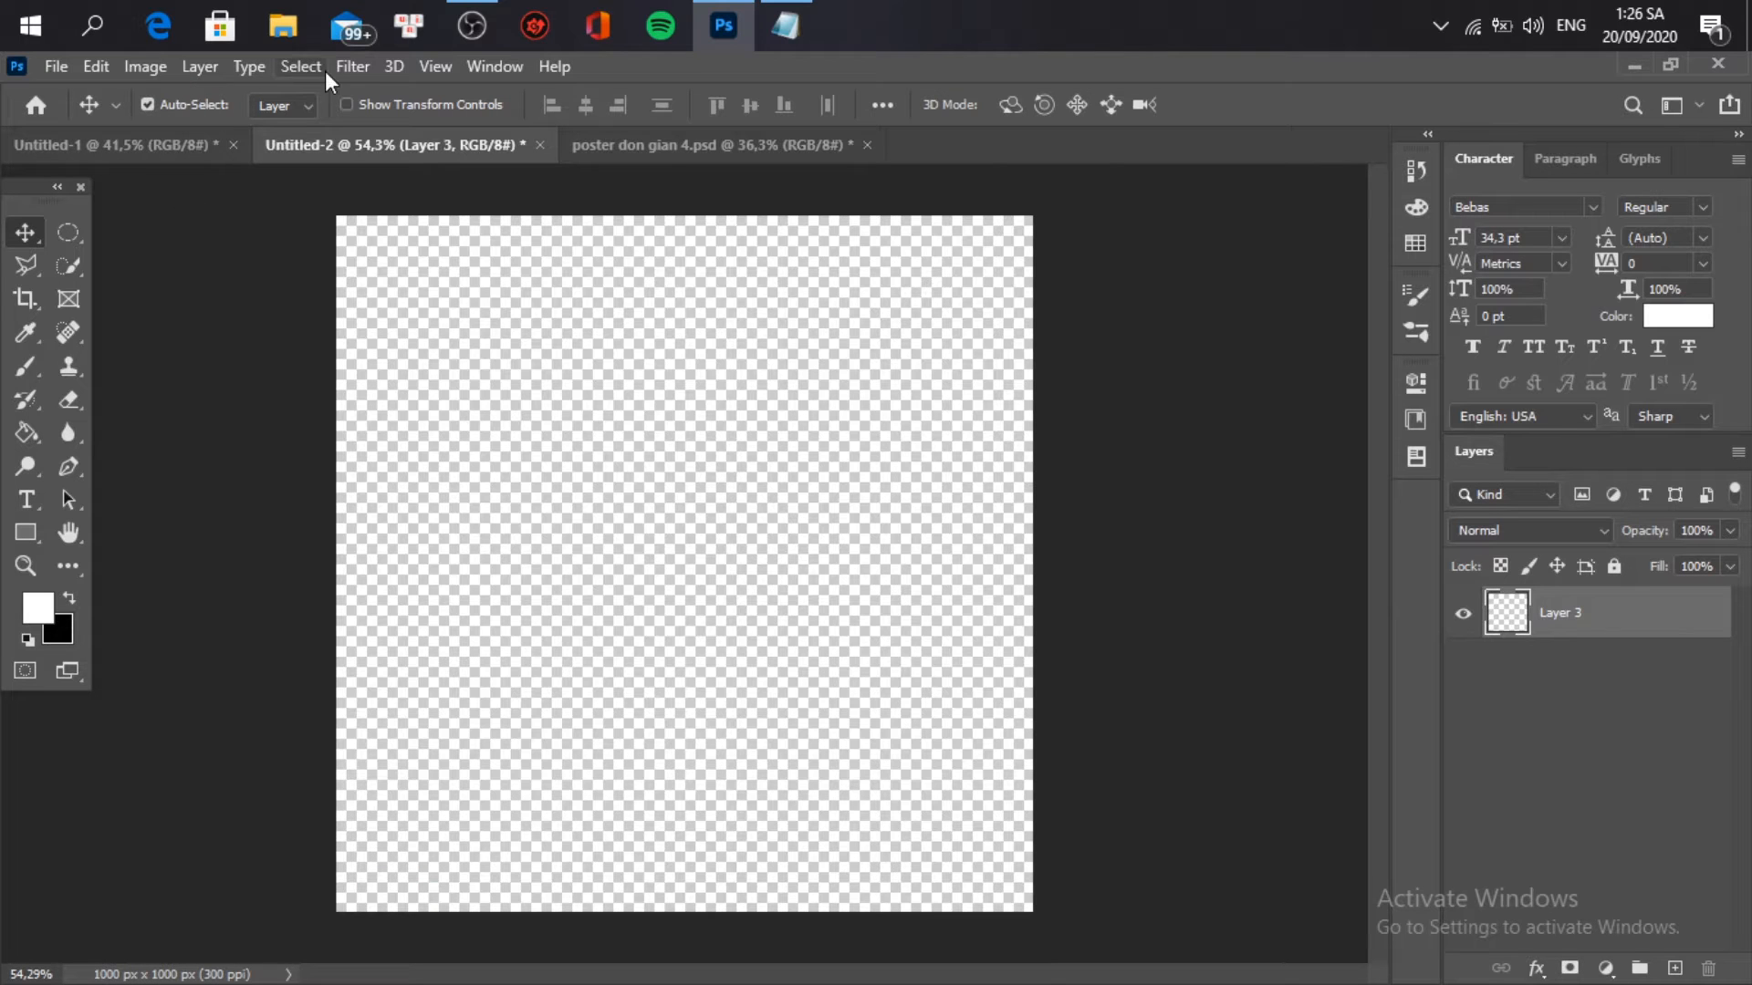
# Step: Fill the empty Layer 3 with solid black, using black as the foreground colour
pyautogui.click(352, 66)
pyautogui.click(849, 641)
pyautogui.press('x')
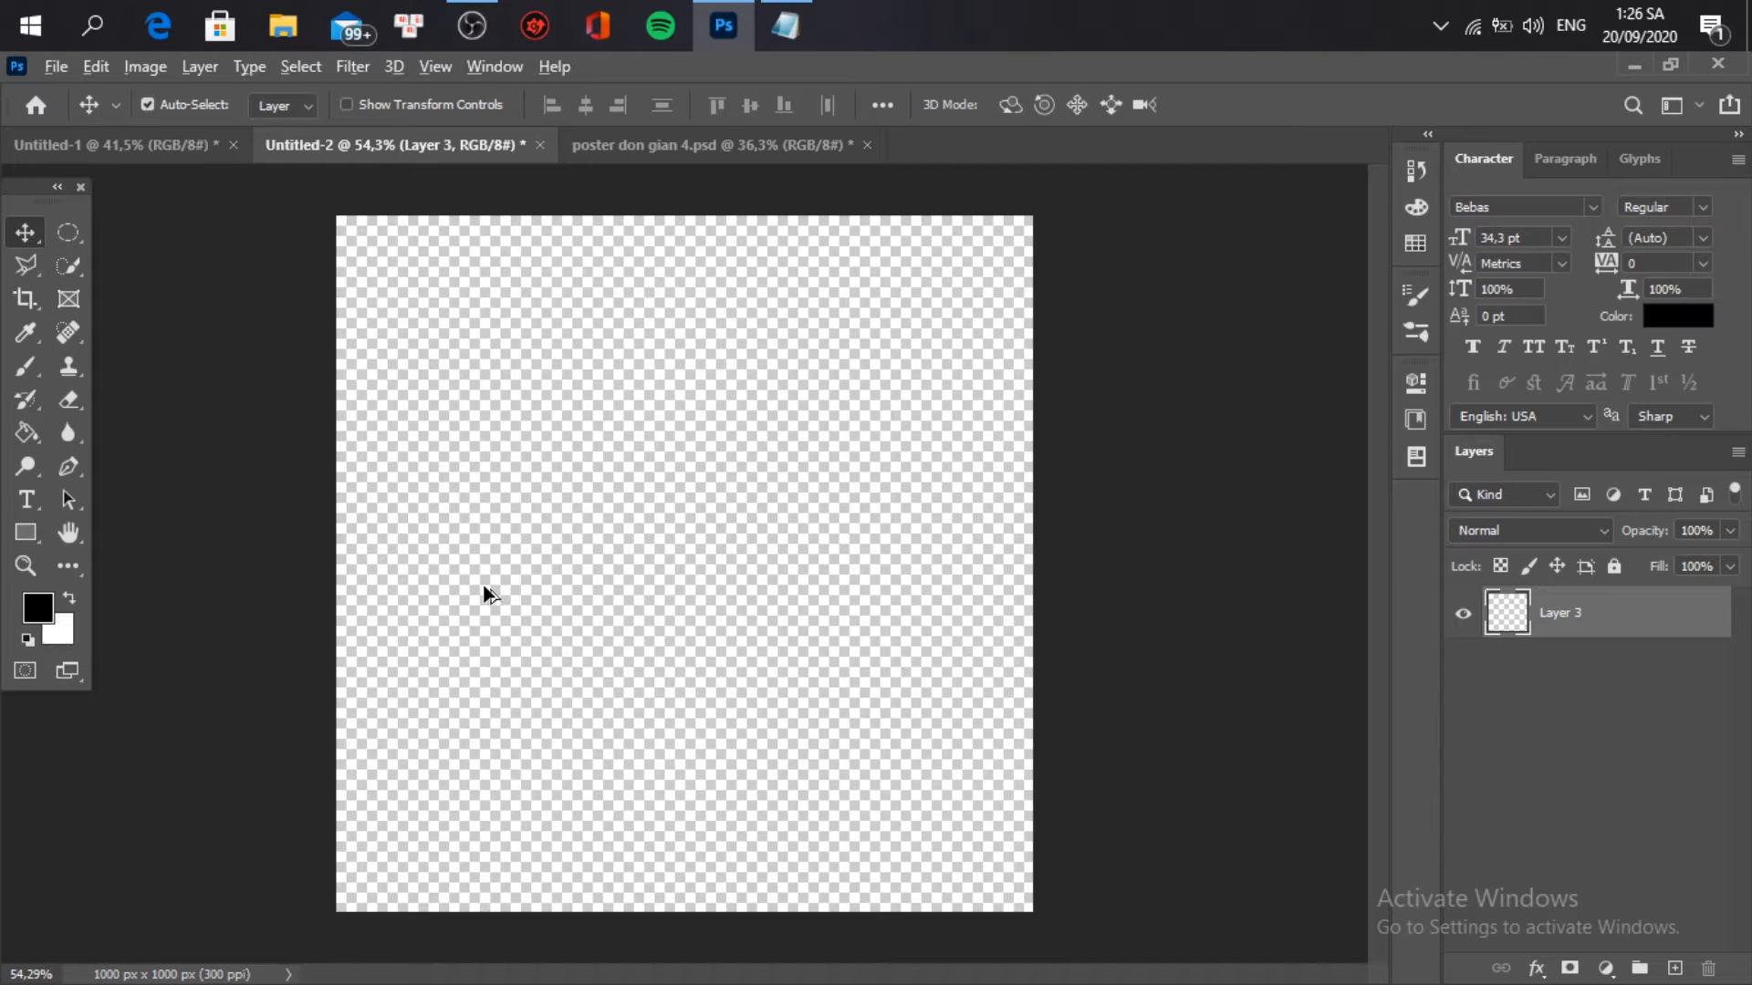
pyautogui.hotkey('alt', 'BackSpace')
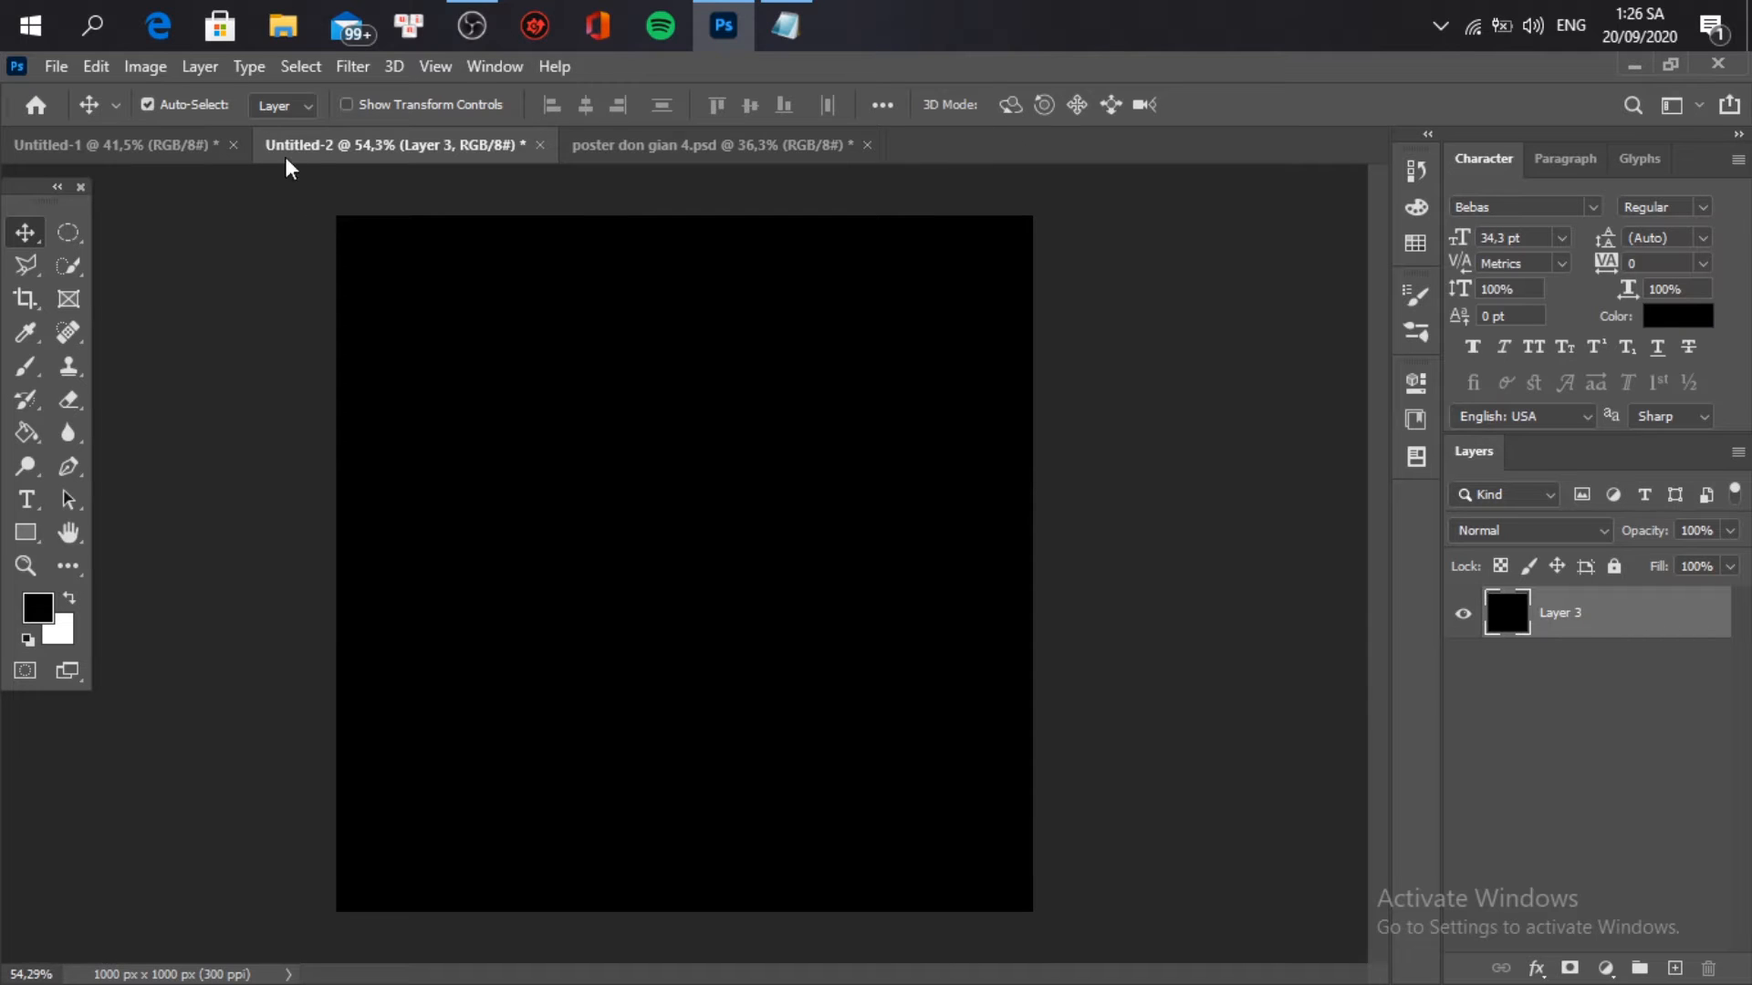
pyautogui.click(352, 65)
pyautogui.moveTo(627, 535)
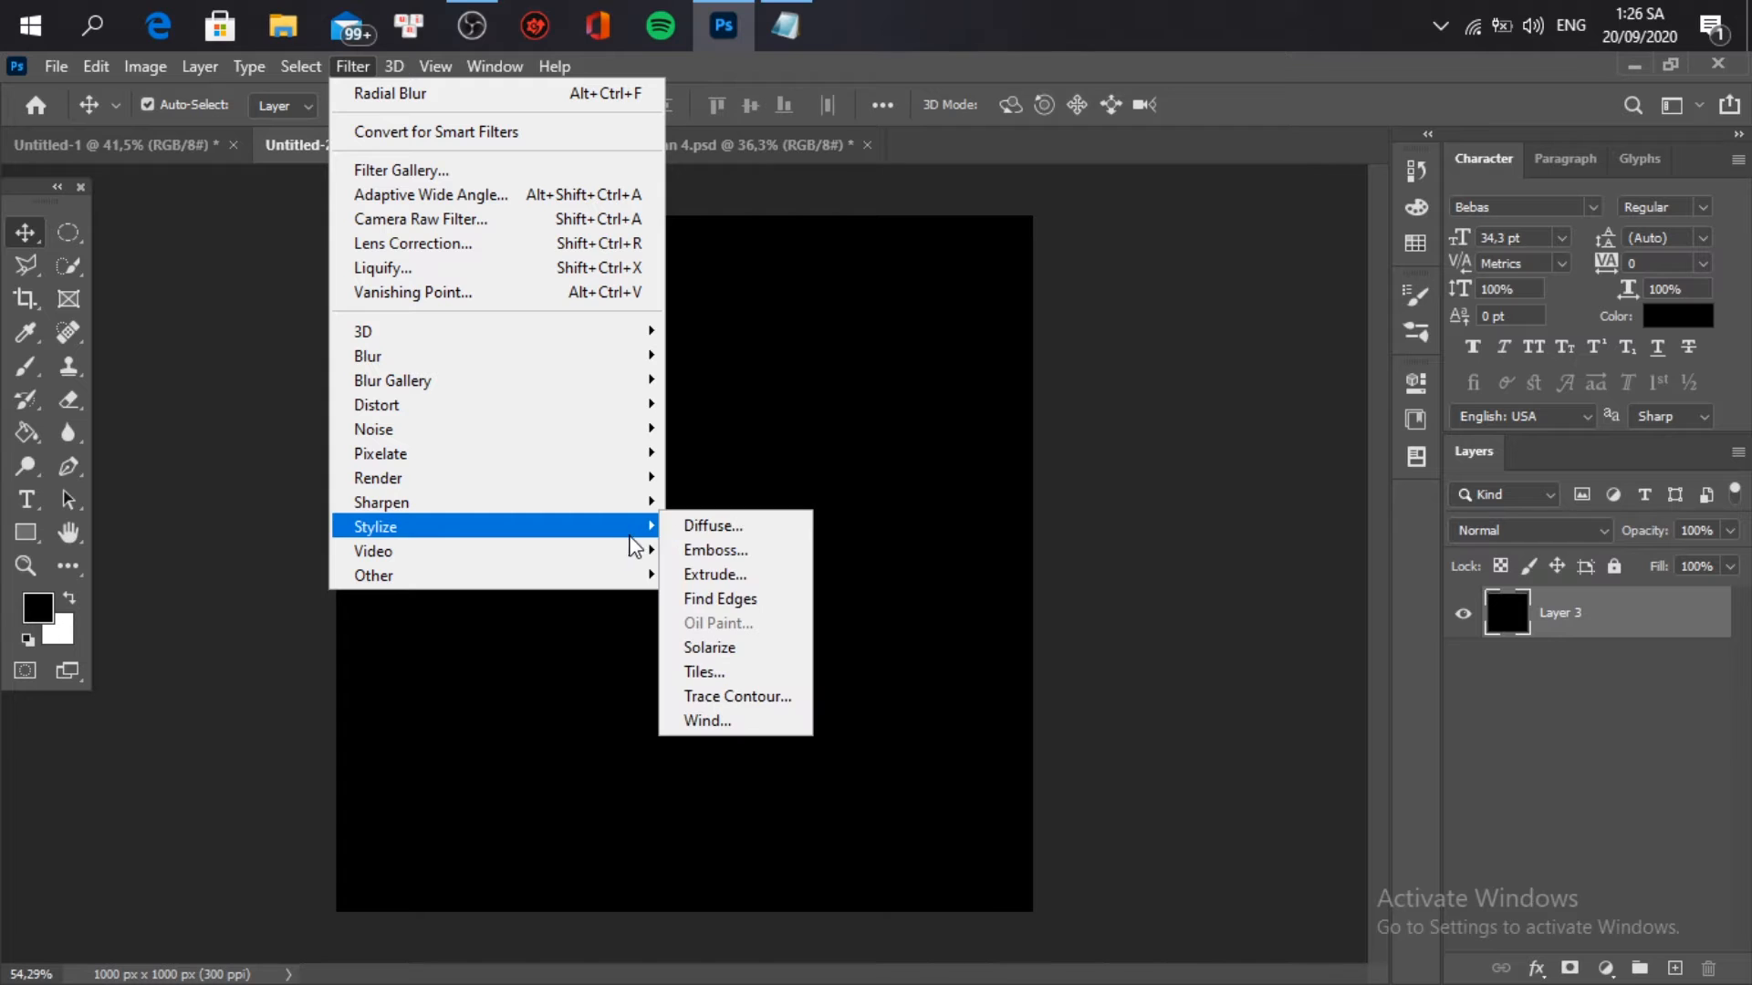
pyautogui.click(746, 606)
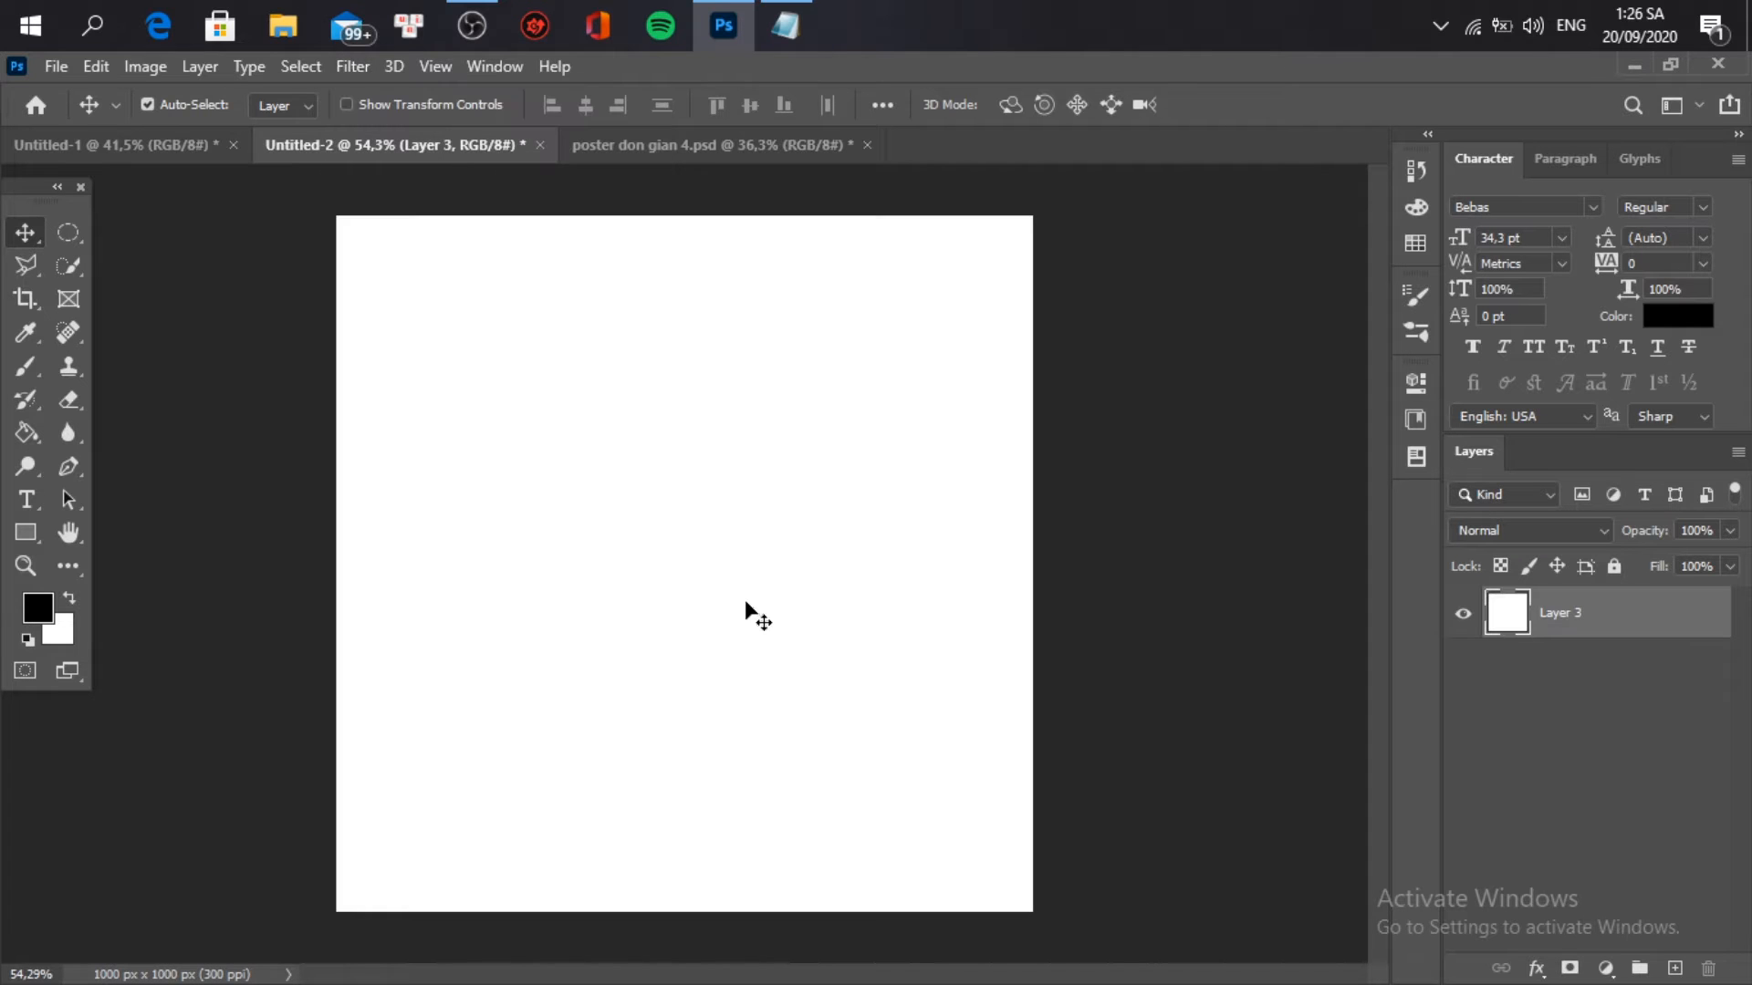
pyautogui.hotkey('ctrl', 'z')
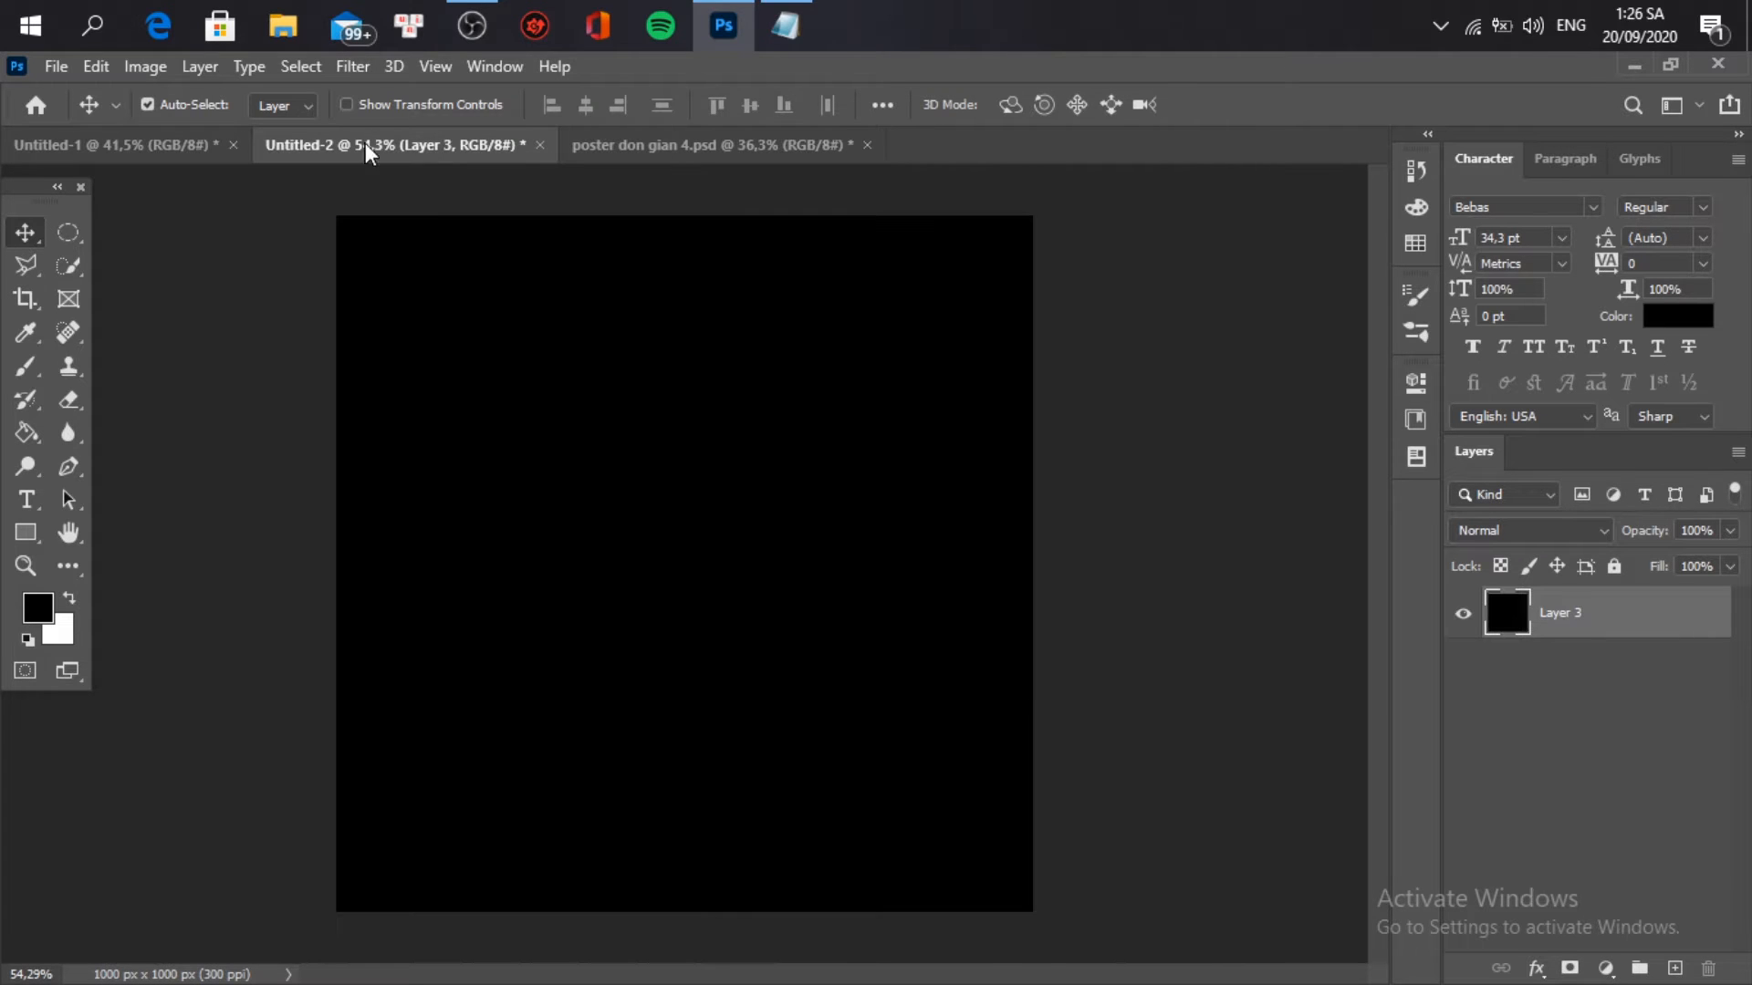
# Step: Render a Lens Flare on the black layer with 100% brightness and the 50-300mm Zoom lens type
pyautogui.click(352, 66)
pyautogui.moveTo(603, 529)
pyautogui.moveTo(622, 489)
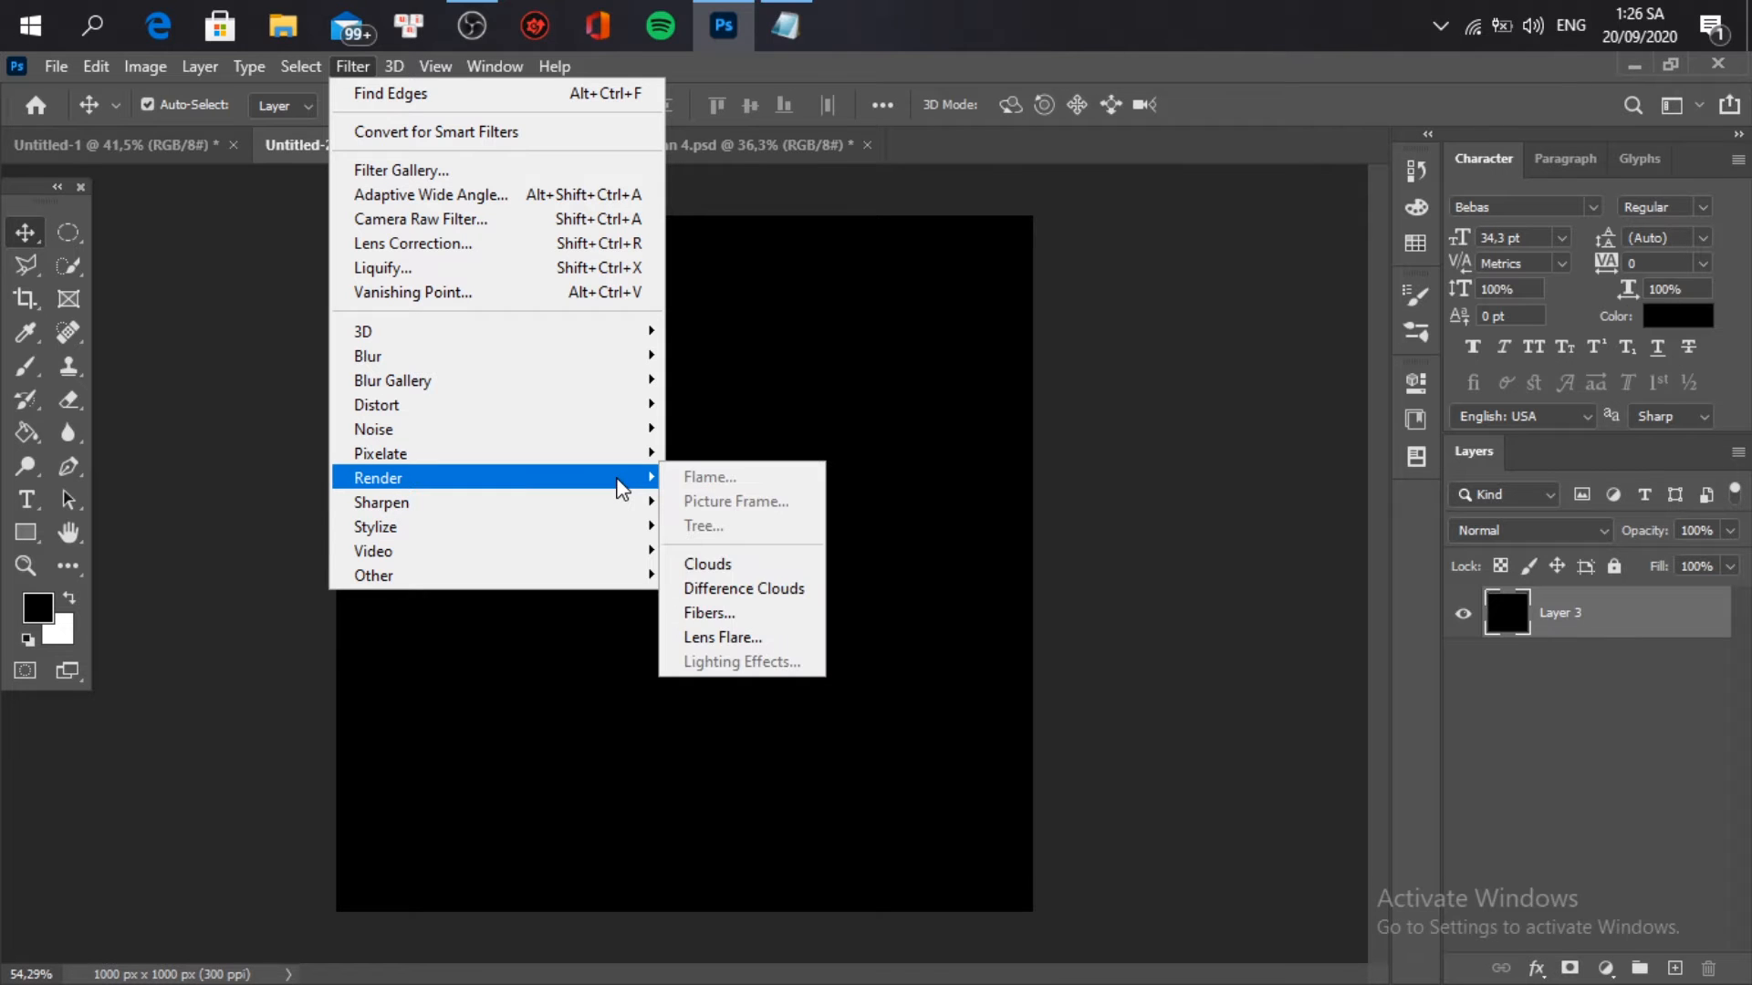
pyautogui.click(744, 637)
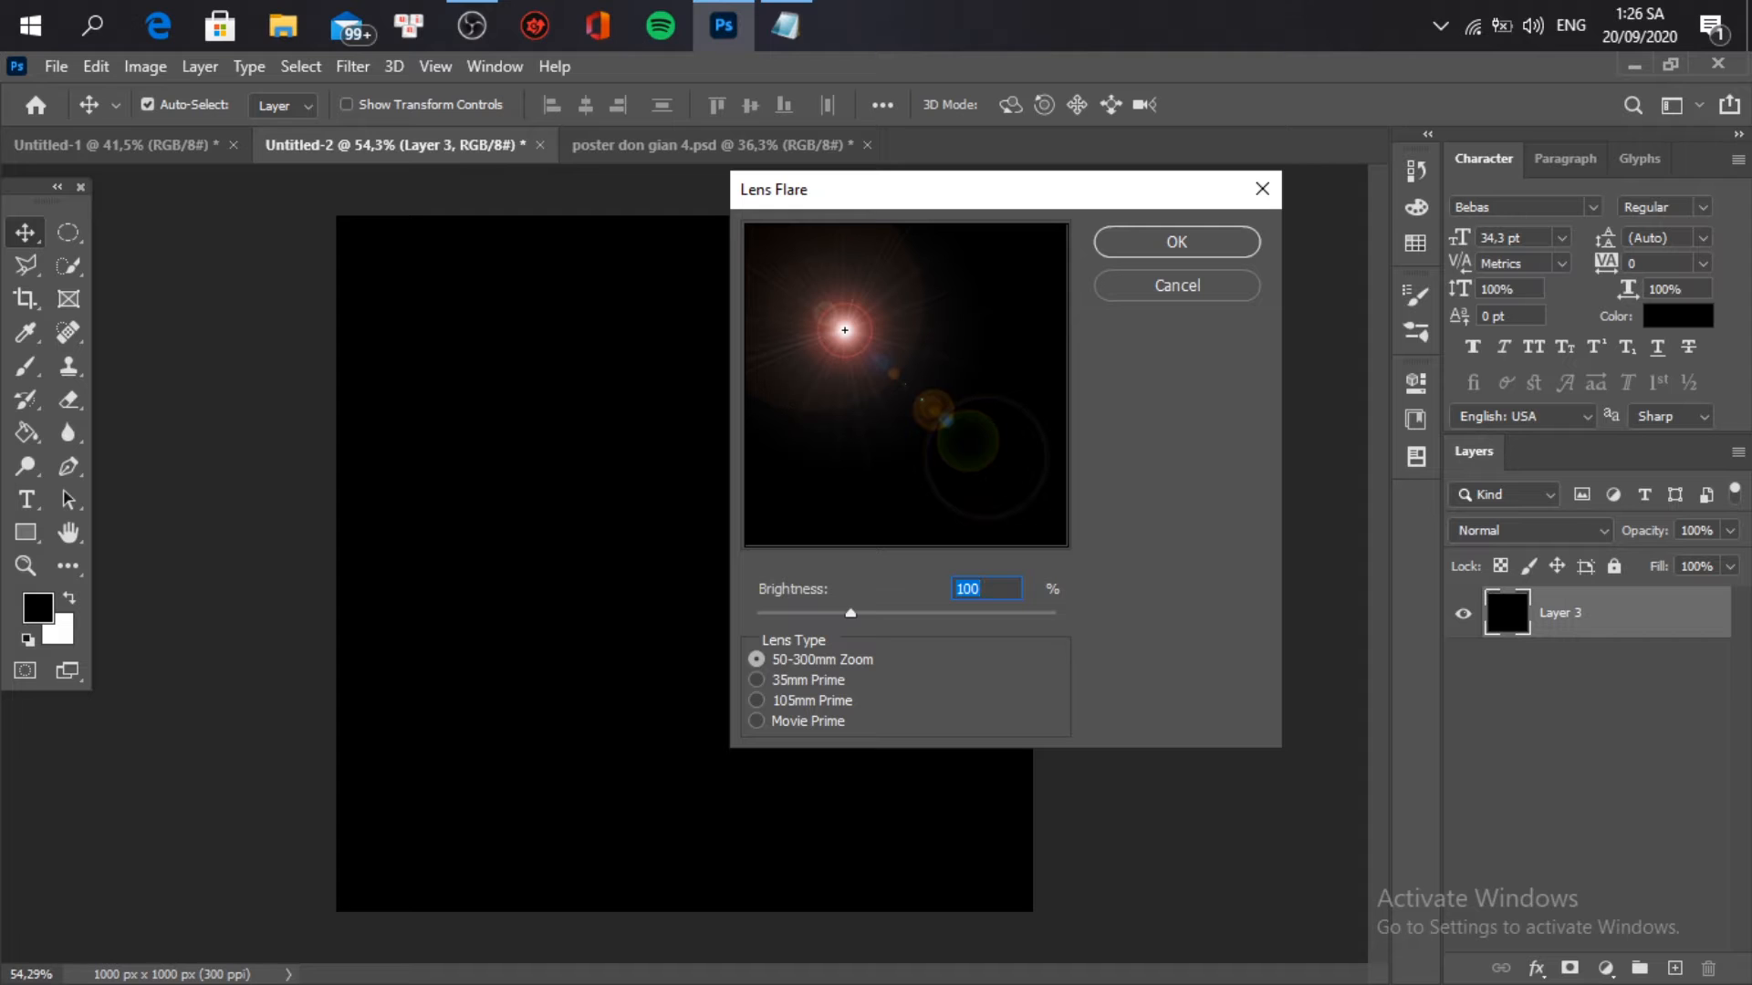
pyautogui.click(1177, 243)
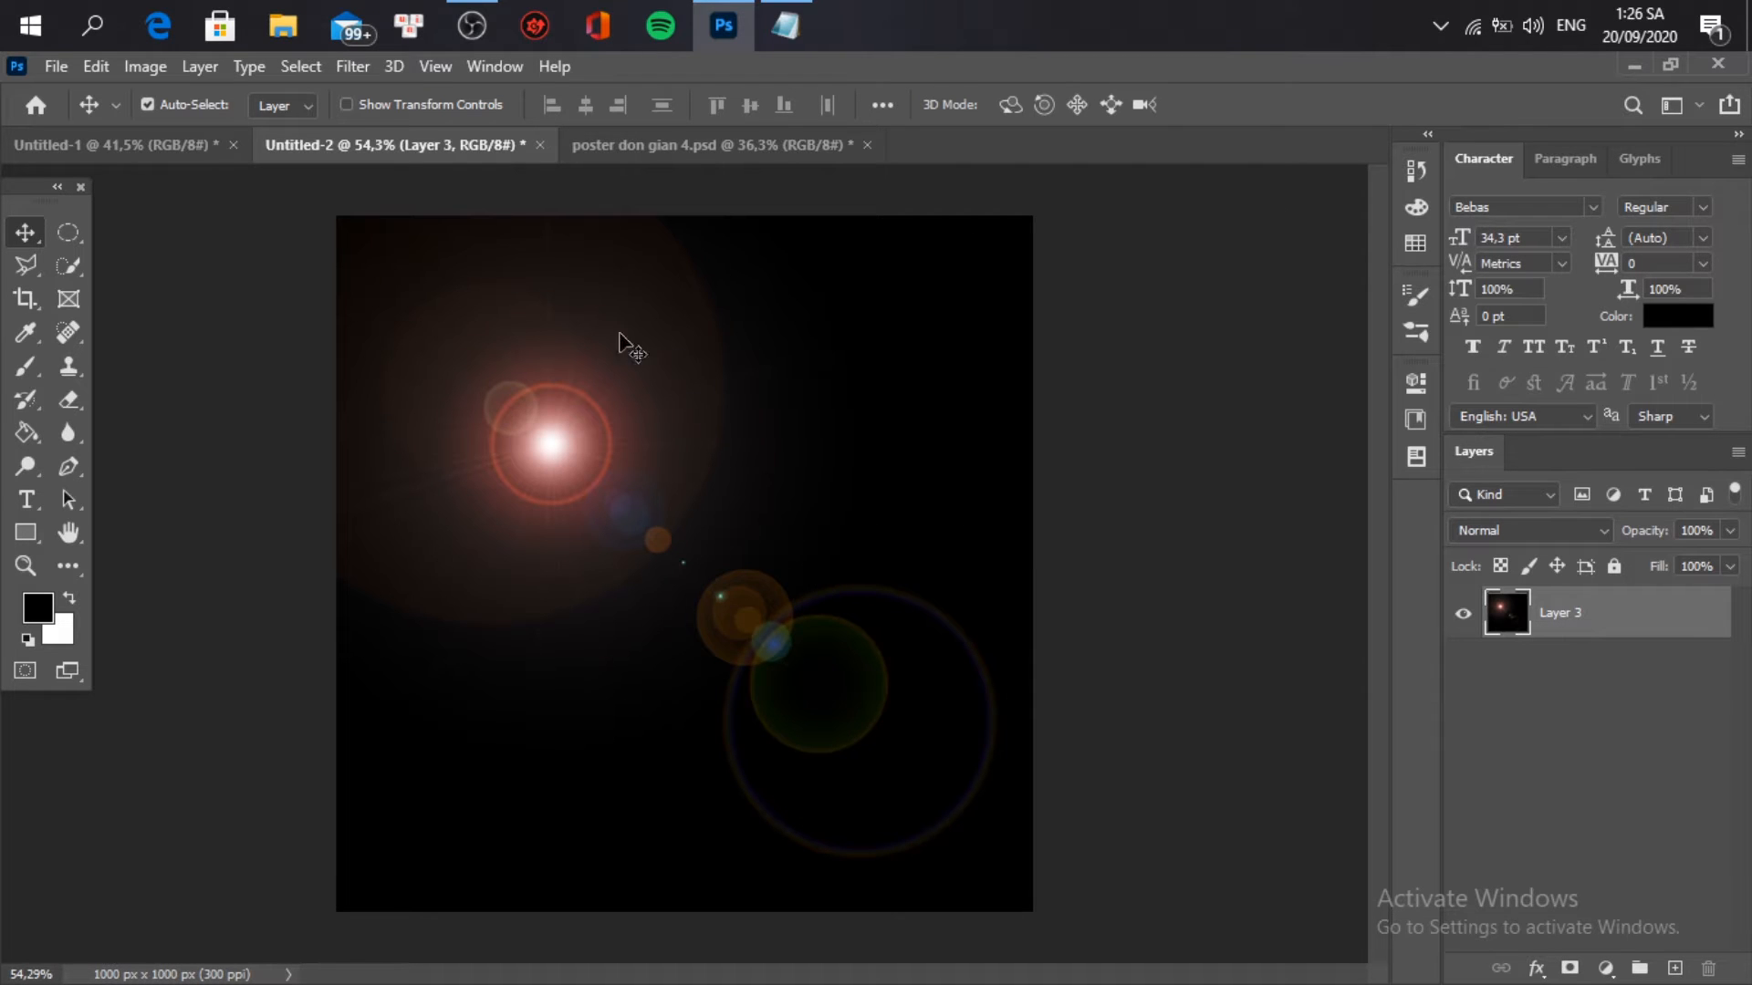
# Step: Distort the lens flare layer with the Polar Coordinates filter set to Polar to Rectangular
pyautogui.click(352, 68)
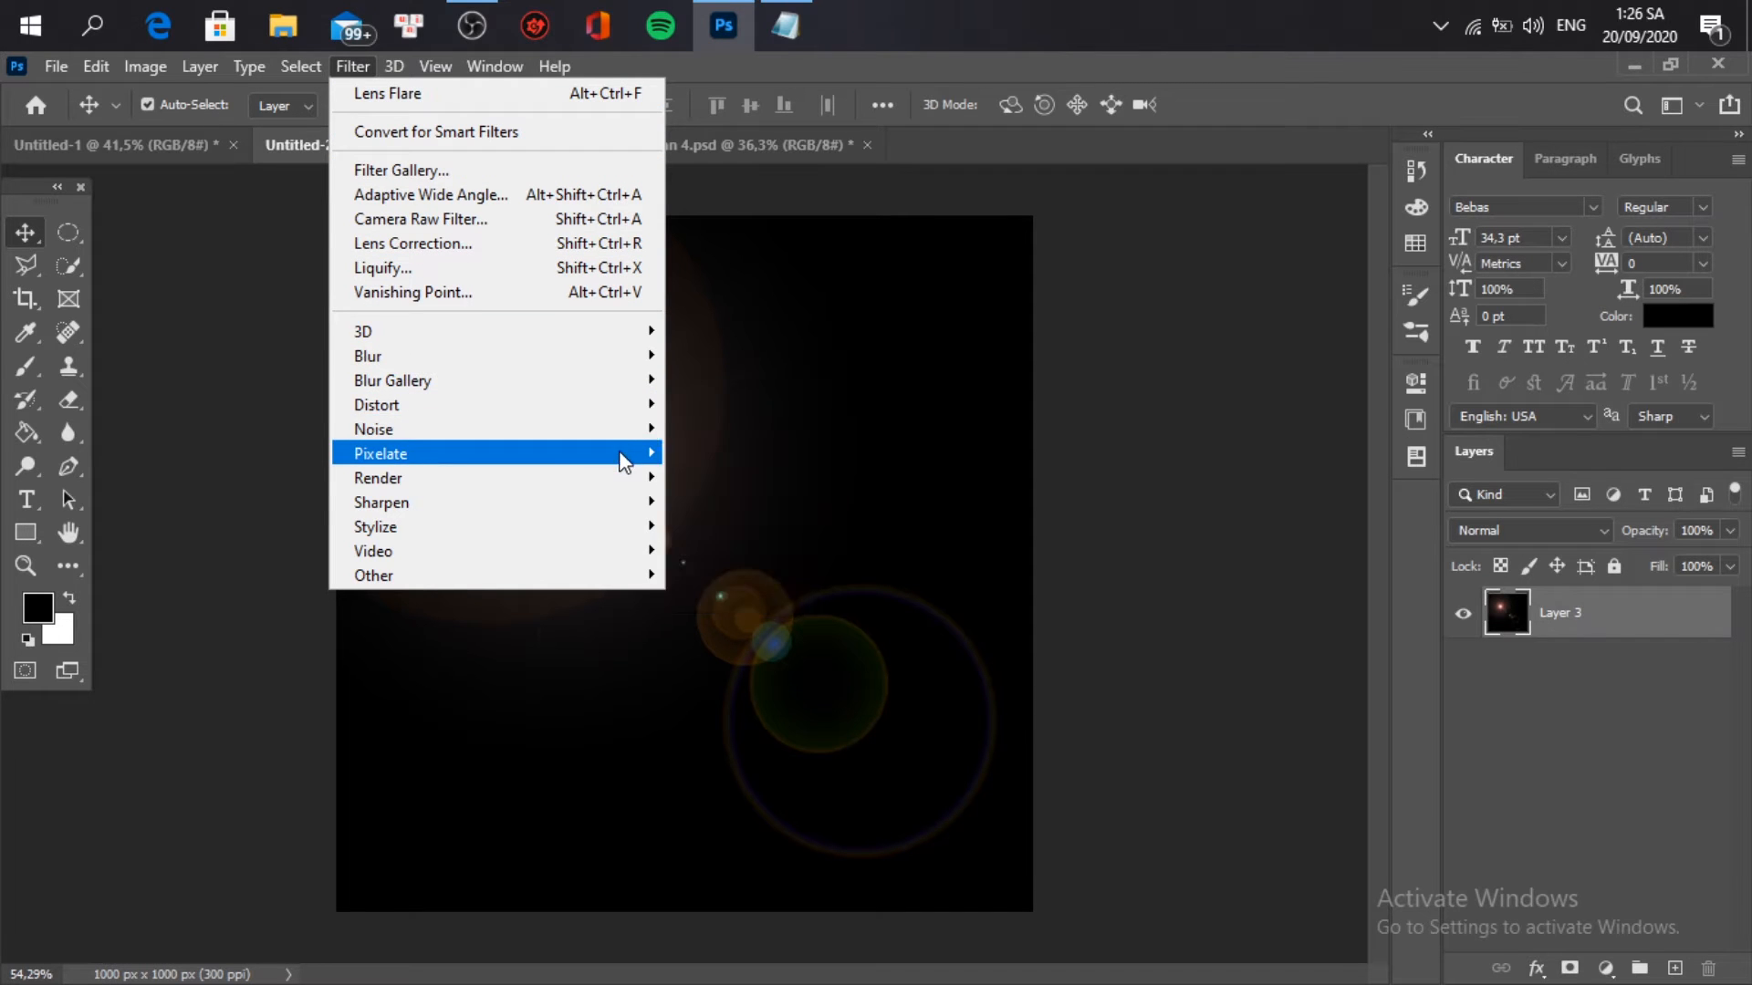
pyautogui.moveTo(631, 406)
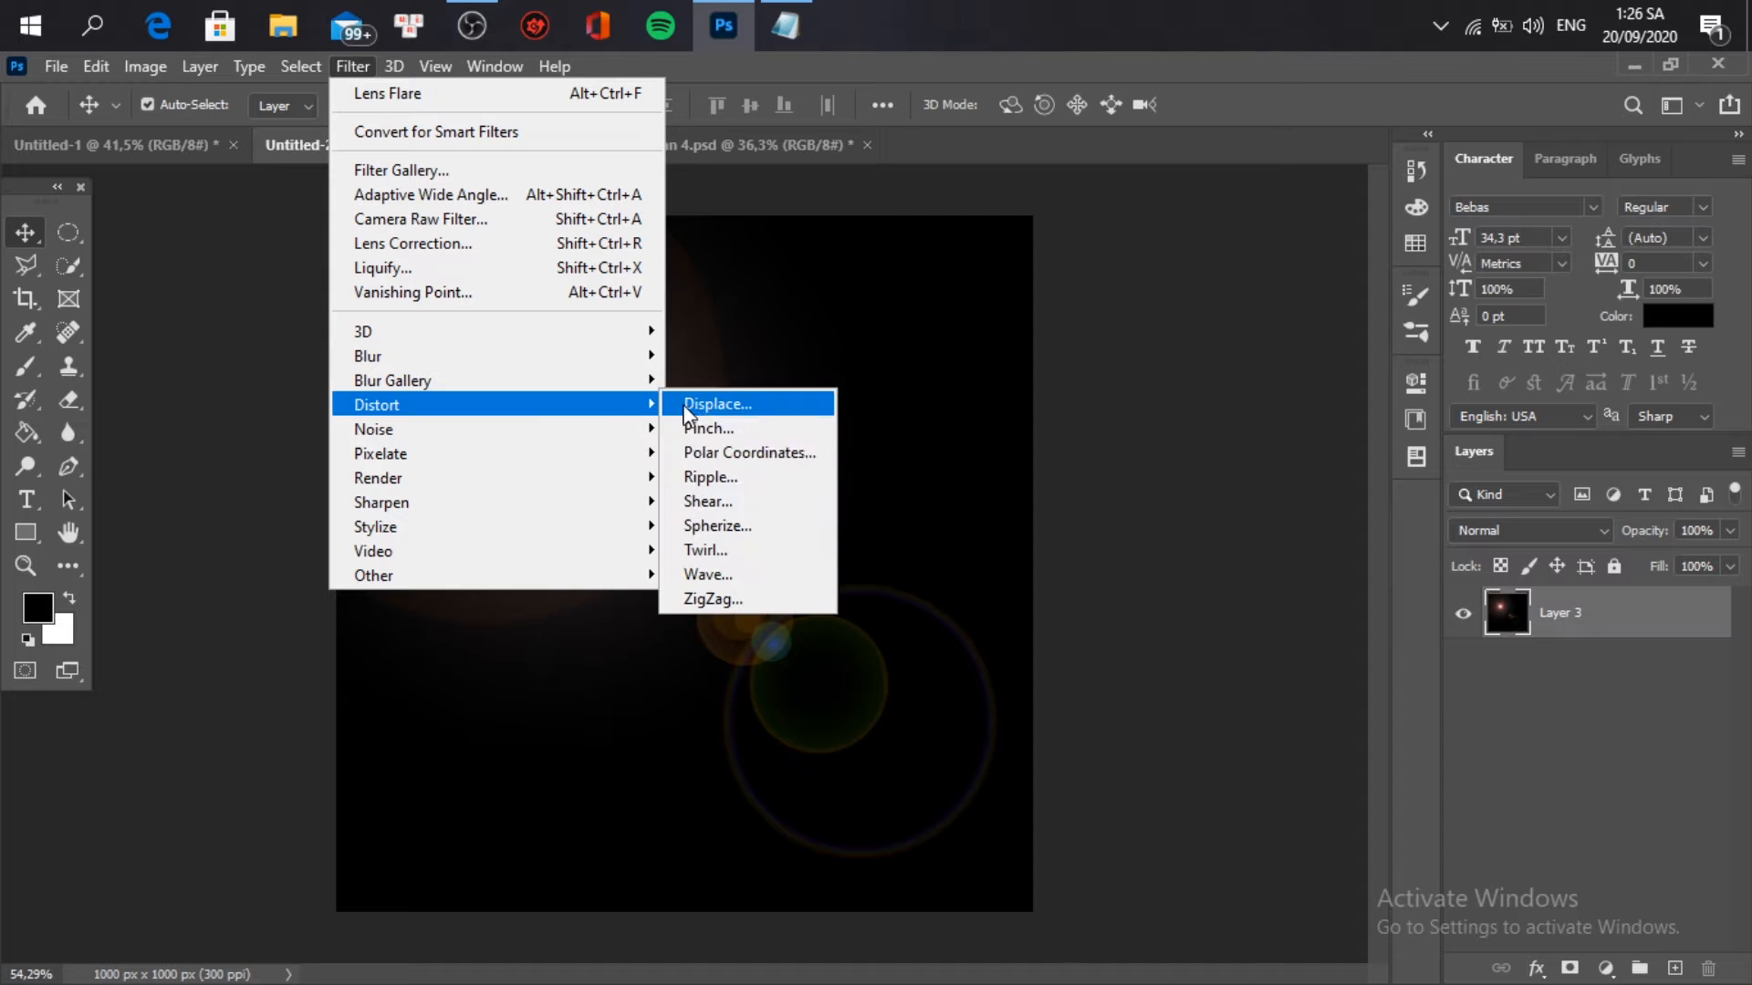
pyautogui.click(731, 456)
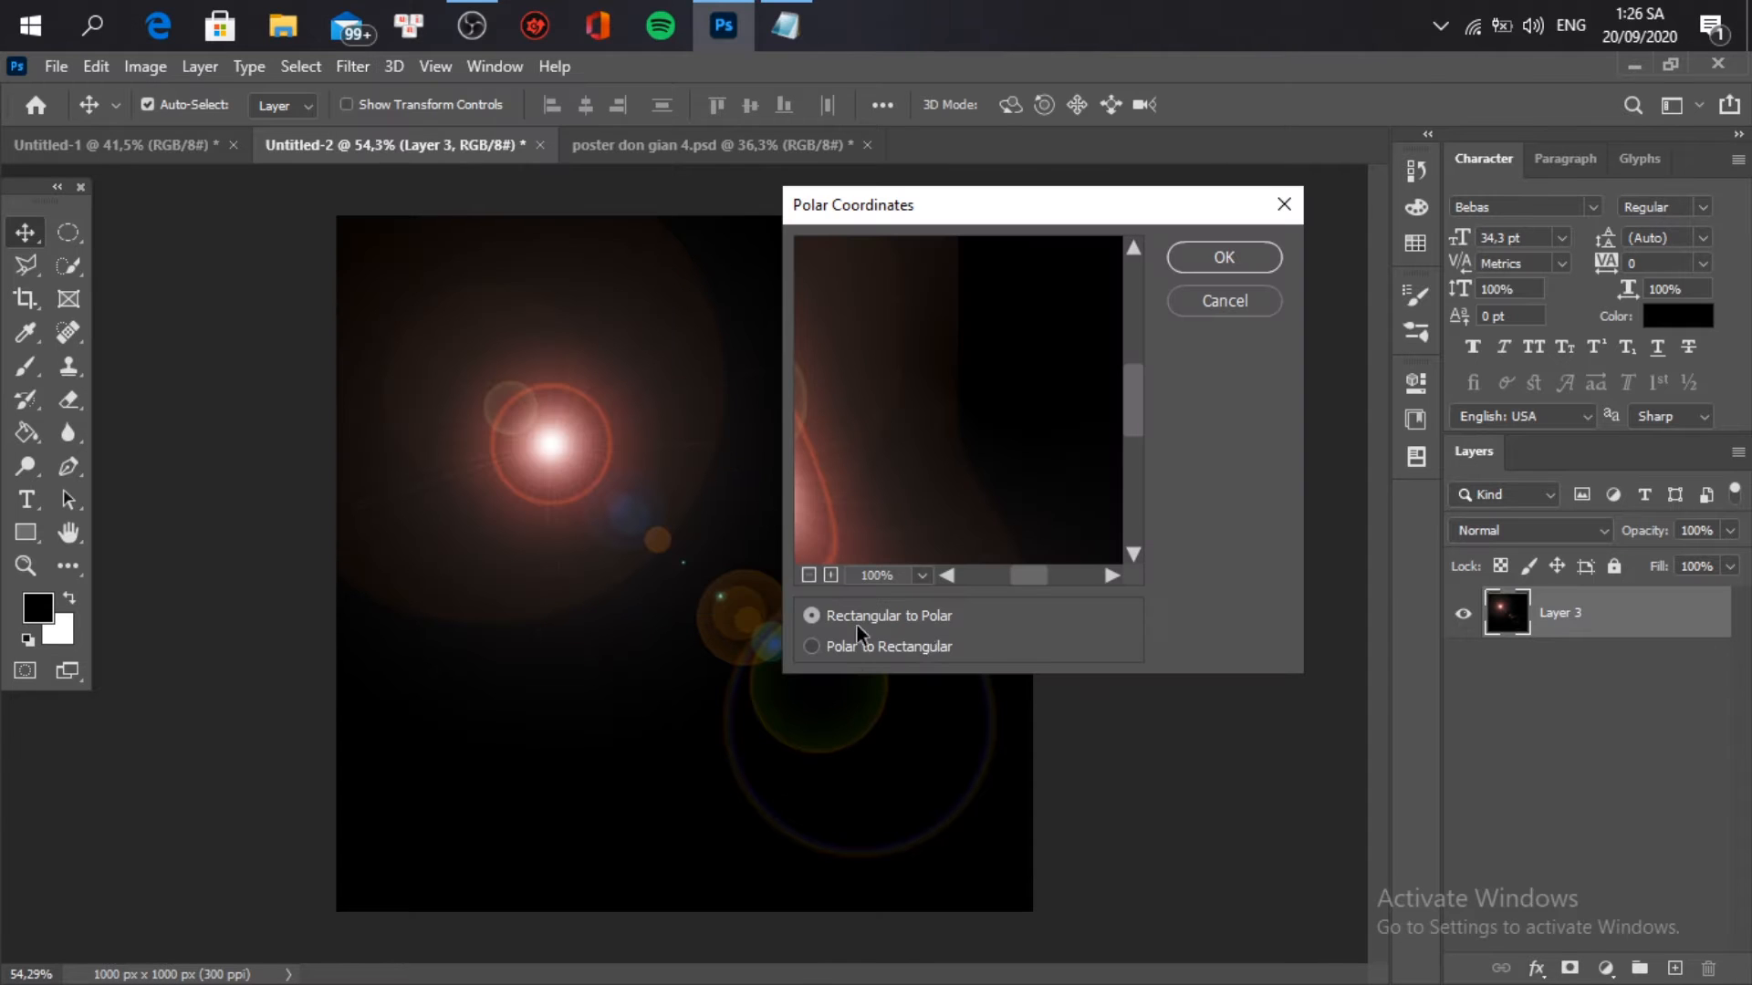
pyautogui.click(810, 574)
pyautogui.click(809, 575)
pyautogui.click(809, 575)
pyautogui.moveTo(939, 481); pyautogui.dragTo(949, 520)
pyautogui.click(823, 644)
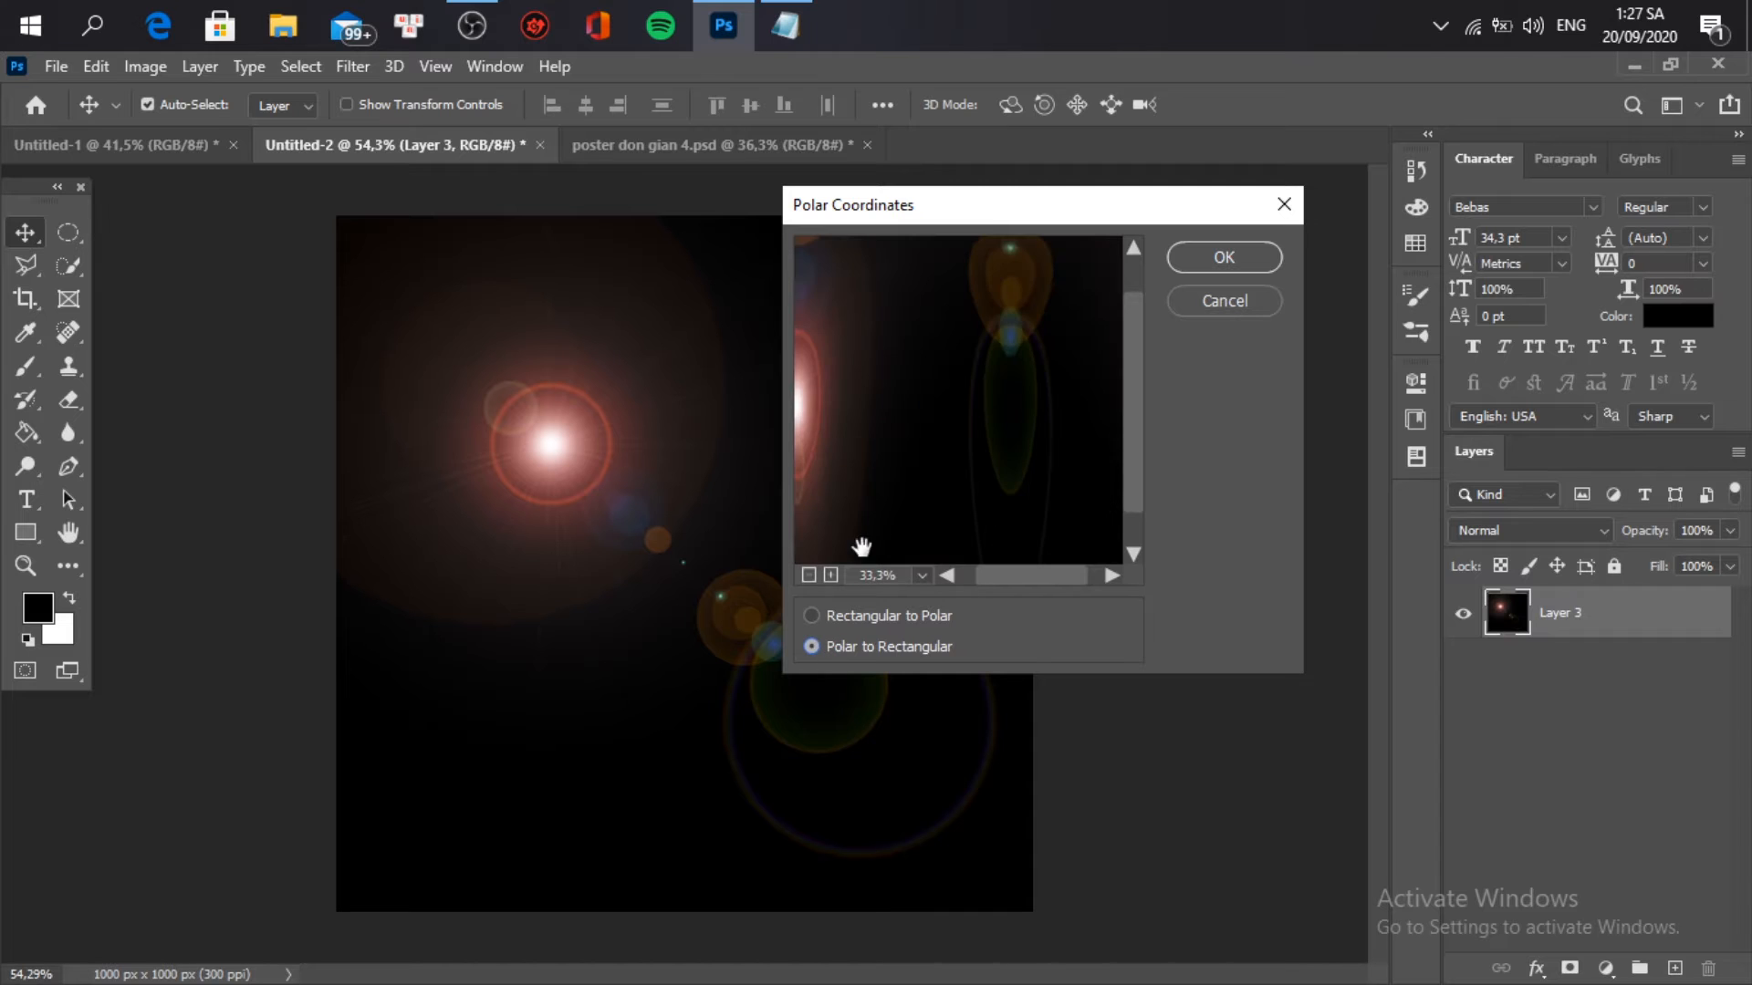
pyautogui.click(809, 574)
pyautogui.click(1193, 265)
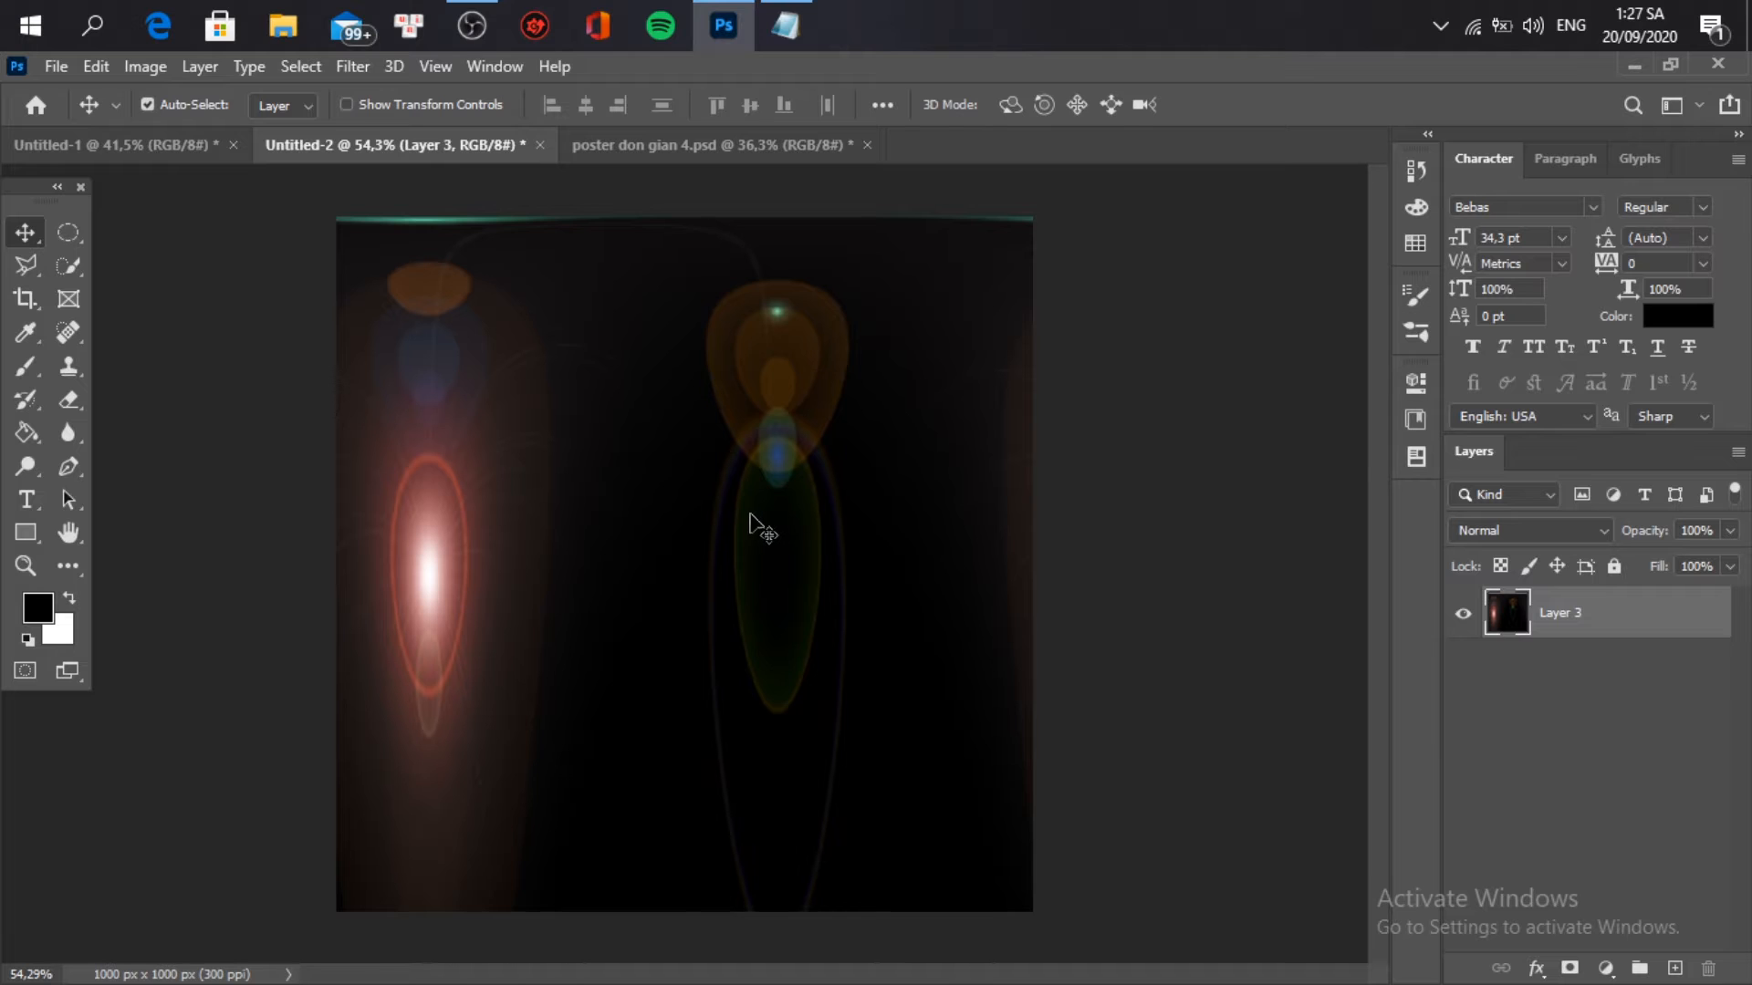
# Step: Flip the distorted flare layer vertically with Free Transform
pyautogui.hotkey('ctrl', 't')
pyautogui.rightClick(724, 535)
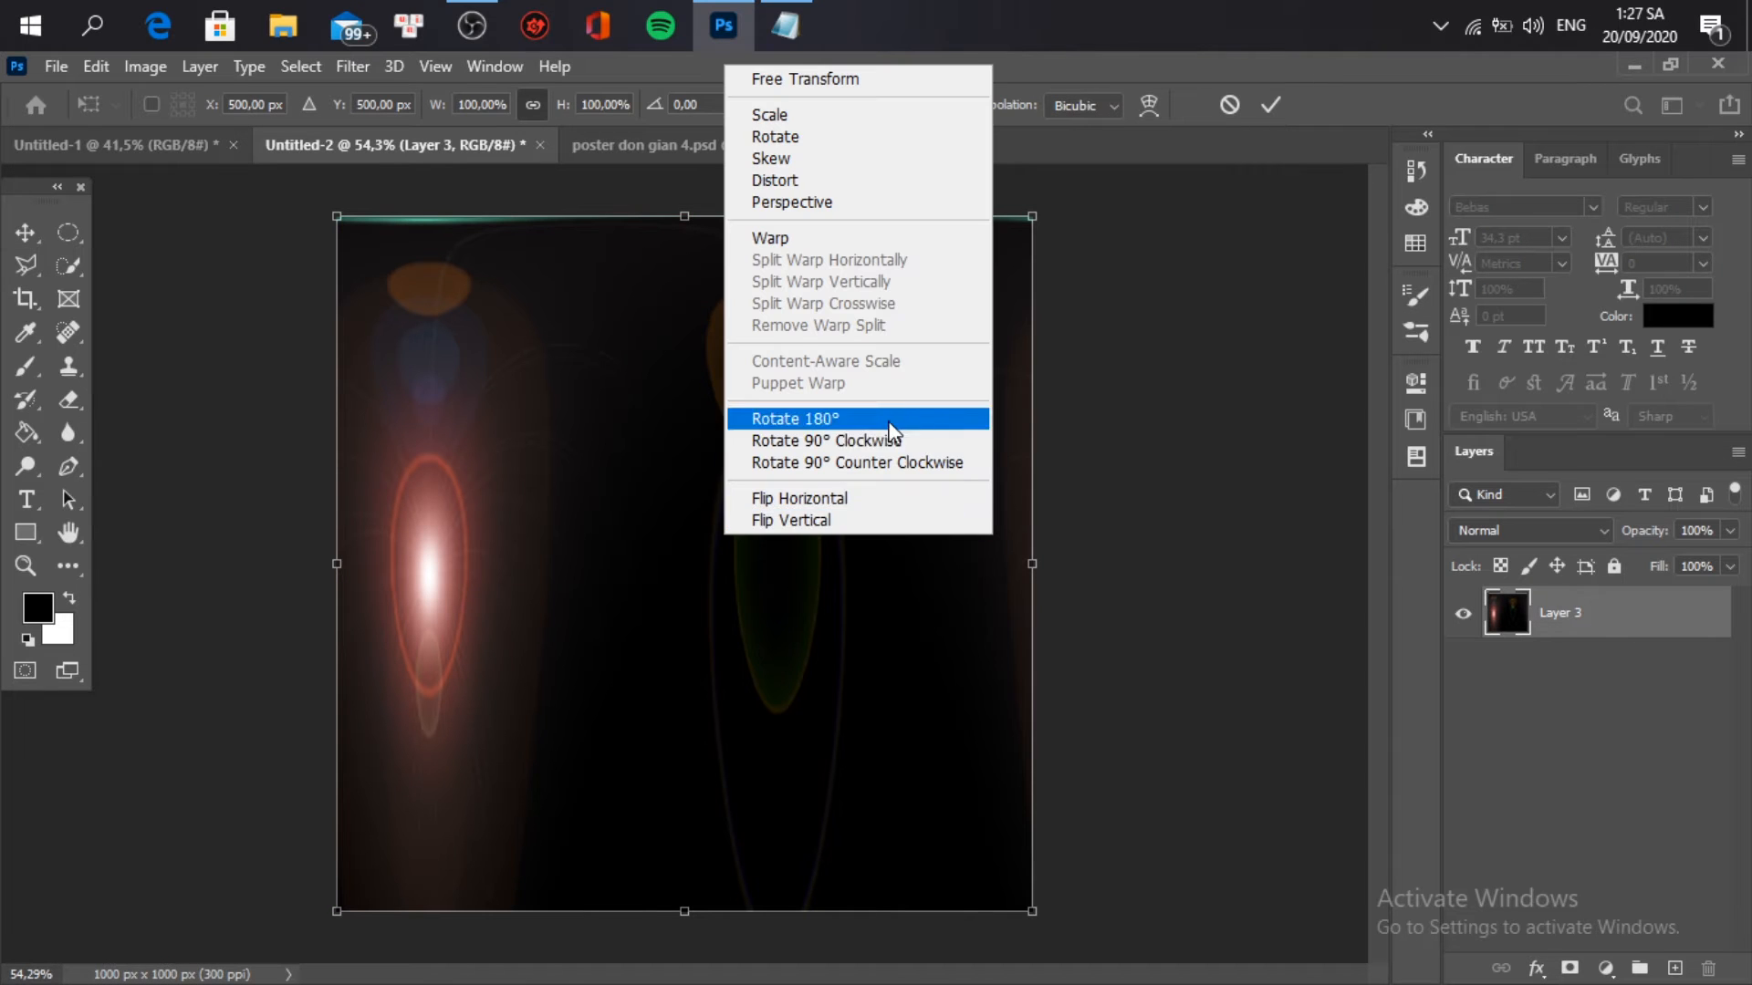
pyautogui.click(952, 524)
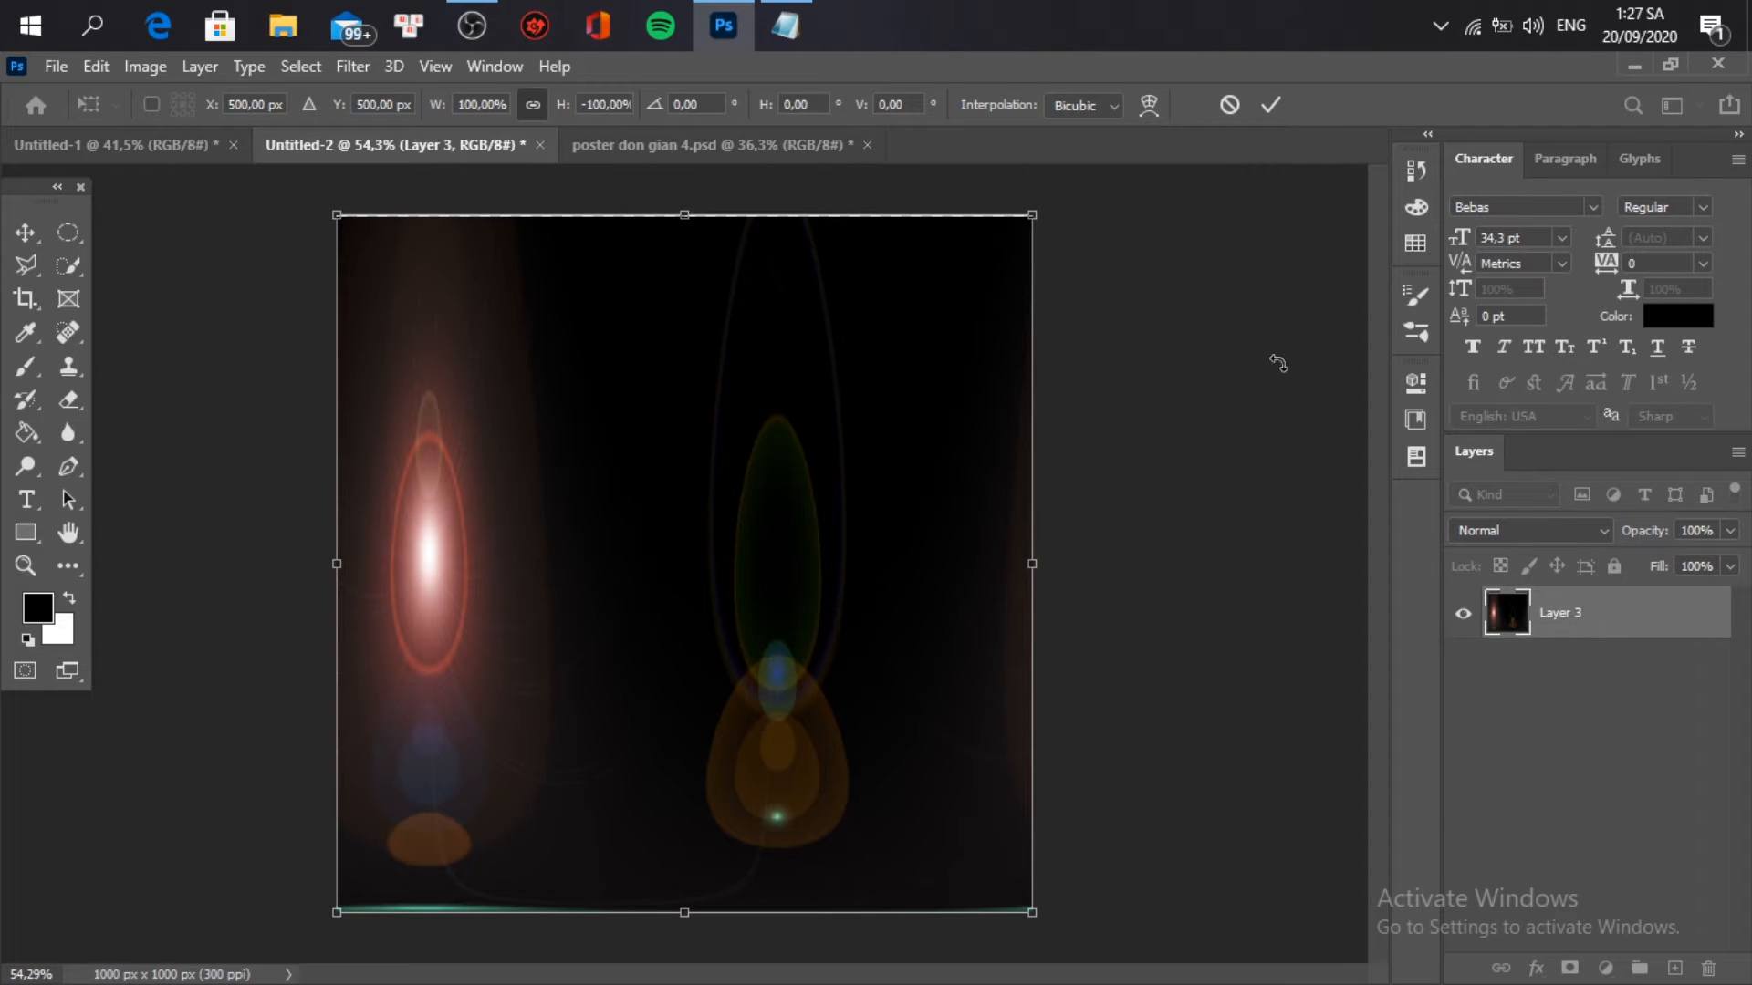
pyautogui.click(1264, 106)
# Step: Apply the Polar Coordinates filter to the flipped layer, set to Rectangular to Polar, to form a glass sphere
pyautogui.click(352, 73)
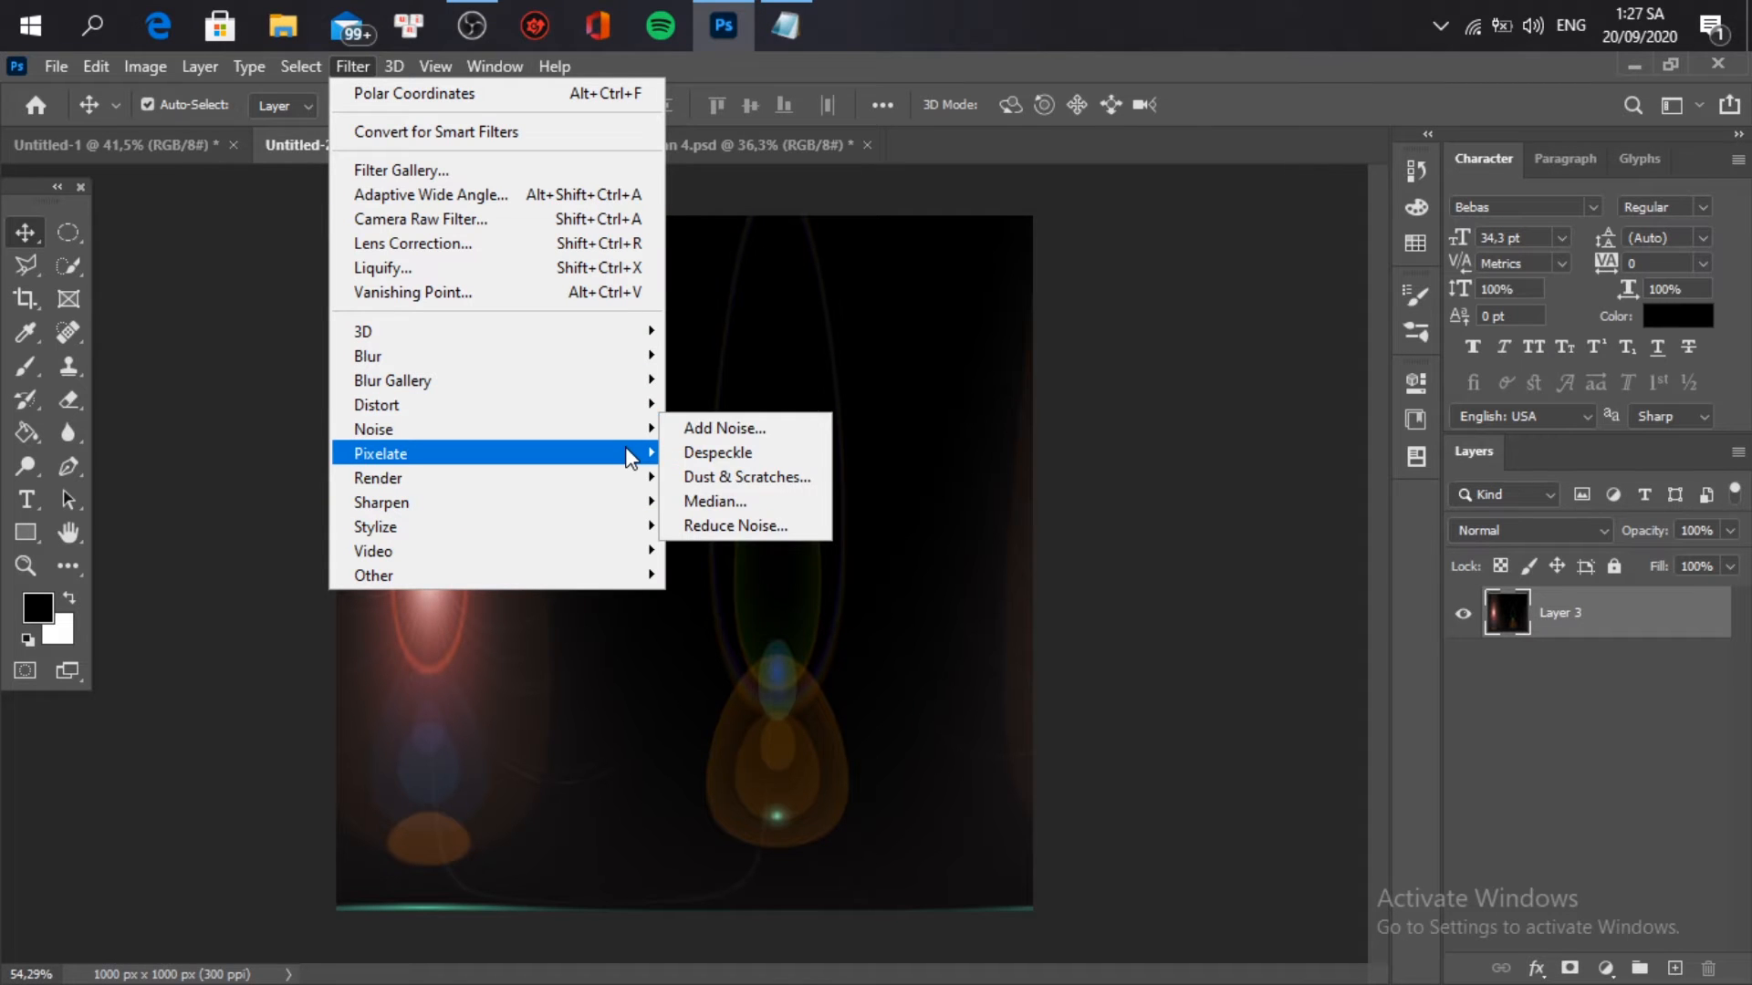
pyautogui.moveTo(638, 380)
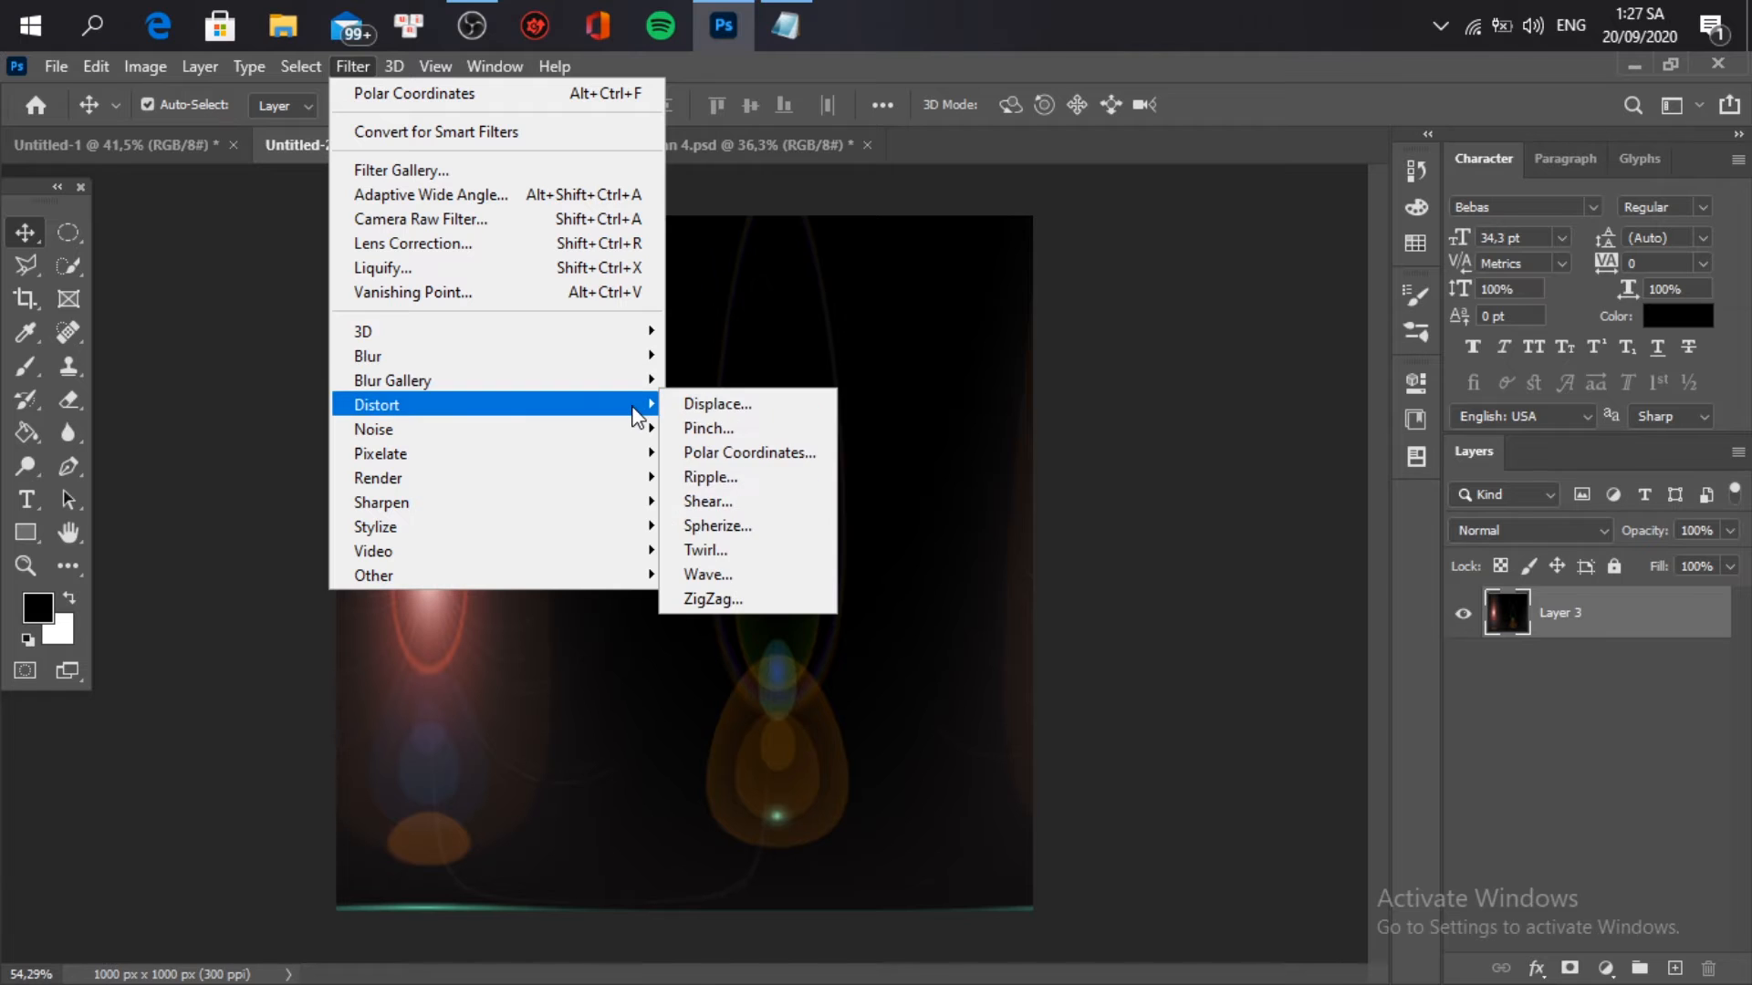
pyautogui.click(744, 456)
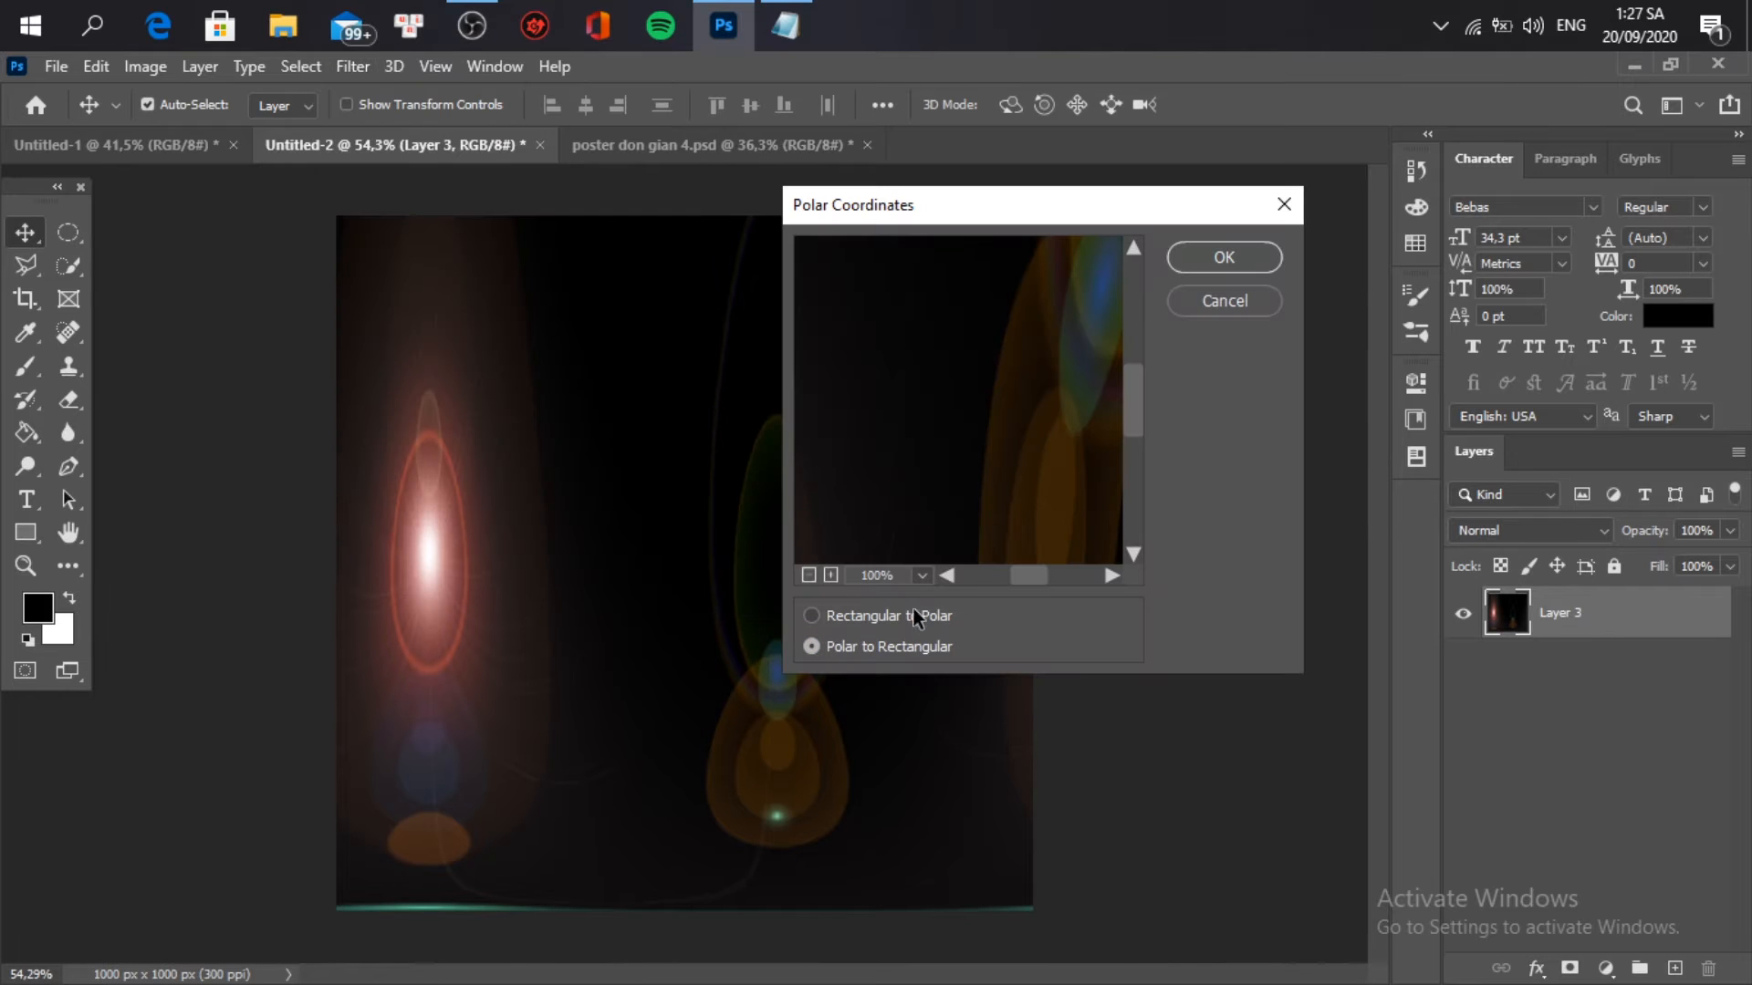
pyautogui.click(809, 574)
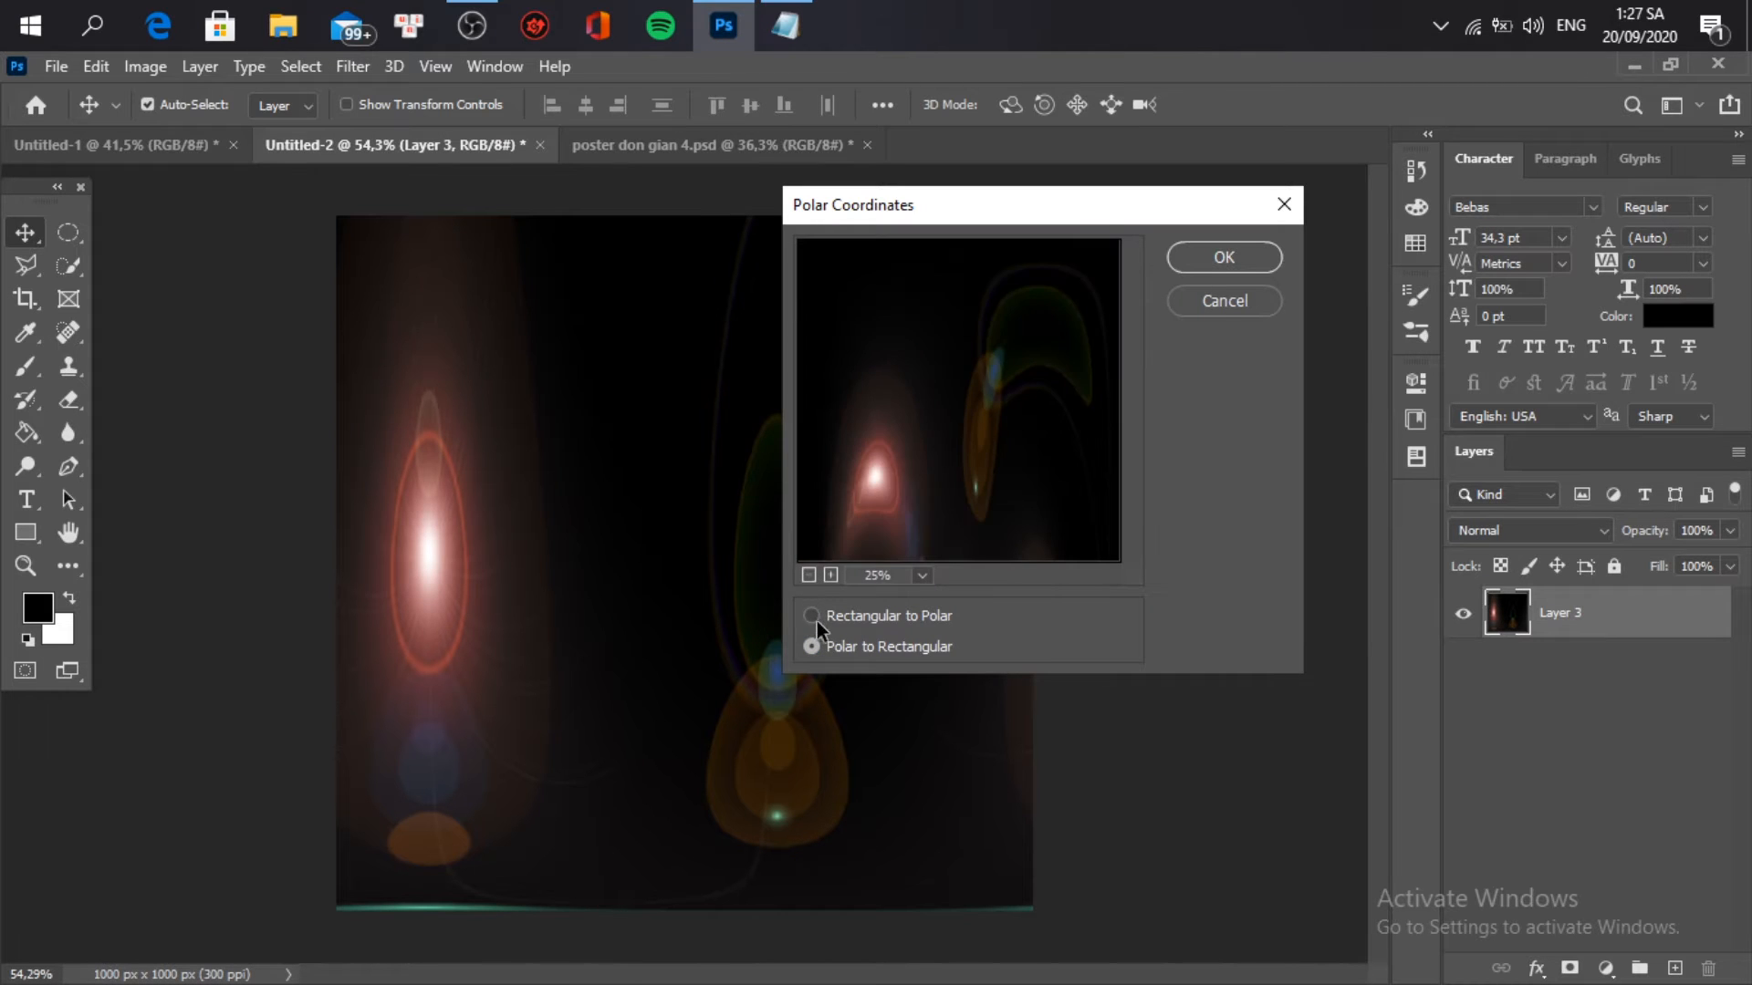
pyautogui.click(811, 615)
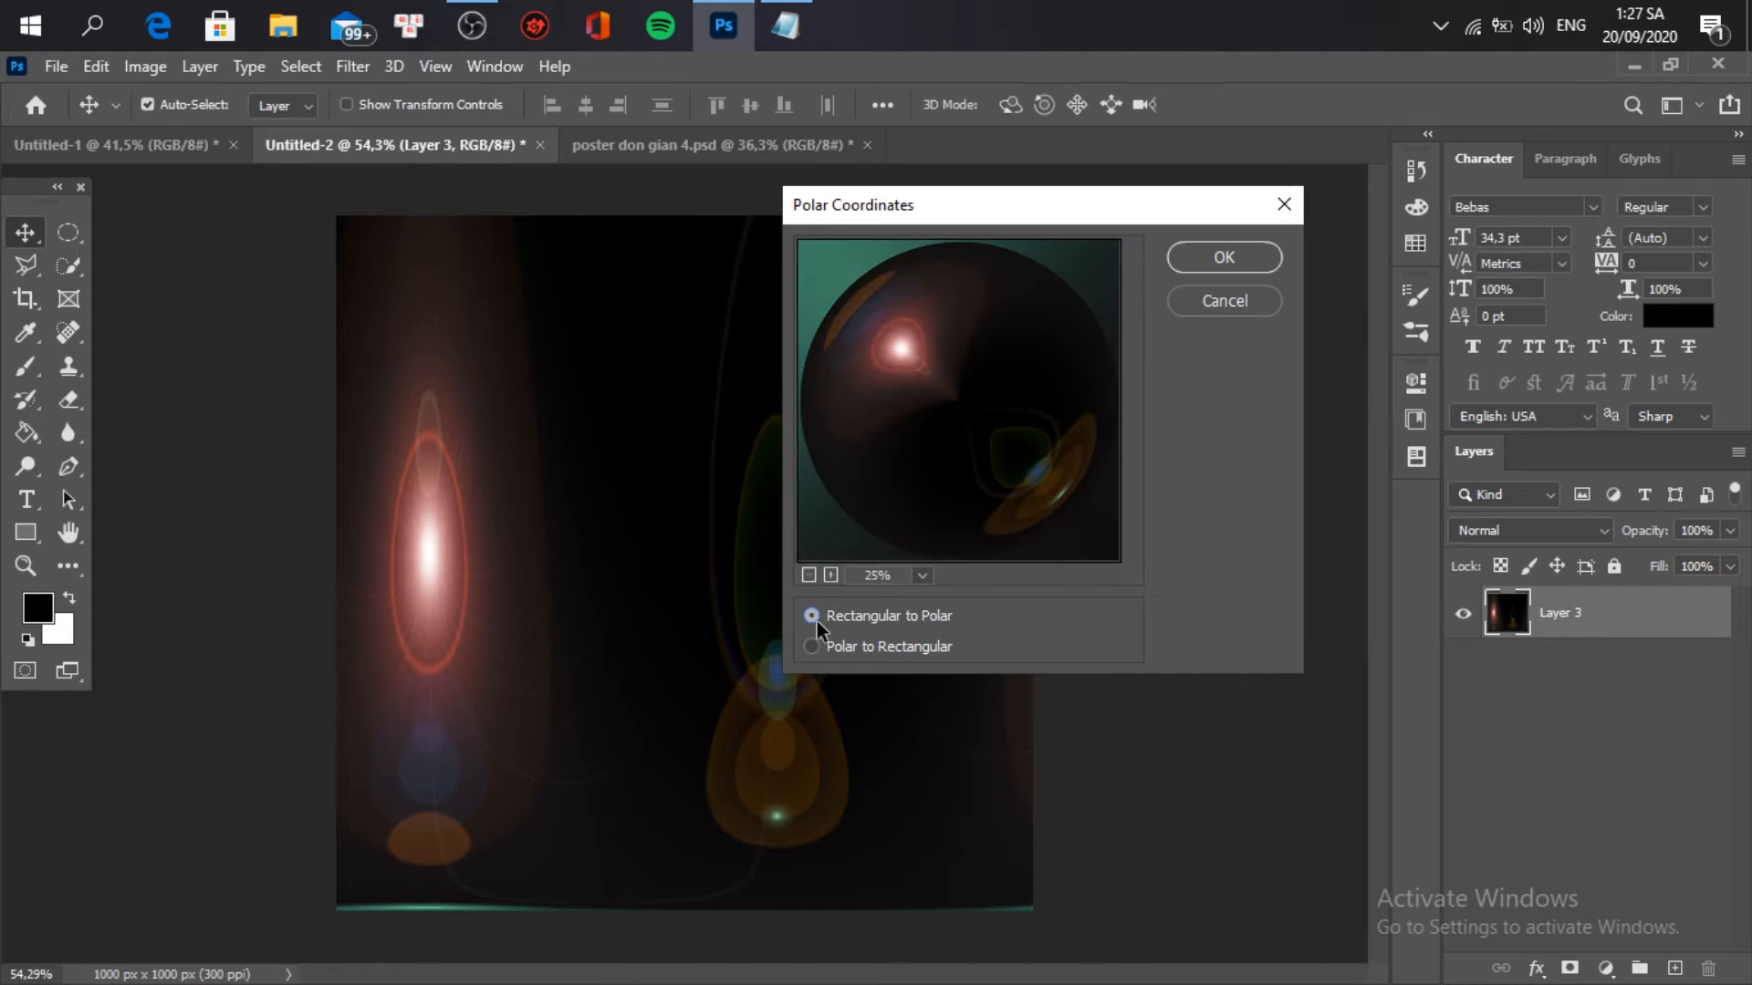
pyautogui.click(1225, 256)
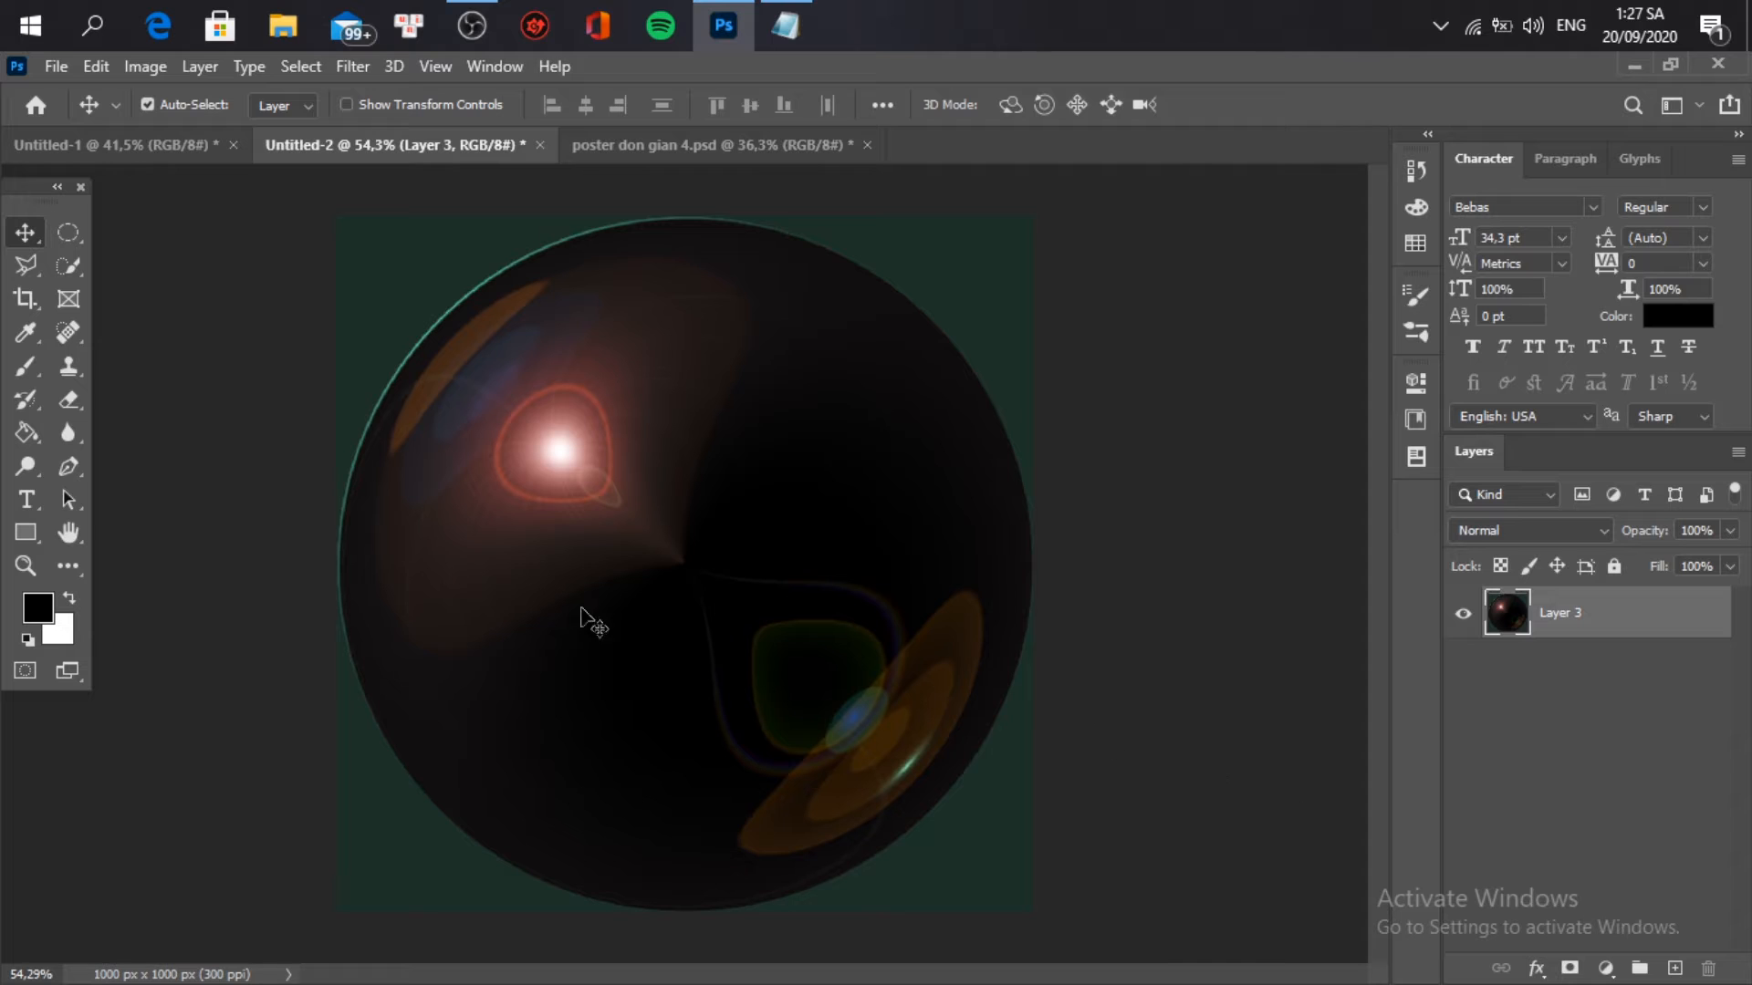
# Step: Select the sphere with a canvas-wide circular marquee, copy it onto its own layer, and hide Layer 3
pyautogui.click(69, 233)
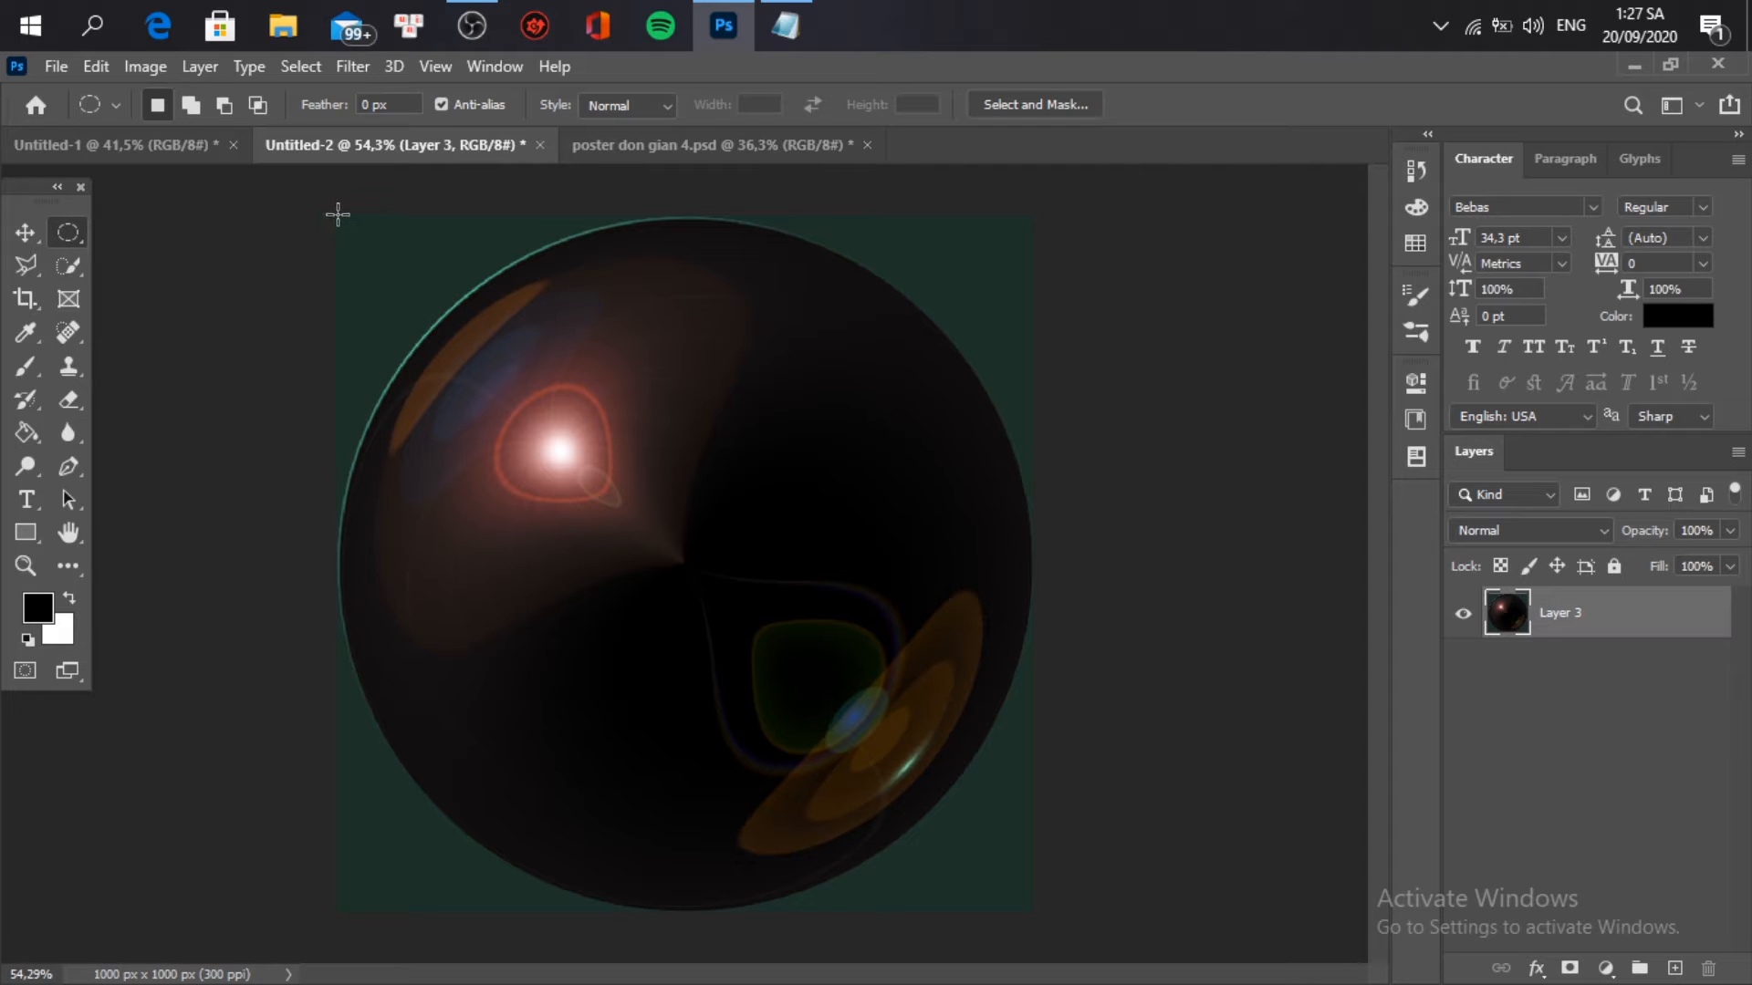
pyautogui.moveTo(335, 216); pyautogui.dragTo(1032, 910)
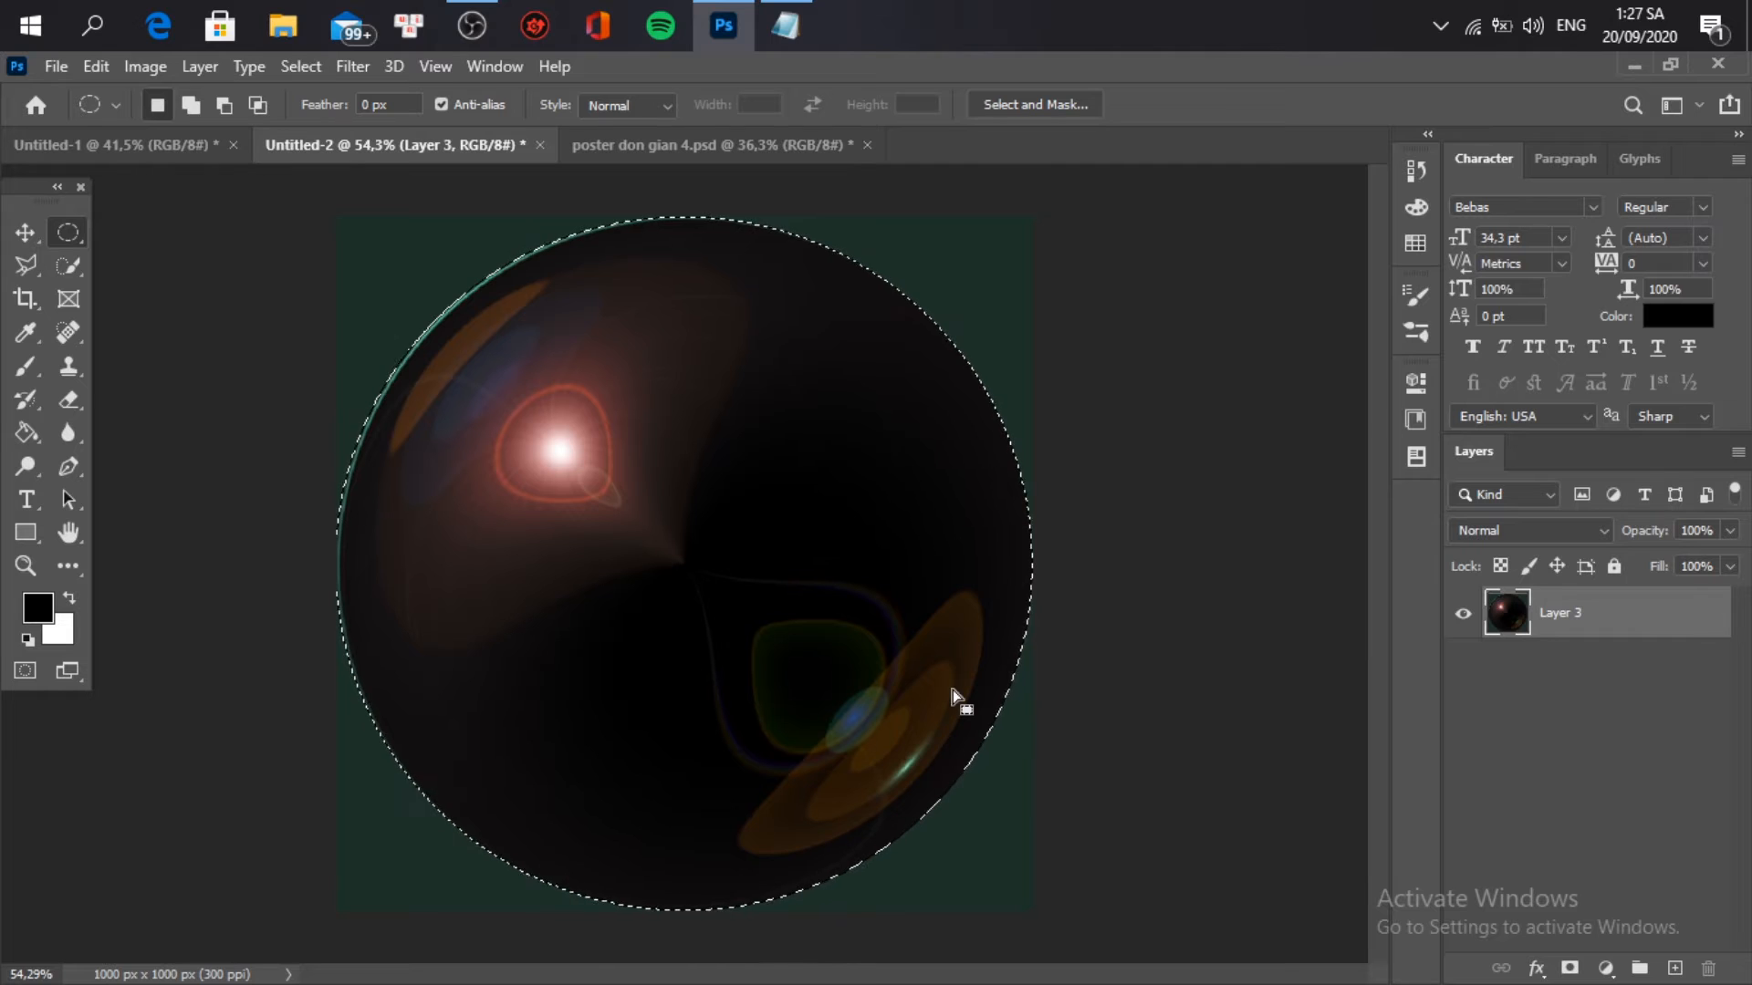
pyautogui.hotkey('ctrl', 'j')
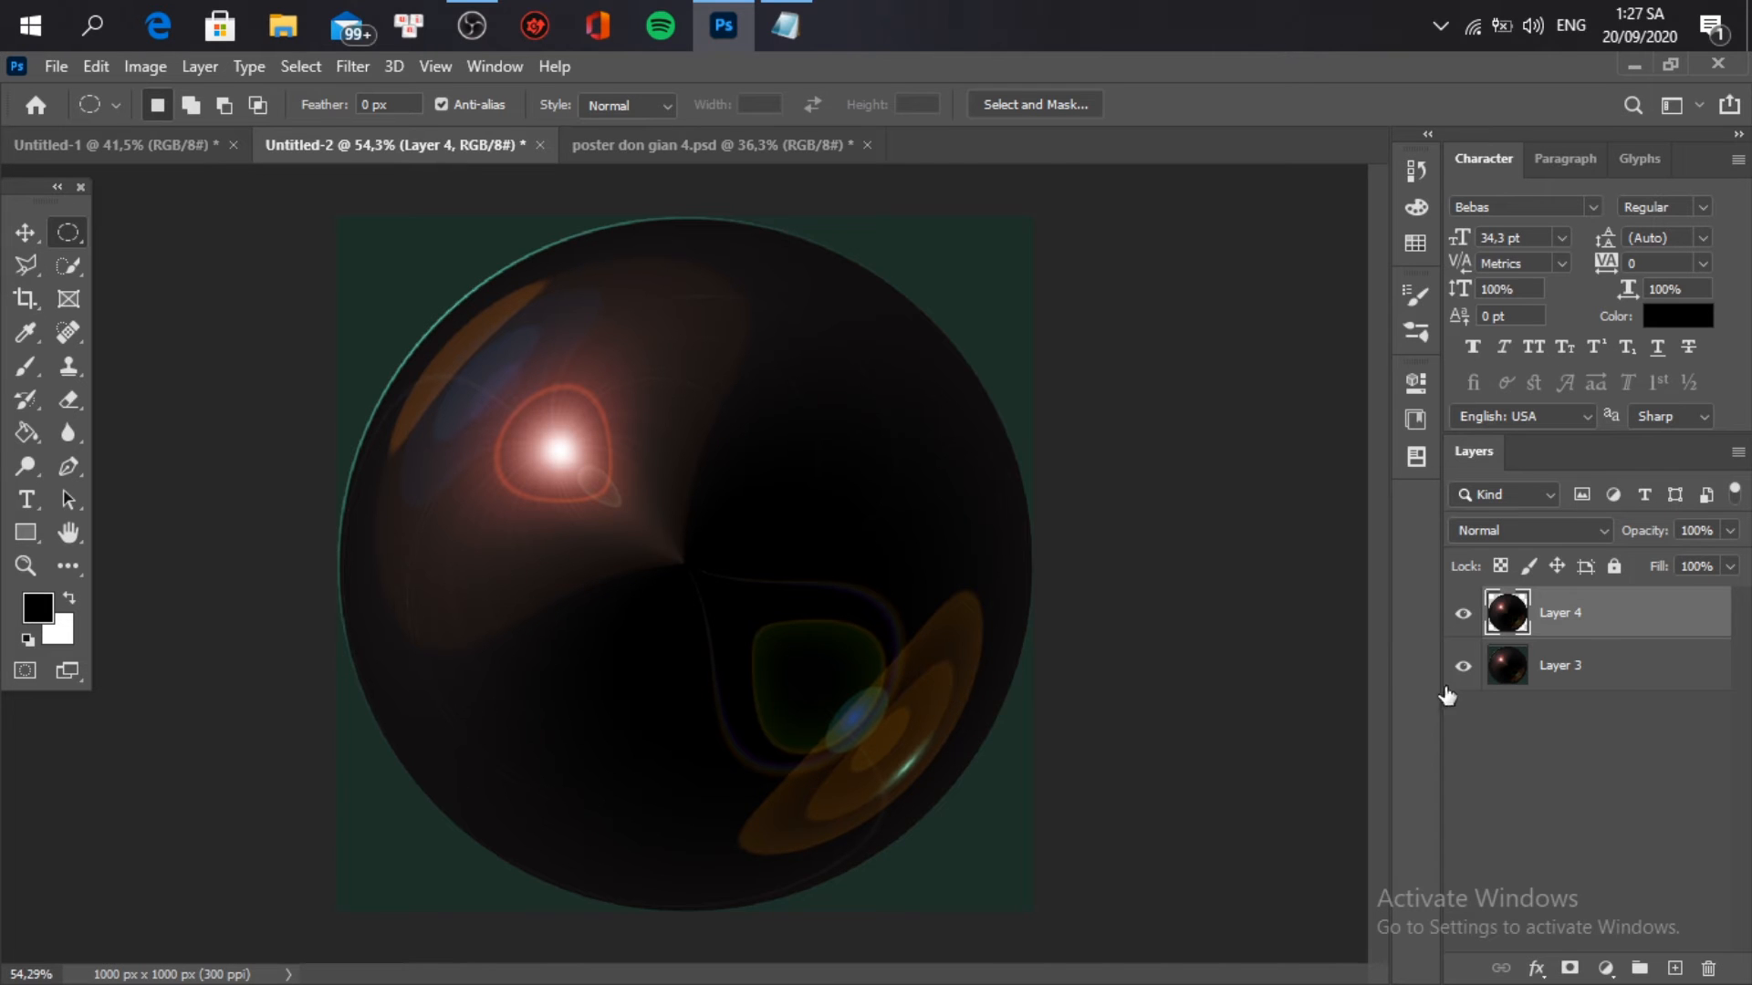
pyautogui.press('v')
pyautogui.click(1467, 669)
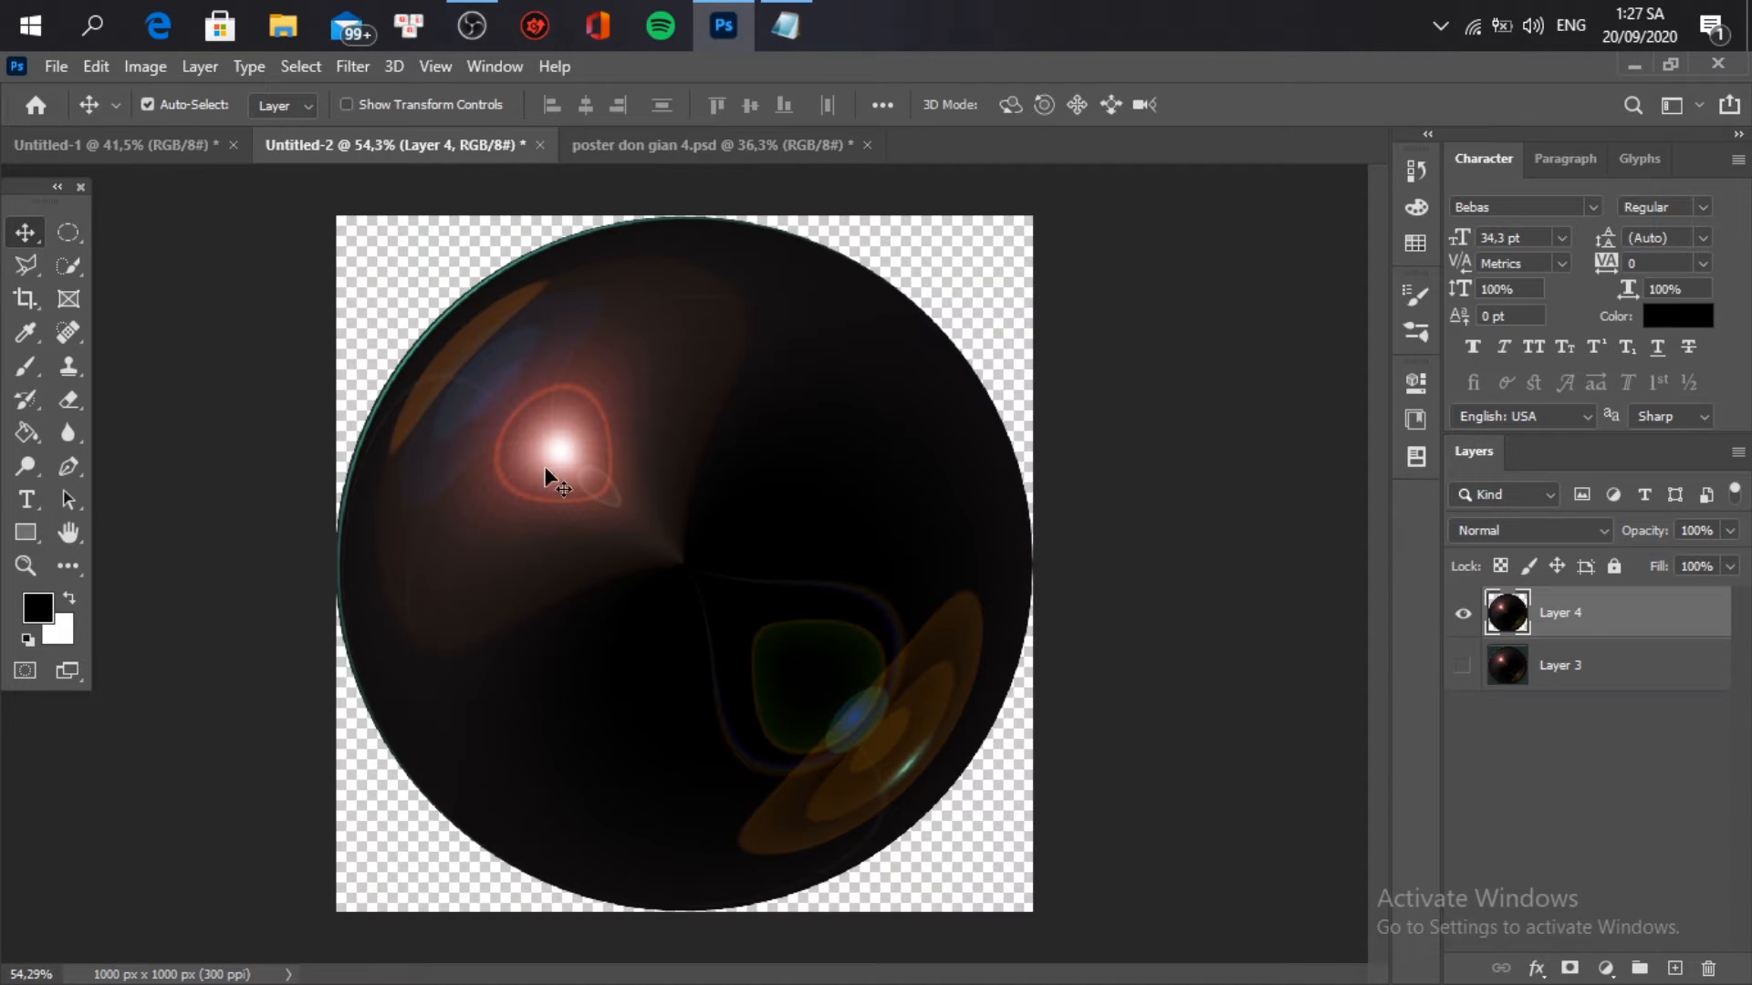
# Step: In the Untitled-1 document, delete all layers from Layer 3 down to Ellipse 1, keeping only the empty Layer 4
pyautogui.click(142, 144)
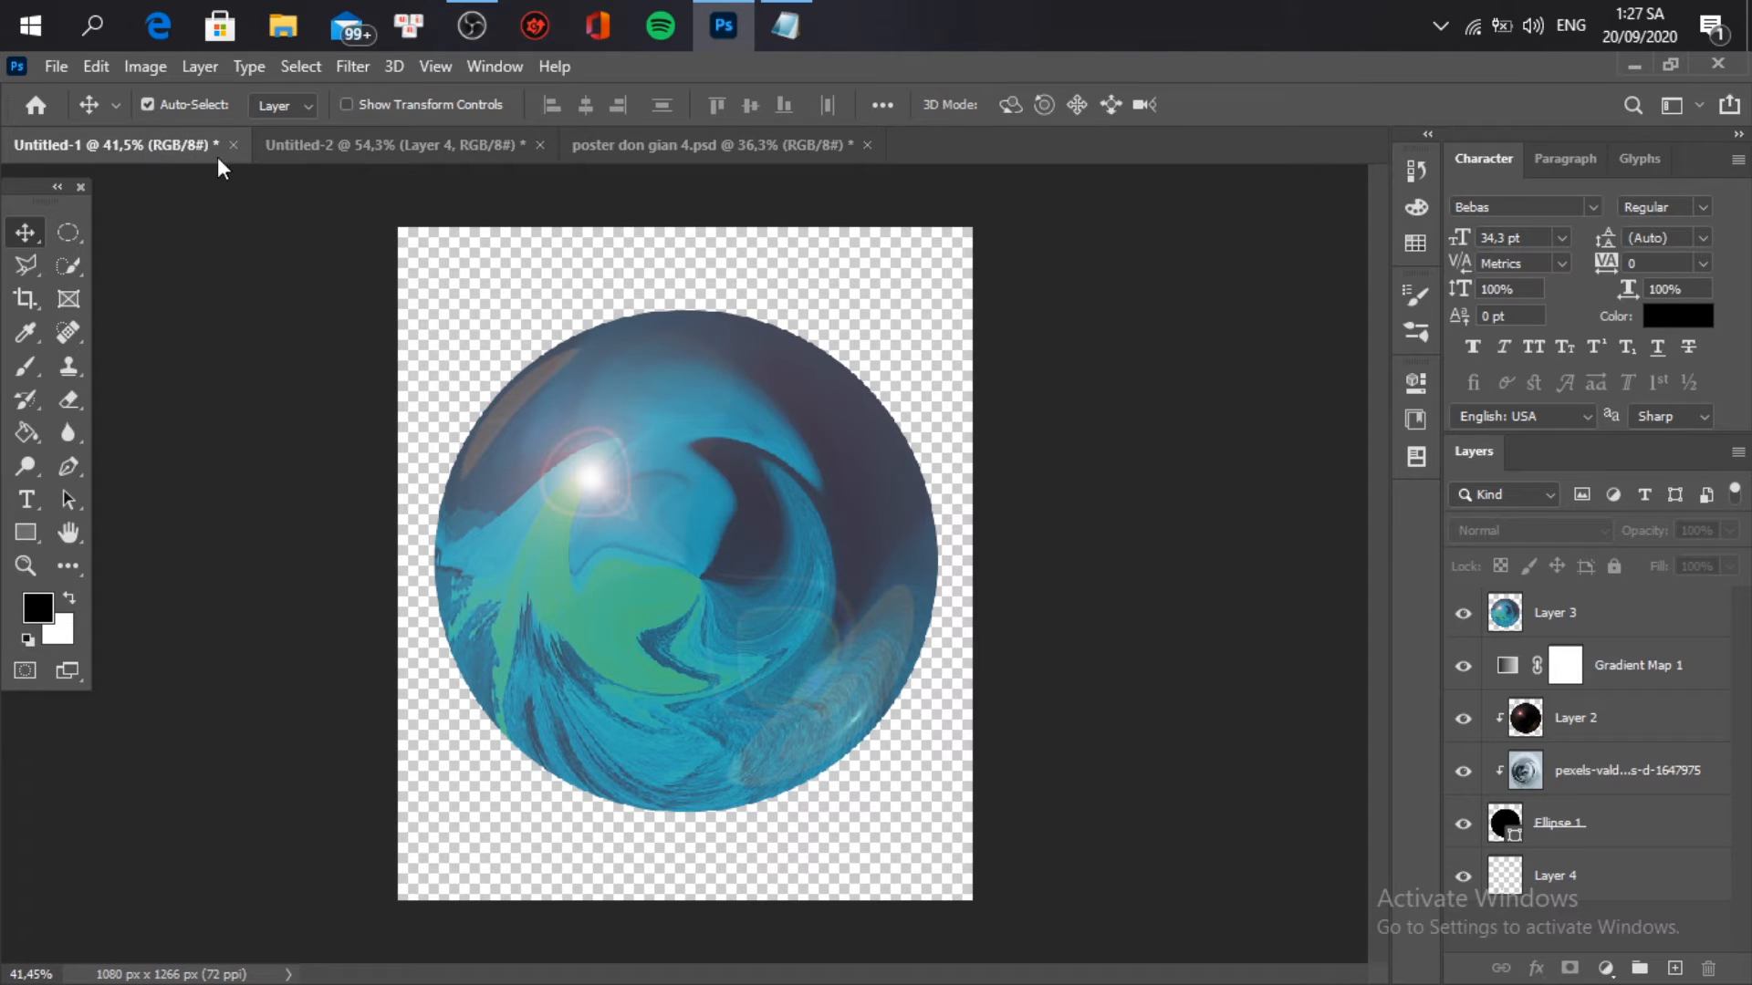
pyautogui.click(1584, 617)
pyautogui.keyDown('shift'); pyautogui.click(1613, 824); pyautogui.keyUp('shift')
pyautogui.press('Delete')
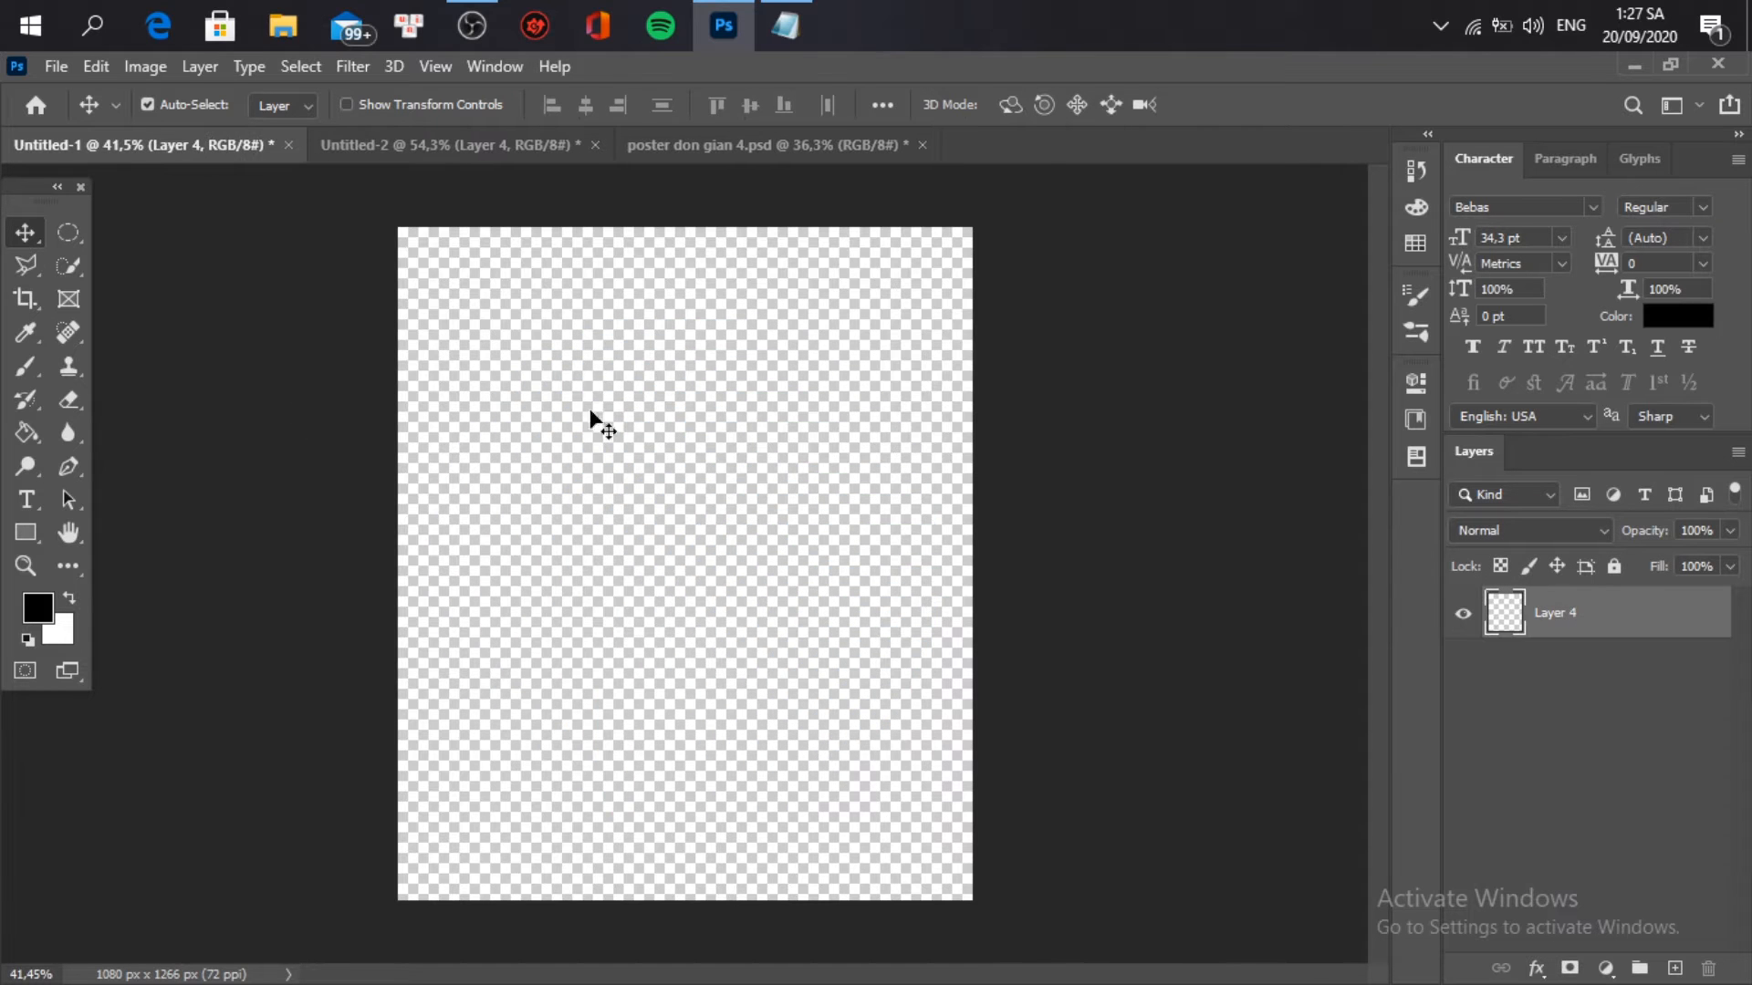
# Step: Place the seascape image pexels-valdemaras-d-1647975 from the desktop into Untitled-1, scaled to 38.09%
pyautogui.doubleClick(935, 79)
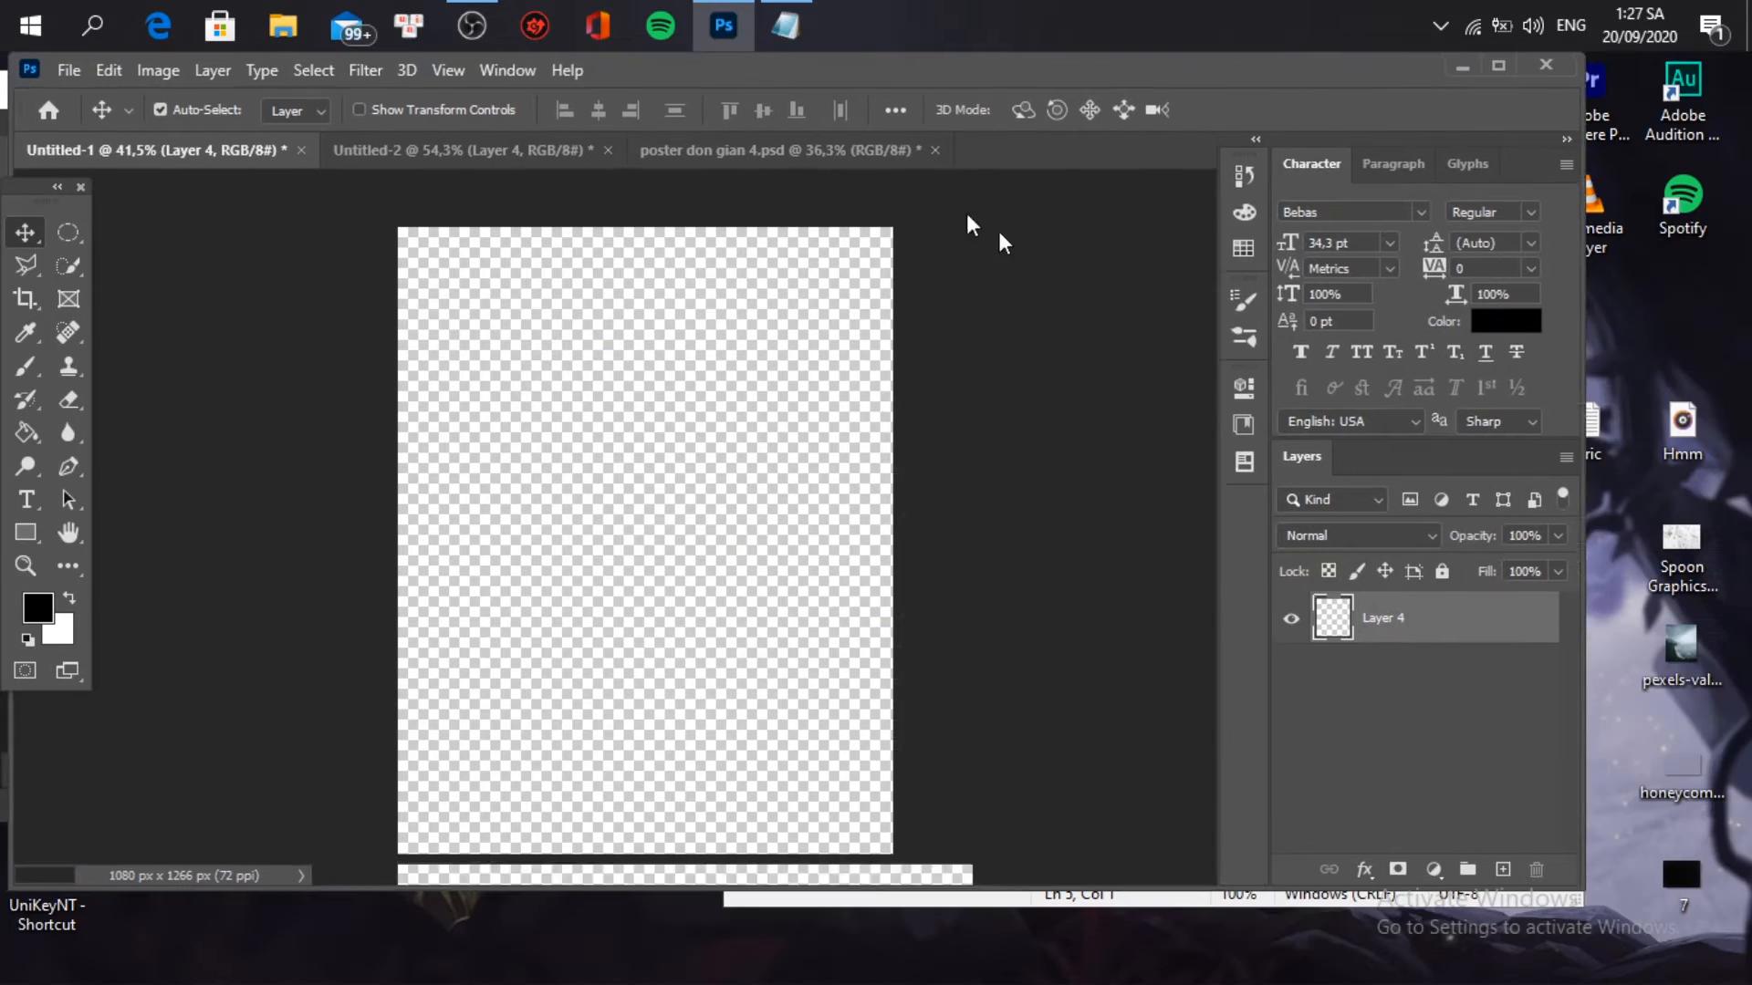
pyautogui.moveTo(1724, 659); pyautogui.dragTo(682, 575)
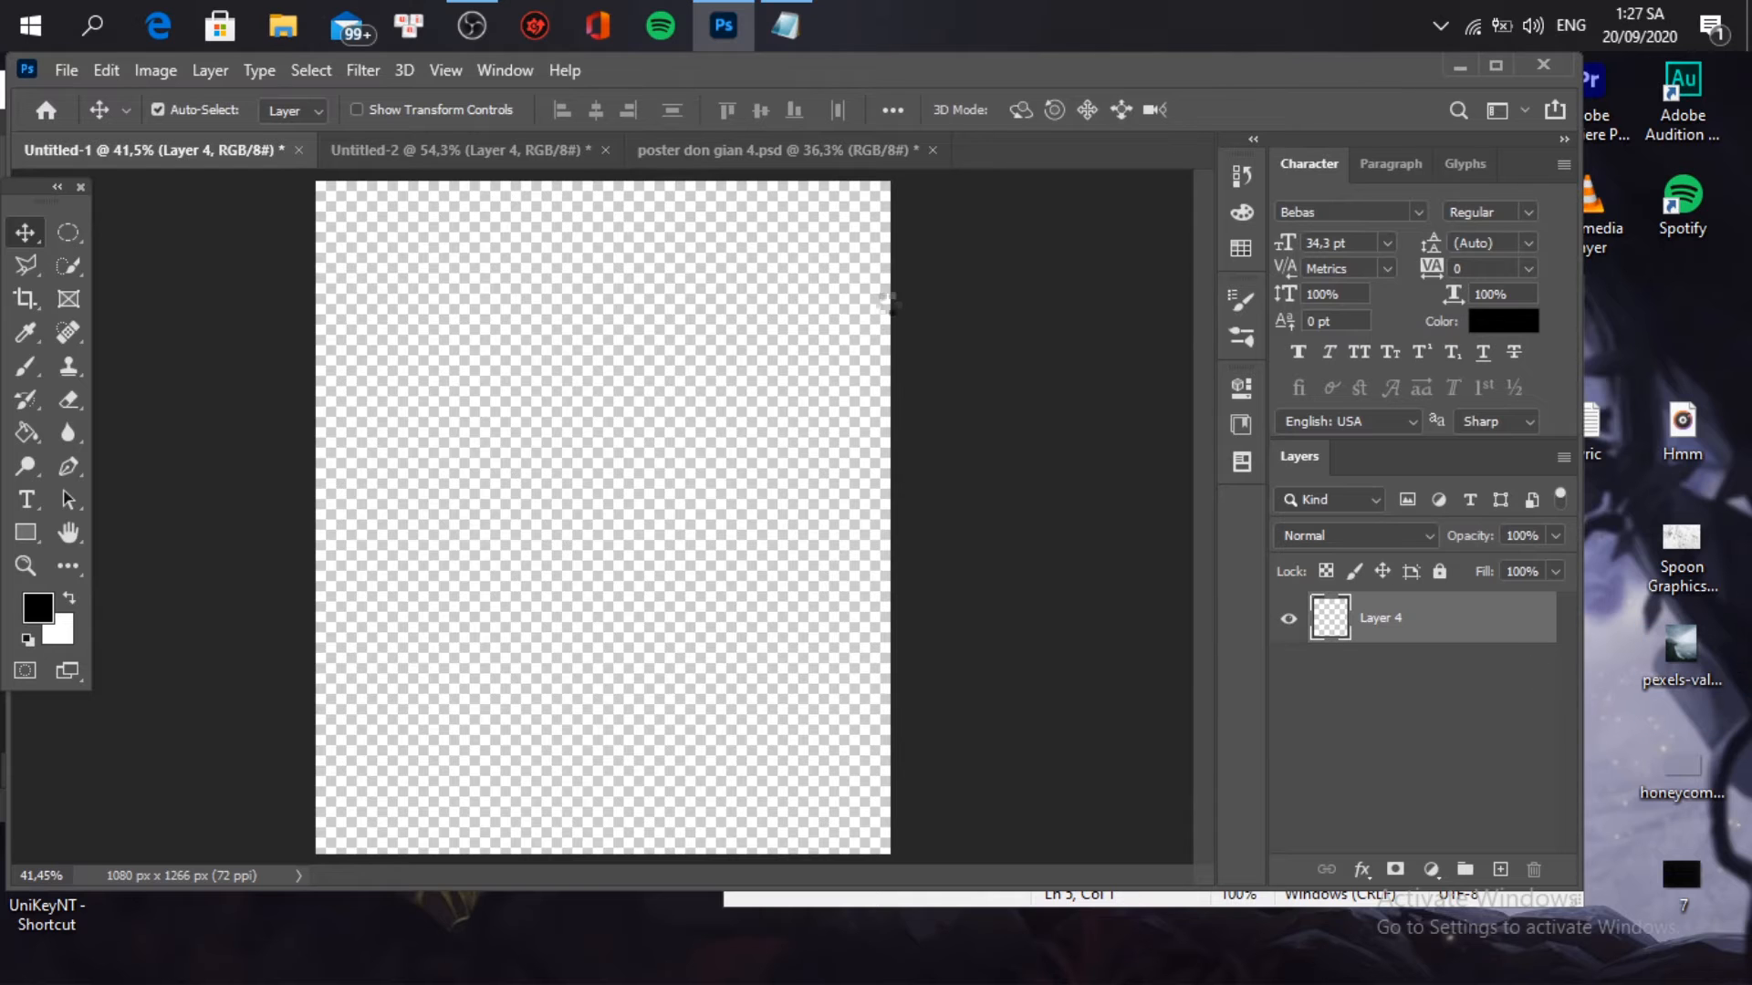
pyautogui.doubleClick(961, 55)
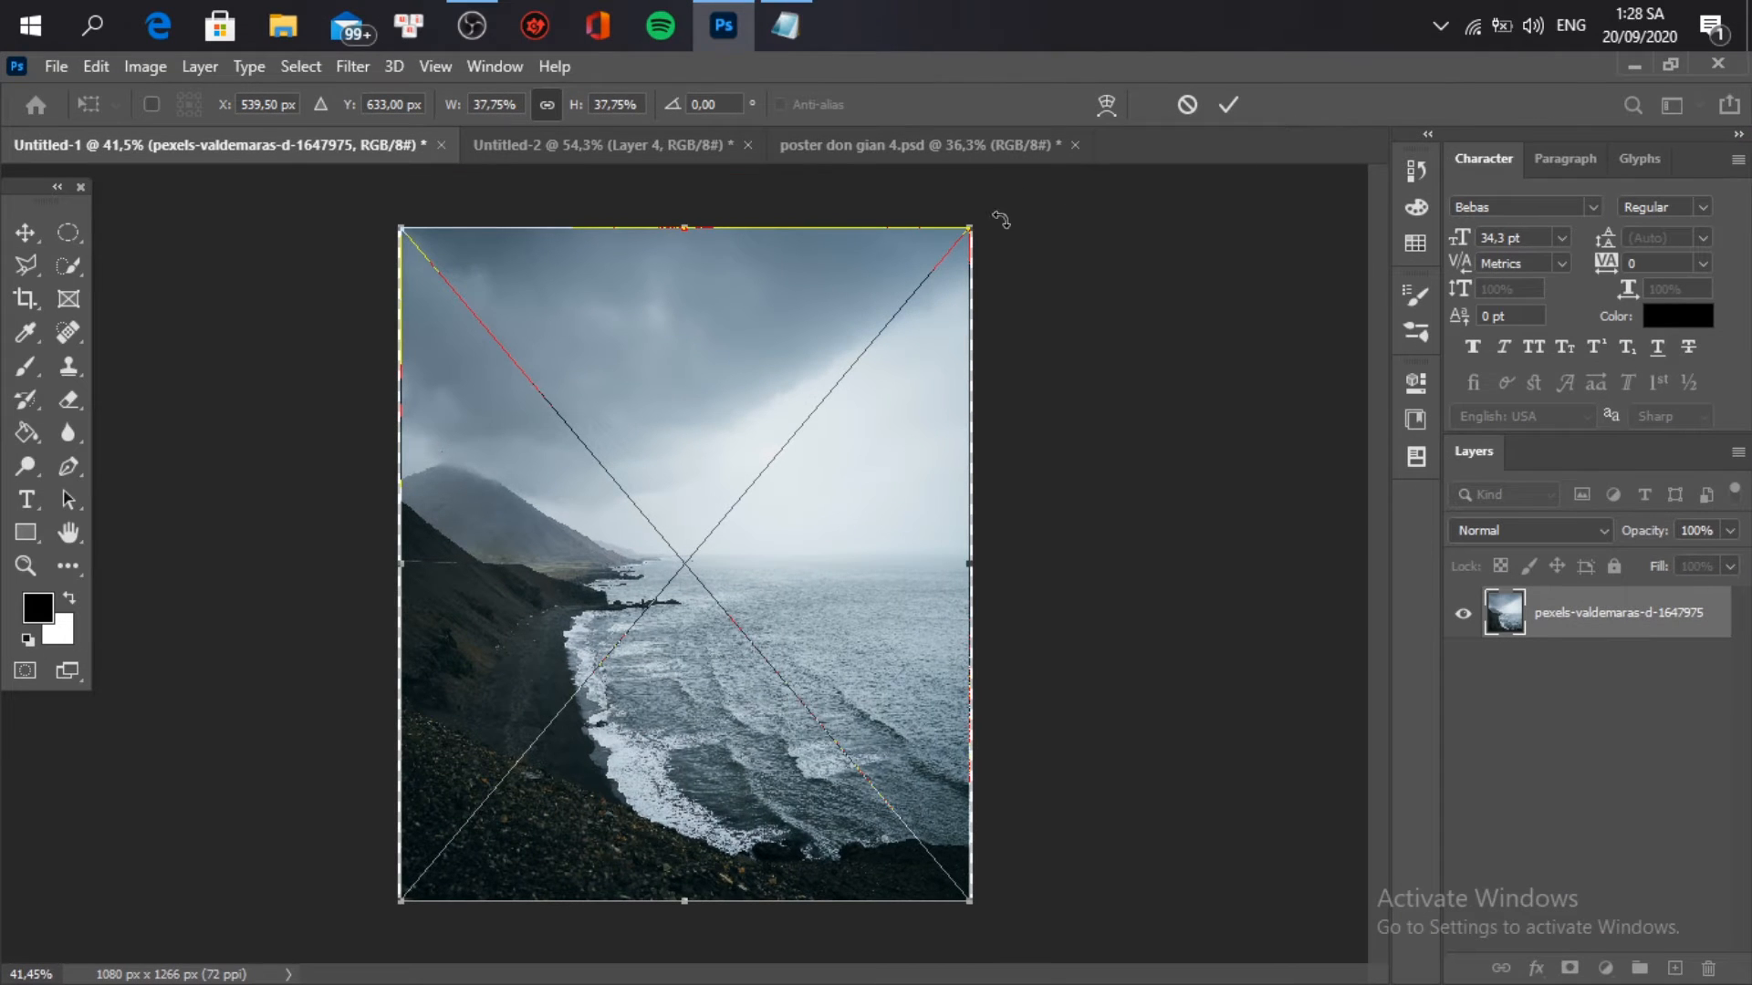
pyautogui.moveTo(971, 222); pyautogui.dragTo(974, 226)
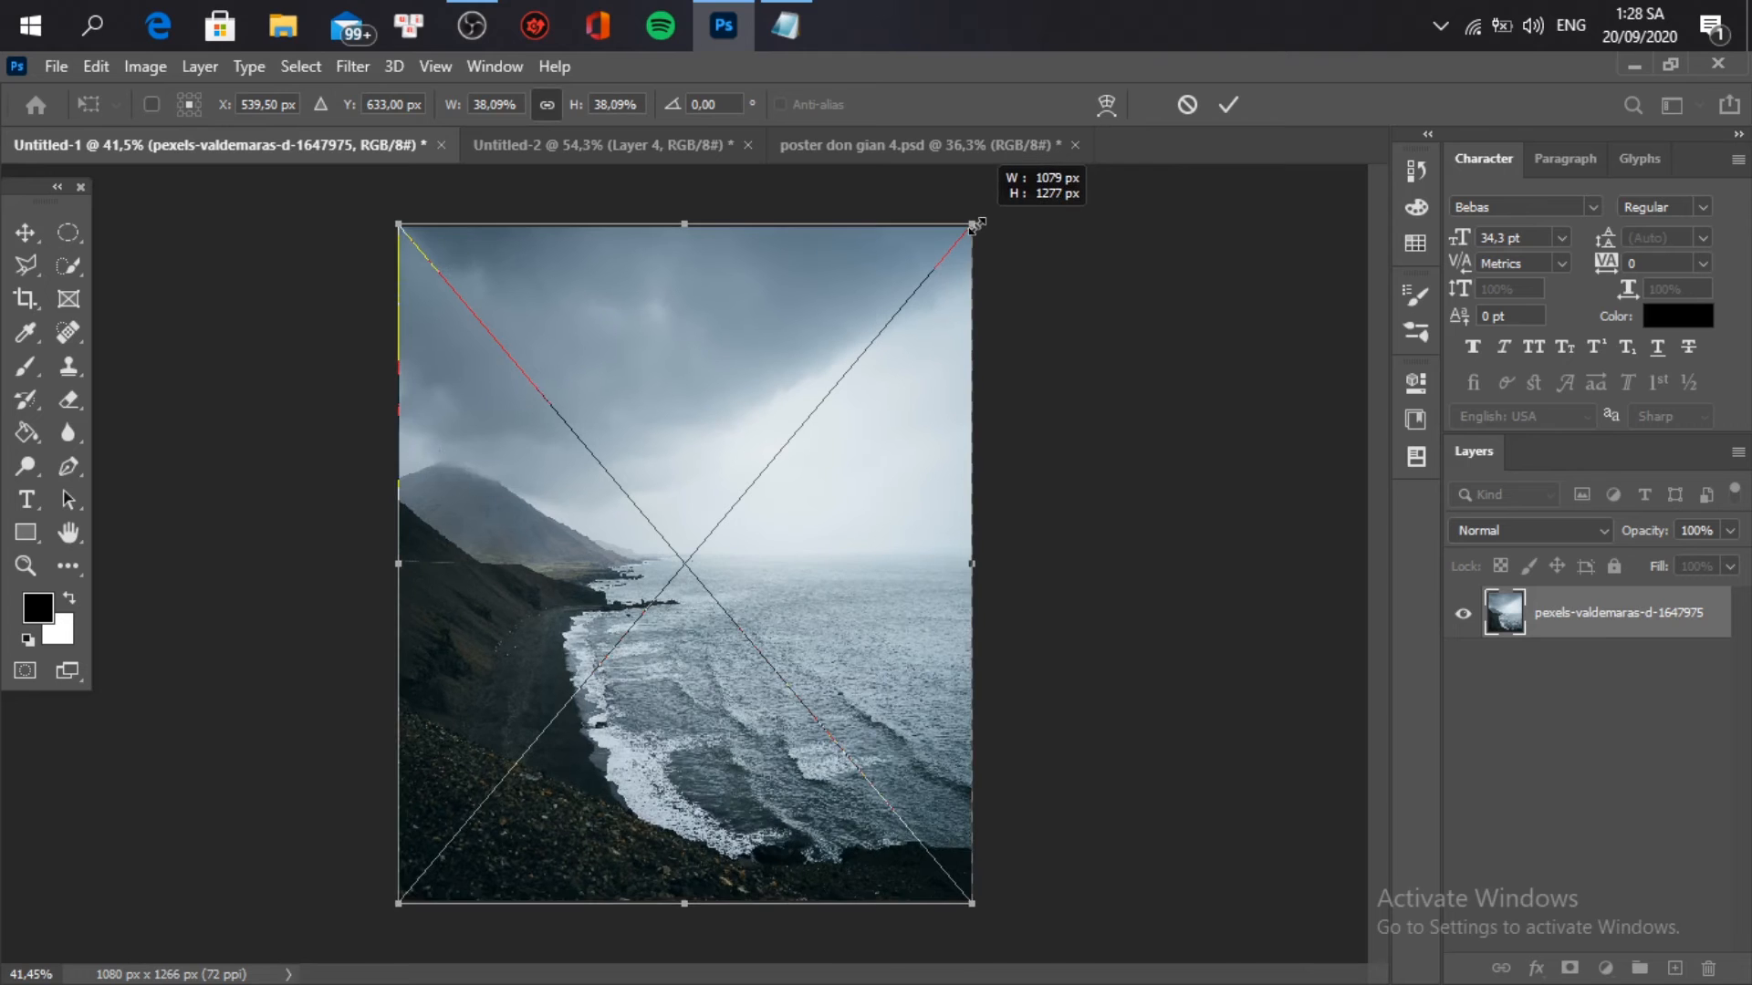
pyautogui.click(1228, 104)
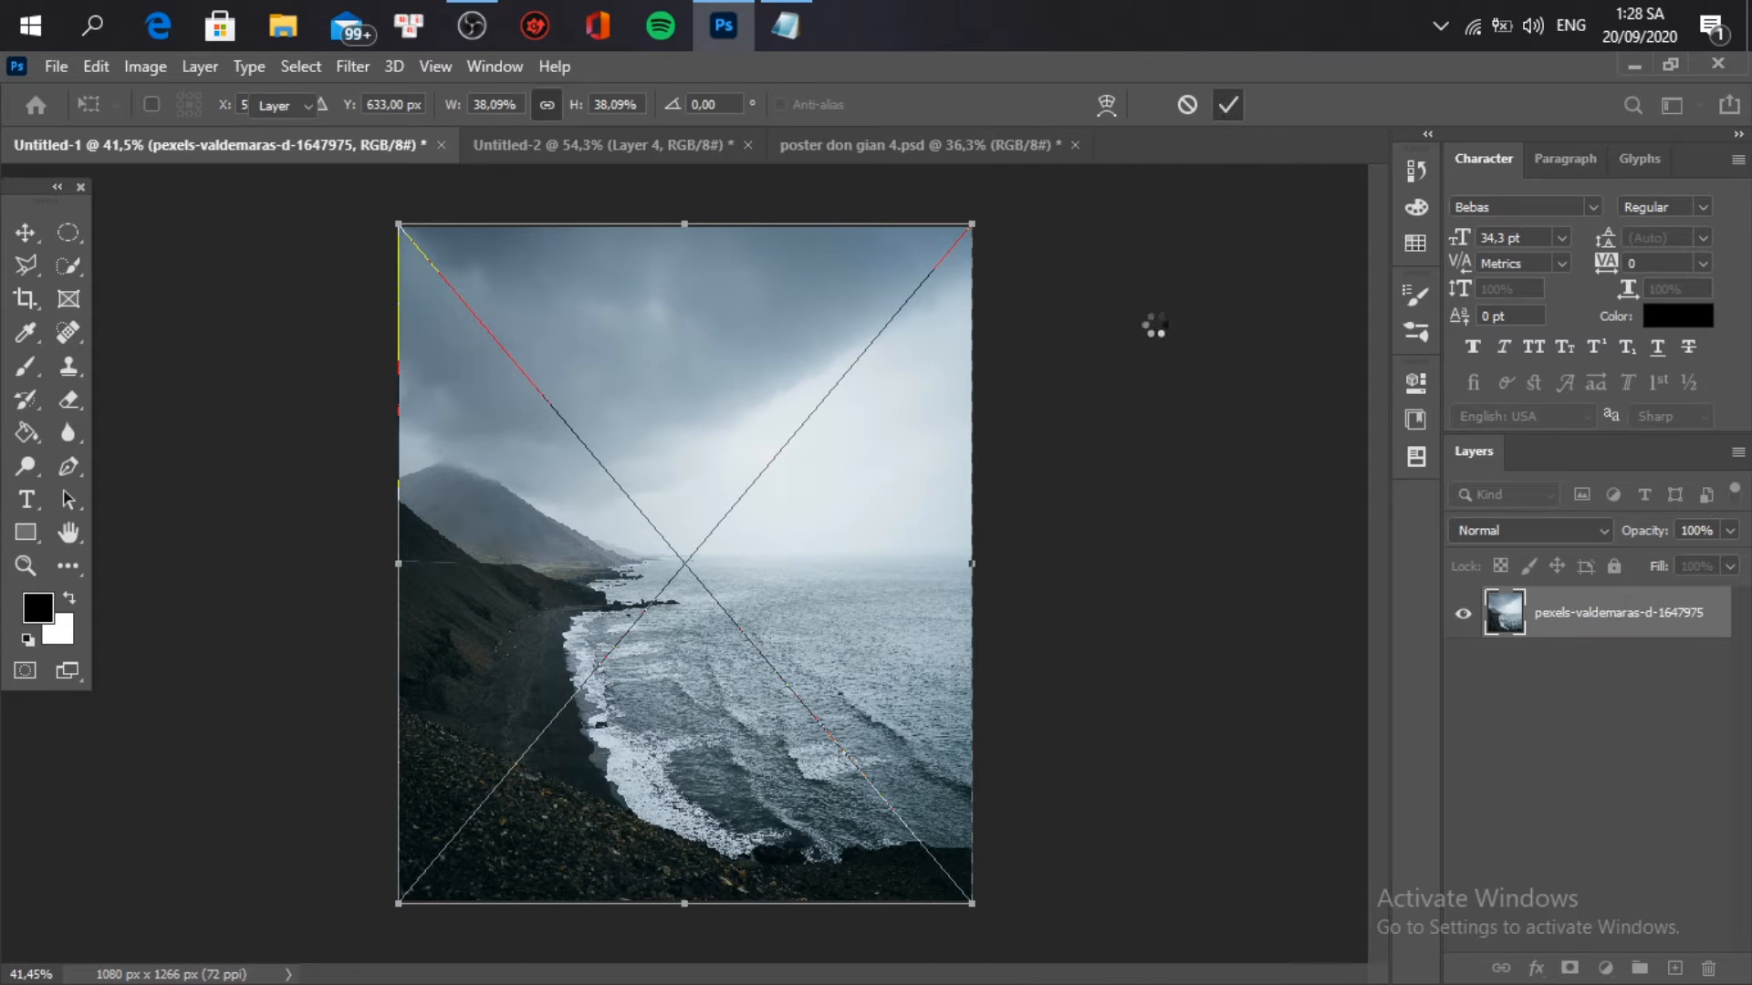
# Step: Fine-tune the placed seascape's size with Free Transform so it fits the canvas edges
pyautogui.scroll(1, 858, 539)
pyautogui.hotkey('ctrl', 't')
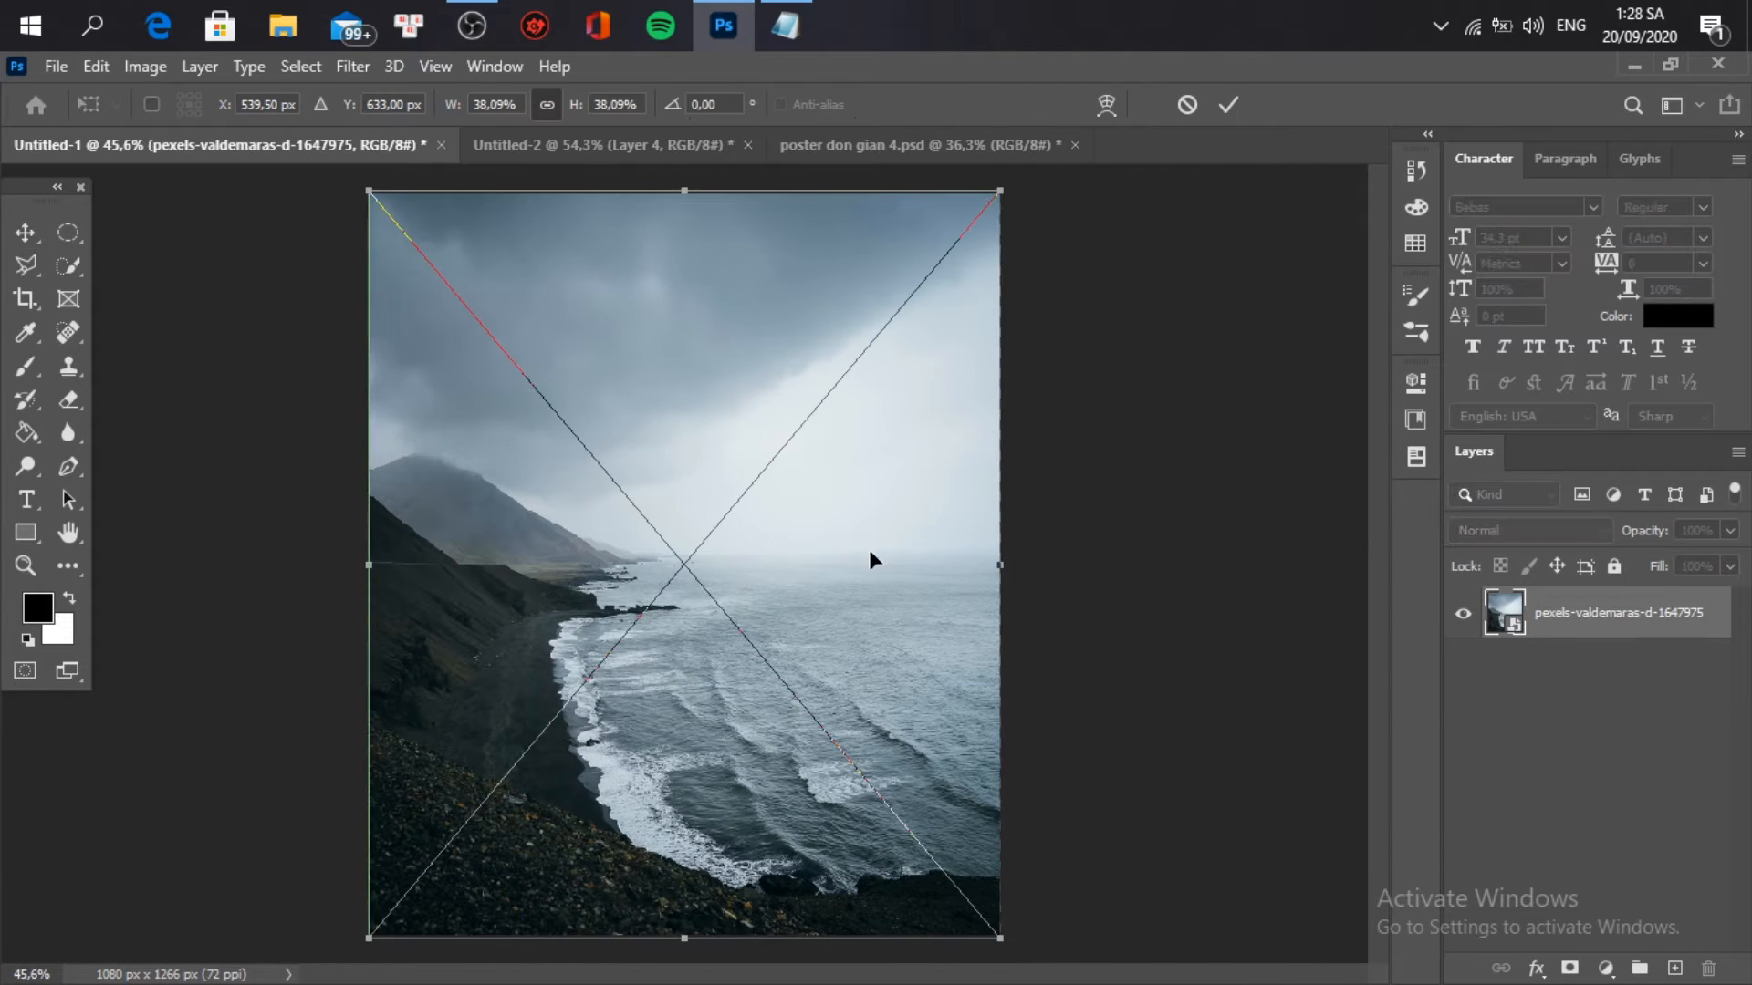
pyautogui.moveTo(994, 941); pyautogui.dragTo(996, 943)
pyautogui.press('Return')
pyautogui.click(1150, 812)
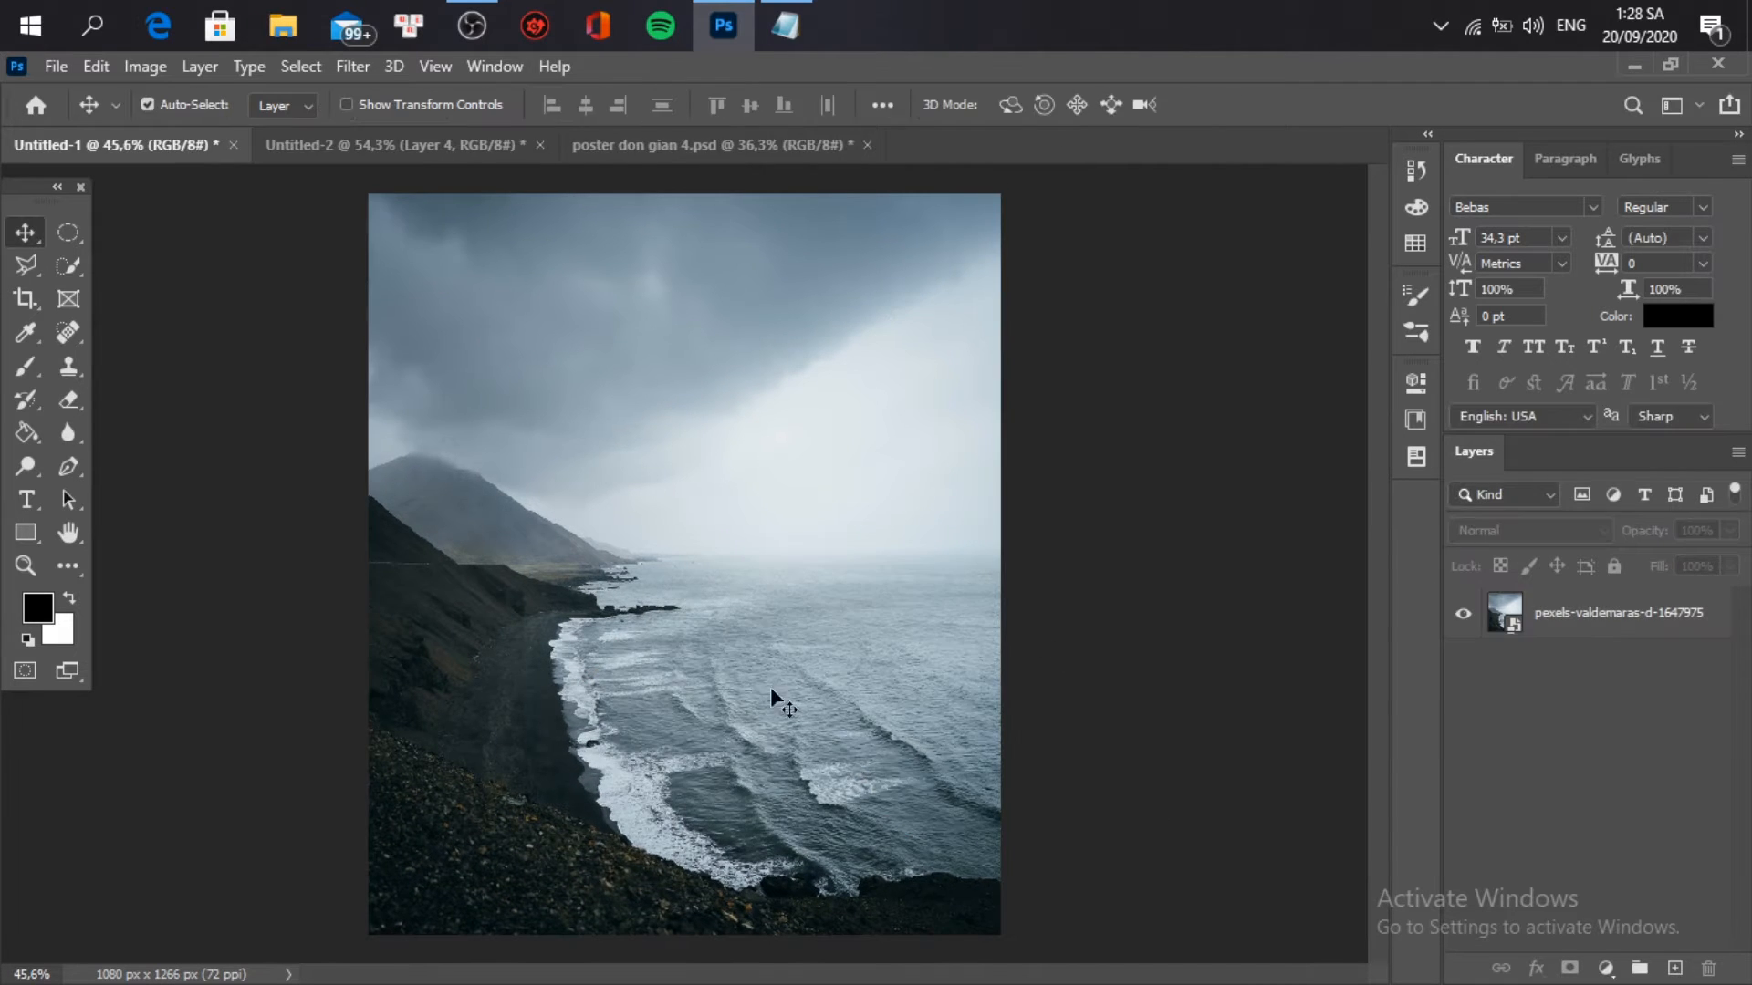
# Step: Rasterize the placed pexels-valdemaras-d-1647975 smart object layer
pyautogui.click(1644, 630)
pyautogui.rightClick(1644, 630)
pyautogui.click(1487, 525)
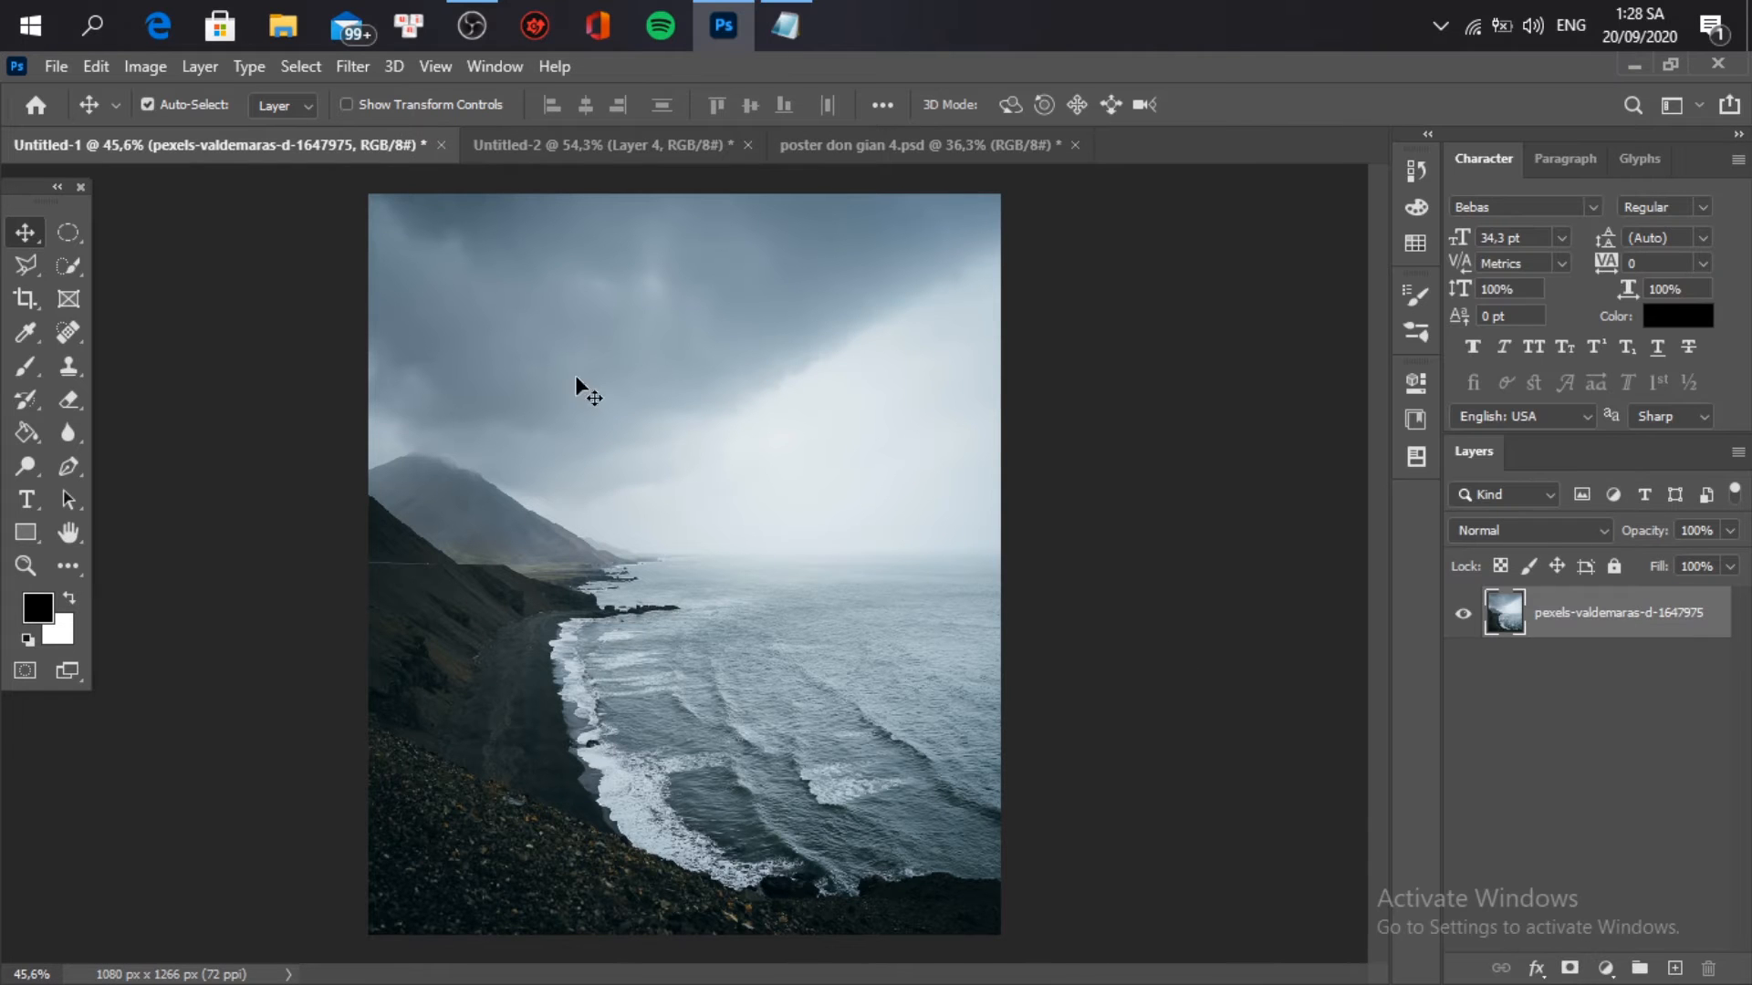
# Step: Apply the Polar Coordinates filter to the rasterized seascape layer with the Polar to Rectangular option
pyautogui.click(352, 65)
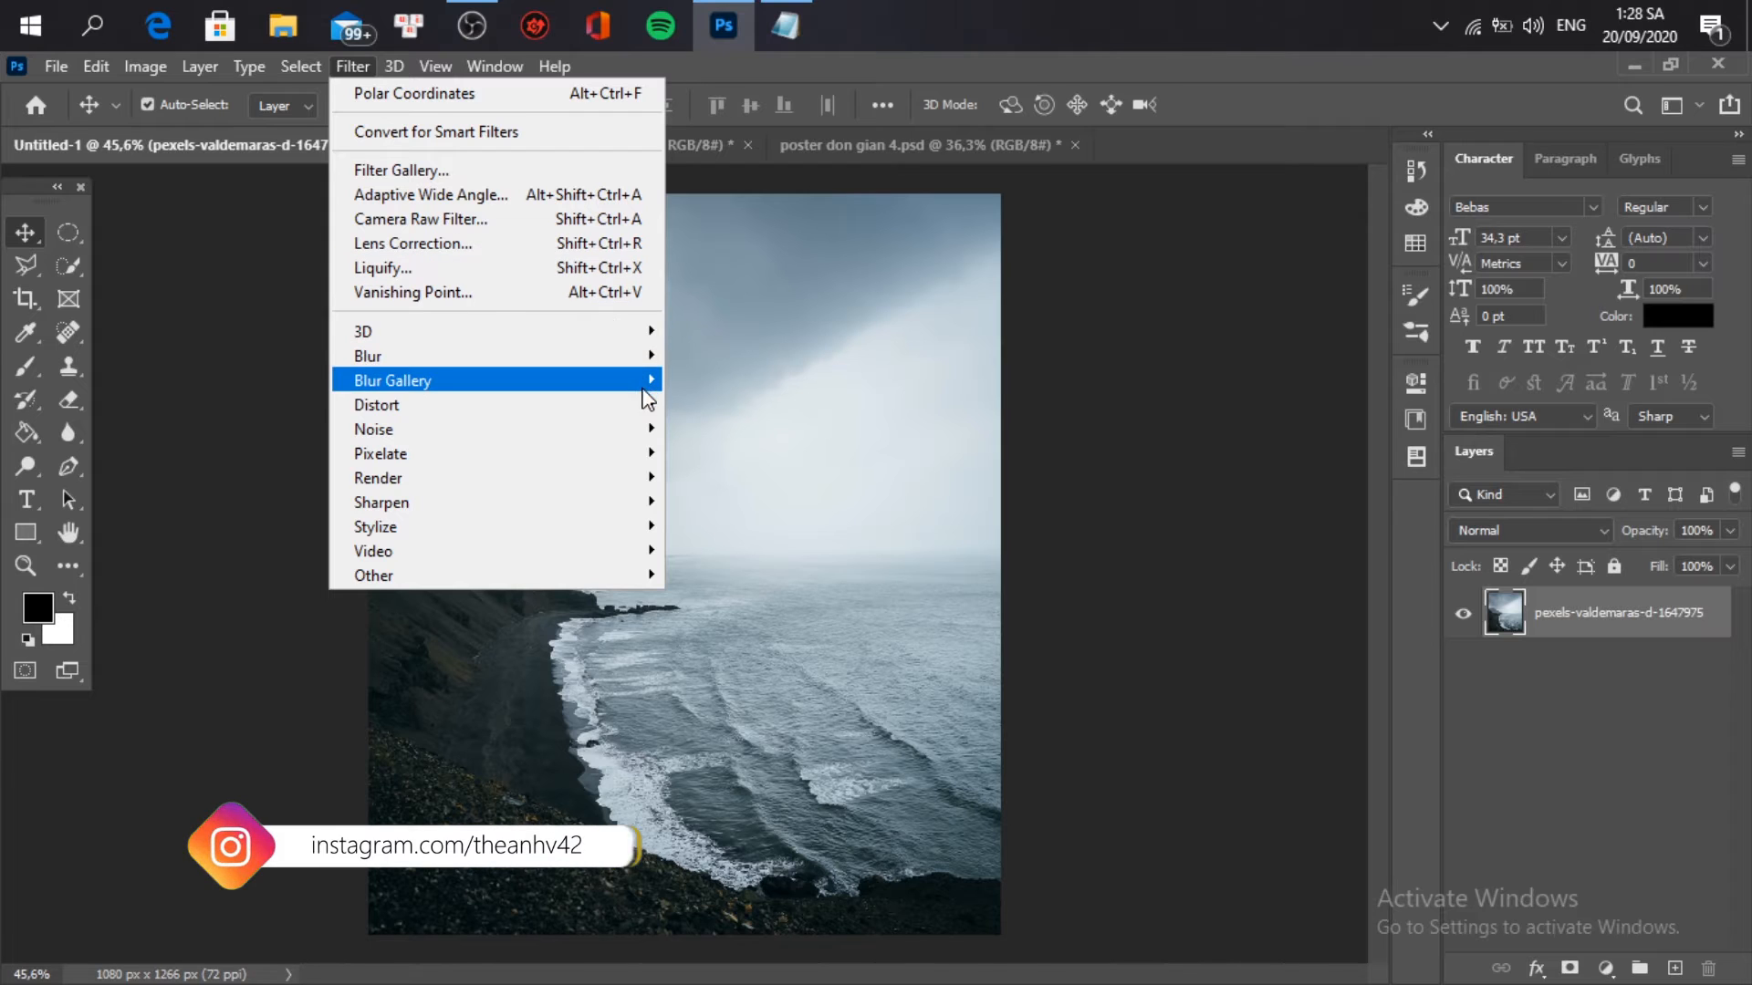
pyautogui.moveTo(647, 413)
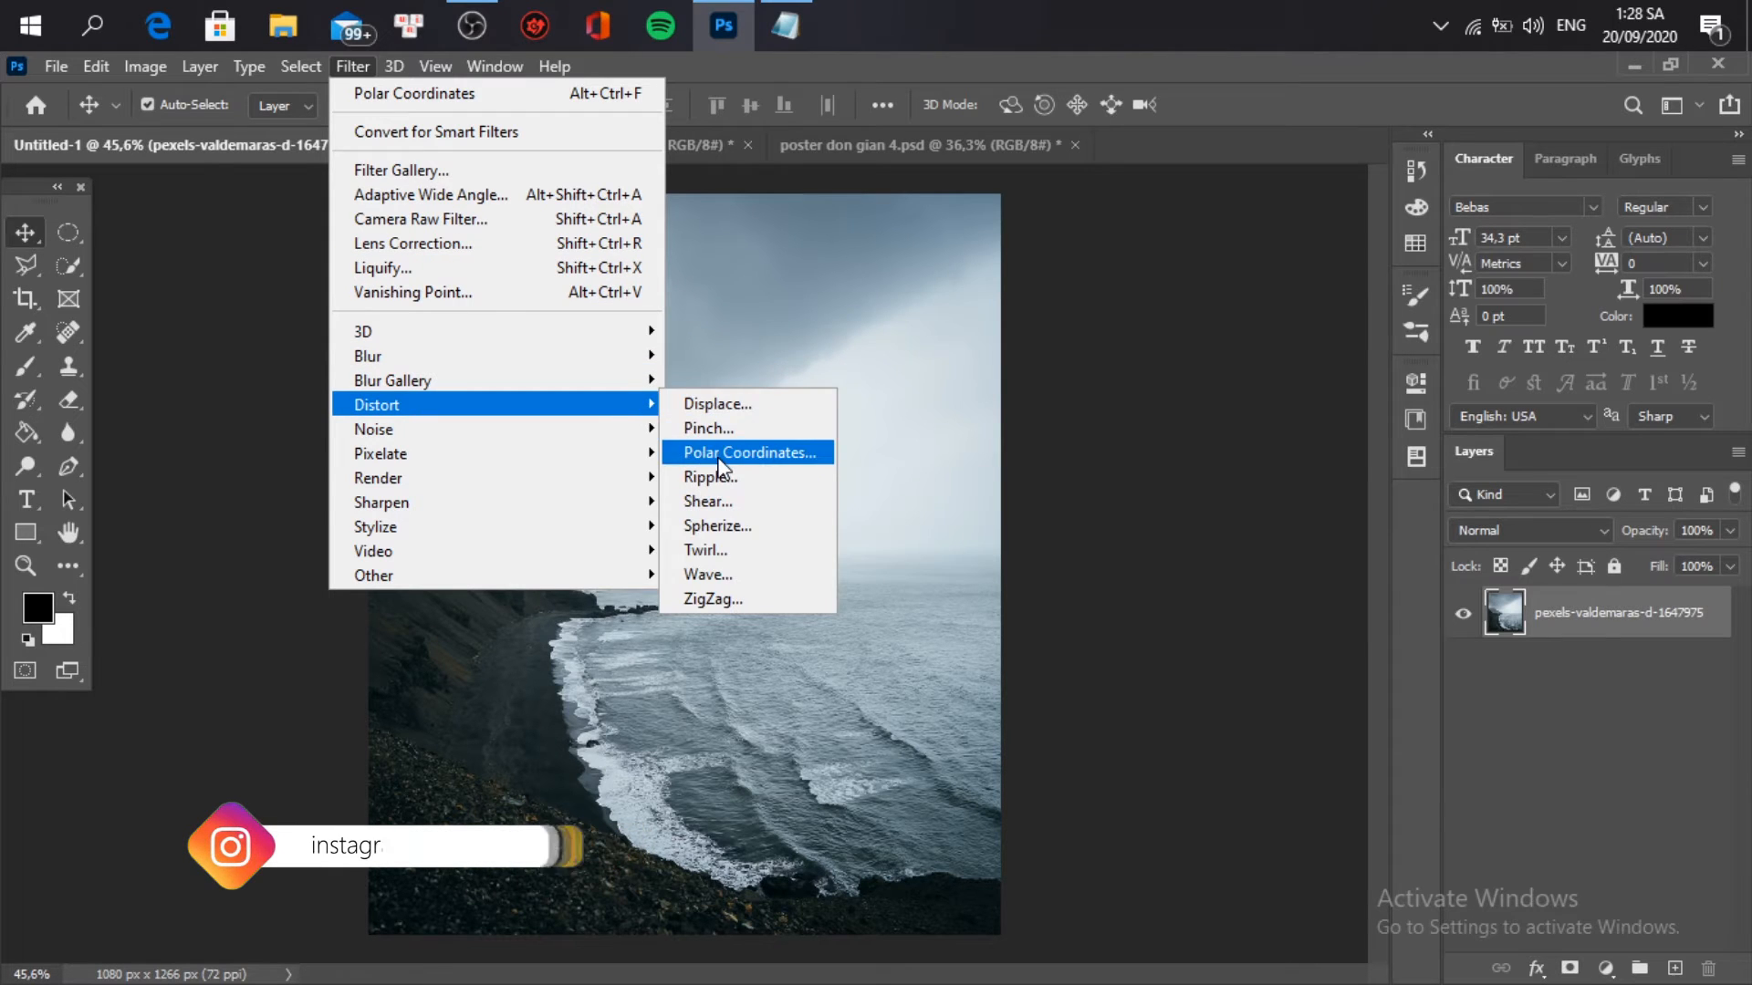
pyautogui.click(748, 452)
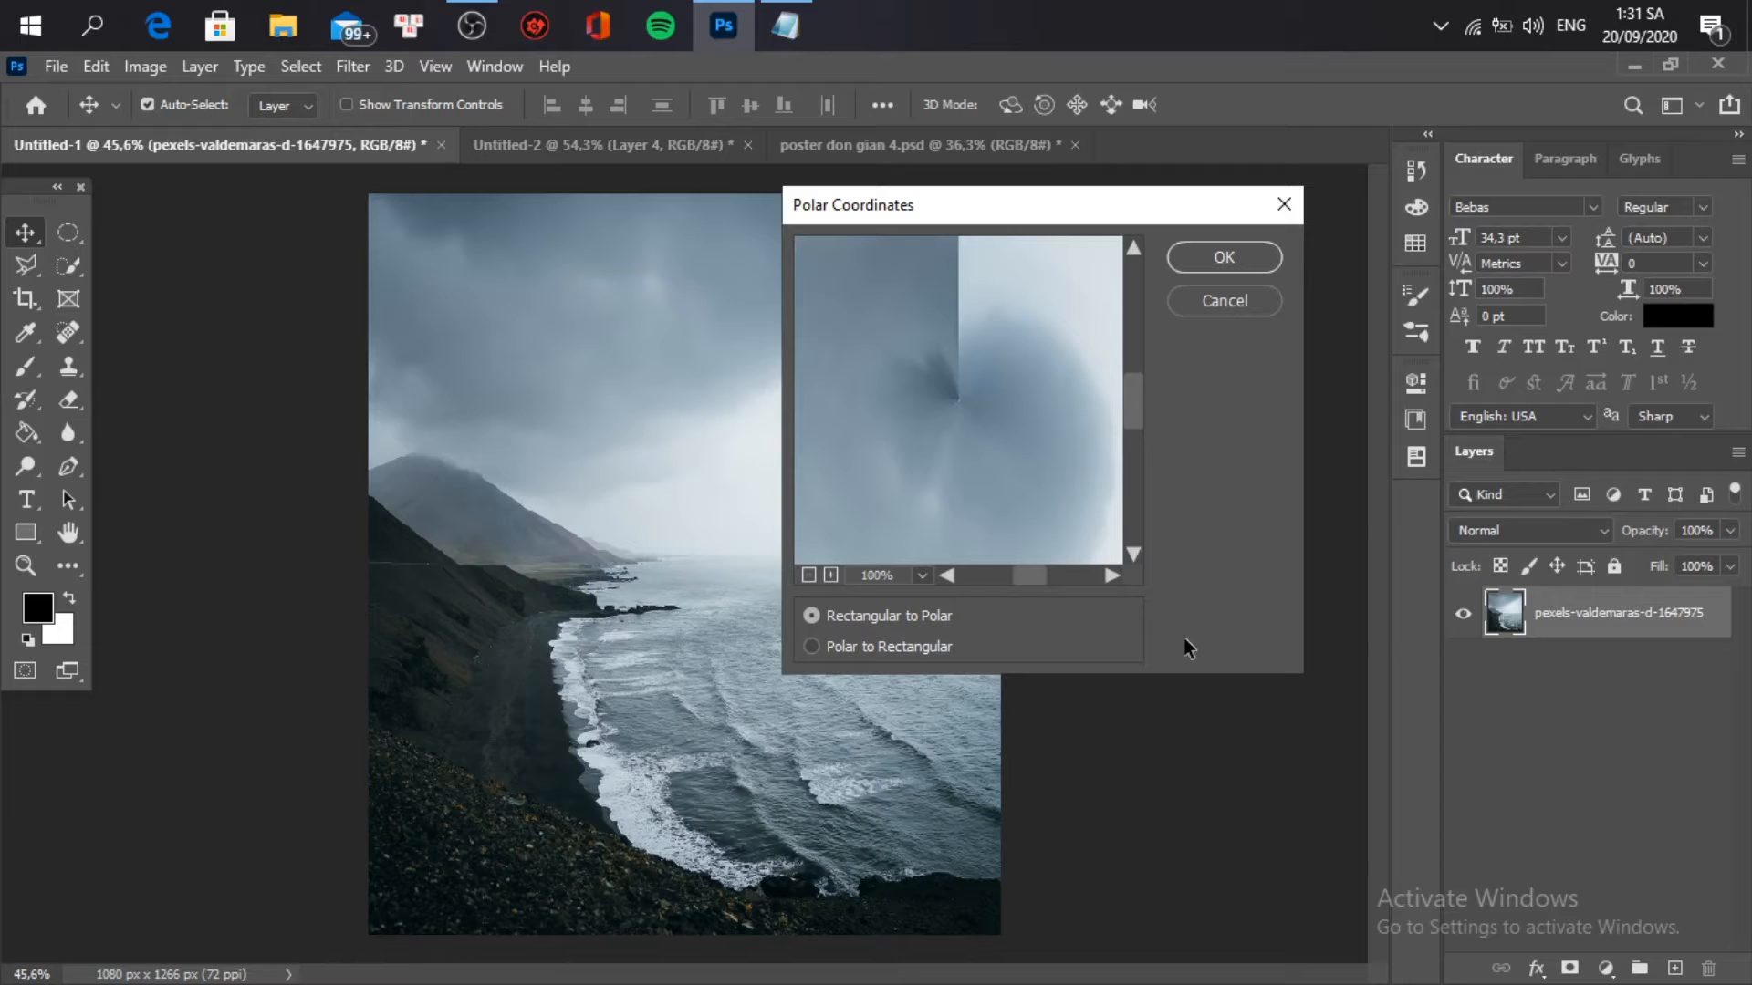
pyautogui.click(810, 574)
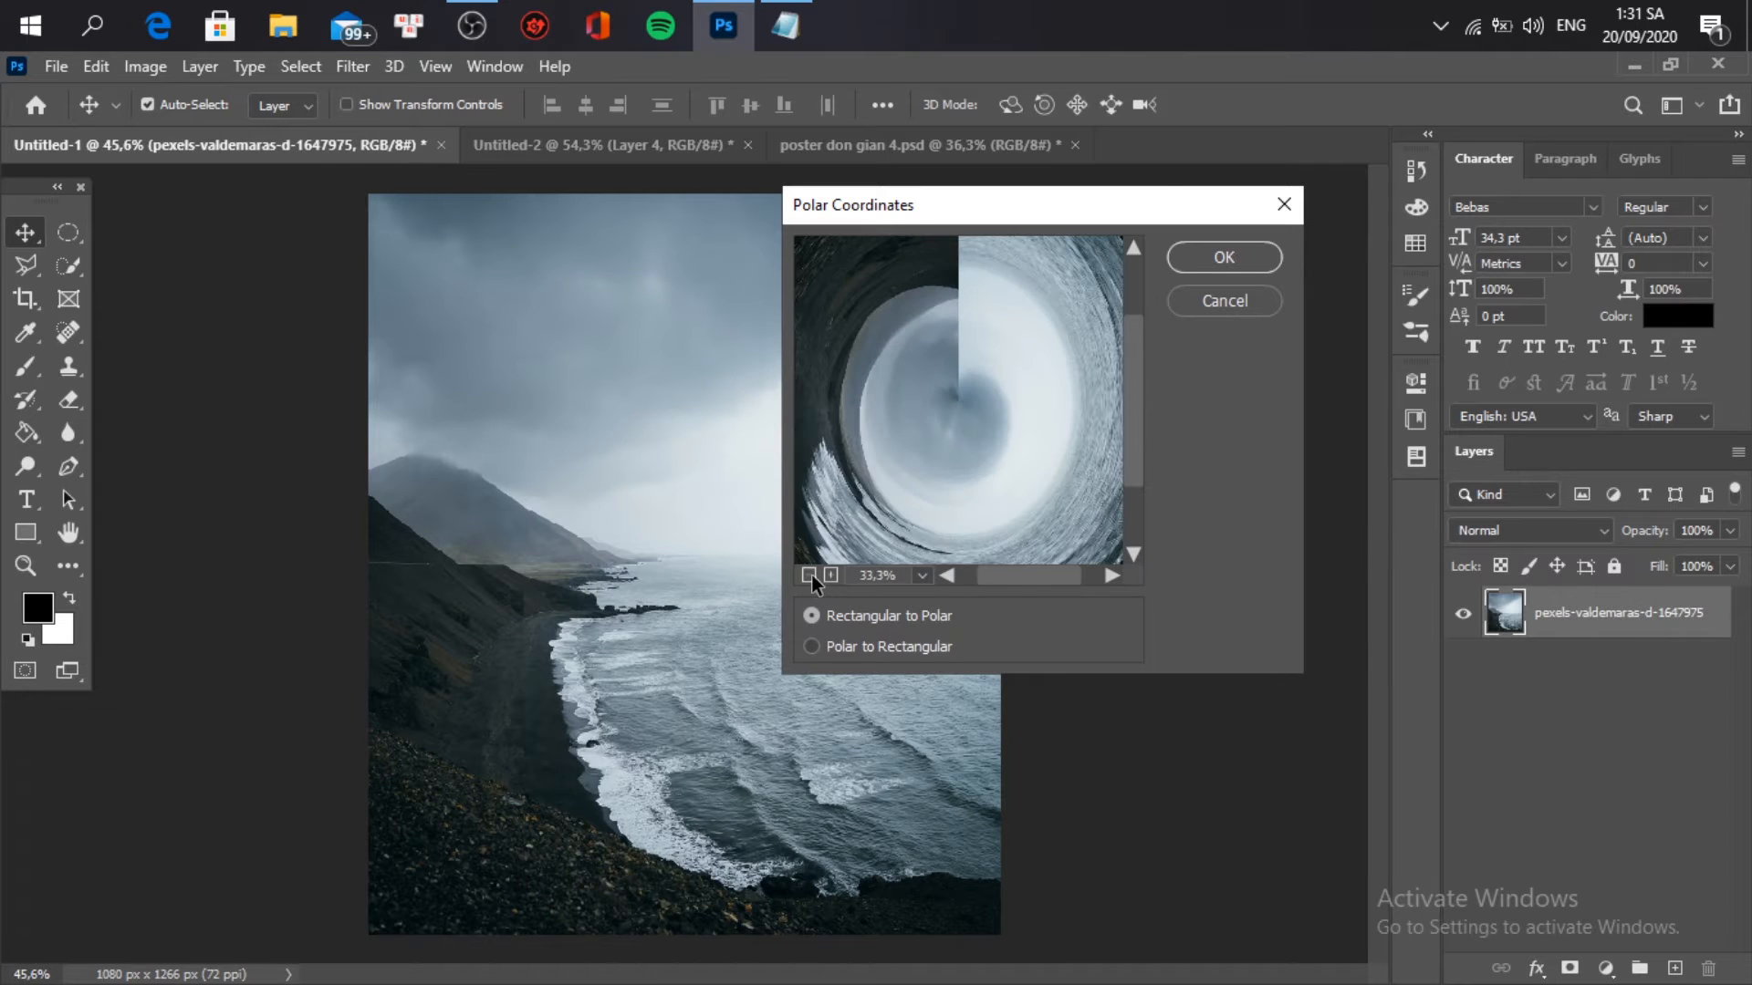
pyautogui.click(927, 648)
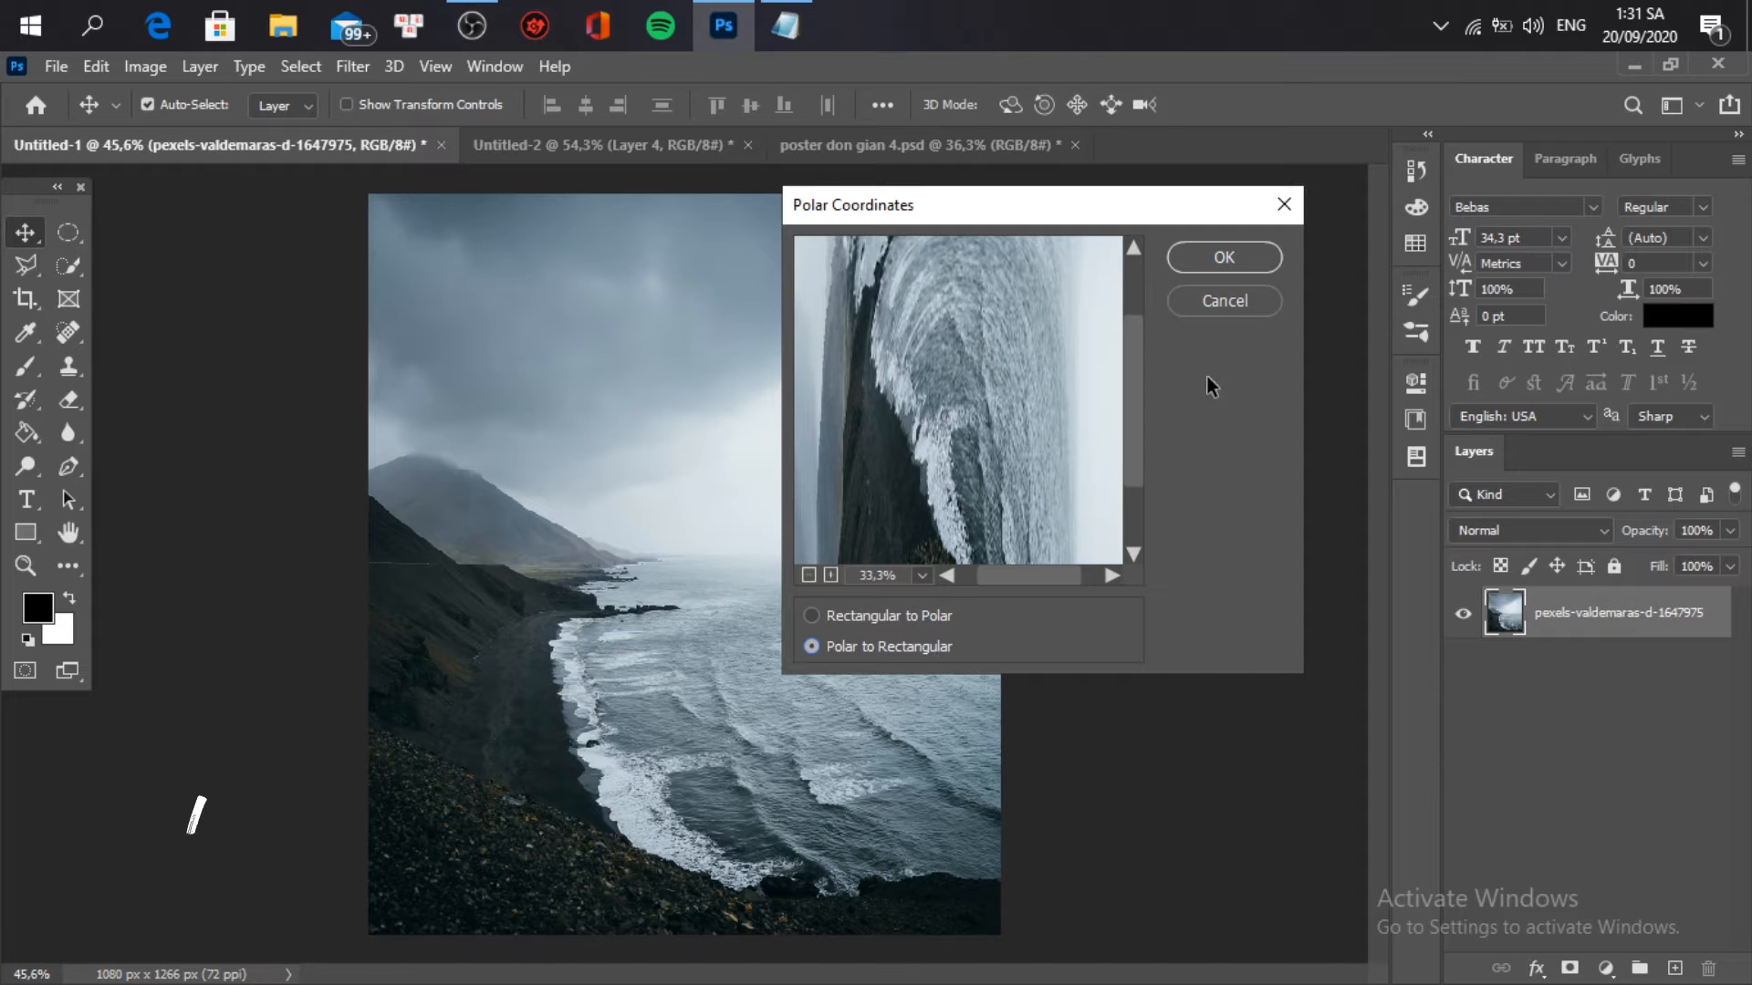
pyautogui.click(1224, 260)
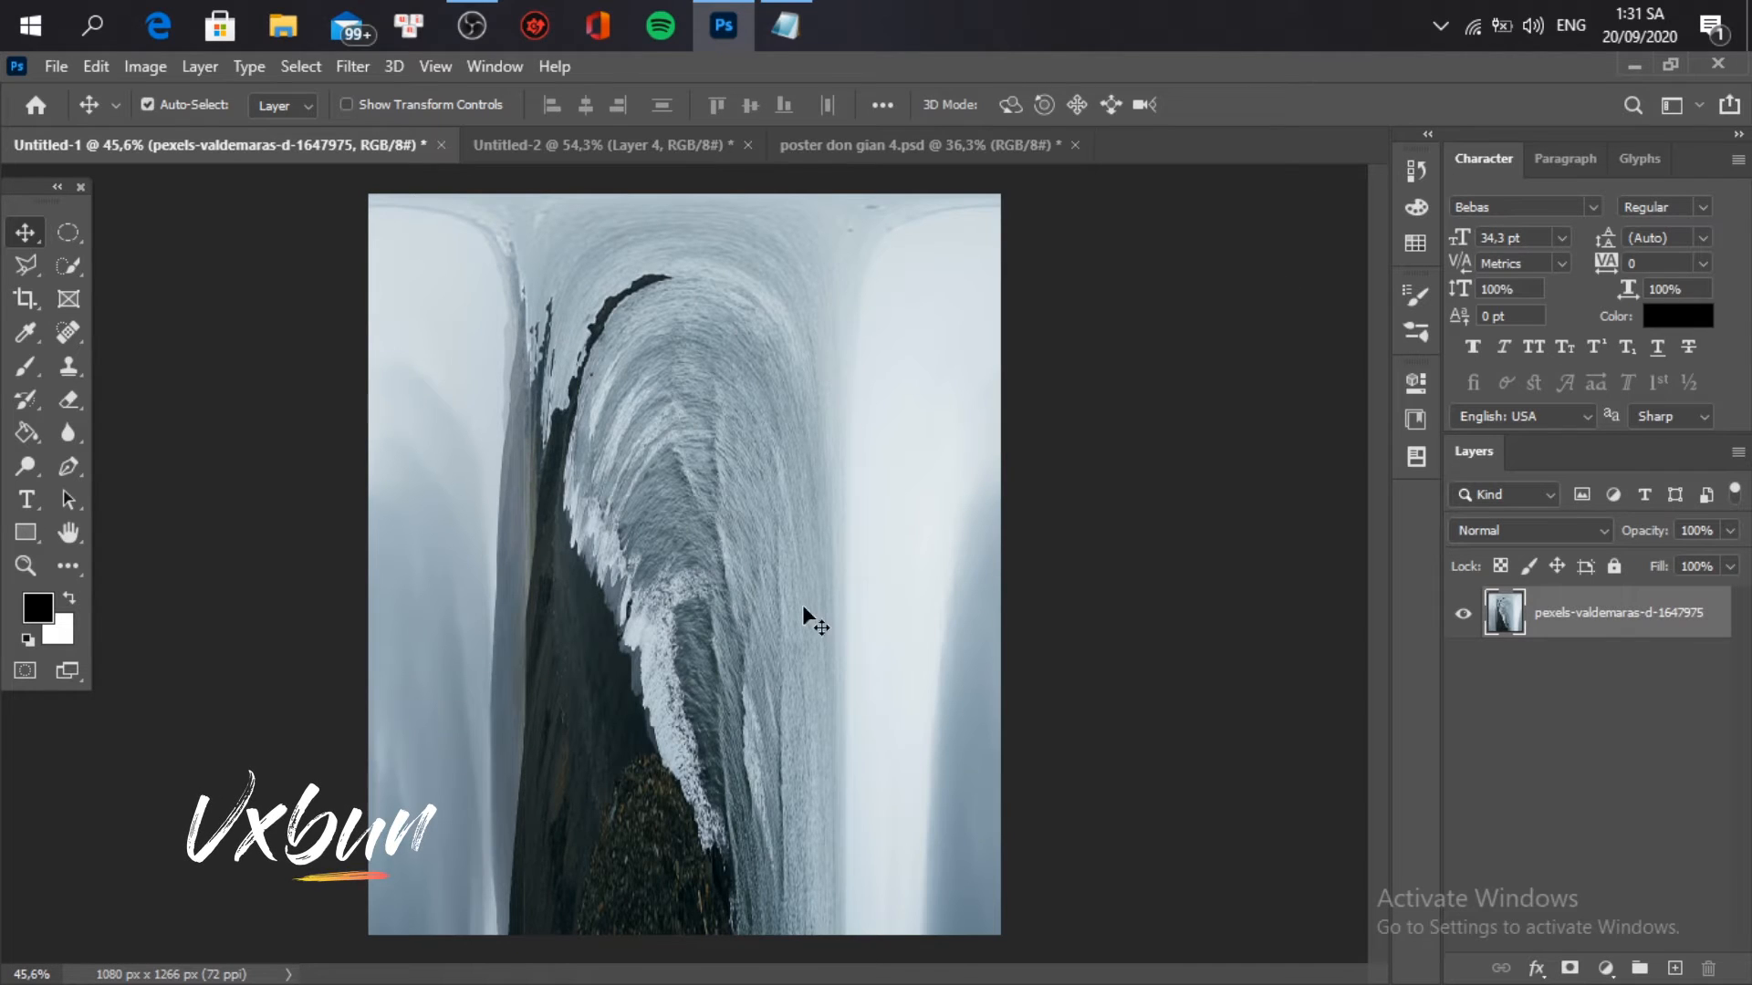
# Step: Try to flip the distorted seascape layer vertically with Free Transform
pyautogui.hotkey('ctrl', 't')
pyautogui.rightClick(763, 562)
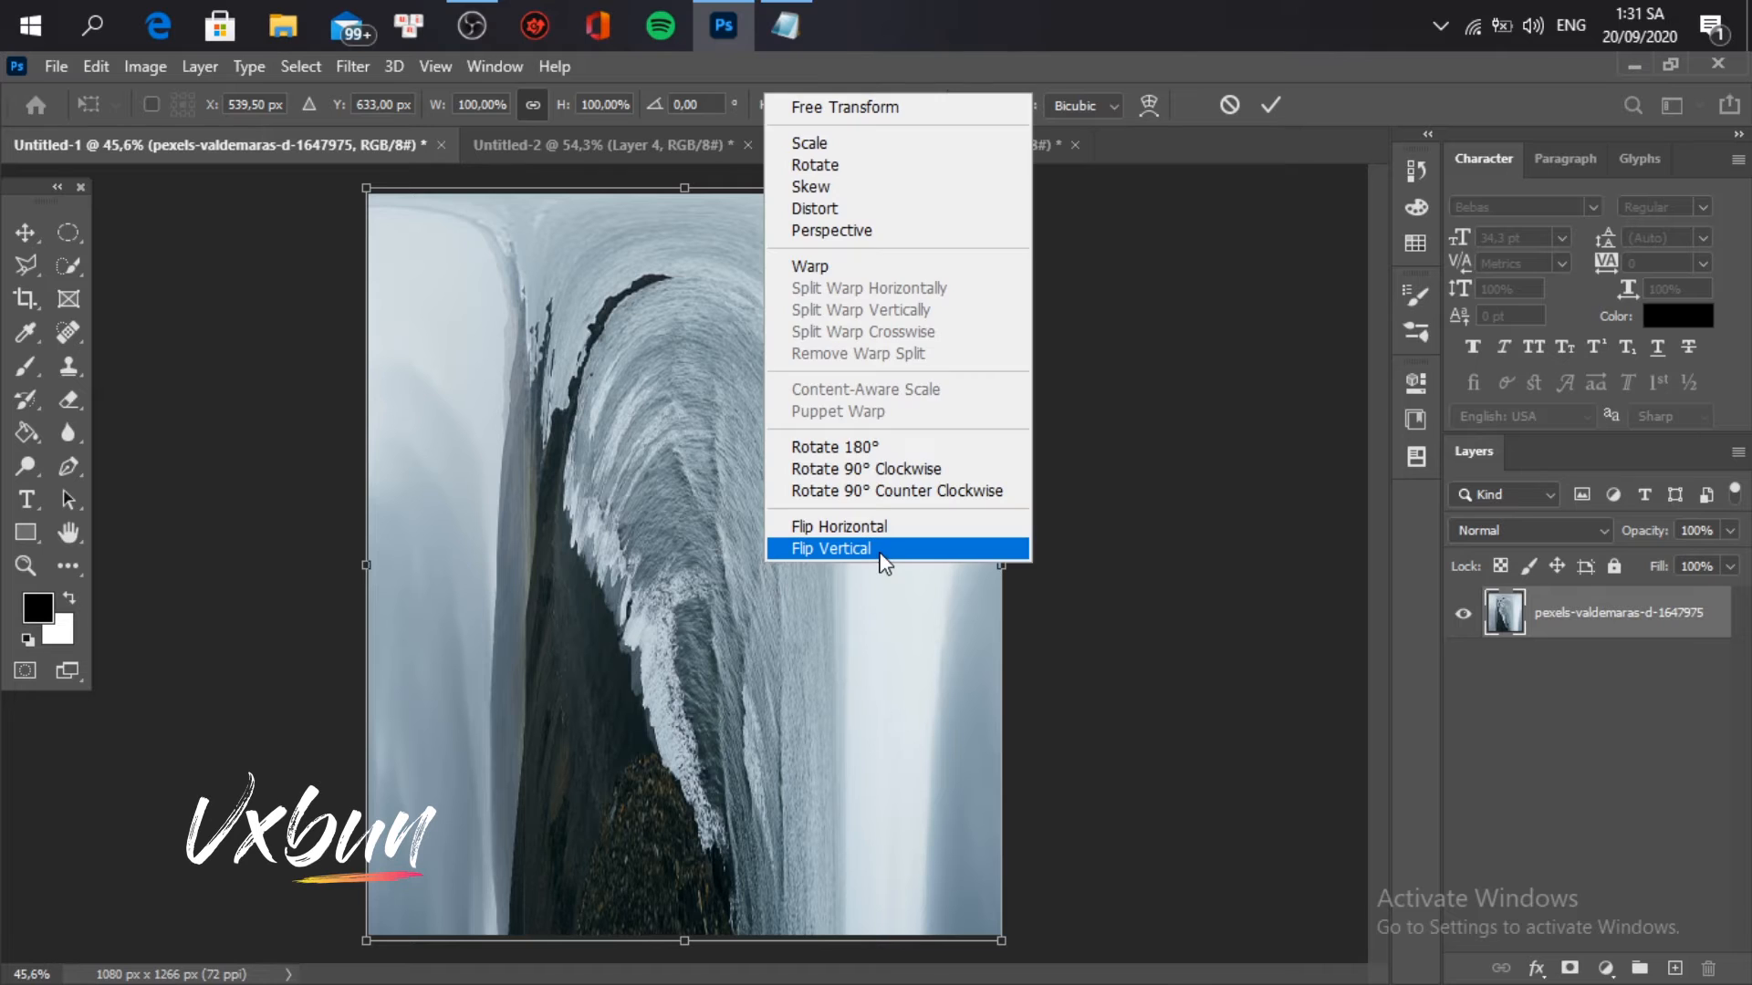
pyautogui.click(878, 551)
pyautogui.rightClick(878, 553)
pyautogui.click(916, 545)
pyautogui.click(1272, 105)
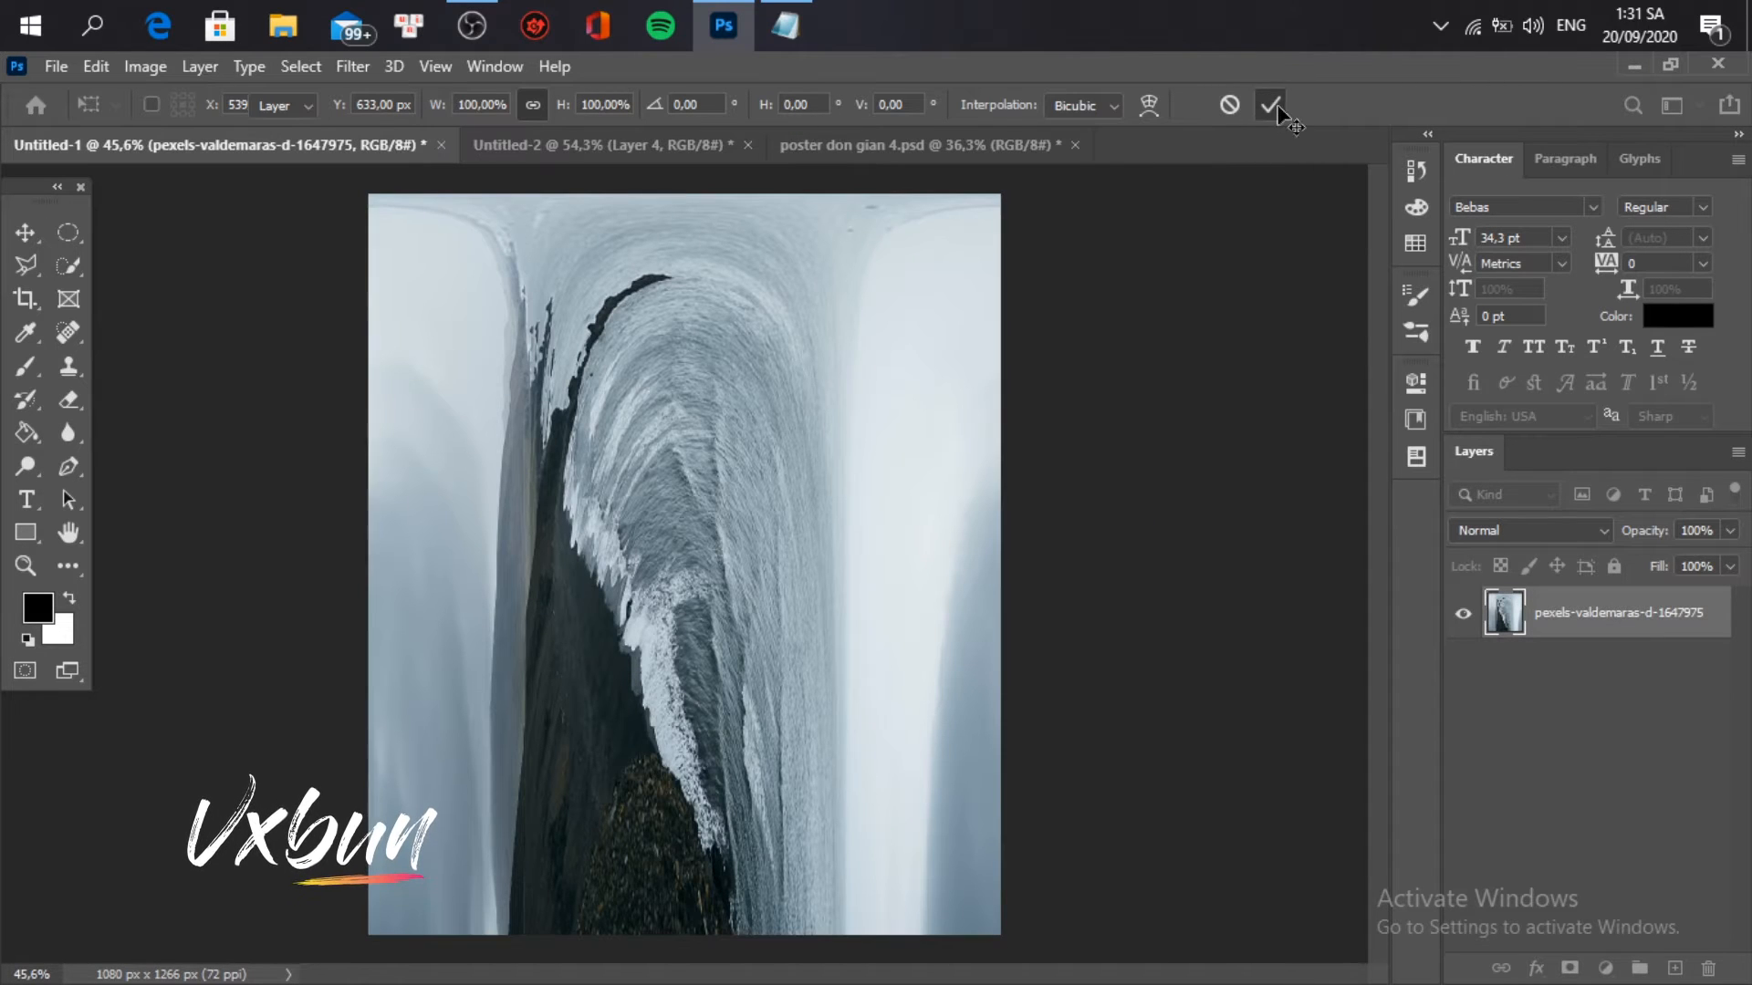
pyautogui.click(353, 66)
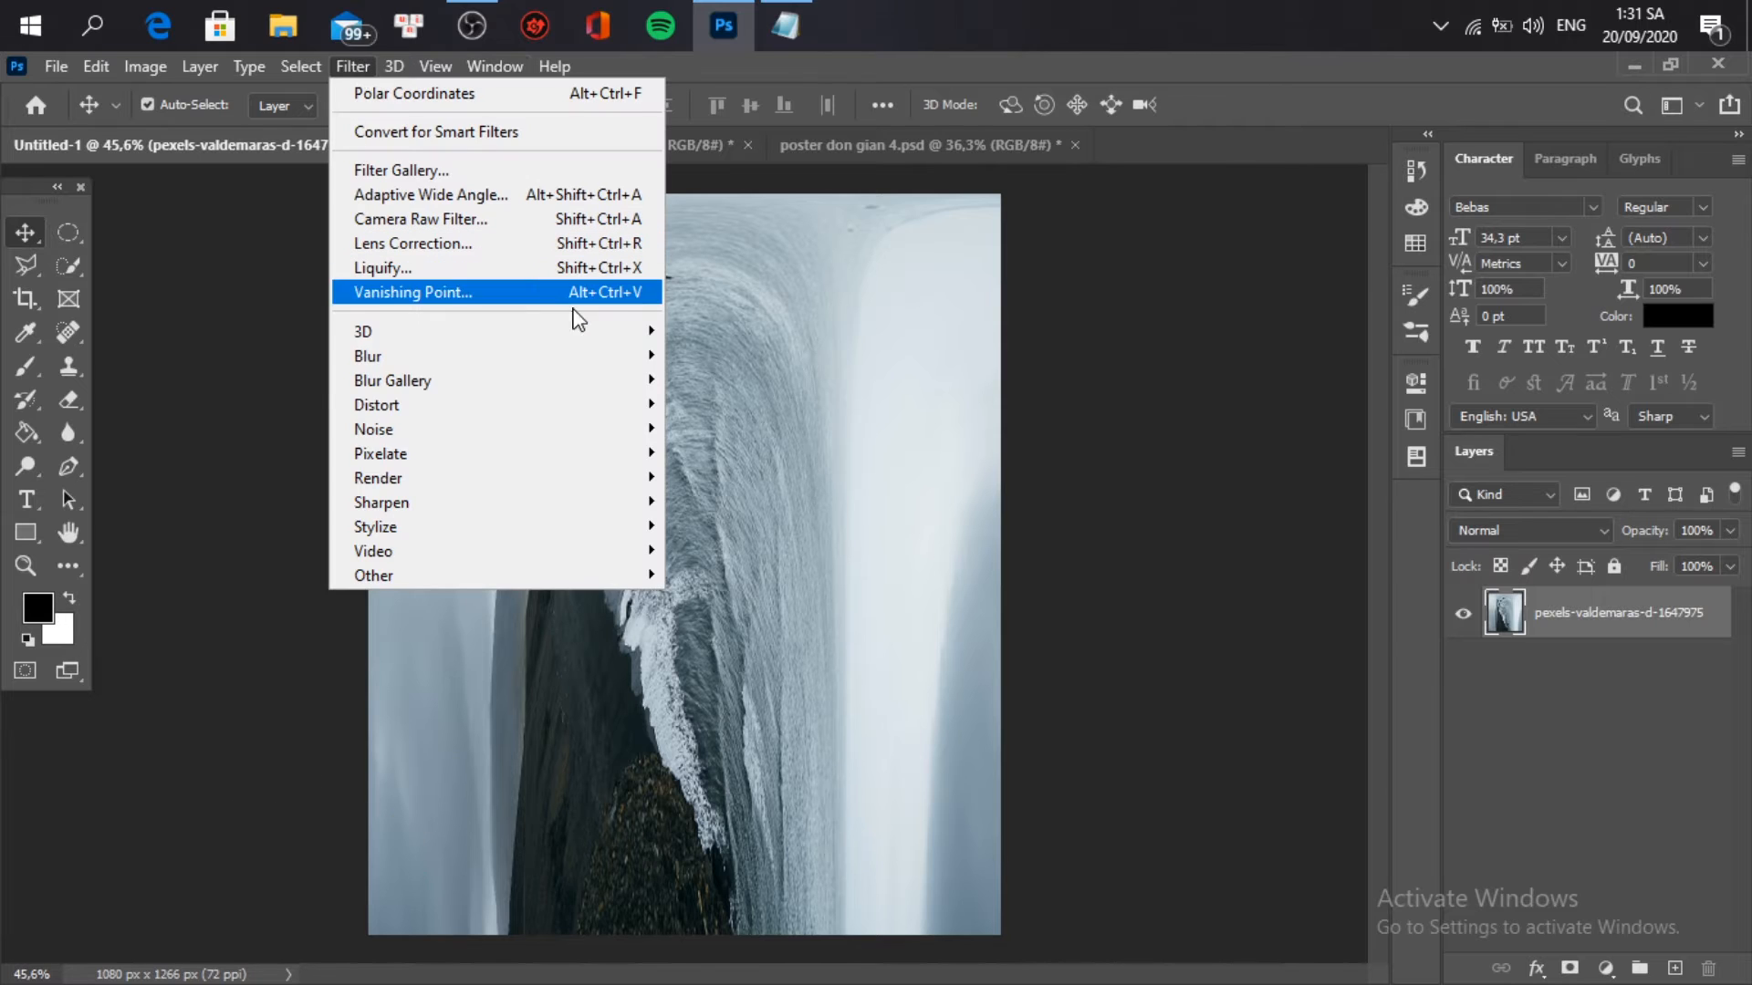
pyautogui.moveTo(651, 411)
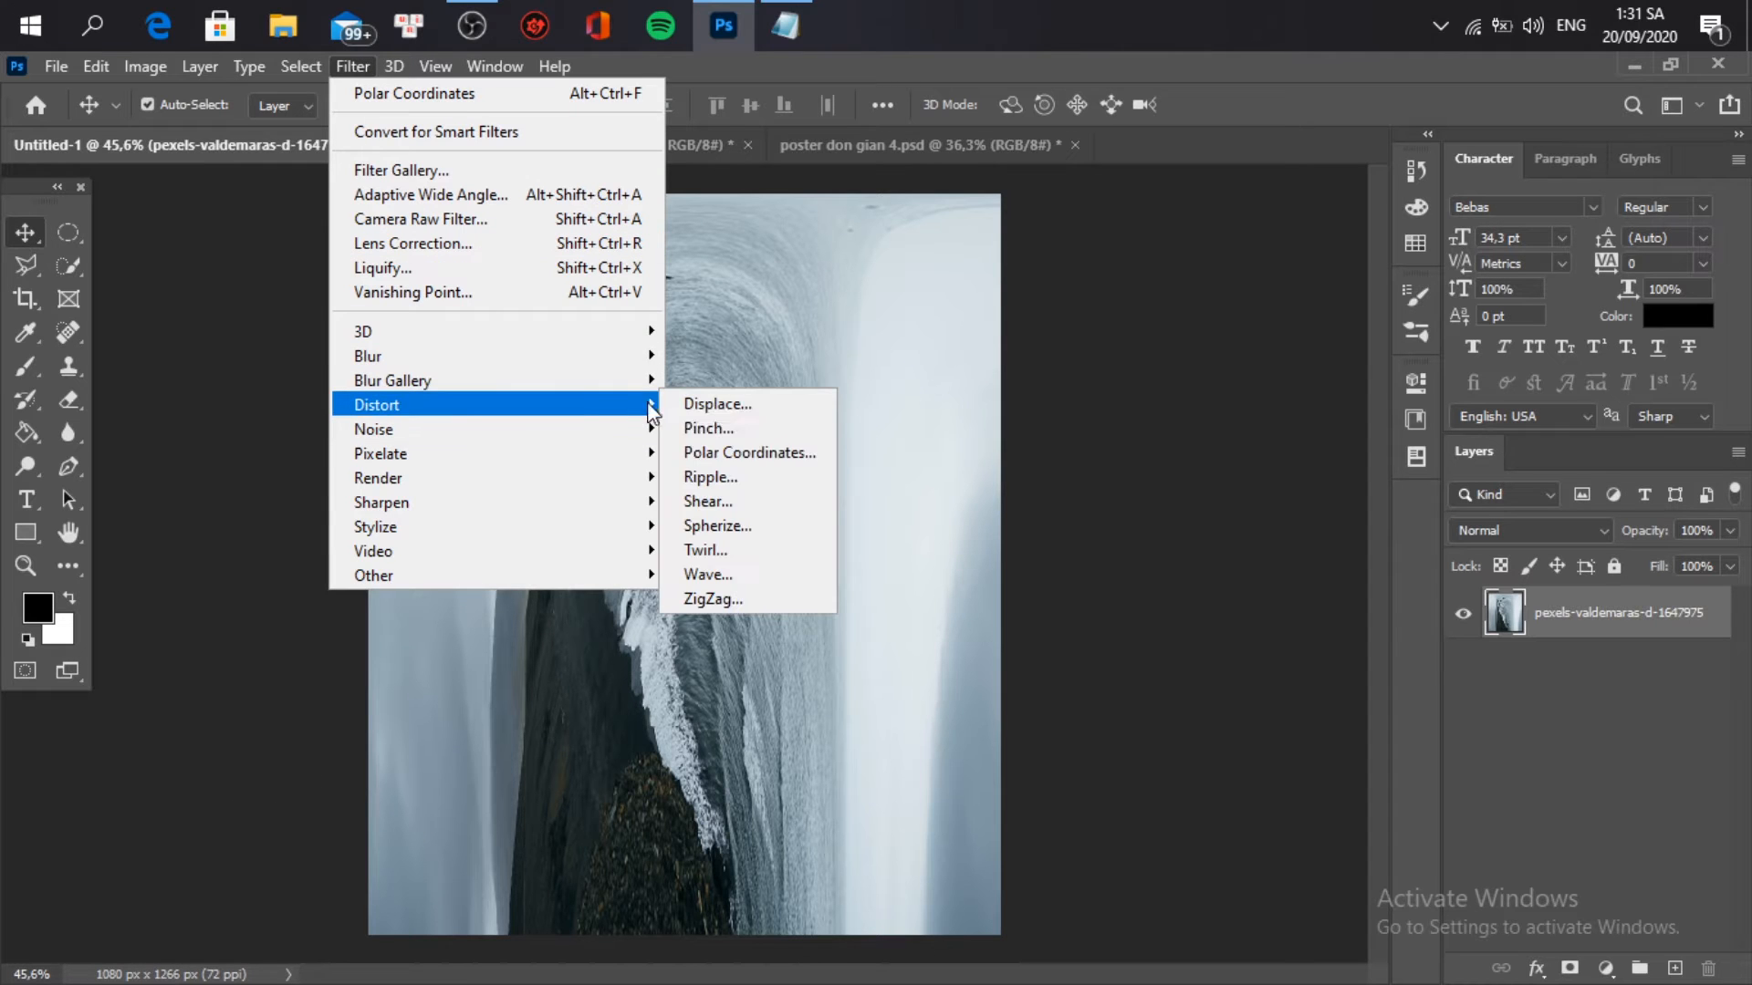
pyautogui.click(701, 450)
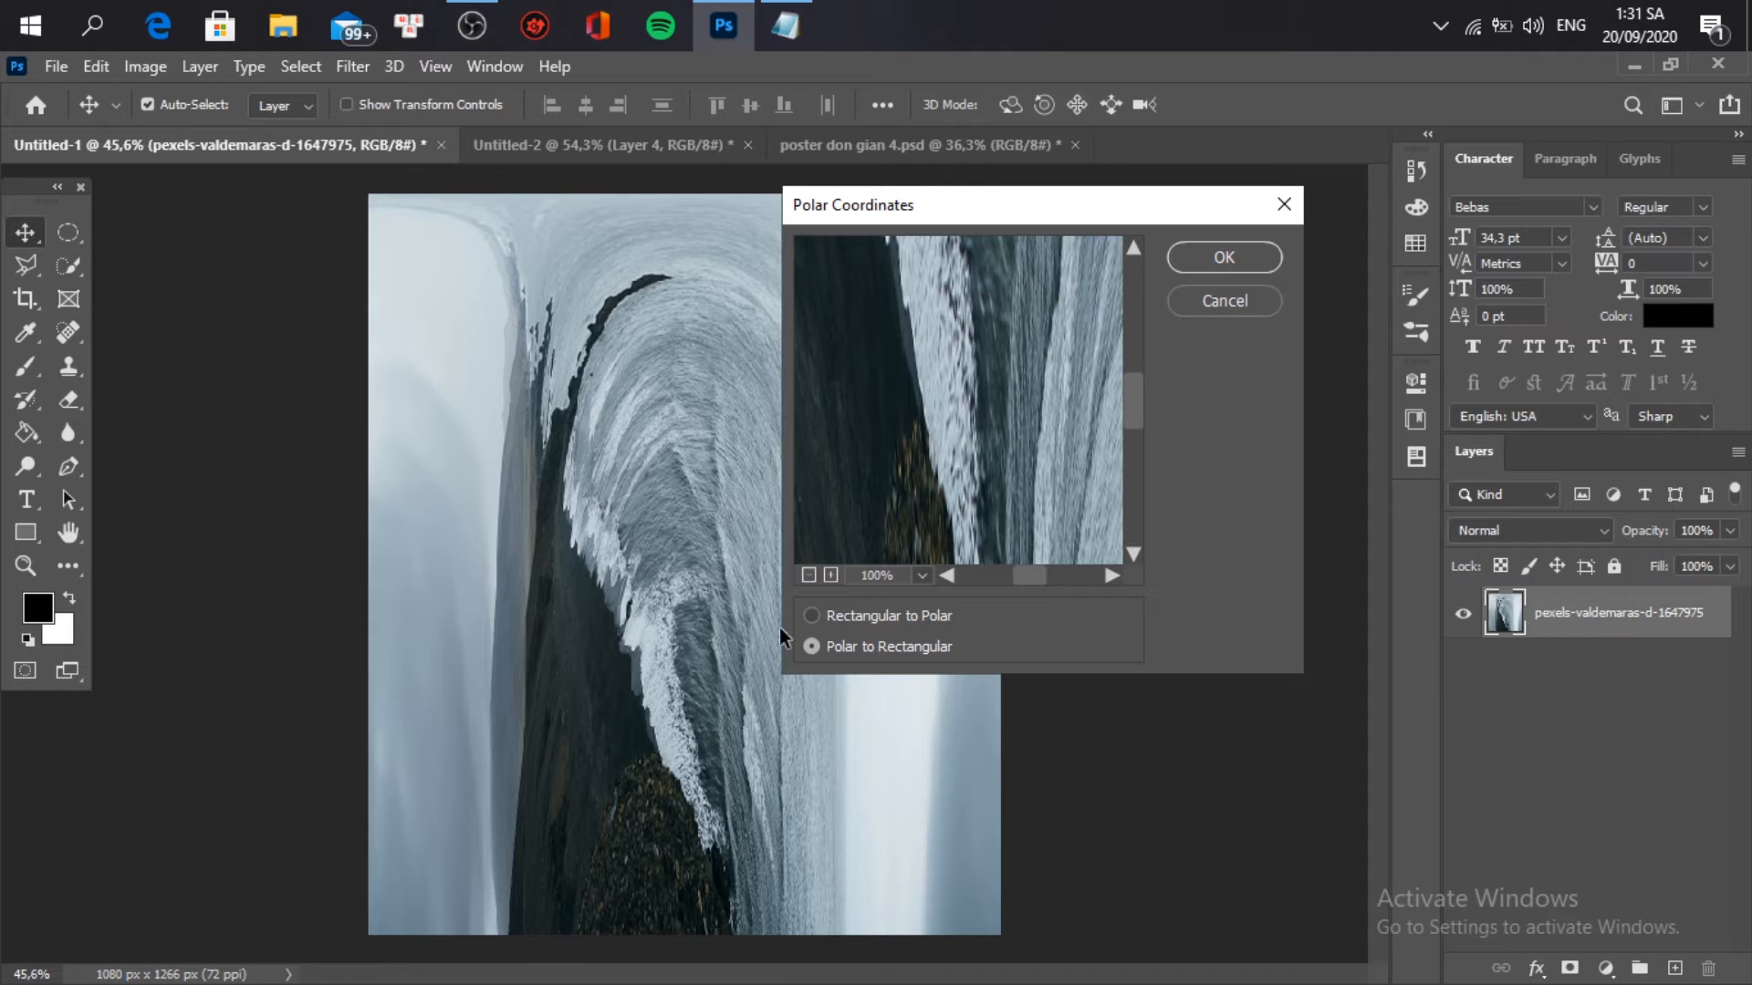
pyautogui.click(810, 616)
pyautogui.click(807, 575)
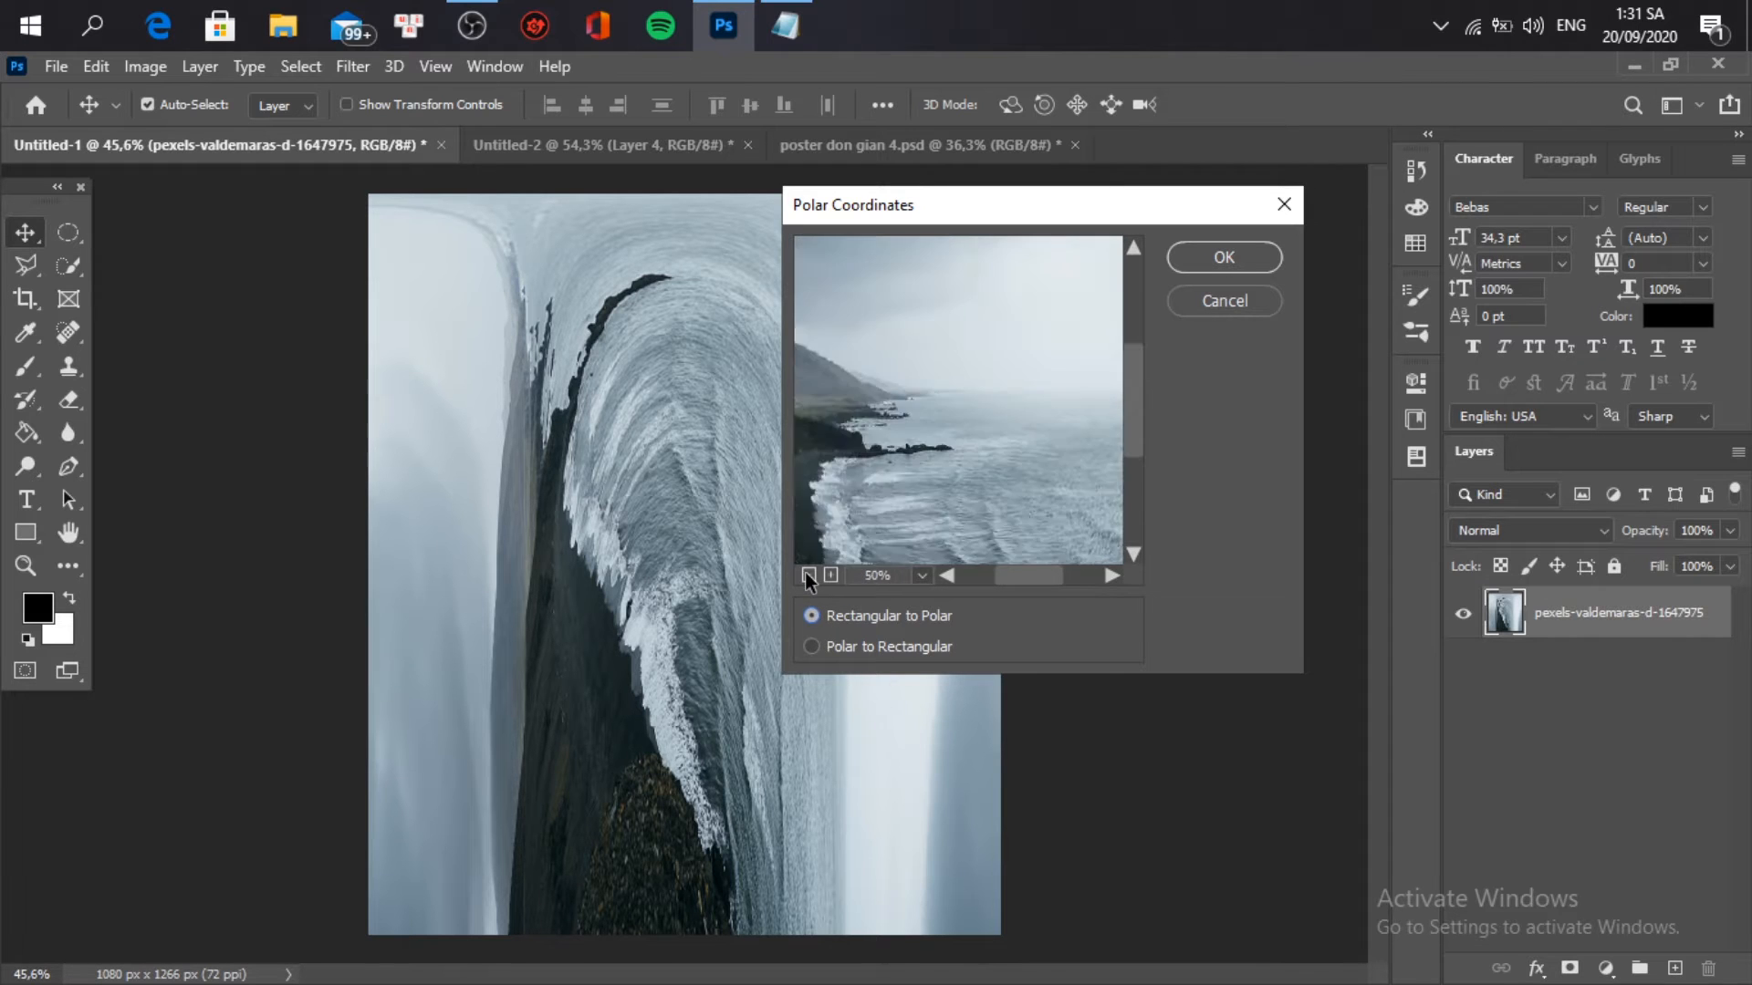
pyautogui.click(808, 575)
pyautogui.click(807, 575)
pyautogui.click(808, 575)
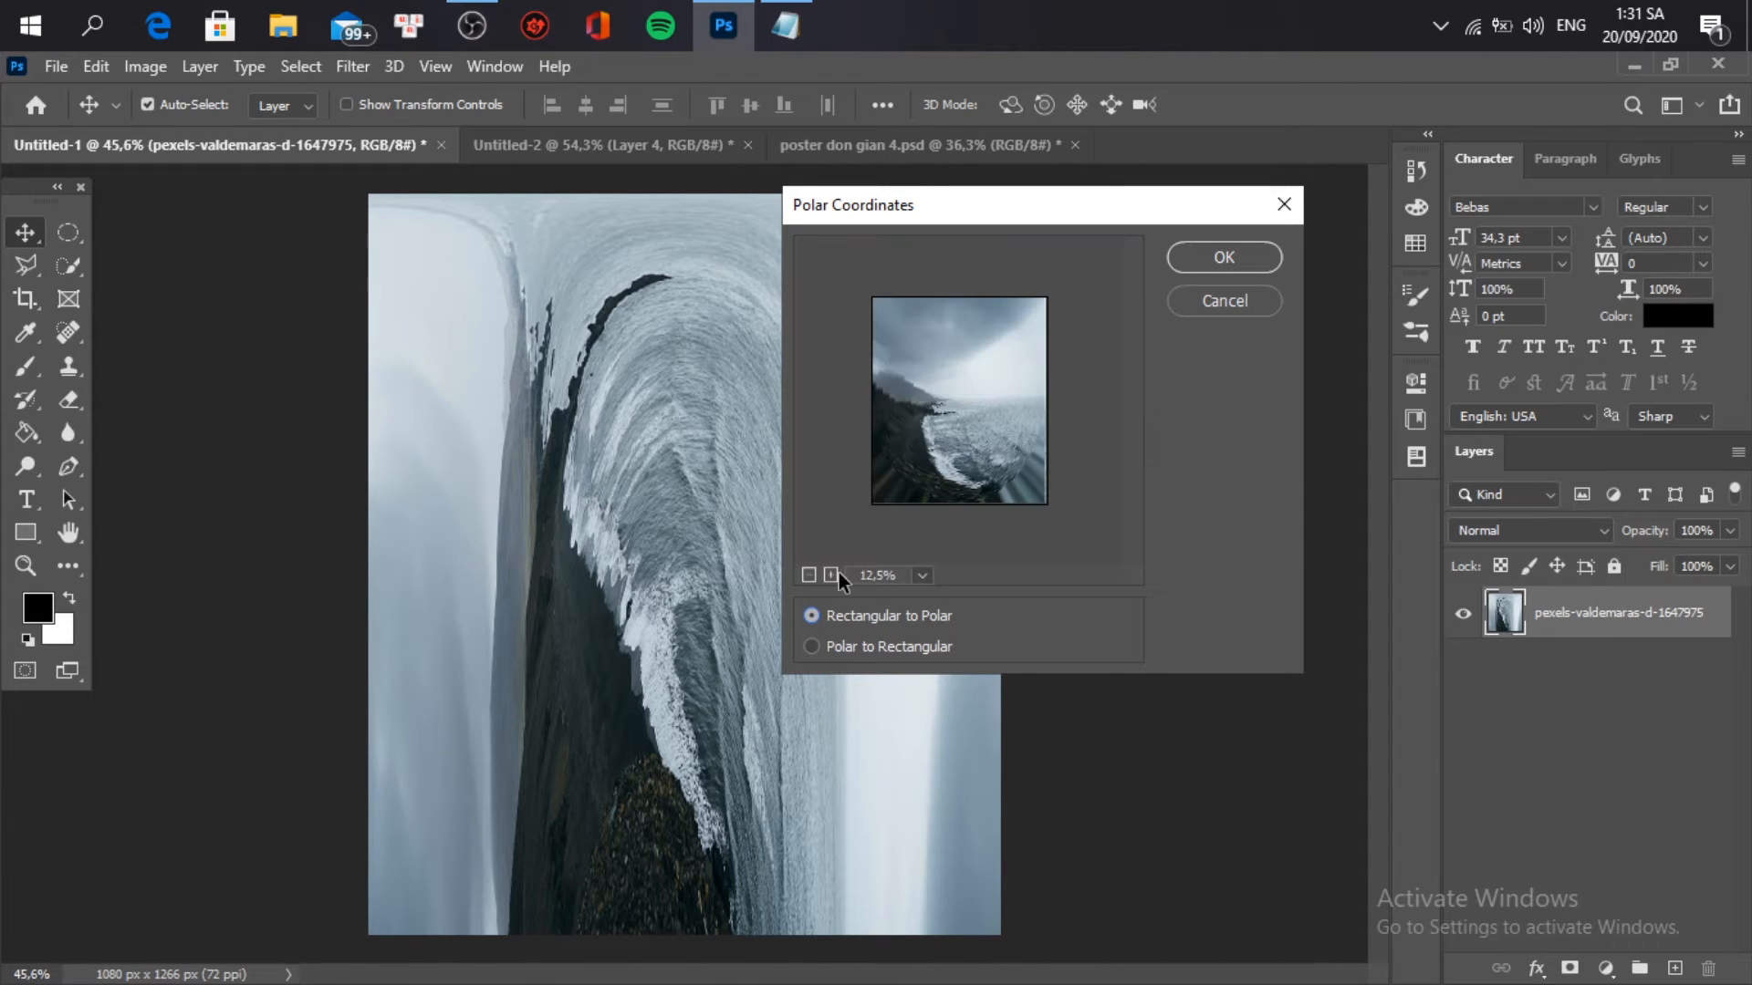
pyautogui.click(832, 575)
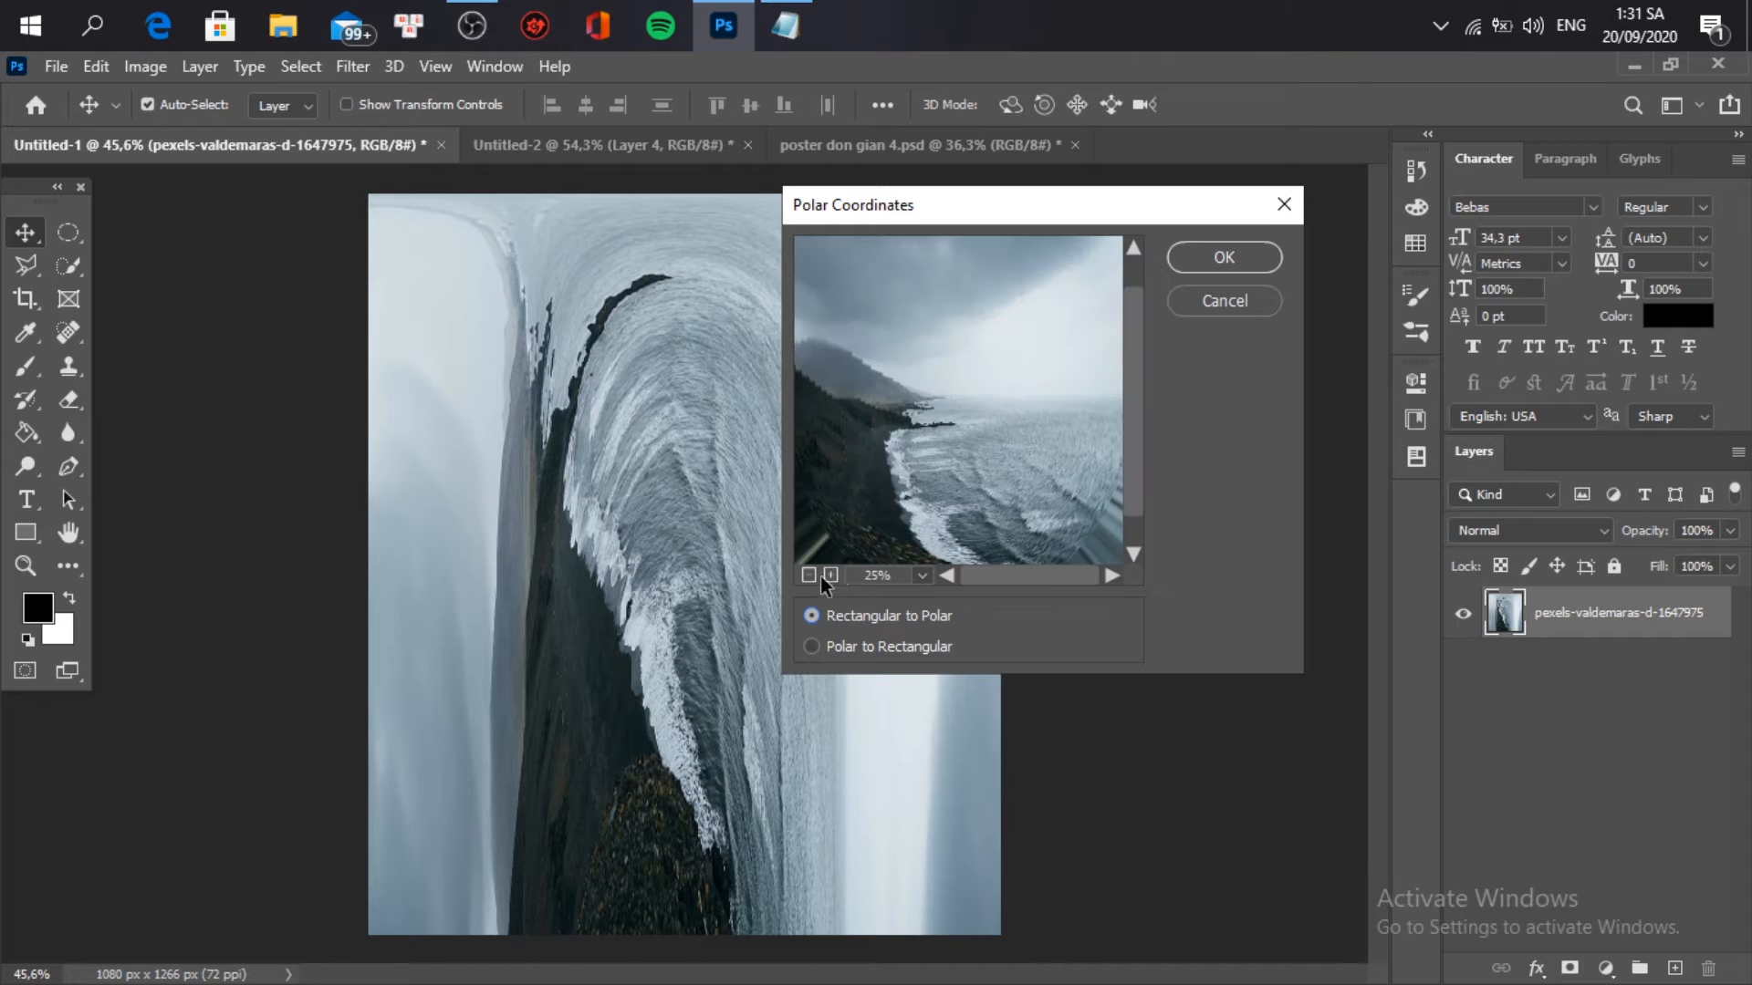
pyautogui.click(808, 575)
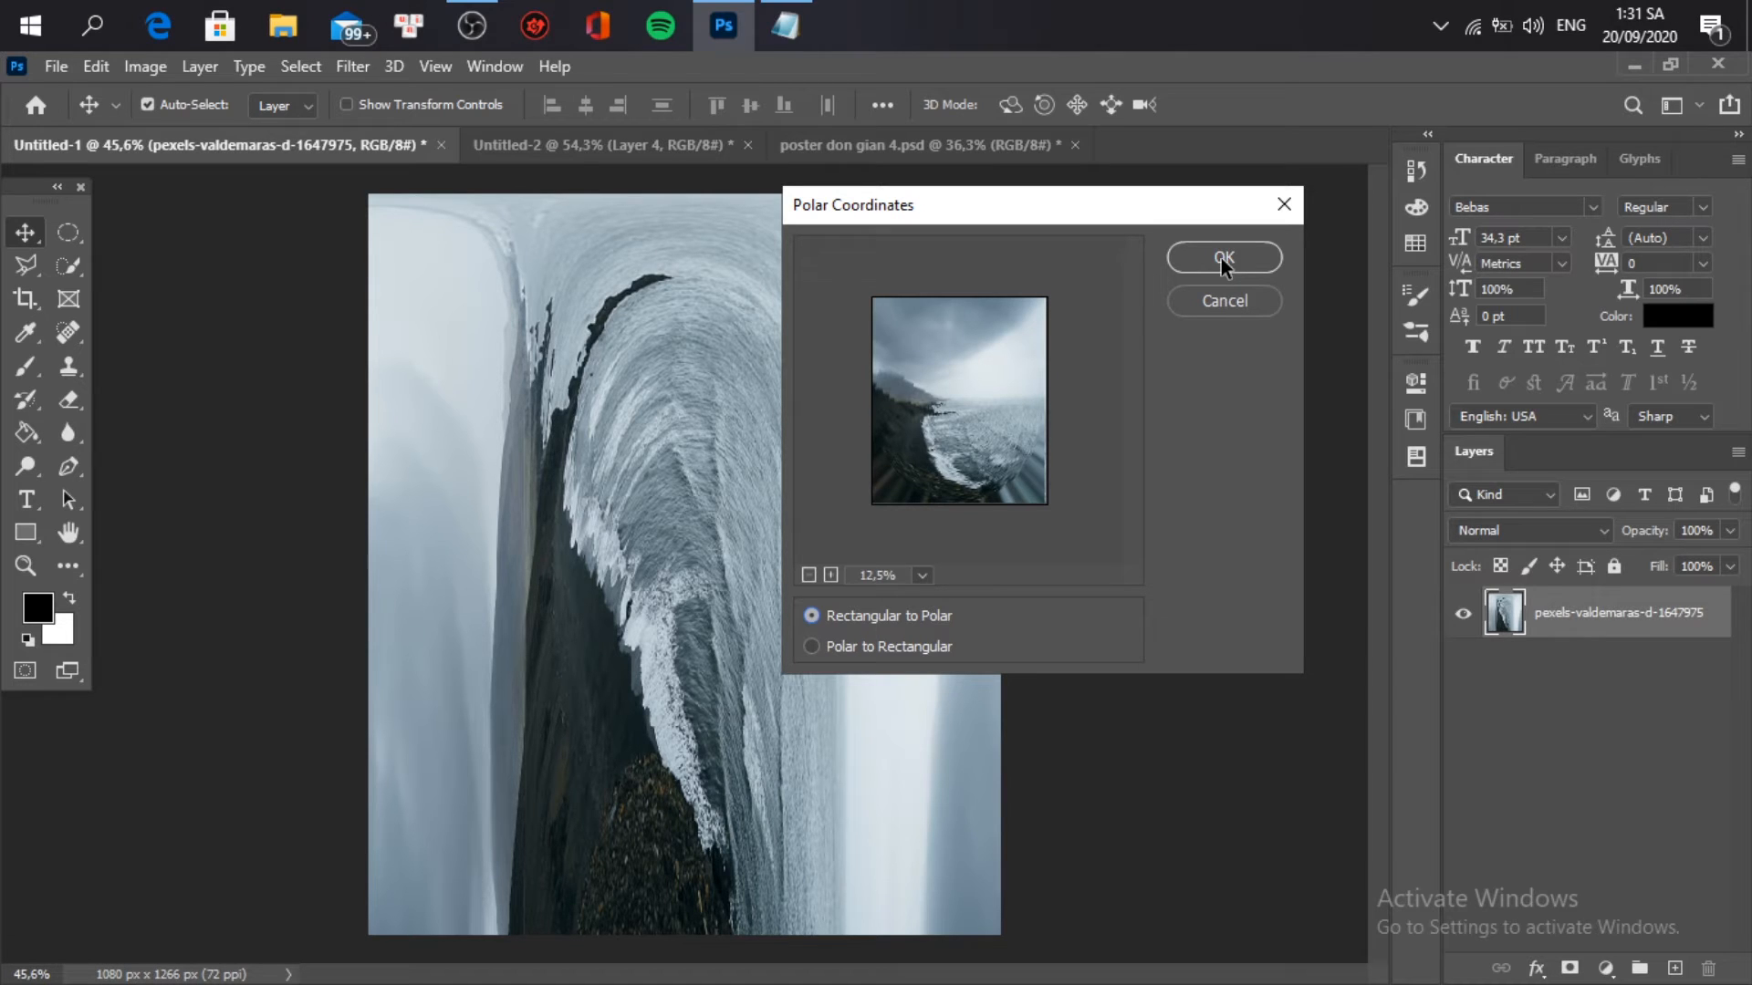
pyautogui.click(1225, 300)
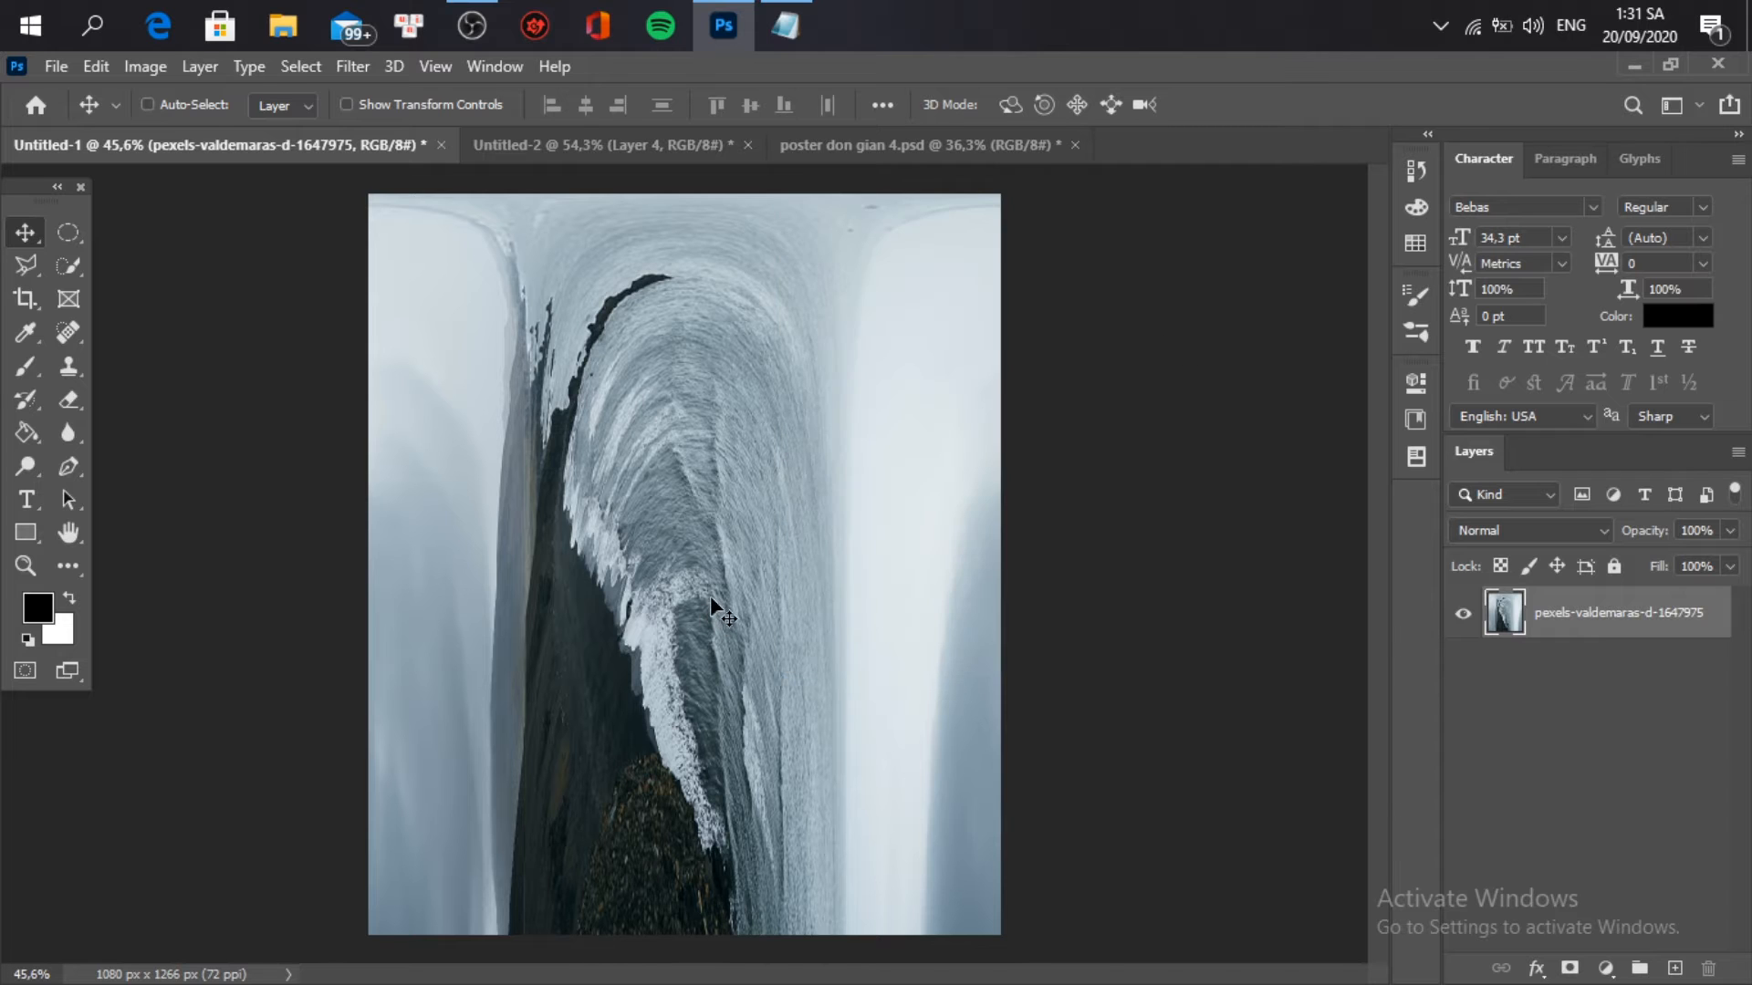
# Step: Flip the distorted seascape layer vertically with Free Transform
pyautogui.hotkey('ctrl', 't')
pyautogui.rightClick(713, 588)
pyautogui.click(812, 577)
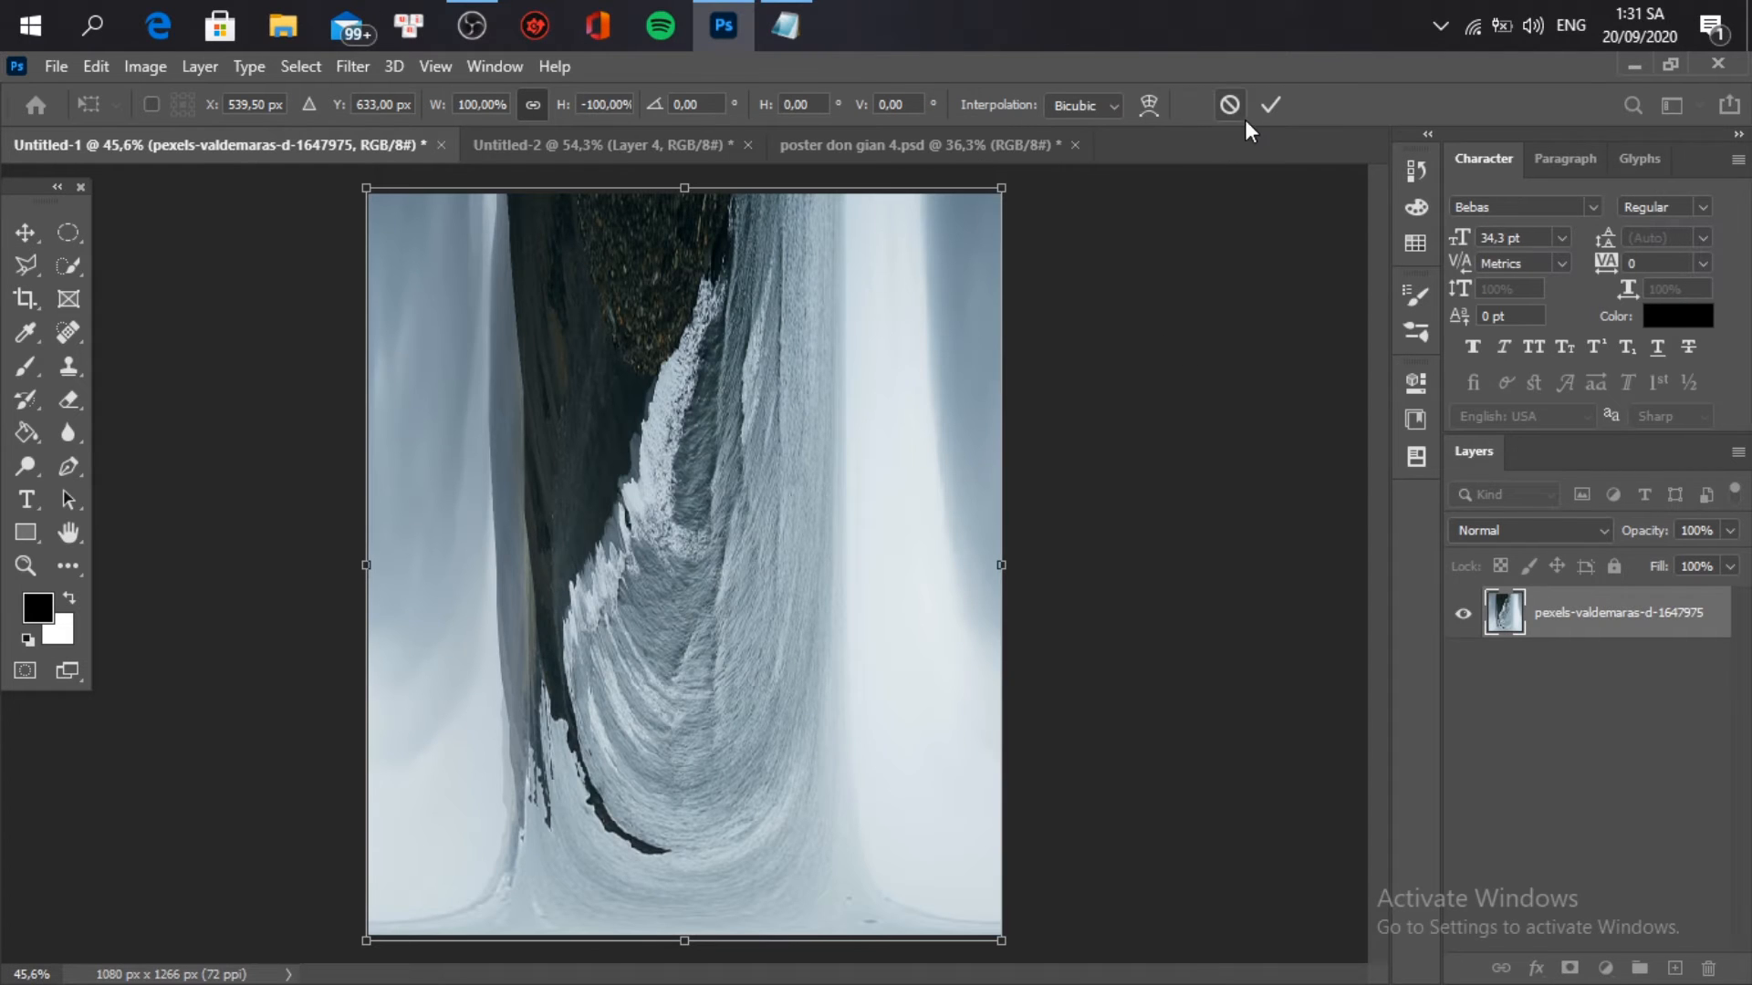
pyautogui.click(1269, 104)
# Step: Apply the Polar Coordinates filter to the flipped seascape layer with the Rectangular to Polar option
pyautogui.click(352, 65)
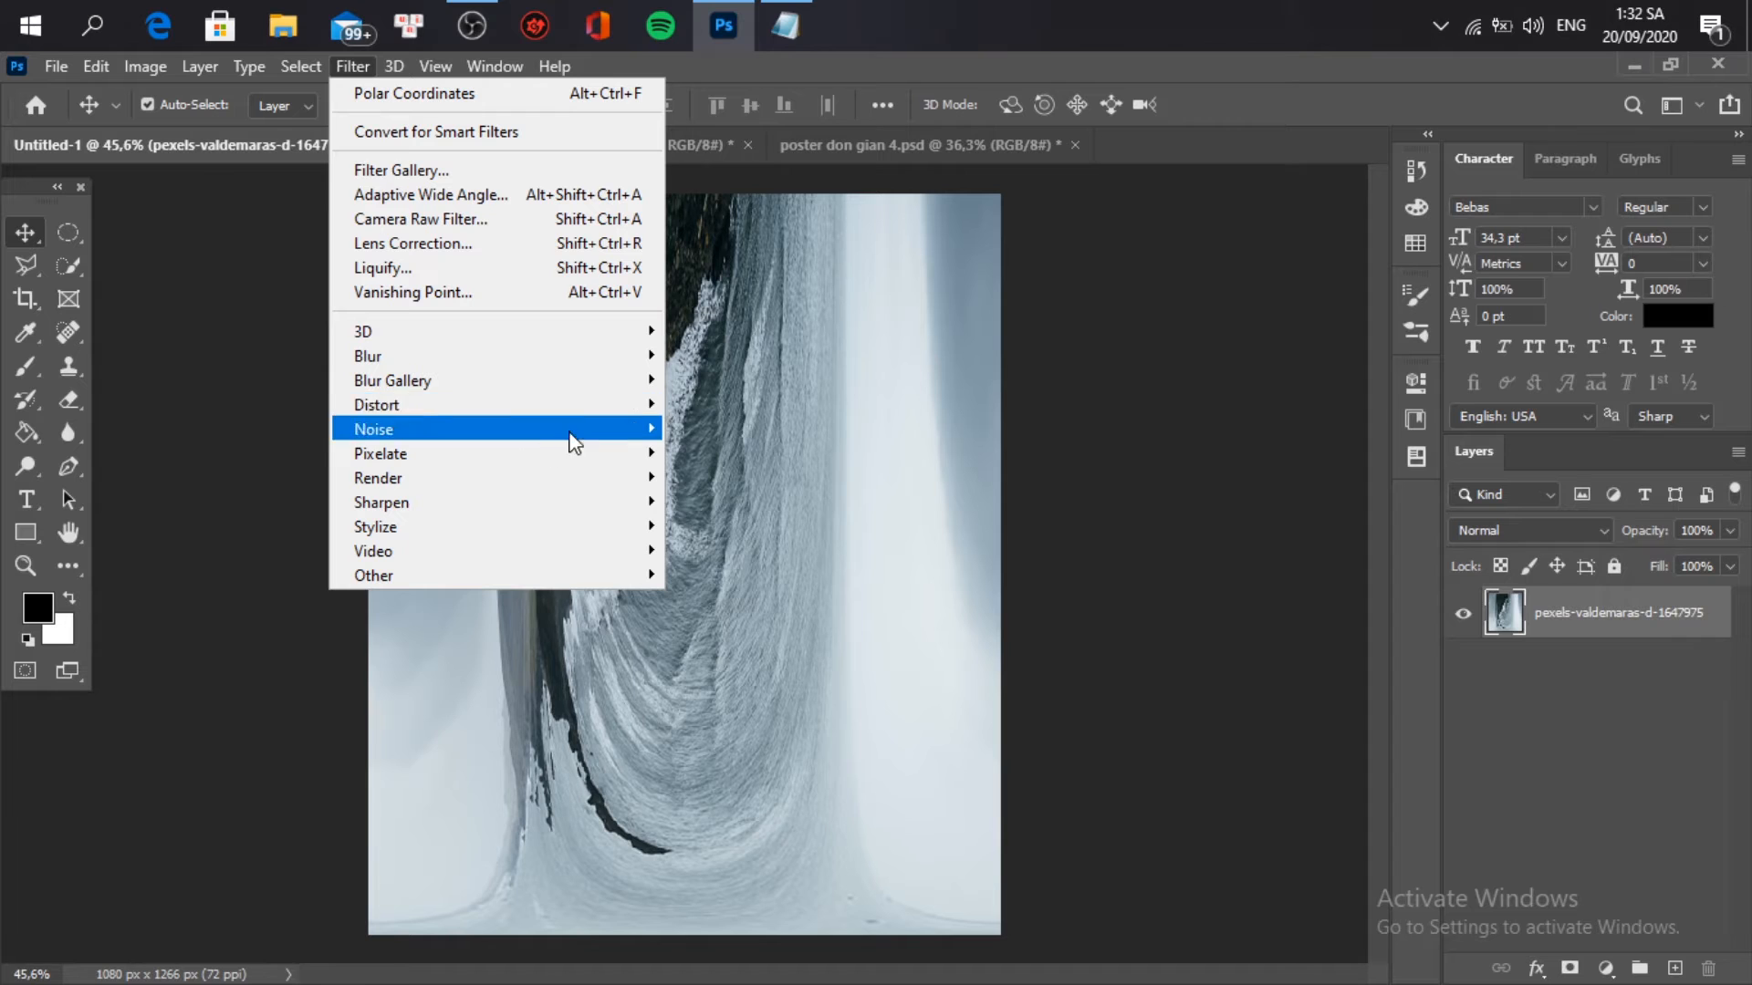
pyautogui.moveTo(611, 404)
pyautogui.click(718, 449)
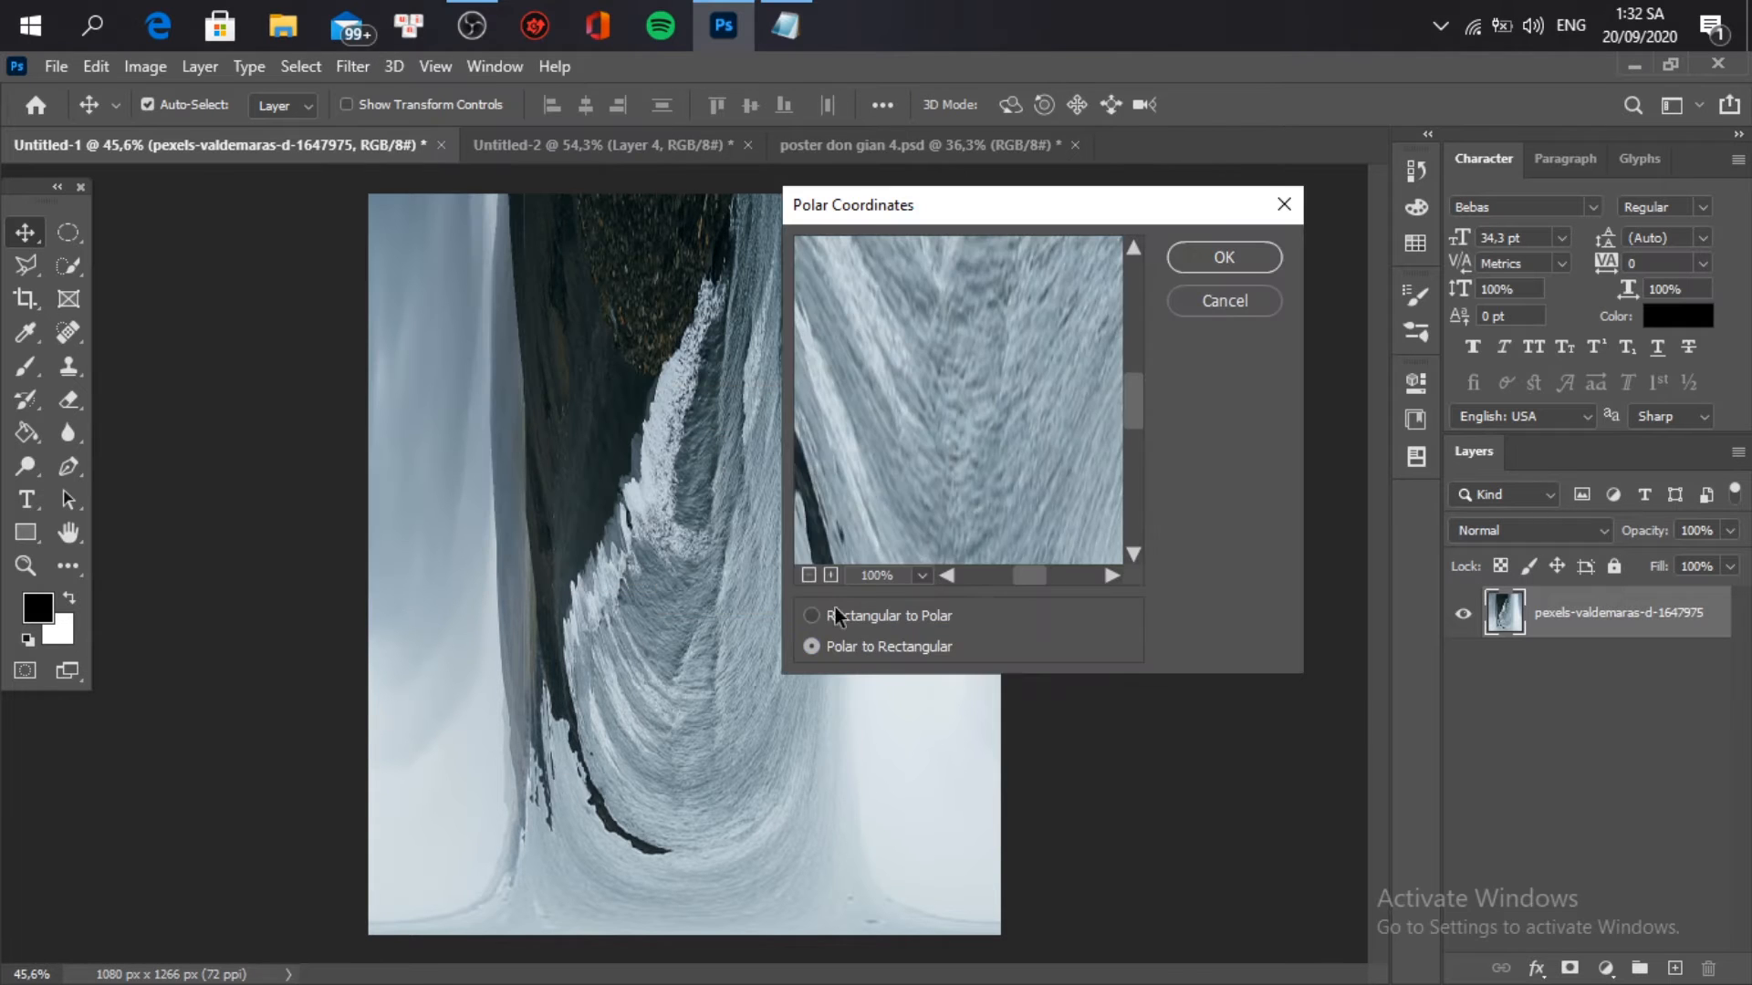
pyautogui.click(835, 613)
pyautogui.click(808, 575)
pyautogui.click(809, 575)
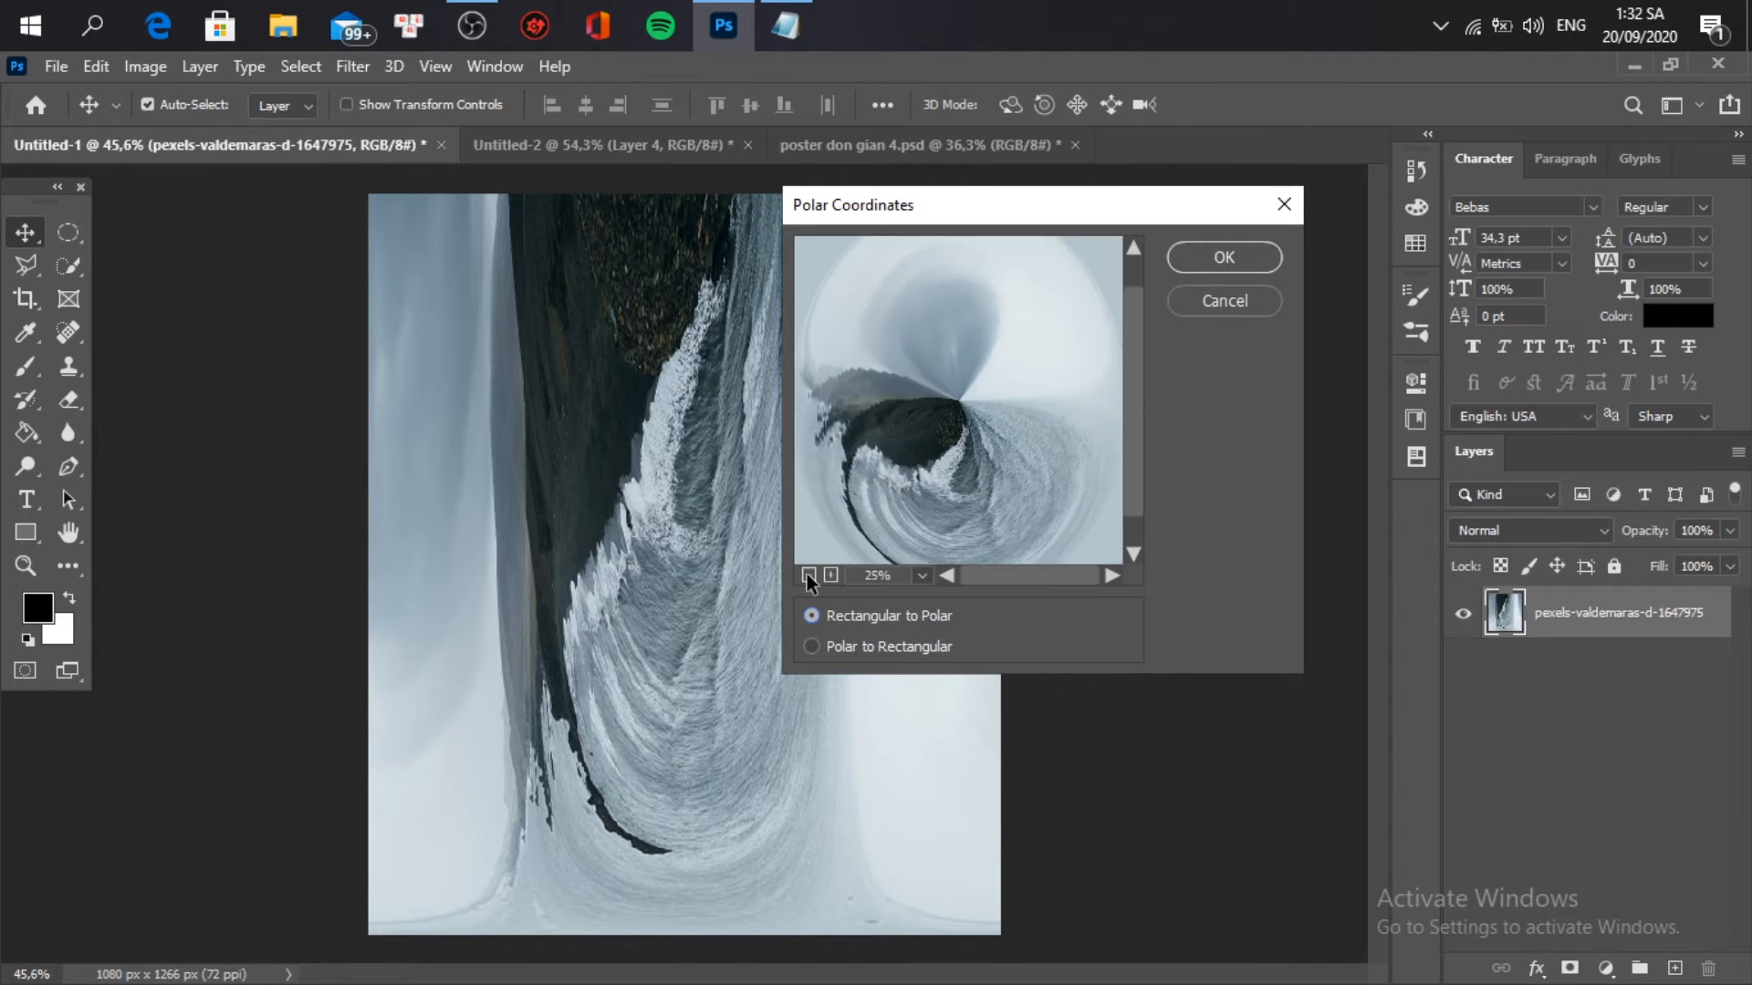
pyautogui.click(809, 574)
pyautogui.click(832, 575)
pyautogui.click(1213, 258)
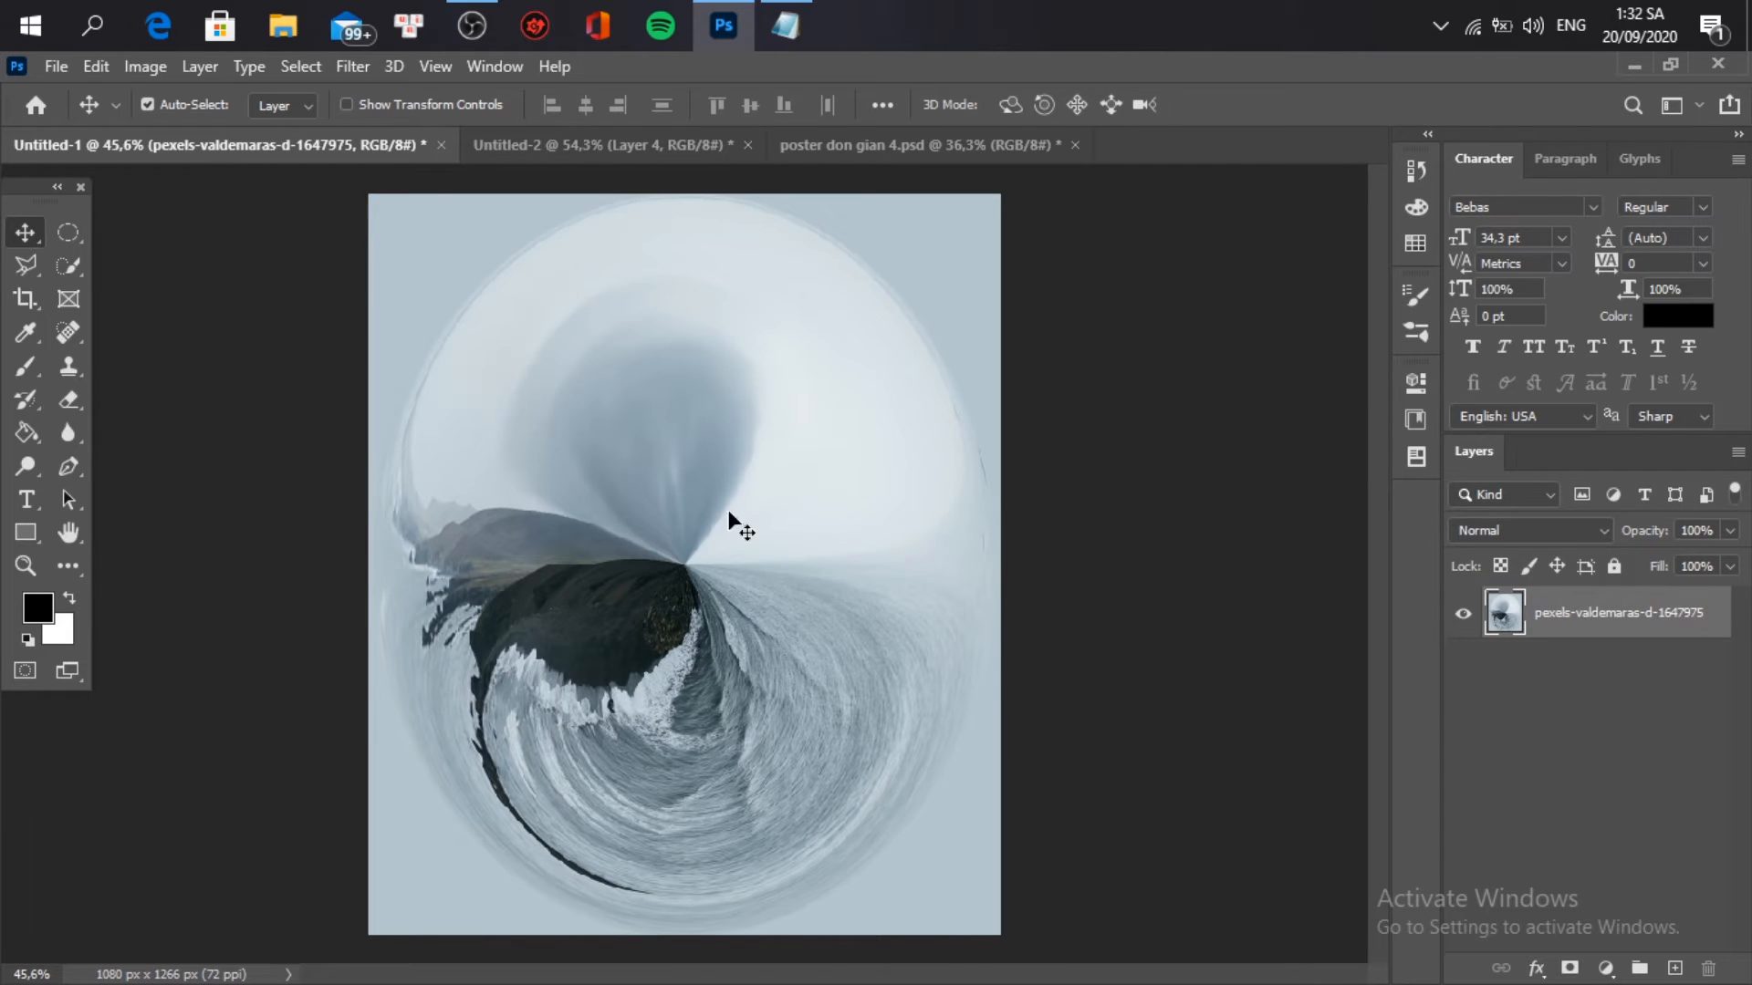
# Step: Draw a black circle about 956 px wide from the centre of the swirl and place its layer beneath the seascape layer
pyautogui.scroll(1, 787, 578)
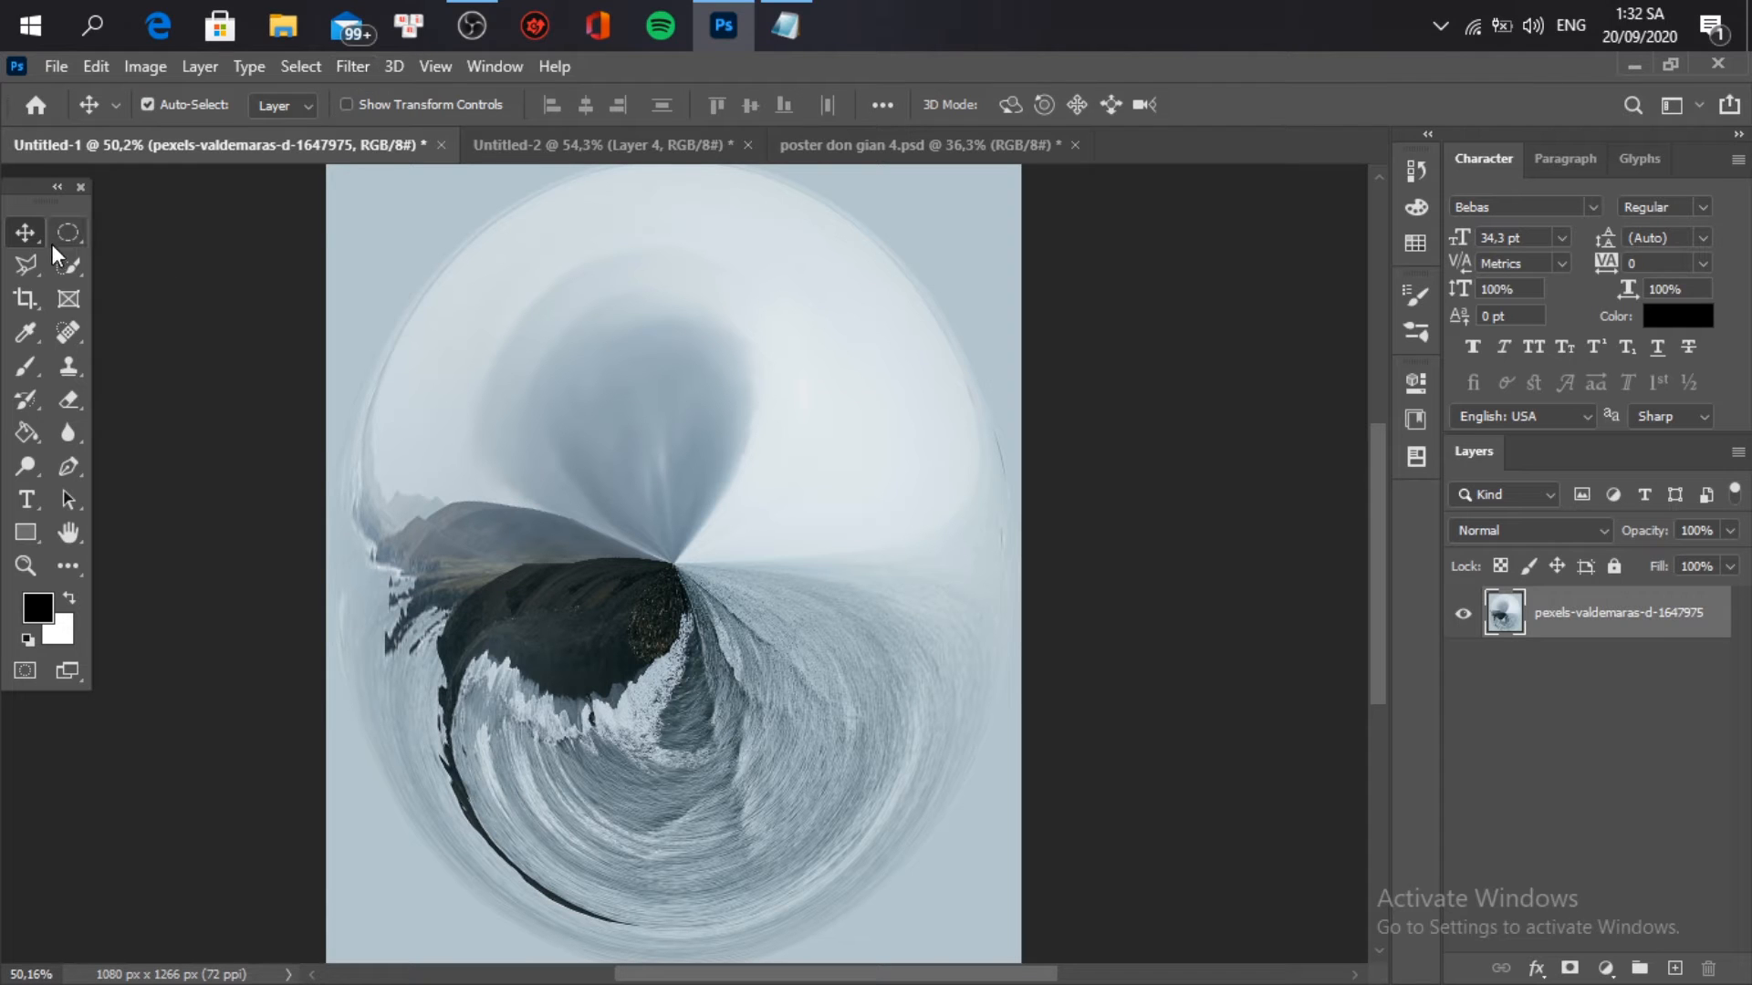
pyautogui.click(28, 529)
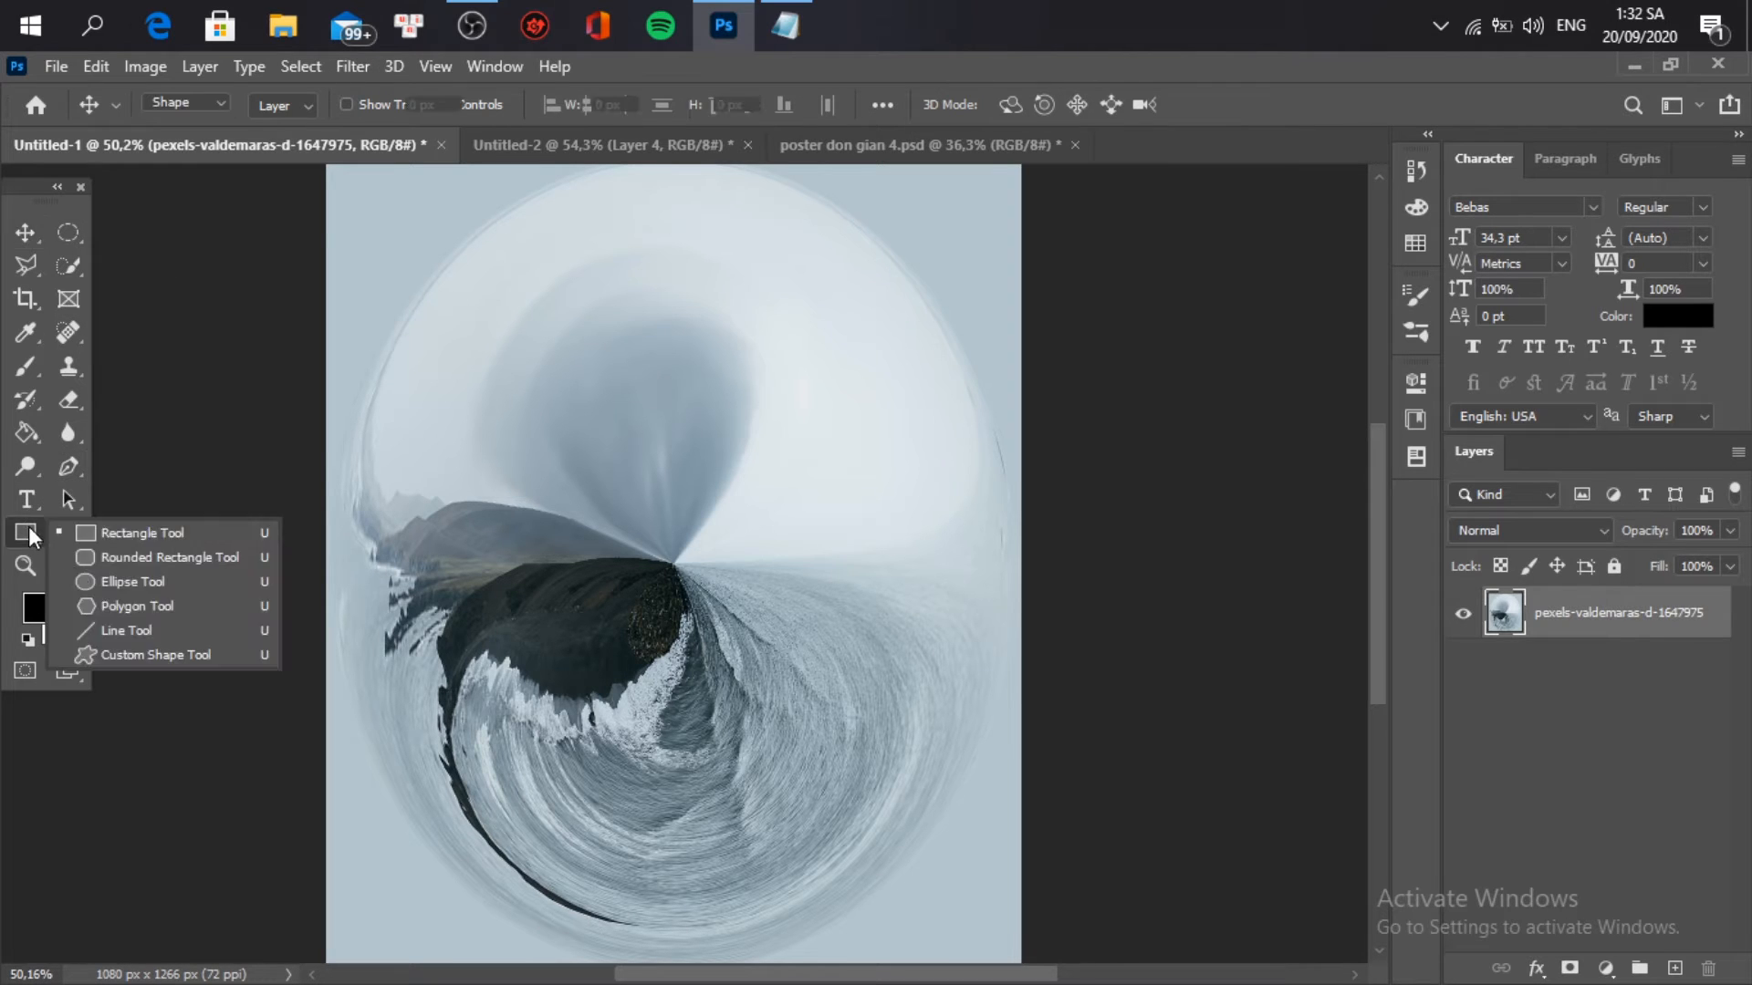
pyautogui.click(88, 583)
pyautogui.moveTo(672, 564); pyautogui.dragTo(981, 878)
pyautogui.click(1343, 375)
pyautogui.moveTo(1576, 630); pyautogui.dragTo(1584, 696)
# Step: Clip the seascape layer to the Ellipse 1 circle with a clipping mask and check it by toggling the circle's visibility
pyautogui.rightClick(1605, 609)
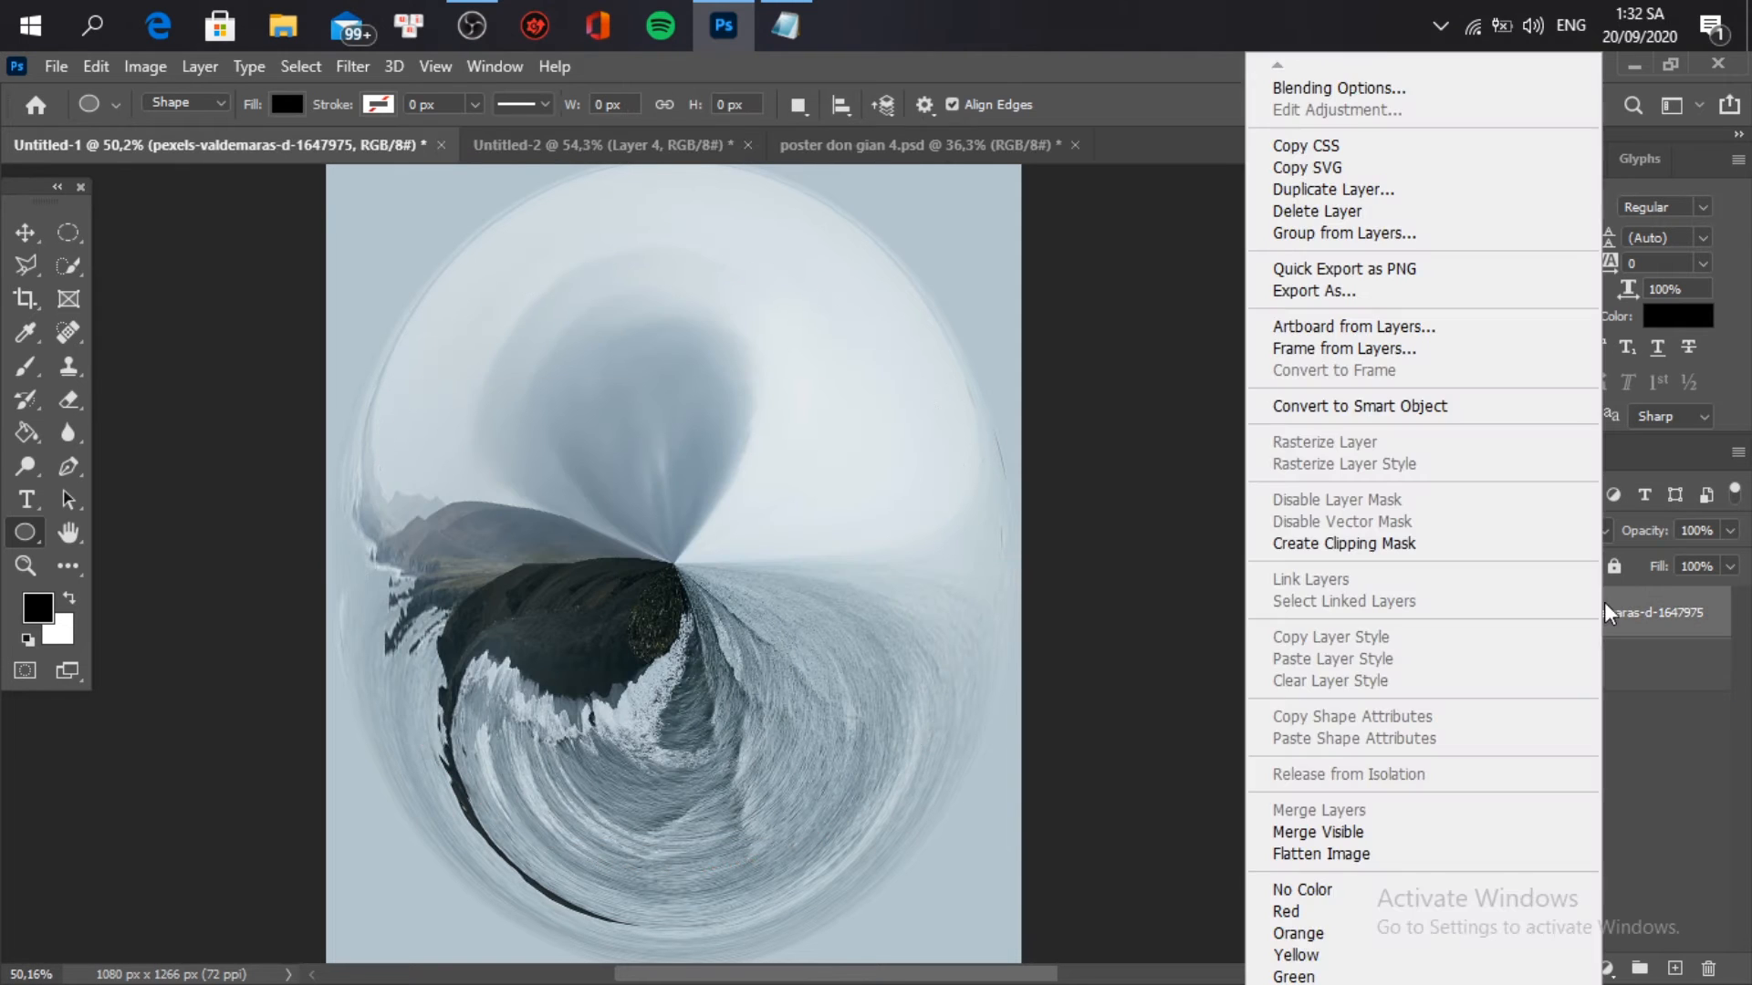
pyautogui.click(1433, 549)
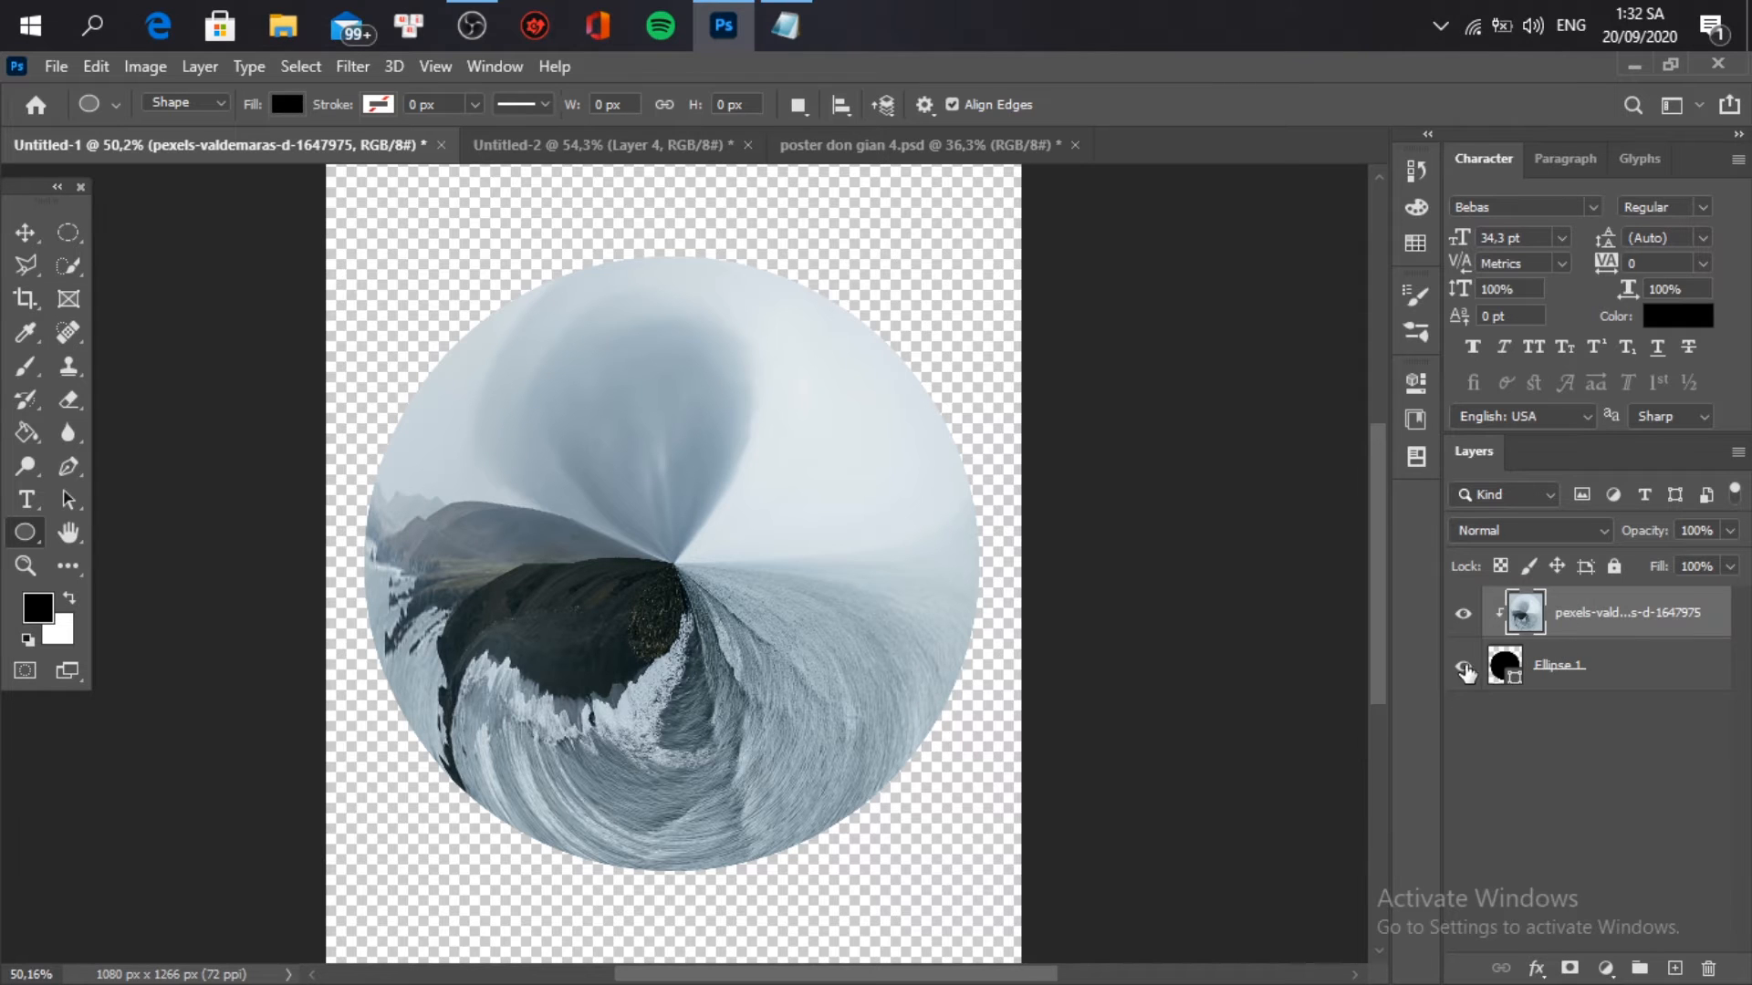
pyautogui.click(1460, 672)
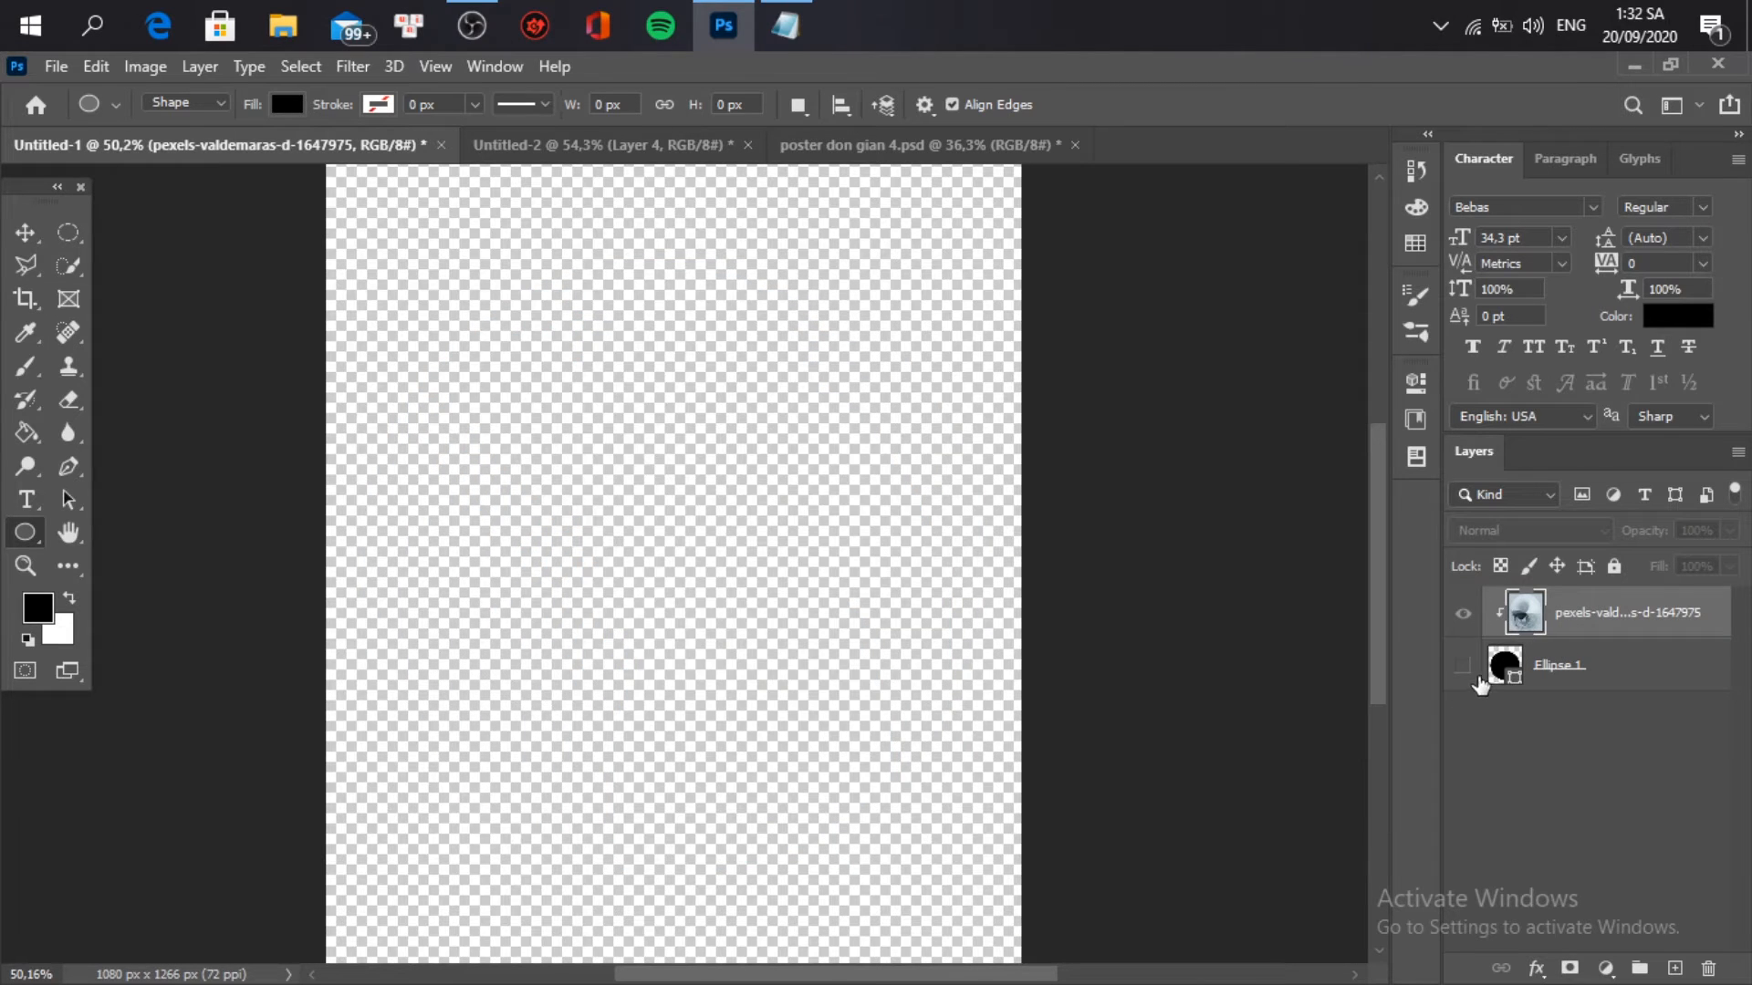
pyautogui.click(1469, 672)
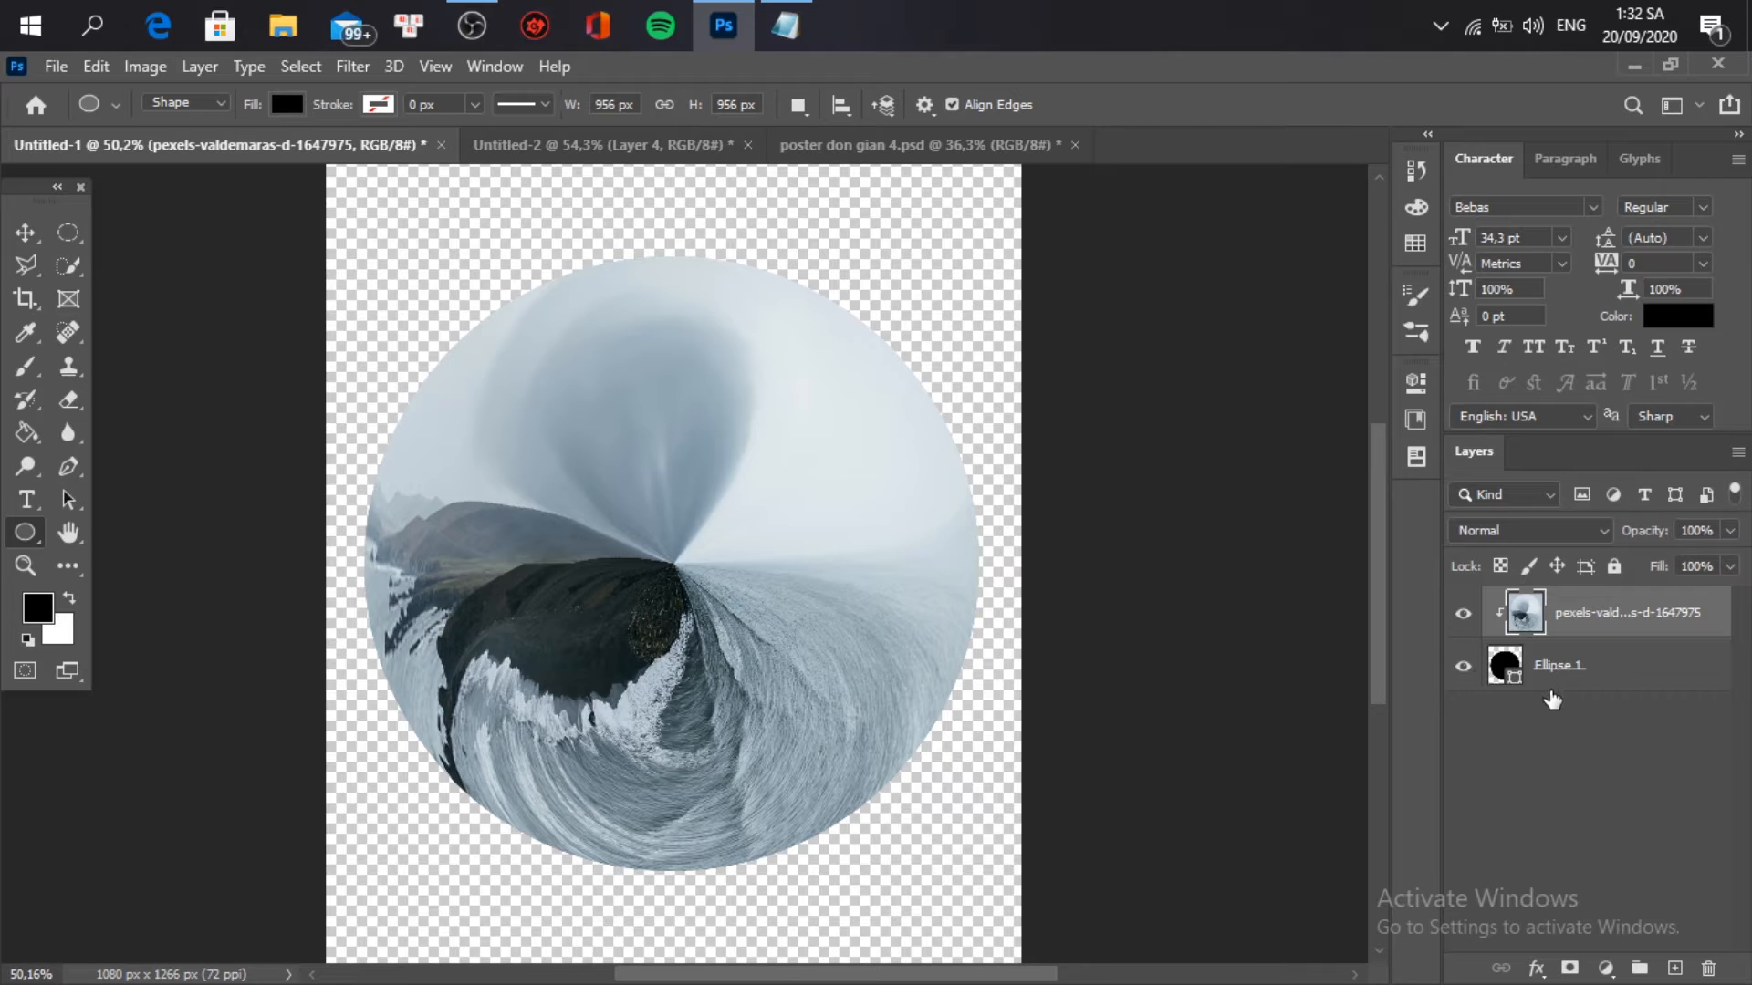
# Step: Load the Ellipse 1 circle as a selection, apply Spherize at 100% in Normal mode to the seascape layer within it, and deselect
pyautogui.press('v')
pyautogui.keyDown('ctrl'); pyautogui.click(1503, 674); pyautogui.keyUp('ctrl')
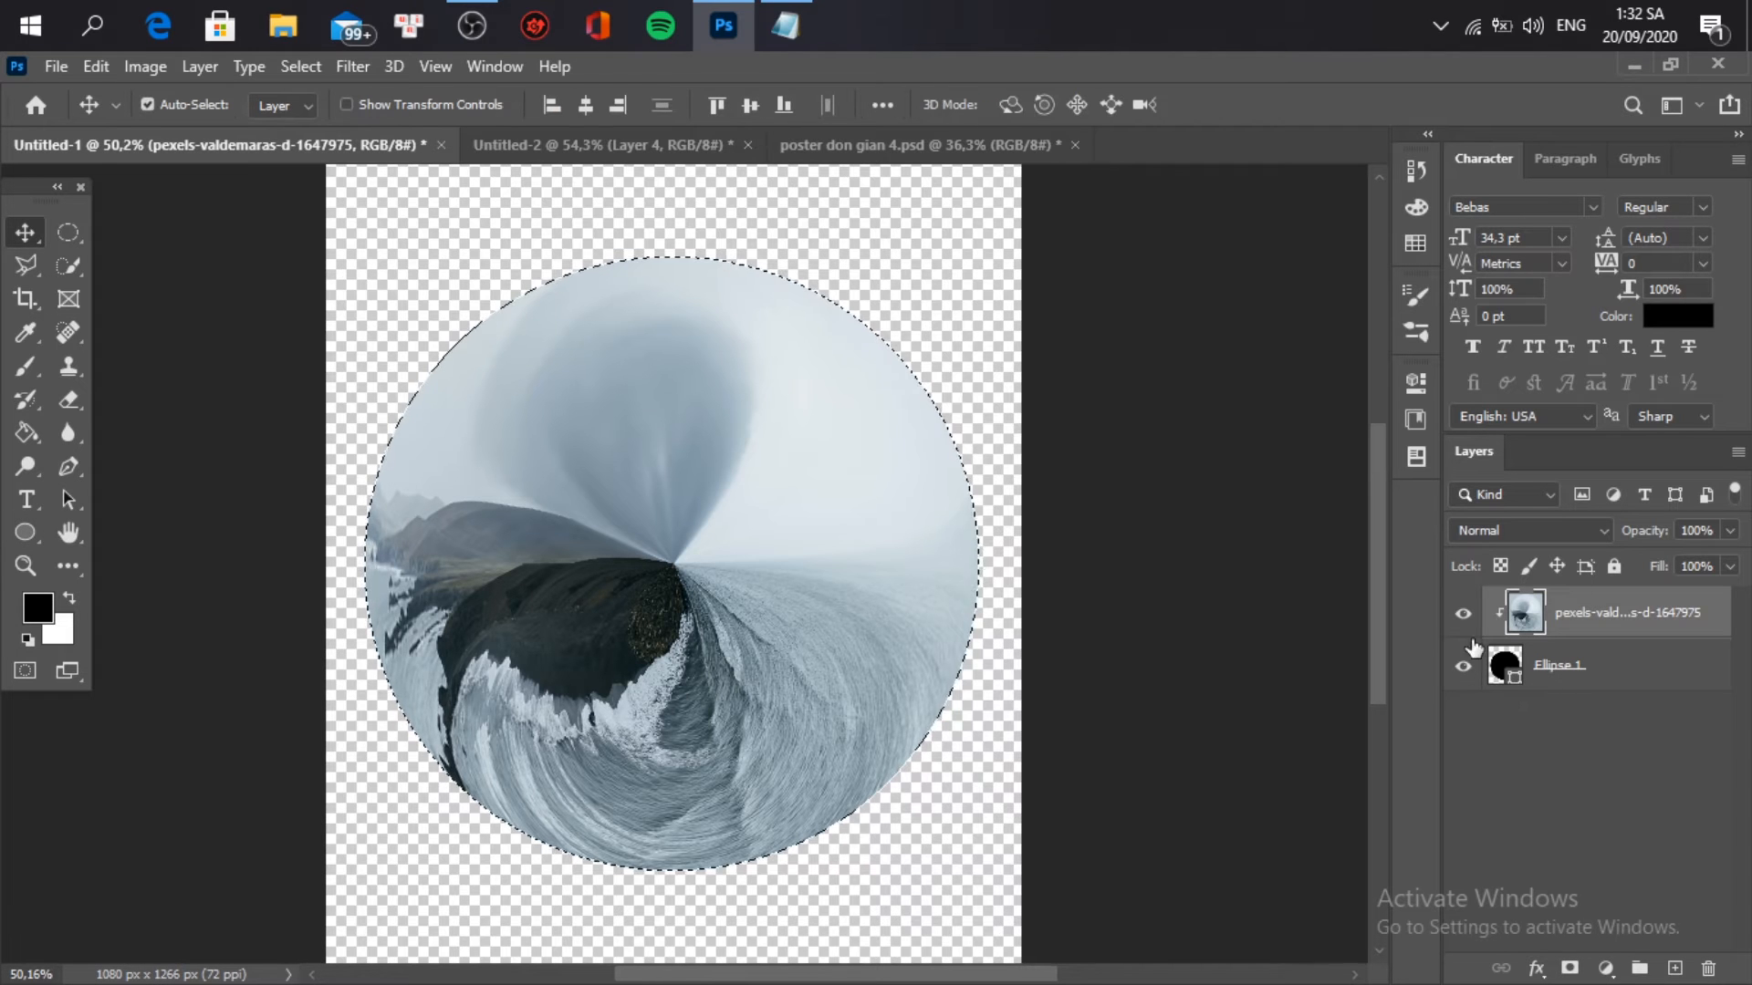
pyautogui.click(352, 73)
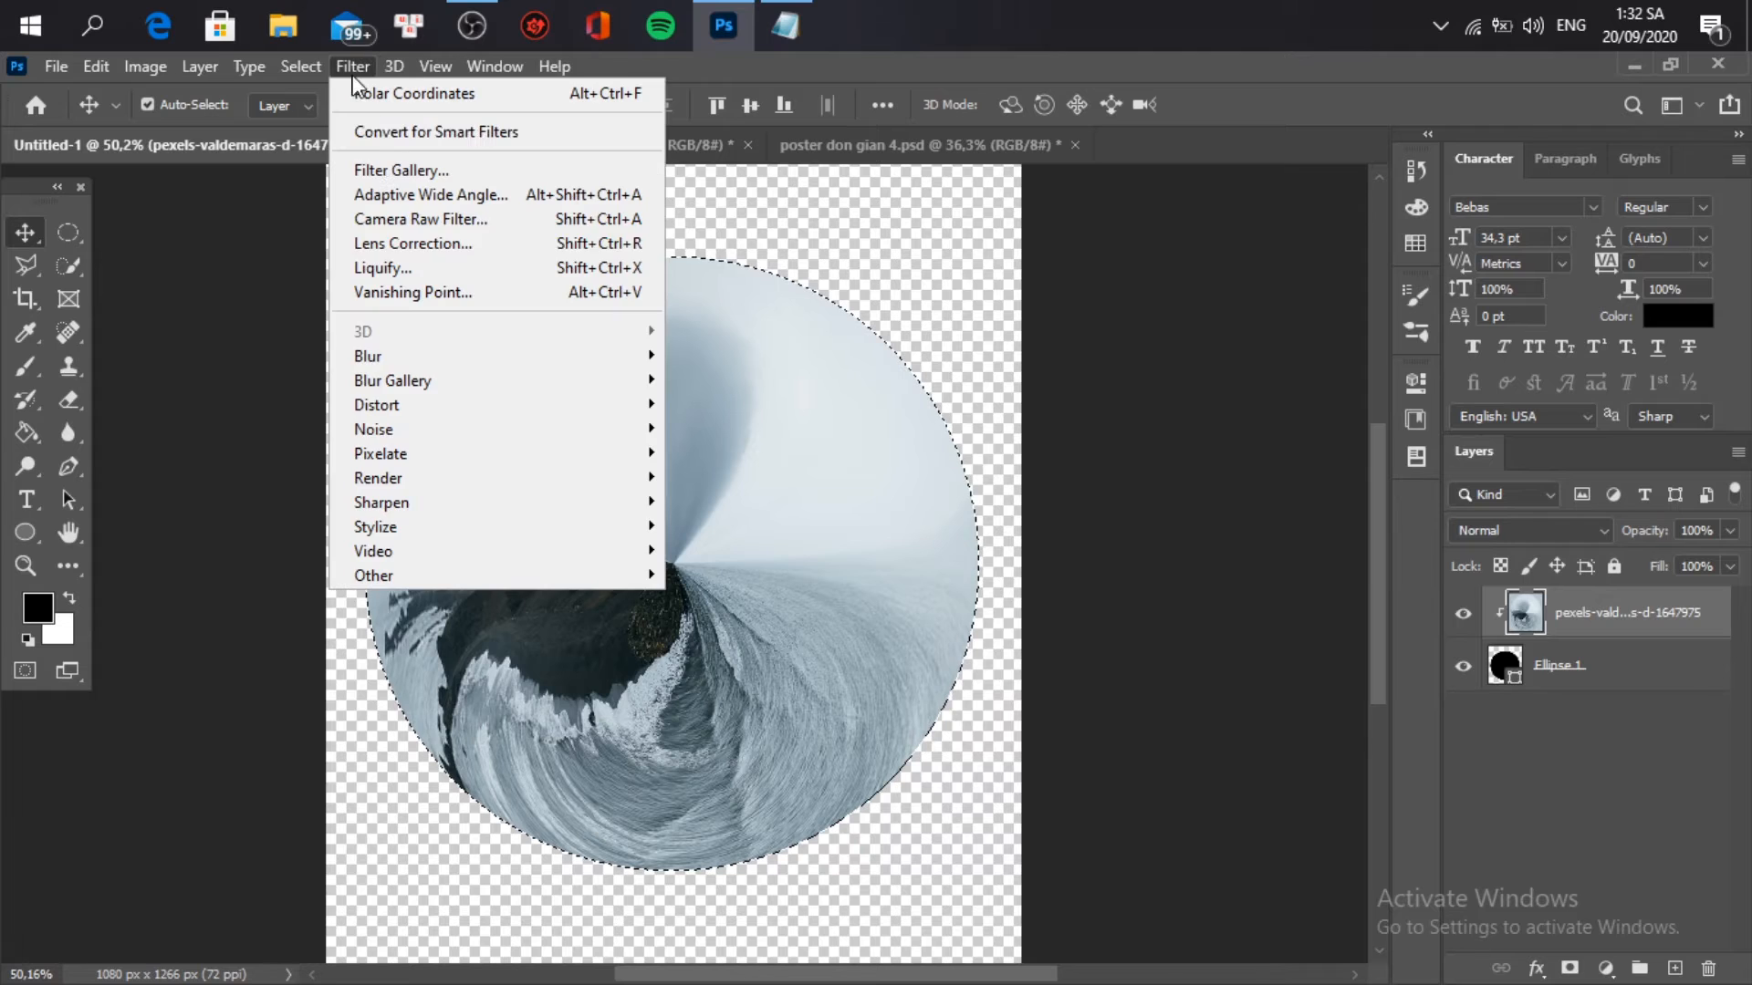
pyautogui.moveTo(646, 365)
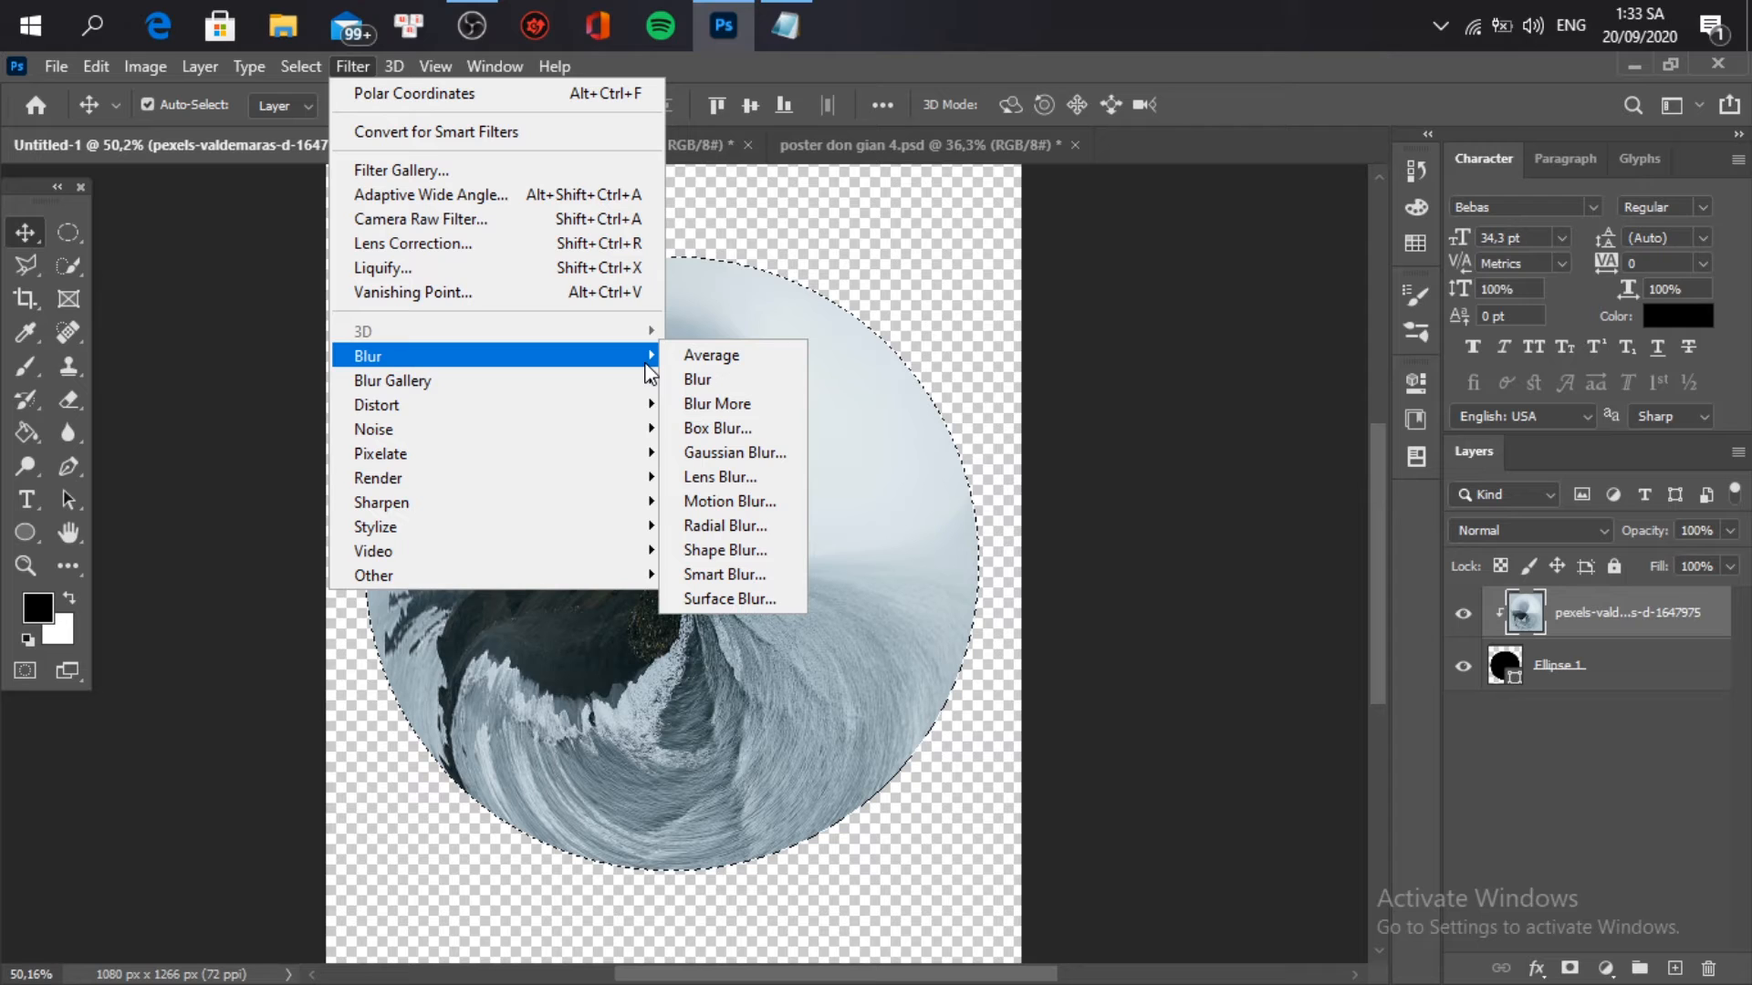
pyautogui.moveTo(648, 405)
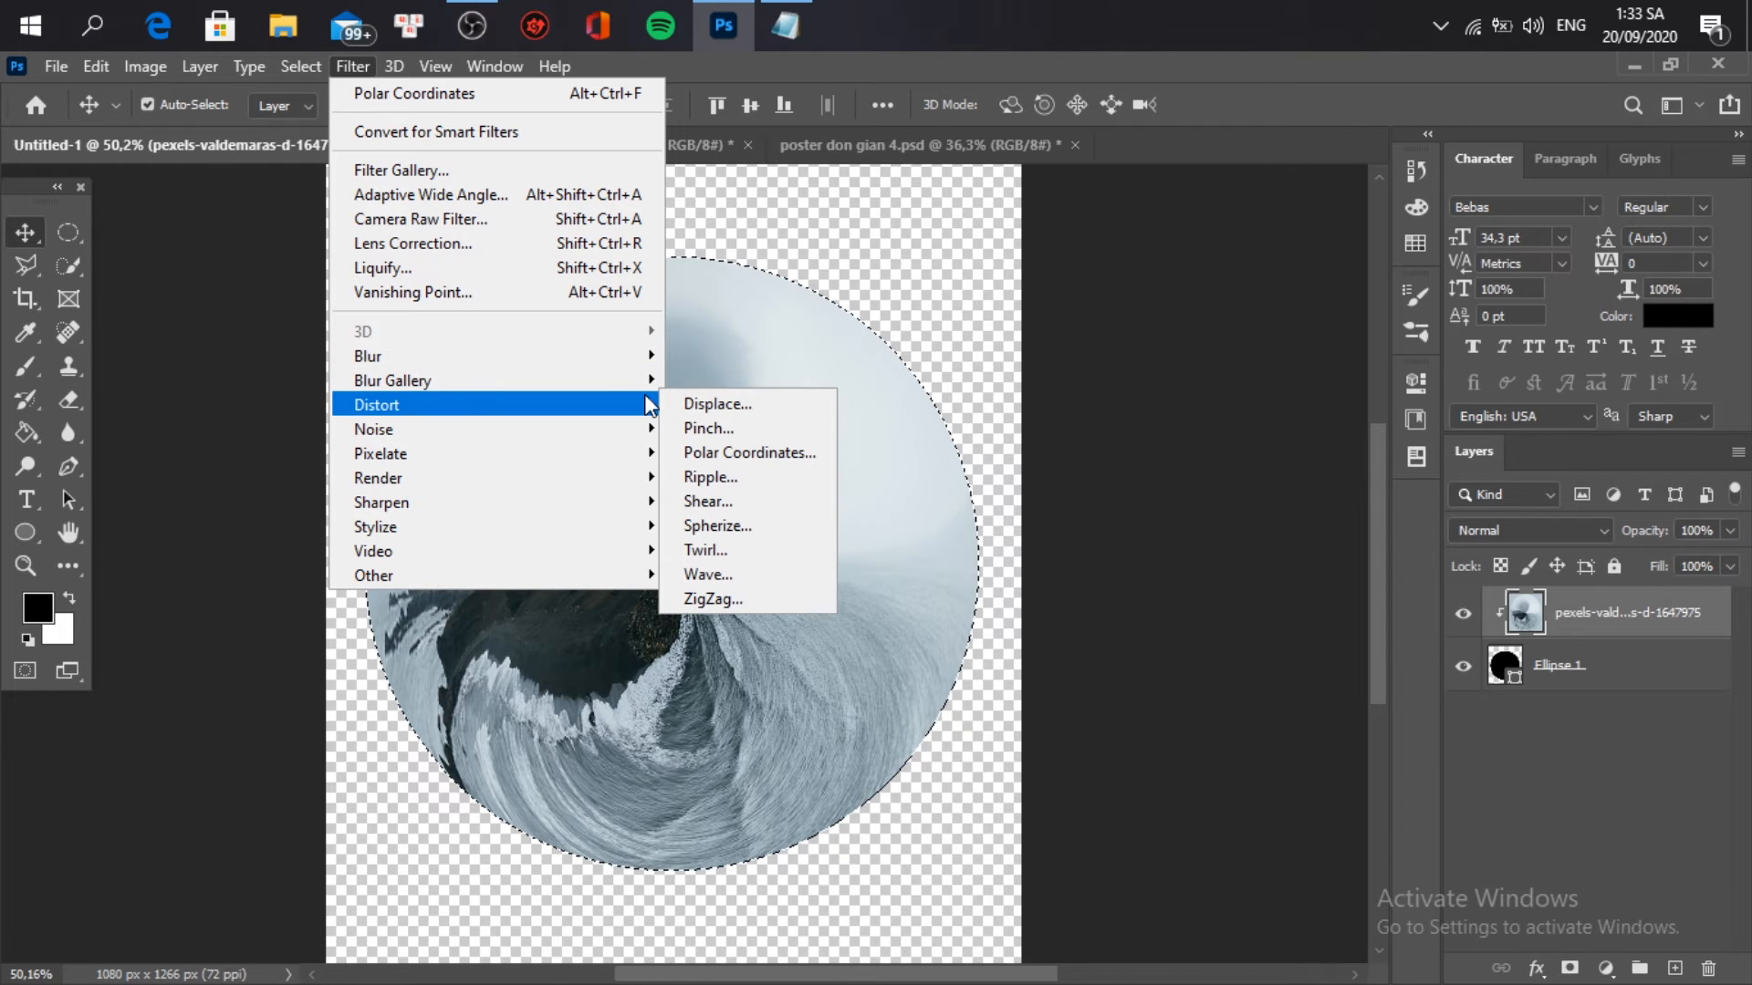
pyautogui.click(768, 527)
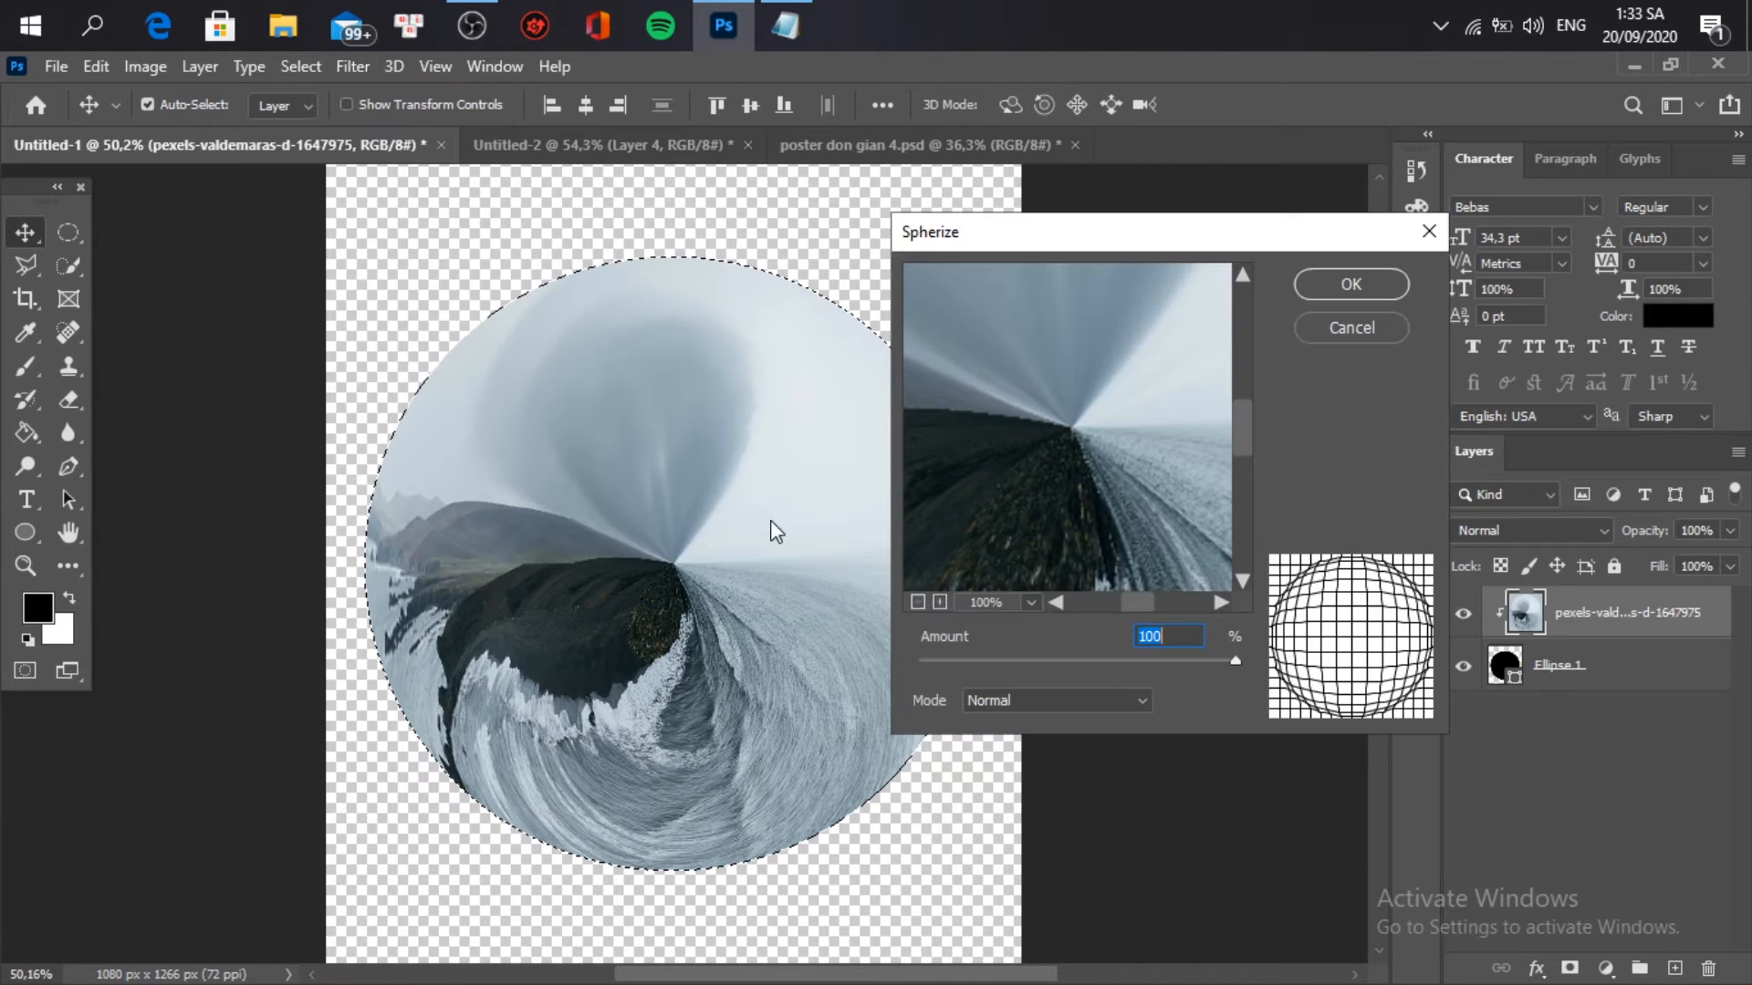
pyautogui.click(917, 602)
pyautogui.click(919, 602)
pyautogui.click(919, 602)
pyautogui.click(935, 602)
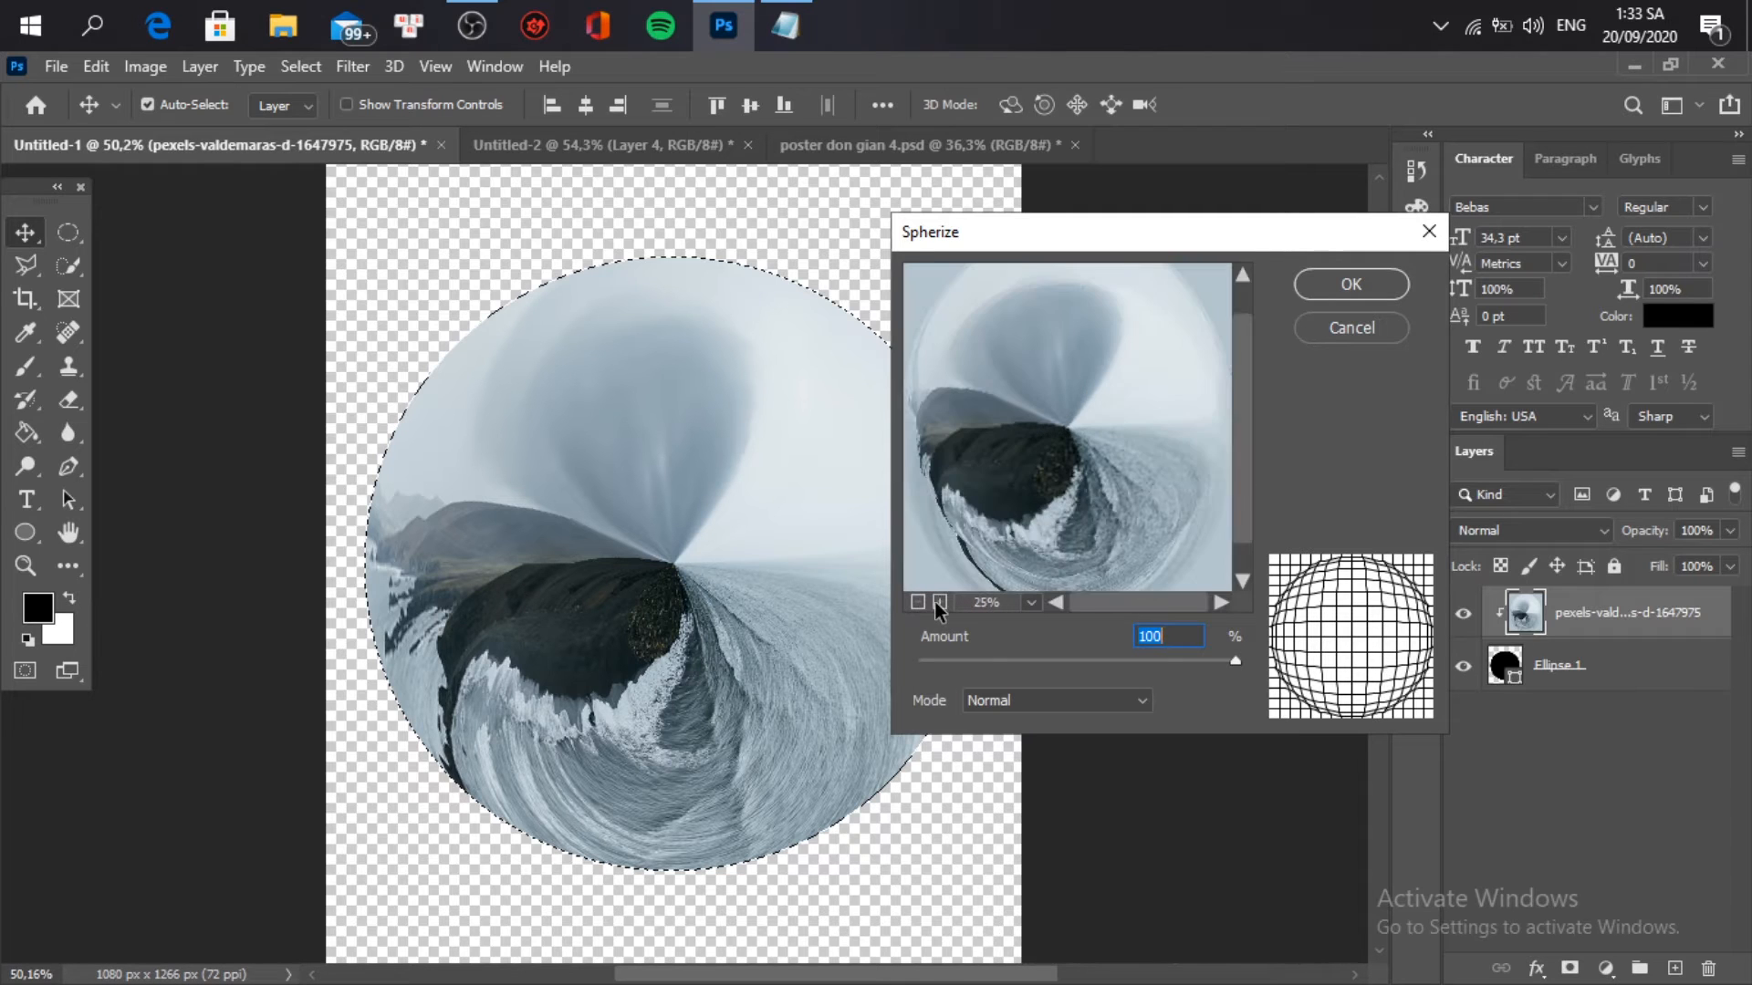
pyautogui.click(1365, 286)
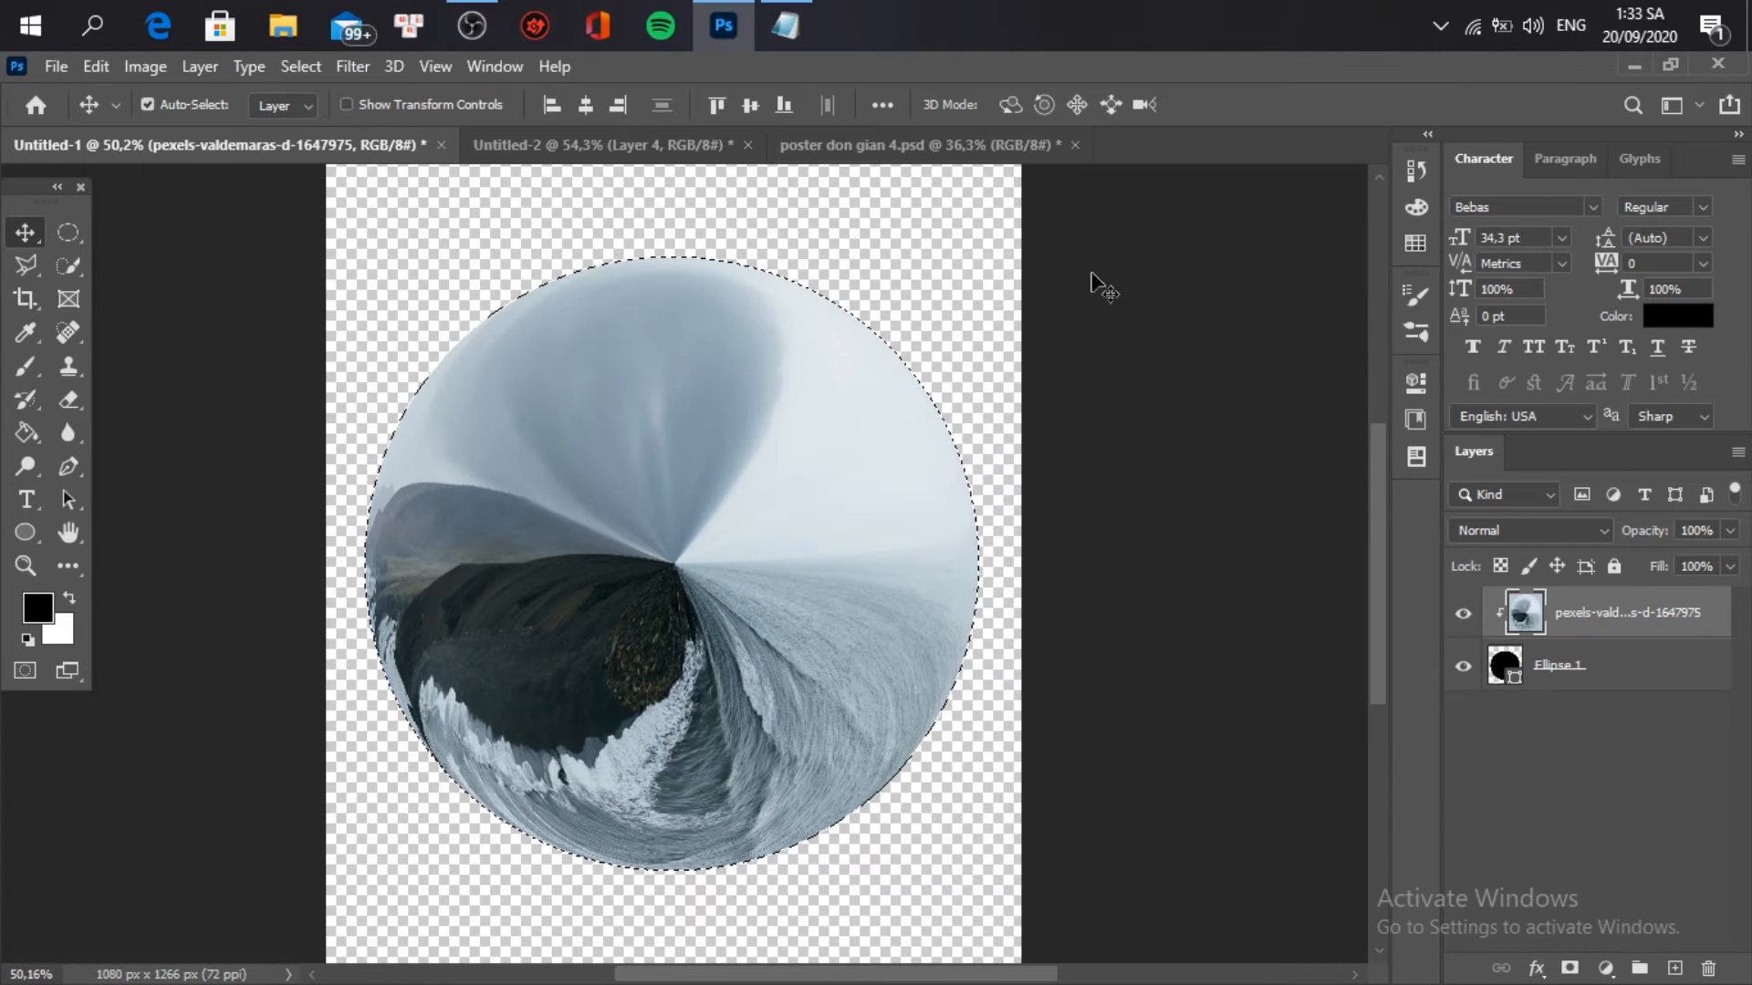
pyautogui.hotkey('ctrl', 'd')
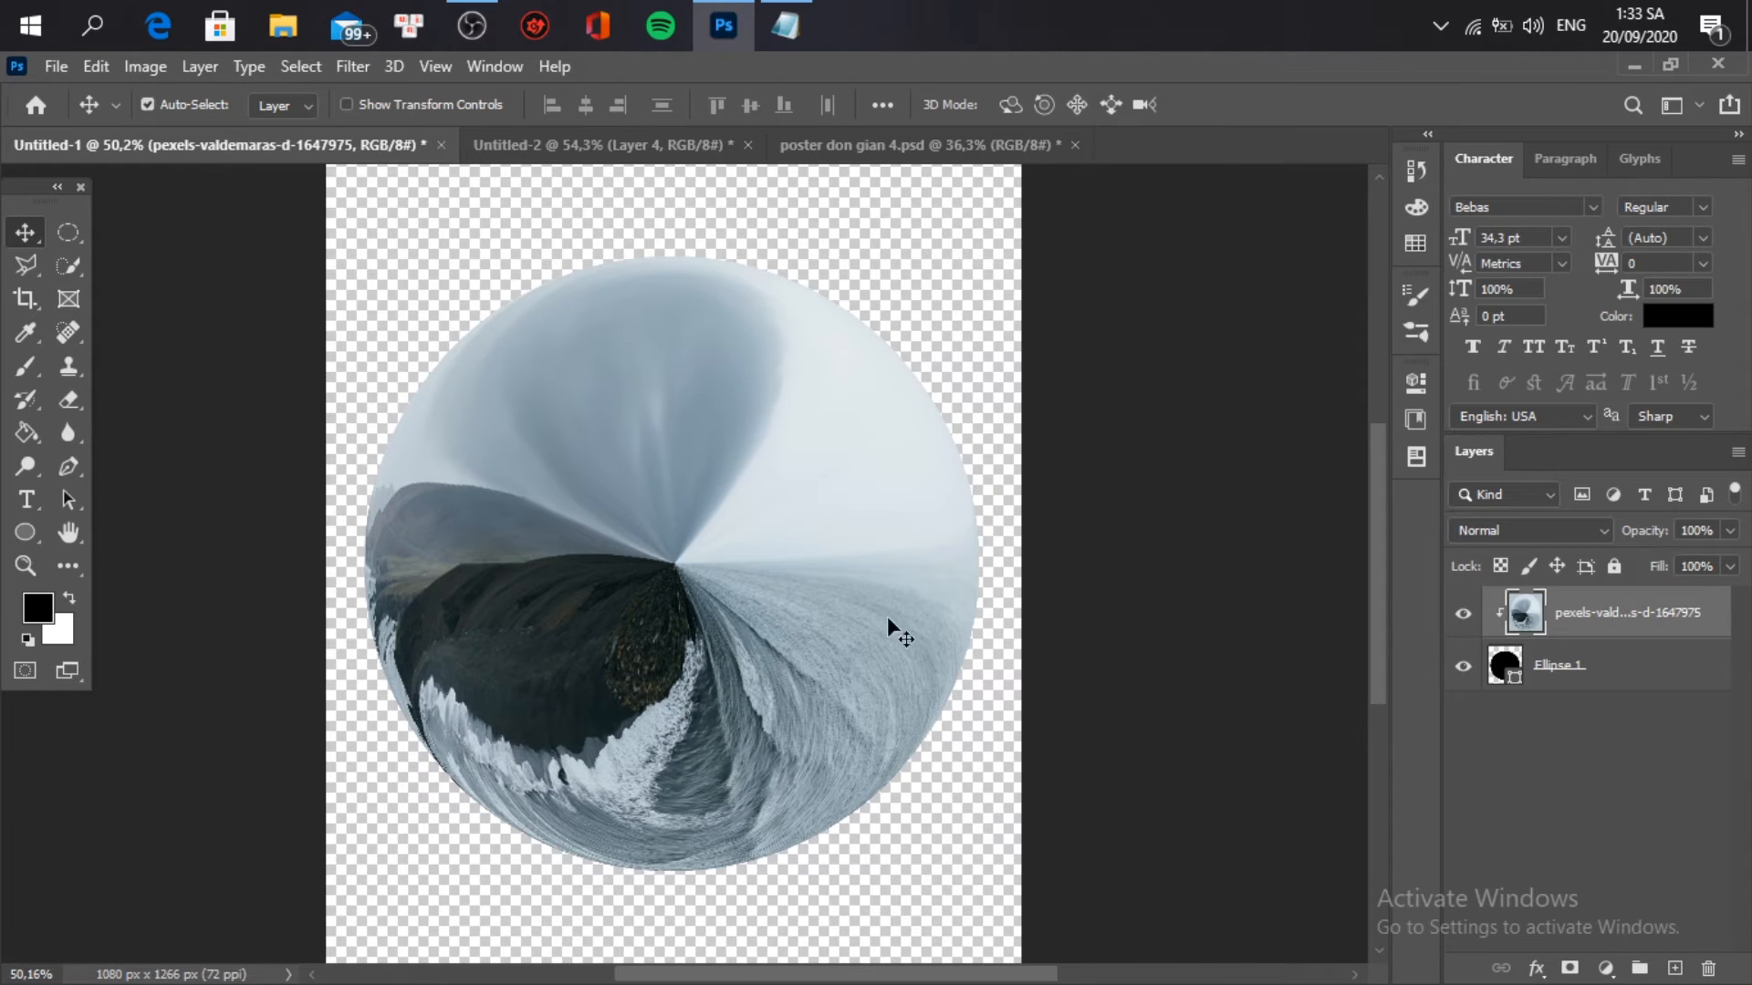
# Step: Add a Gradient Map adjustment layer above the seascape layer and open its gradient for editing
pyautogui.scroll(-1, 506, 662)
pyautogui.scroll(1, 538, 643)
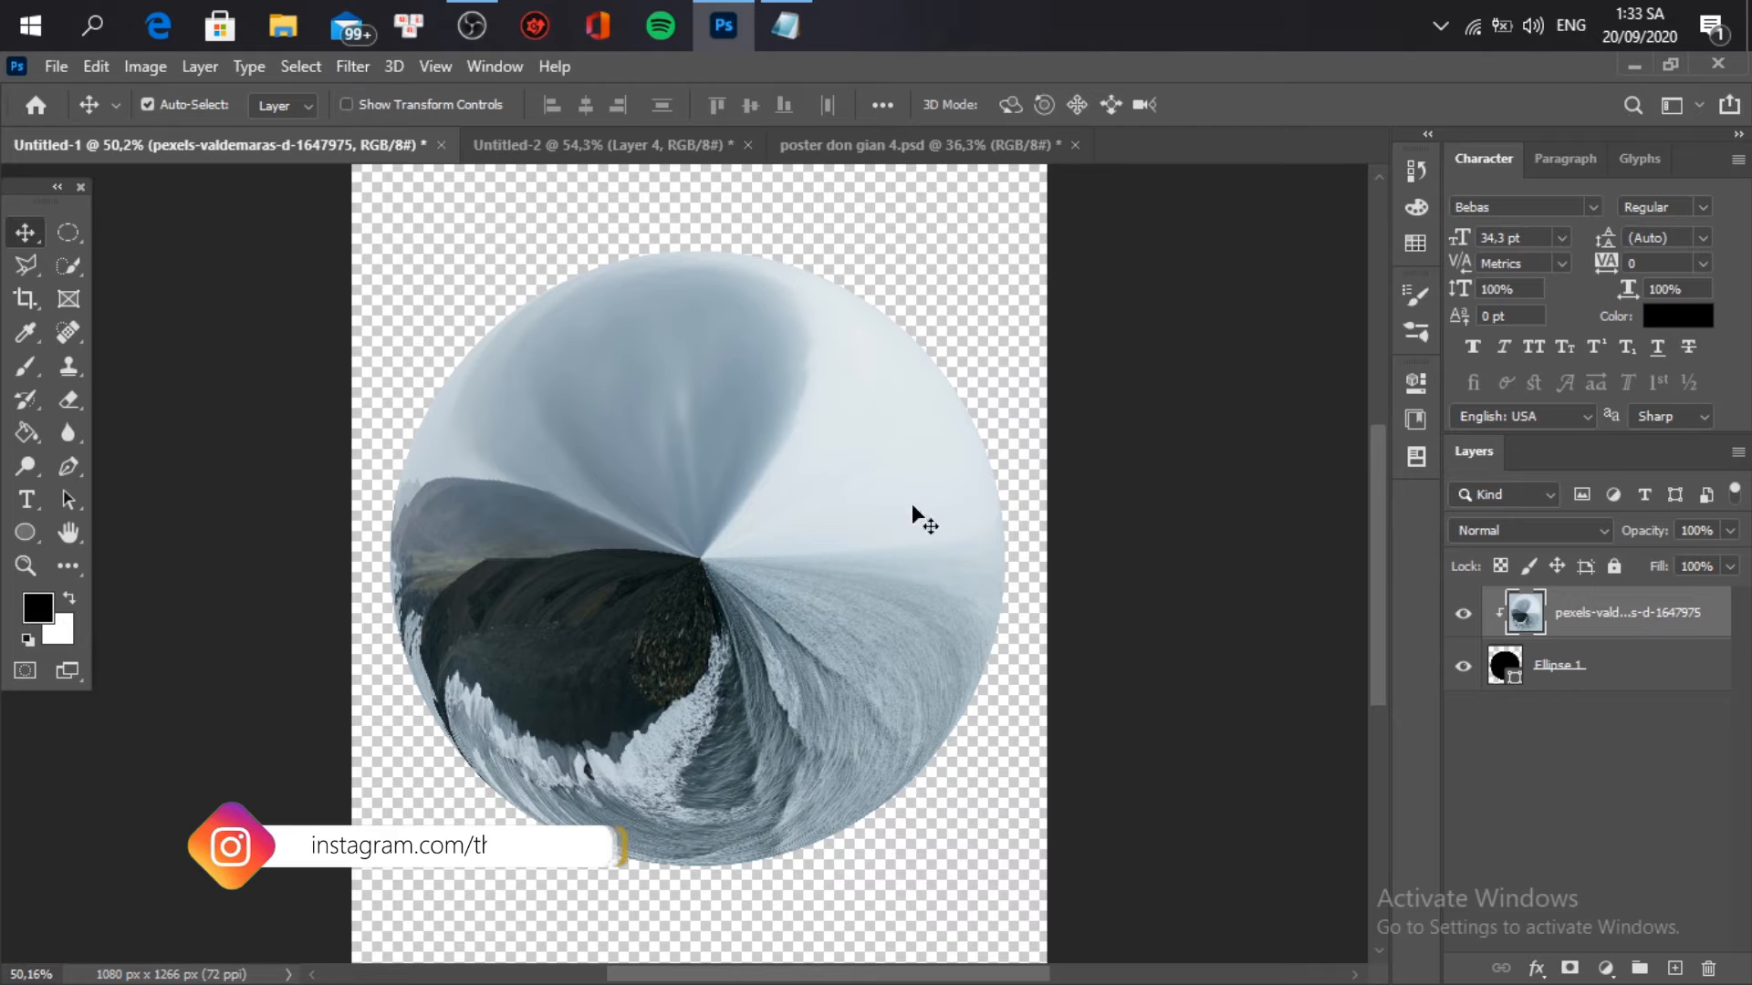
pyautogui.click(1606, 969)
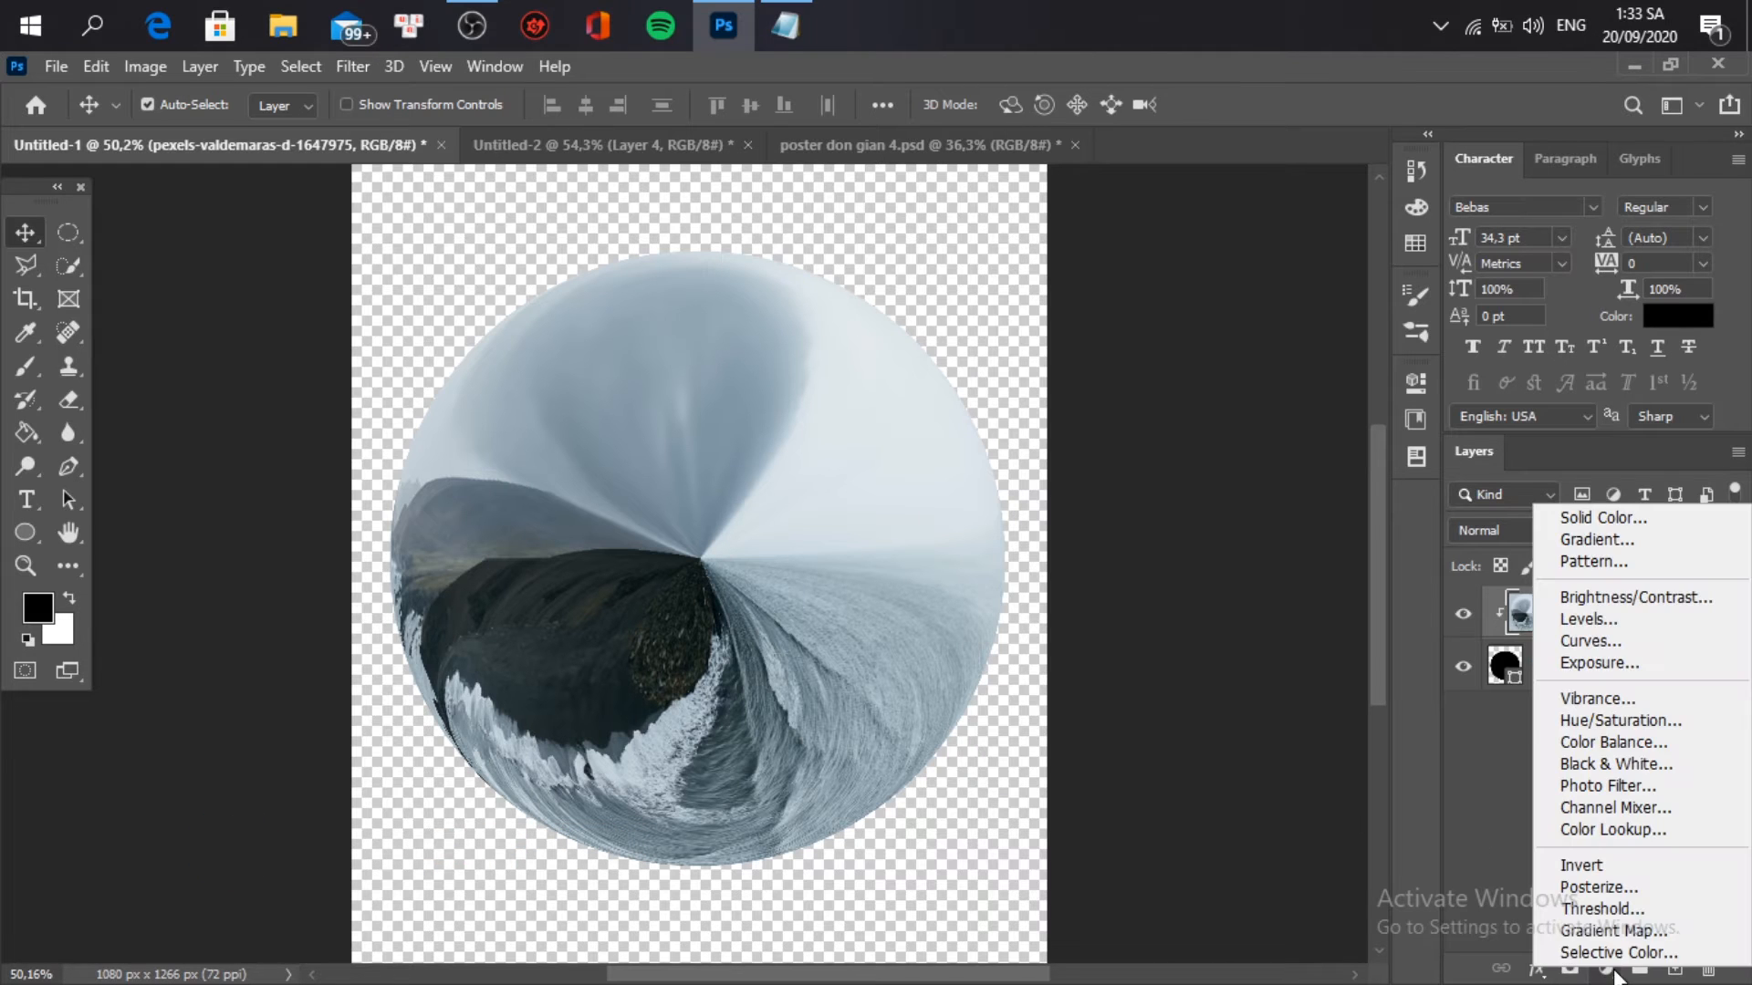
pyautogui.click(1611, 929)
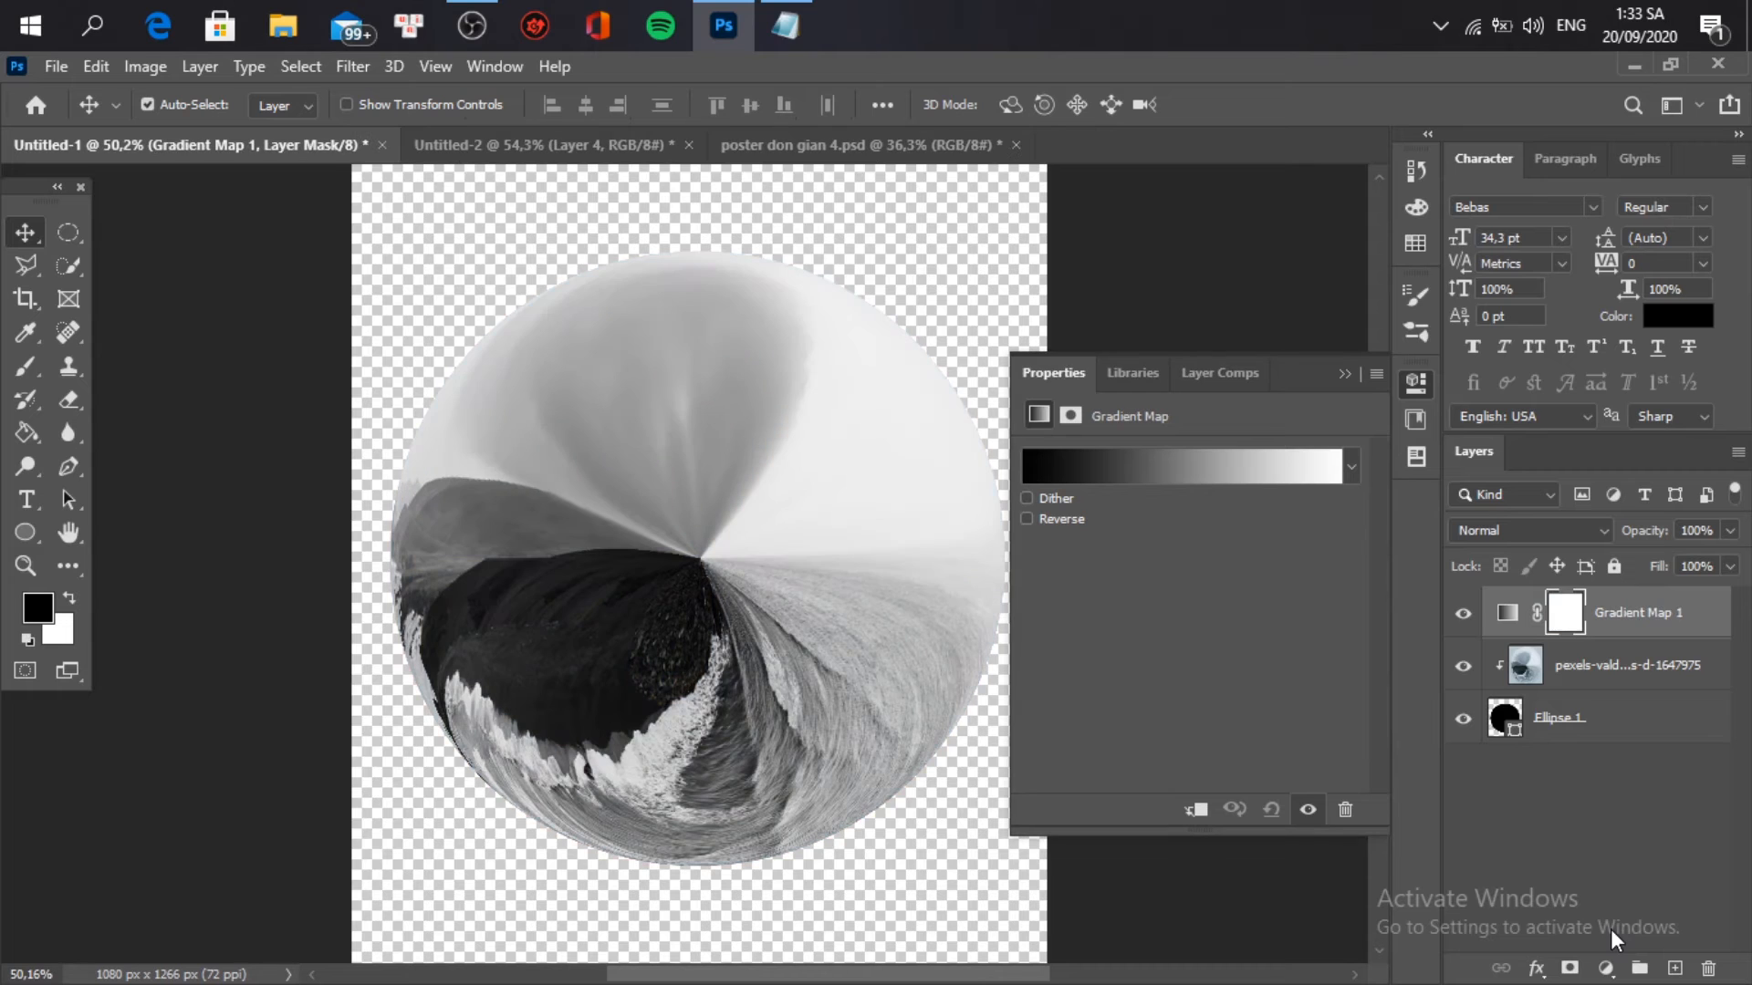
pyautogui.click(1192, 467)
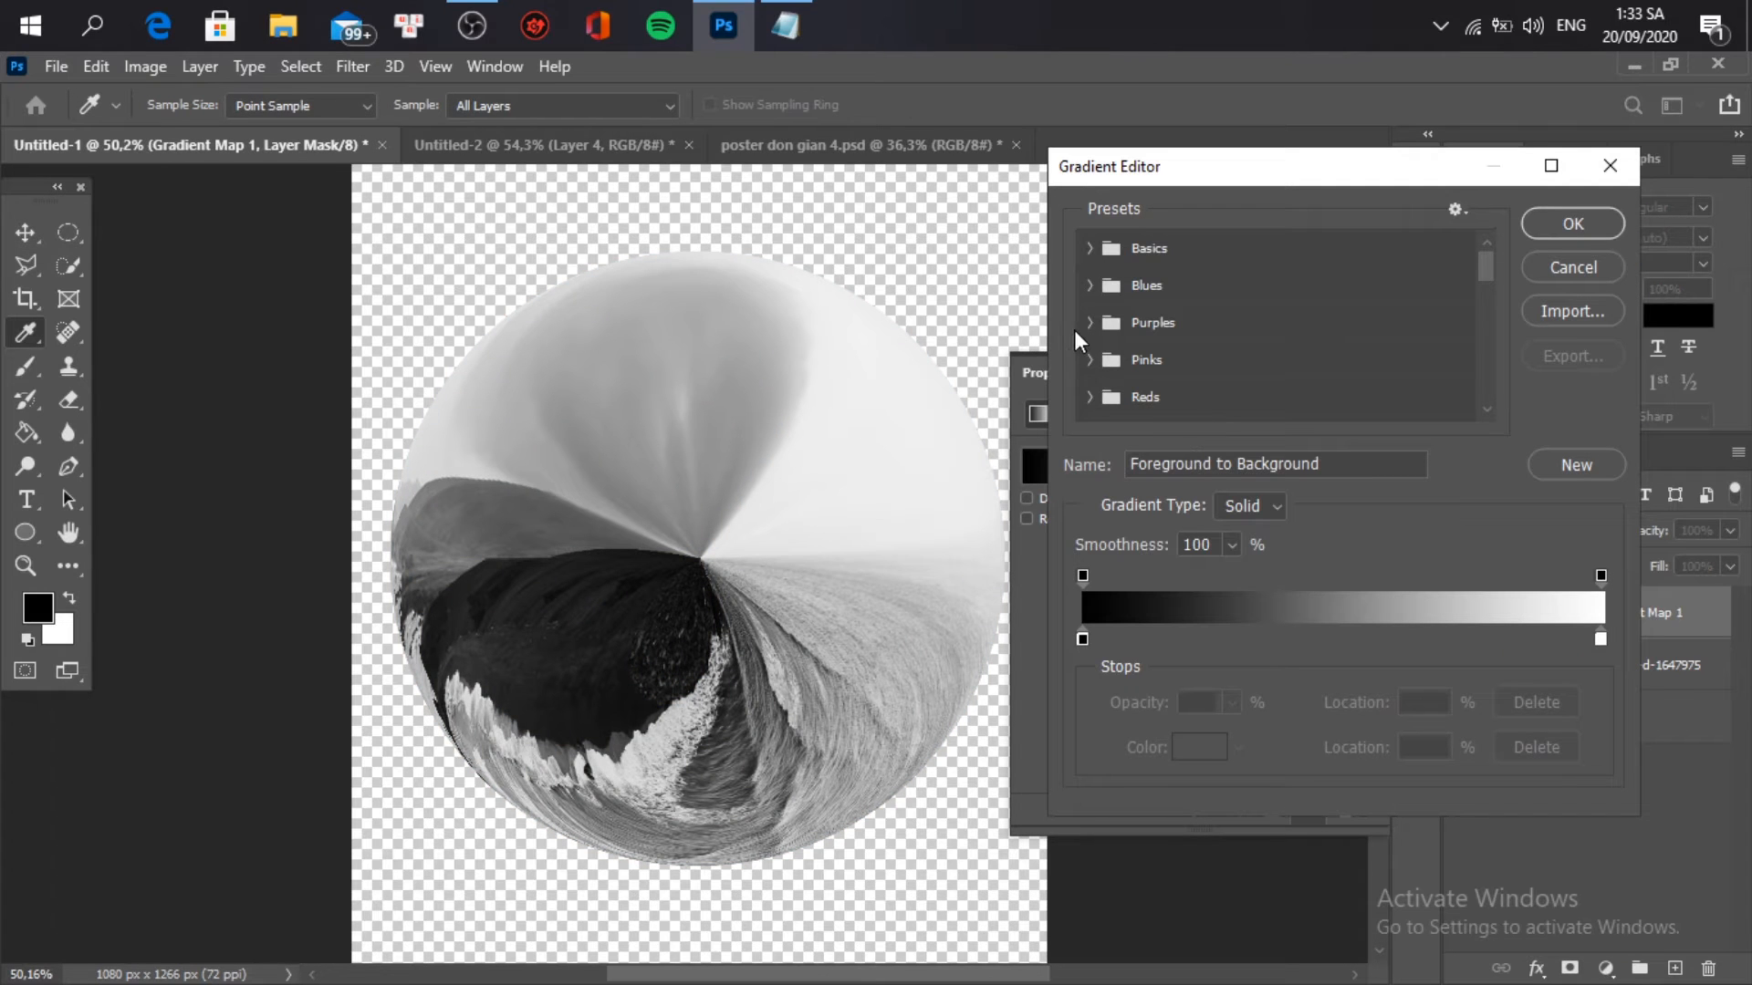
# Step: Try two gradient presets from the Blues group on the gradient map
pyautogui.click(1091, 286)
pyautogui.scroll(-3, 1291, 370)
pyautogui.click(1291, 361)
pyautogui.click(1451, 345)
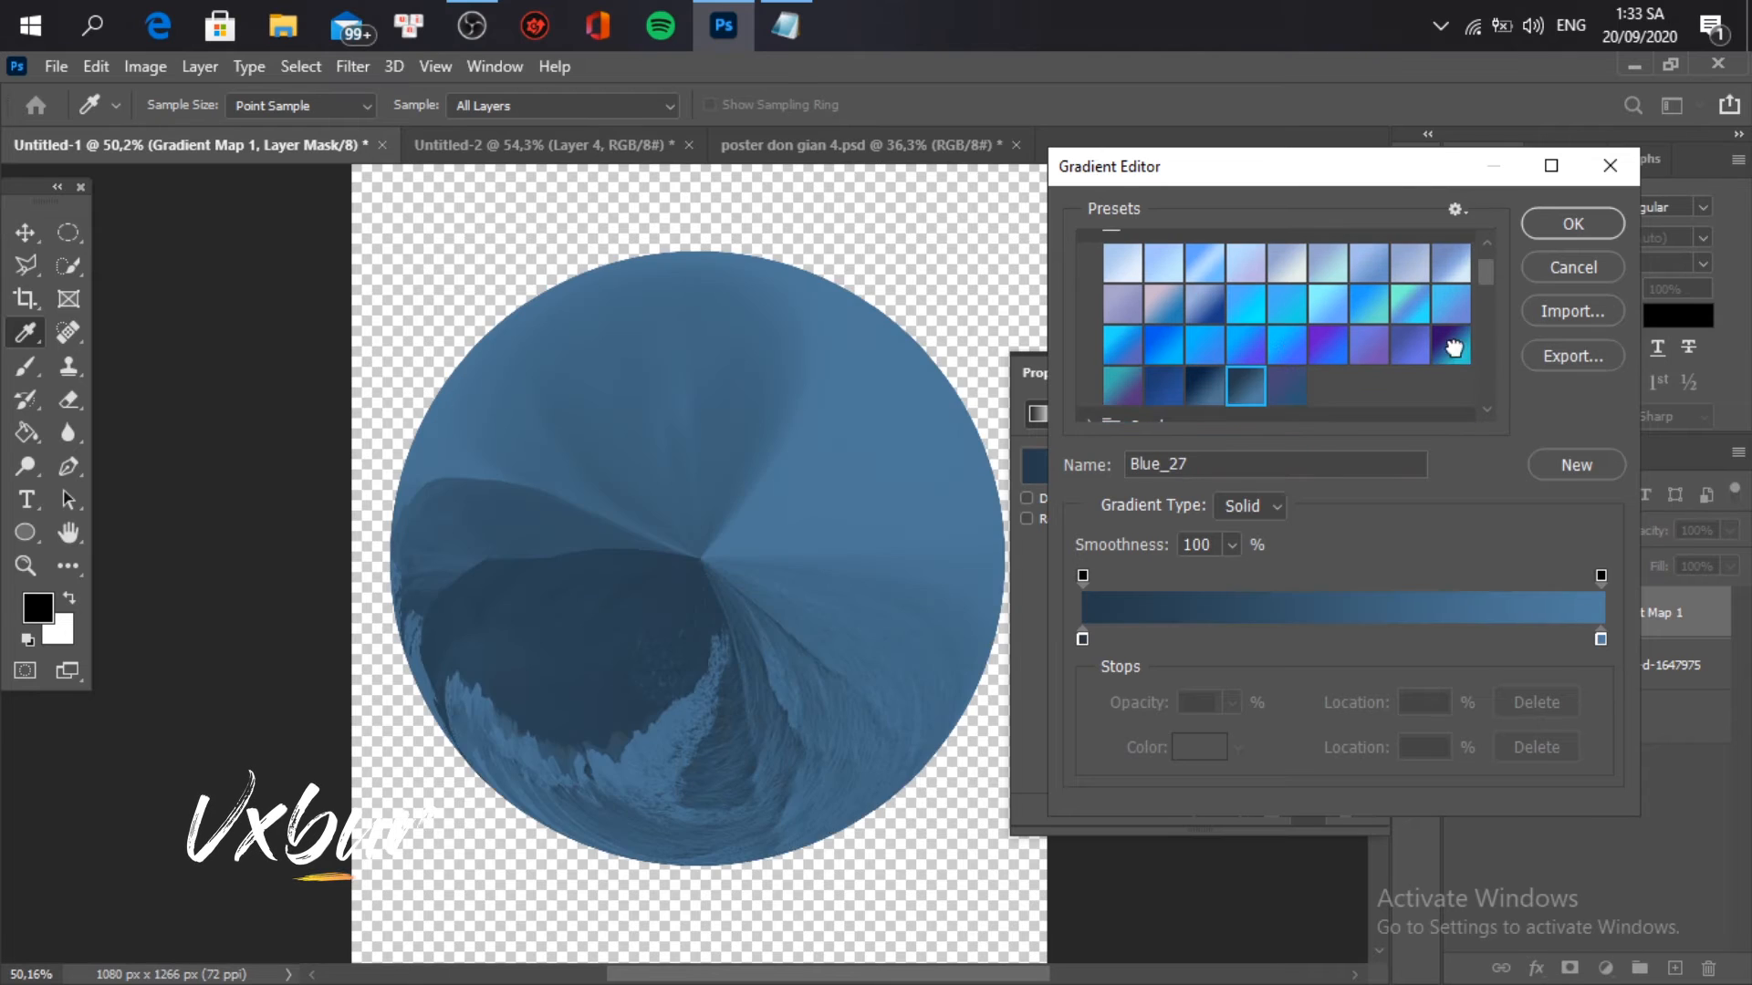
pyautogui.scroll(-4, 1350, 365)
pyautogui.scroll(-1, 1123, 369)
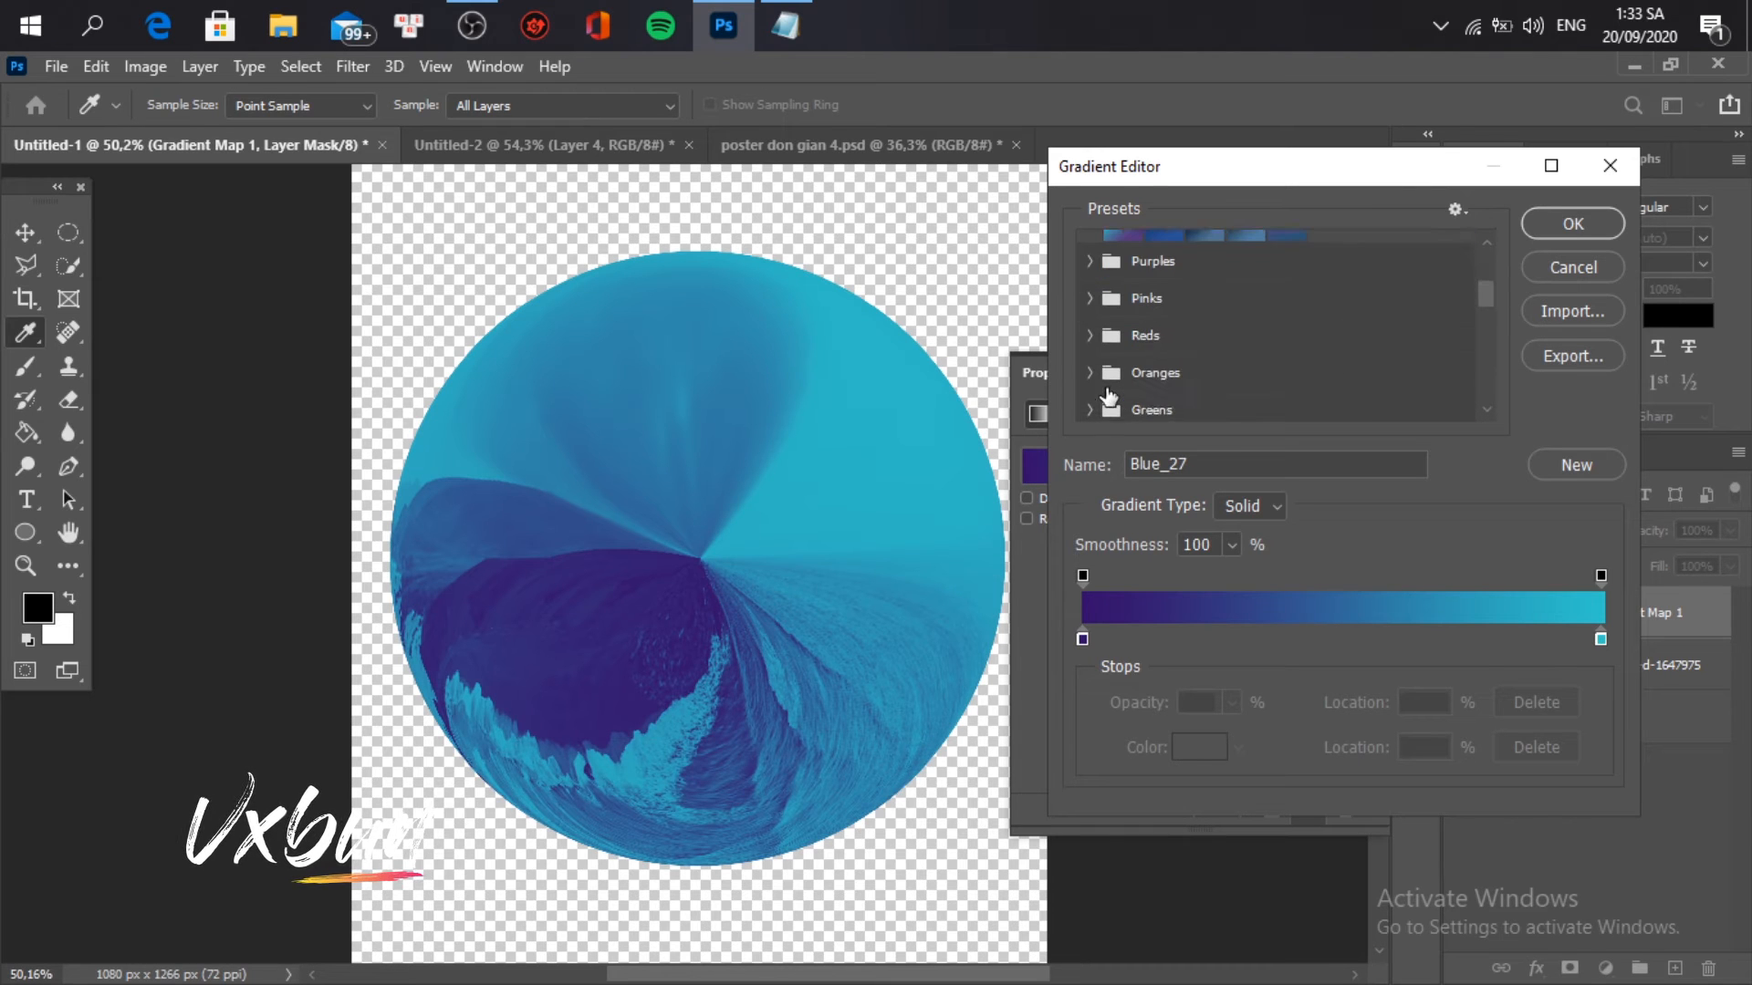
pyautogui.scroll(1, 1109, 301)
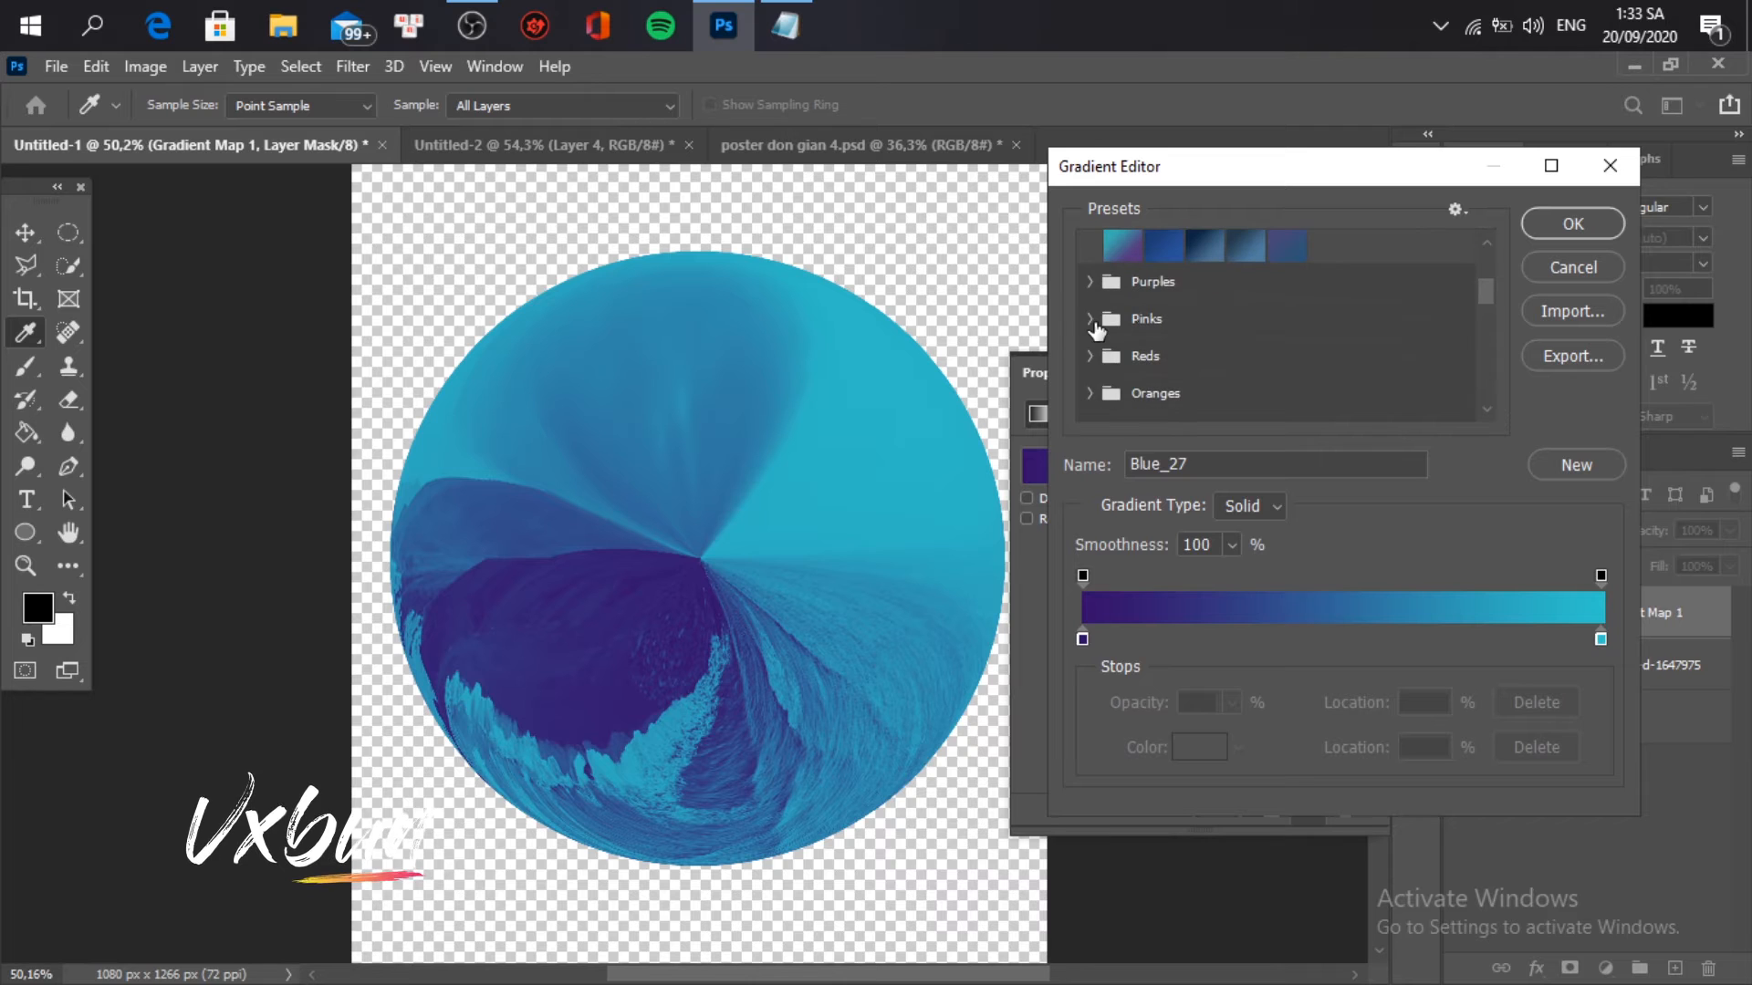
# Step: Expand the Oranges and Greens preset groups and assign the Green_31 preset to the gradient map
pyautogui.click(1091, 394)
pyautogui.scroll(-3, 1081, 374)
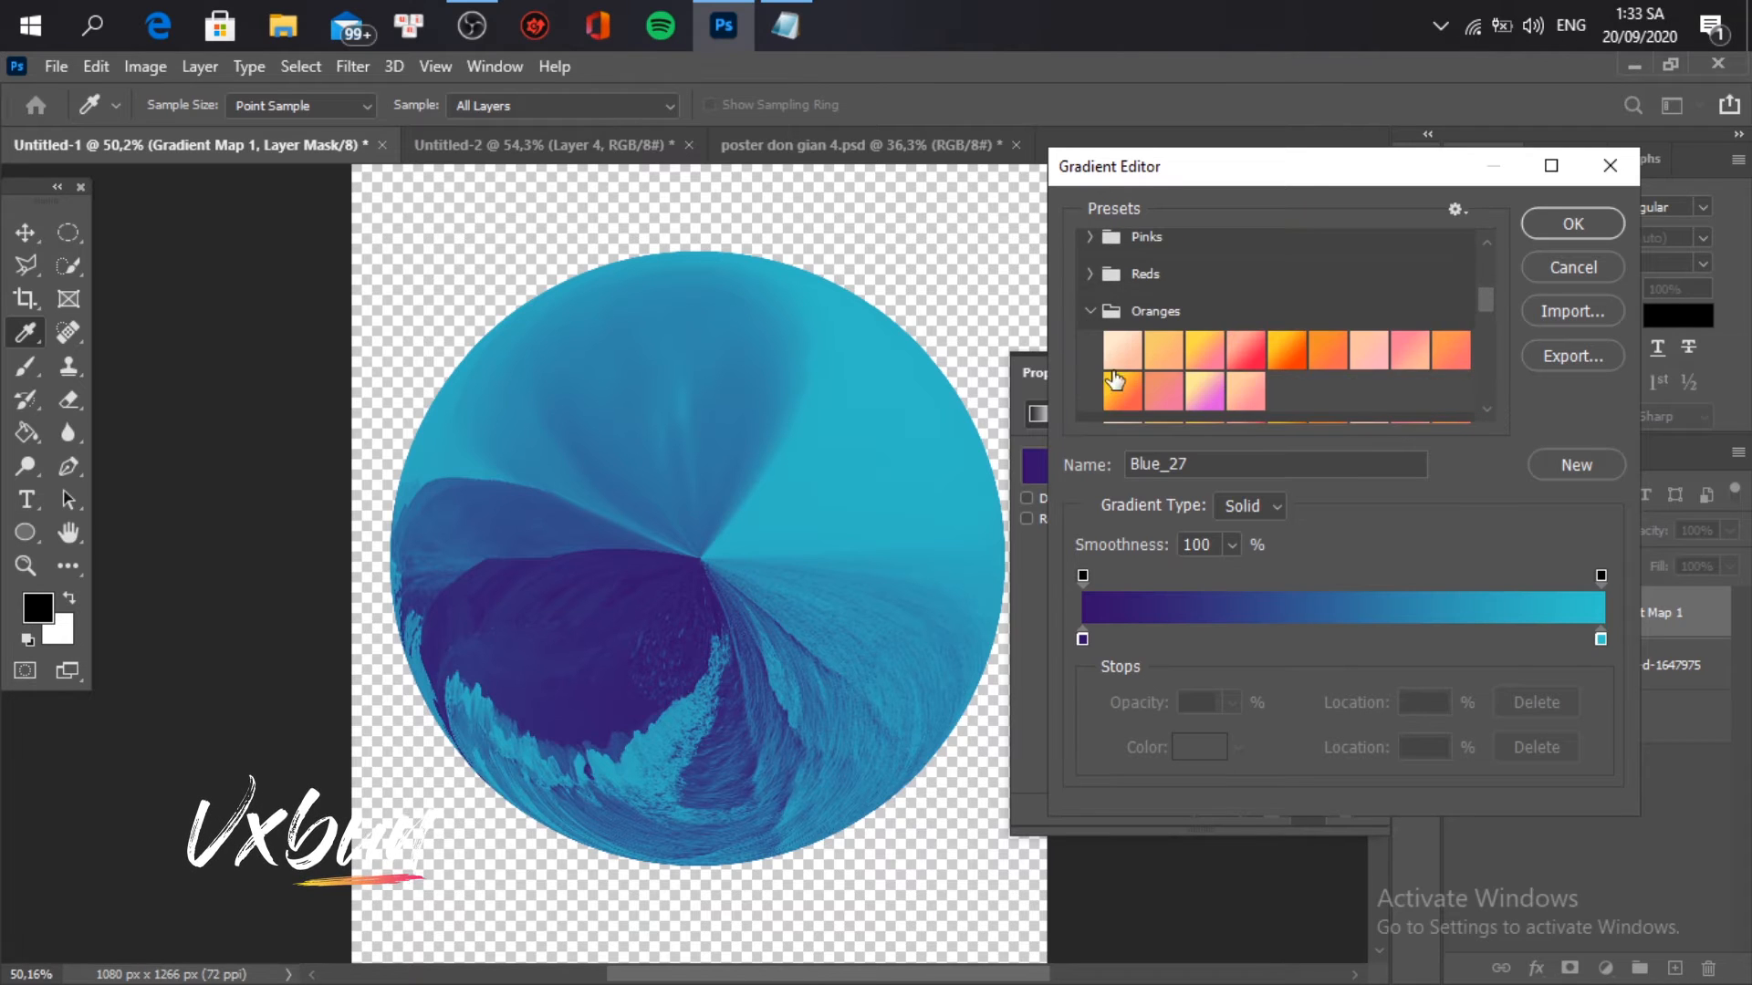
pyautogui.click(1088, 349)
pyautogui.scroll(-2, 1186, 361)
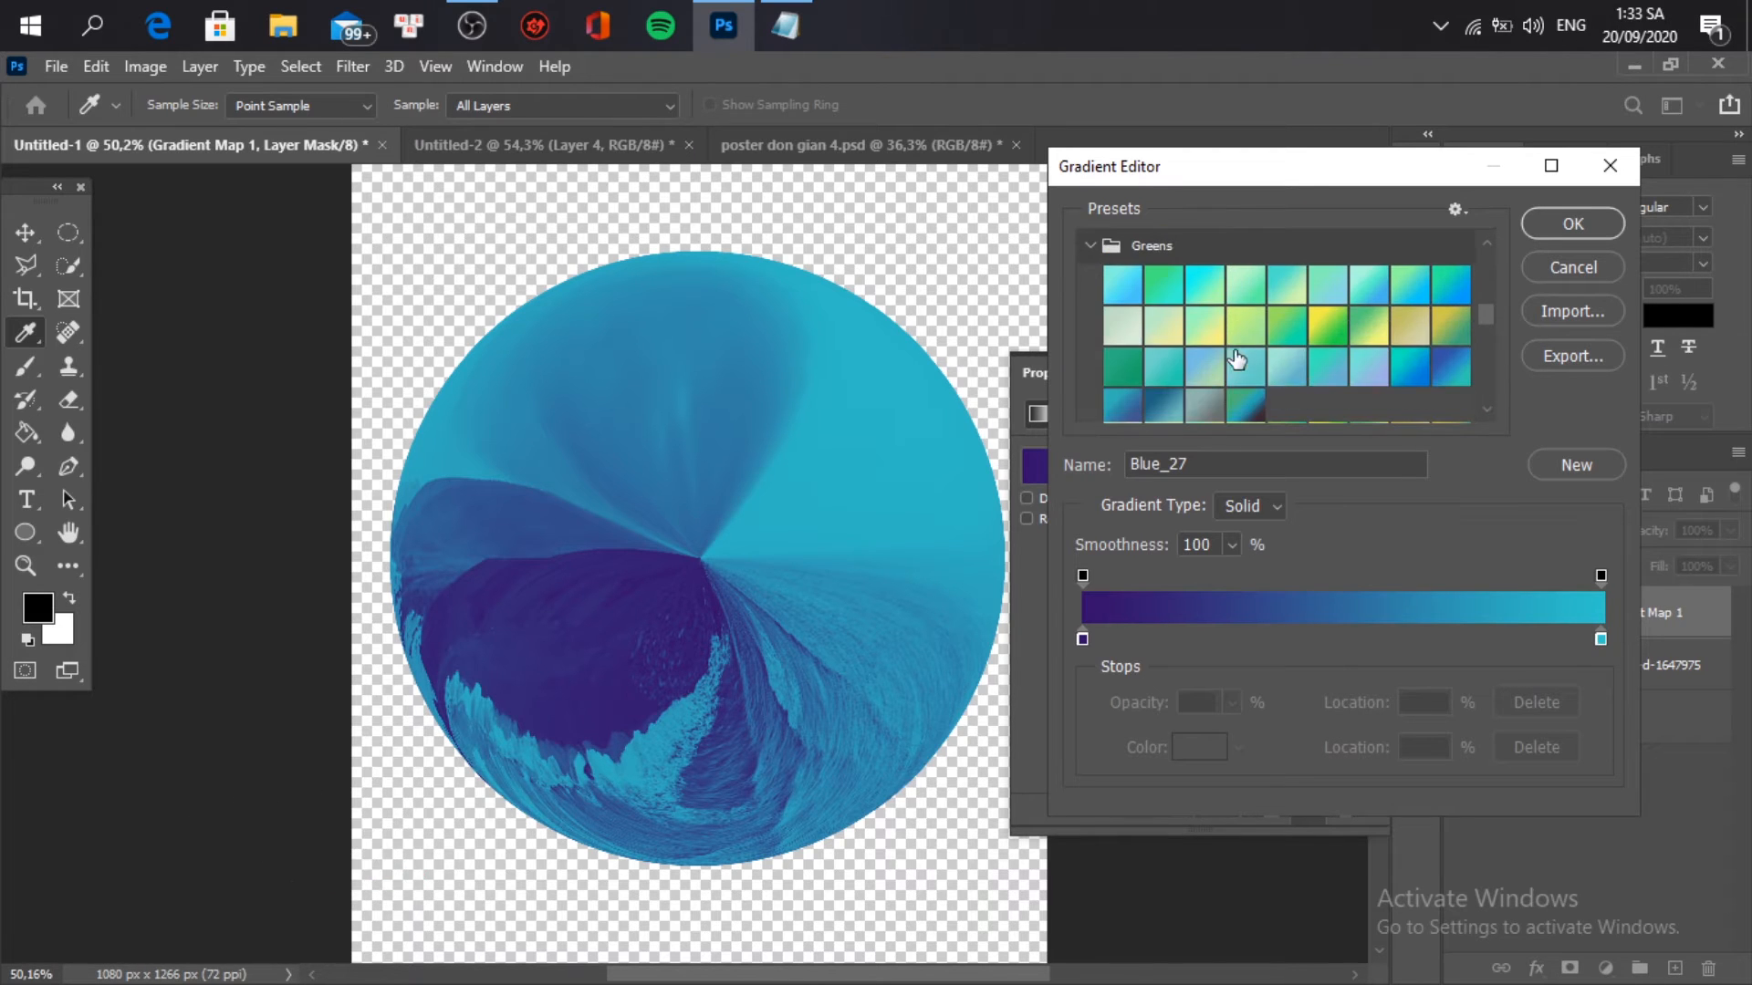
pyautogui.click(1246, 404)
pyautogui.scroll(-2, 1266, 383)
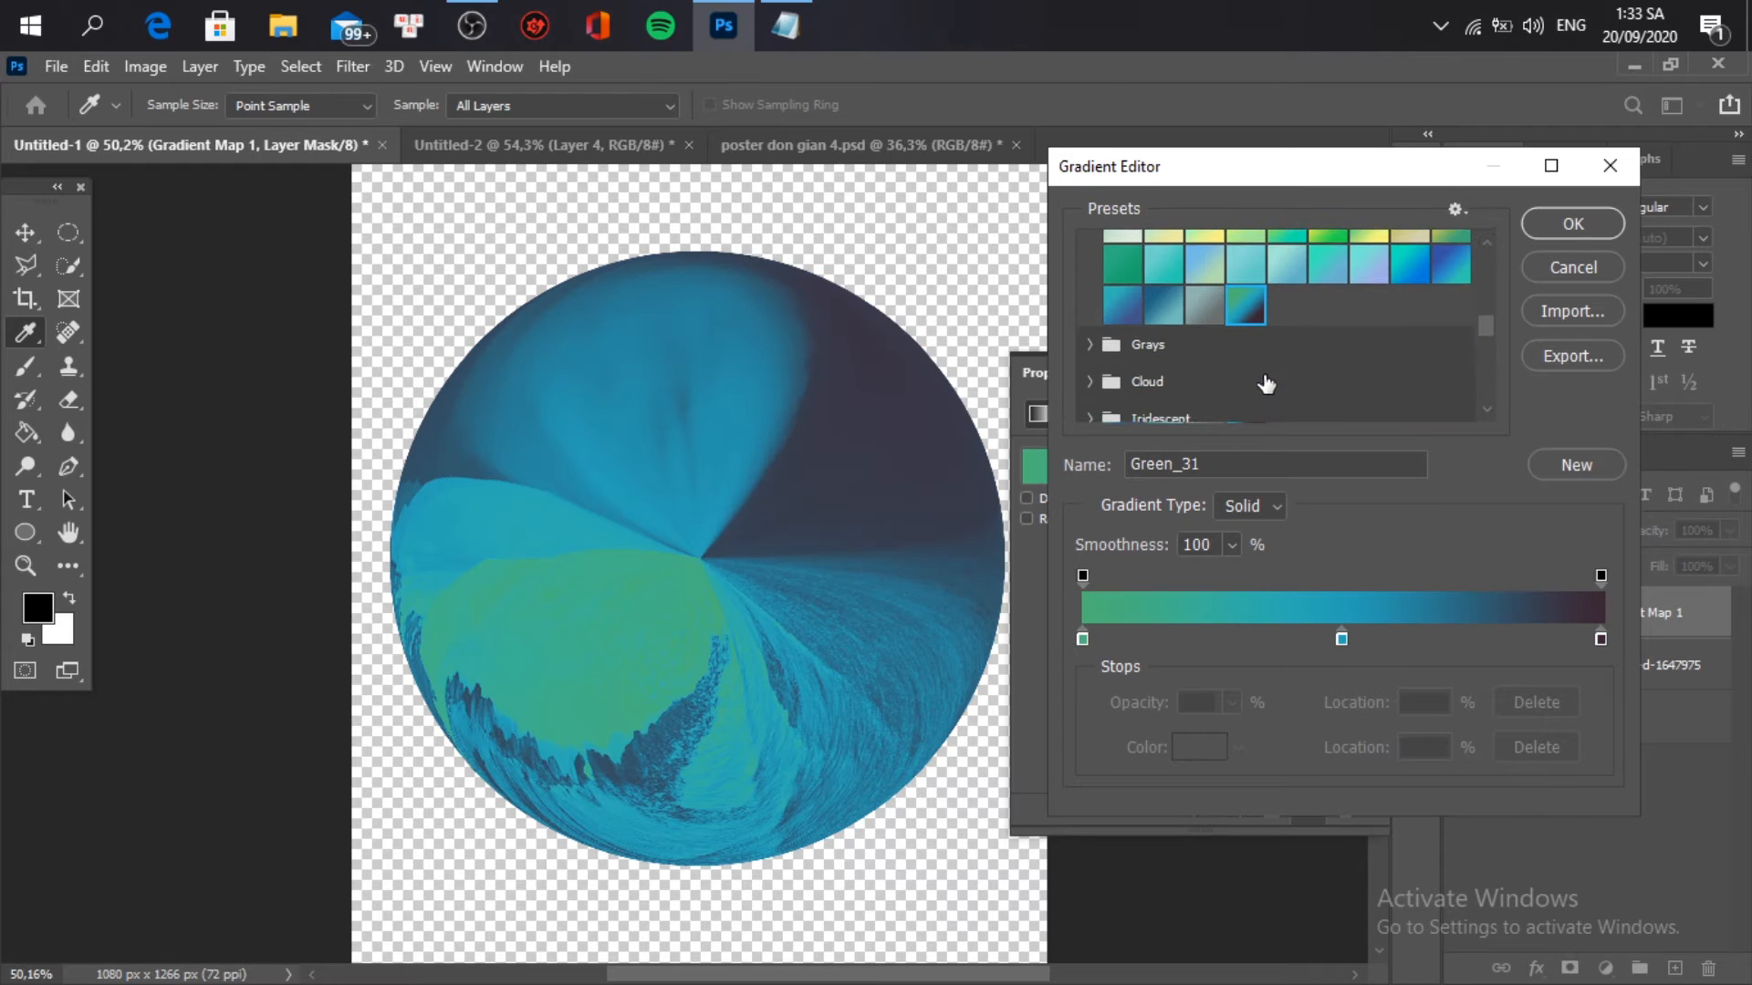
# Step: Try other Greens presets on the gradient map, including Green_27 and Green_29
pyautogui.click(1439, 275)
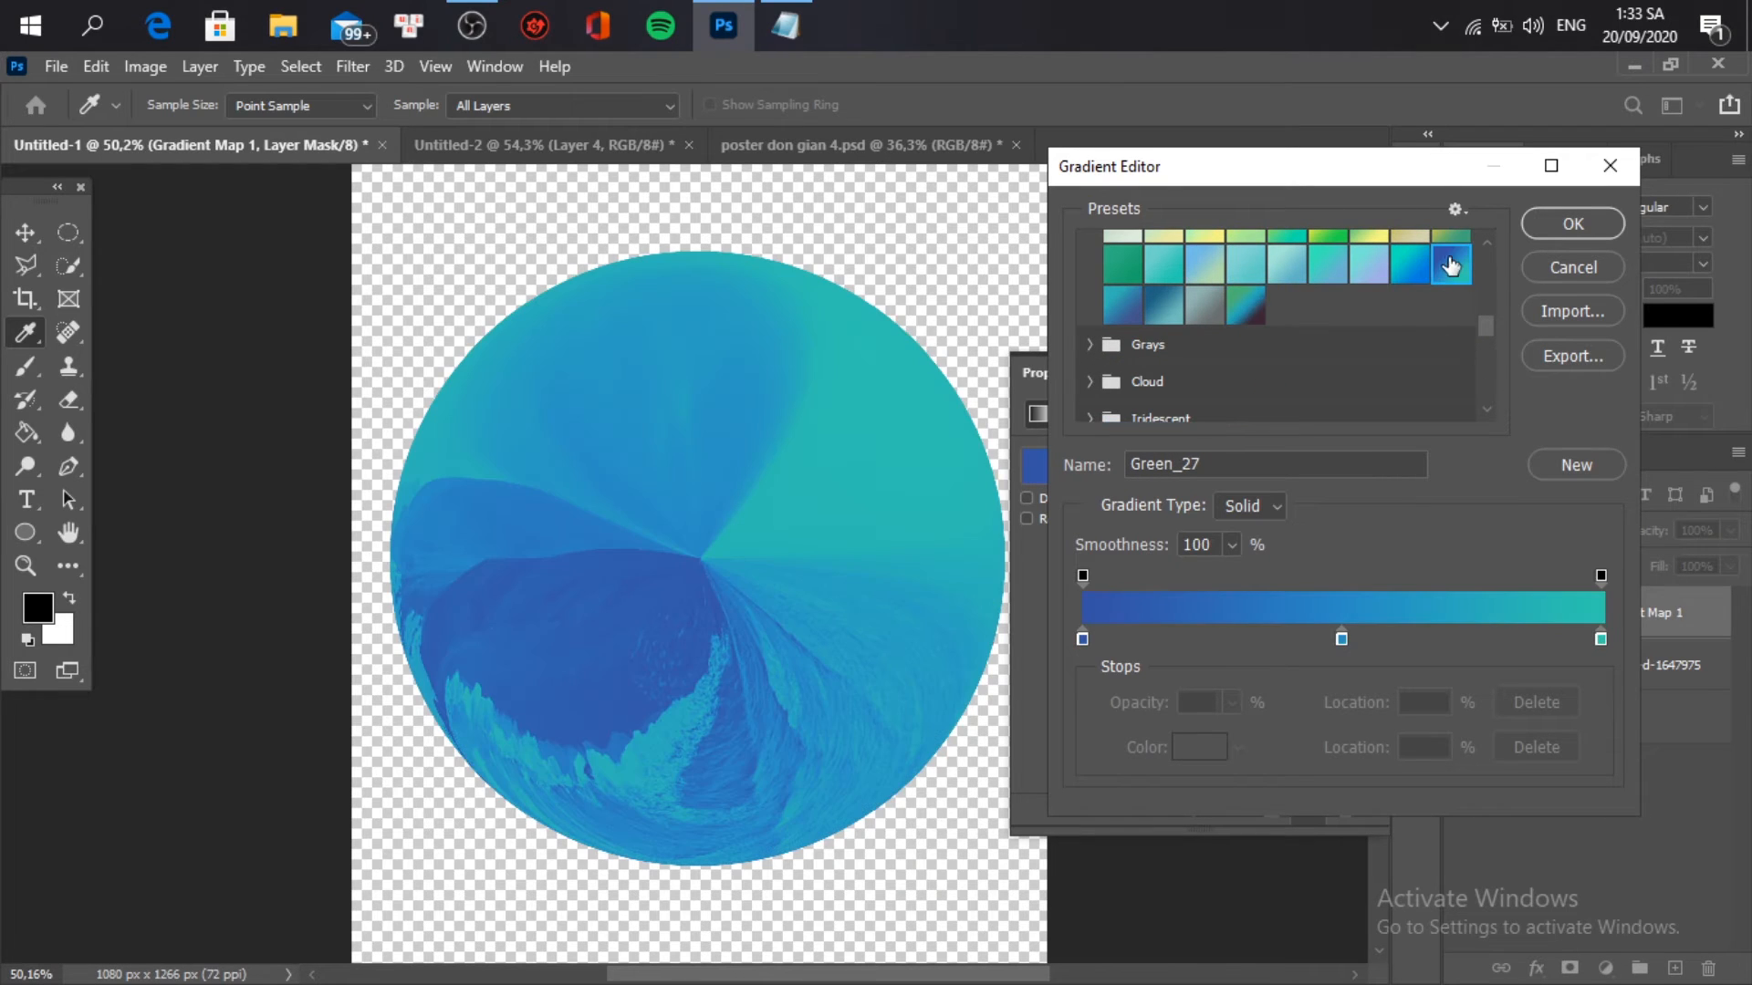
pyautogui.click(1199, 308)
pyautogui.click(1163, 301)
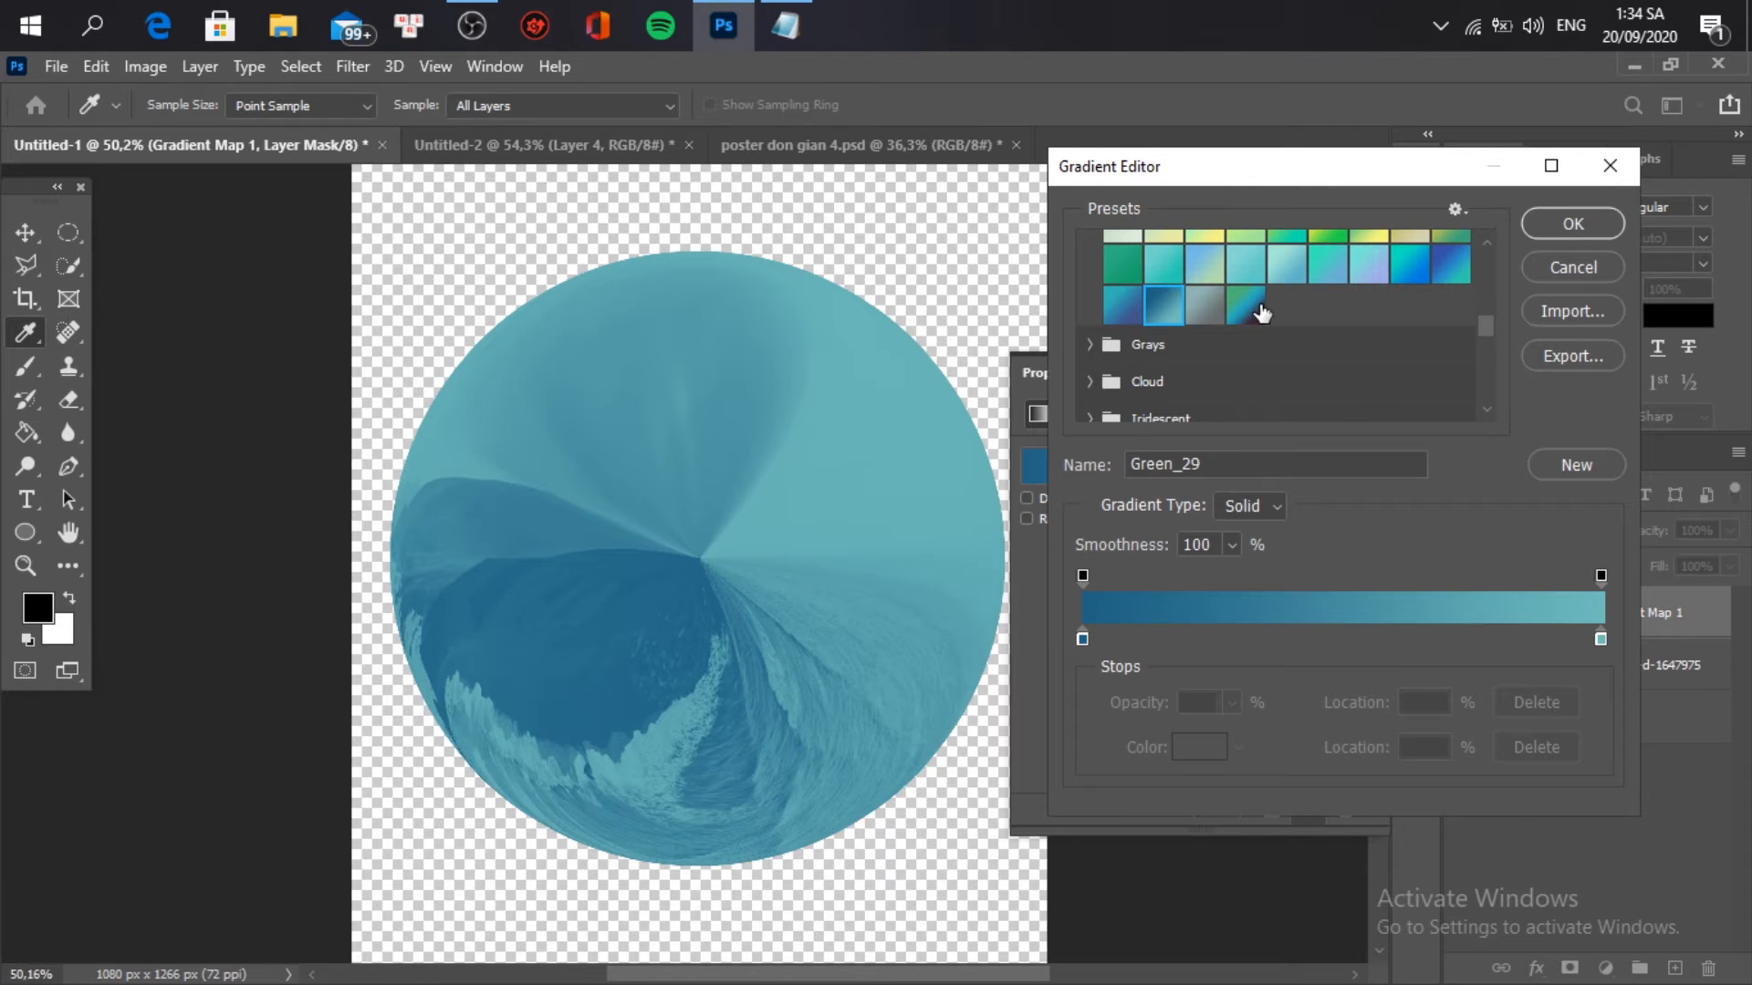
# Step: Reselect the Green_31 preset, accept the gradient and close the adjustment's properties
pyautogui.click(1262, 313)
pyautogui.scroll(-2, 1250, 310)
pyautogui.scroll(1, 1140, 299)
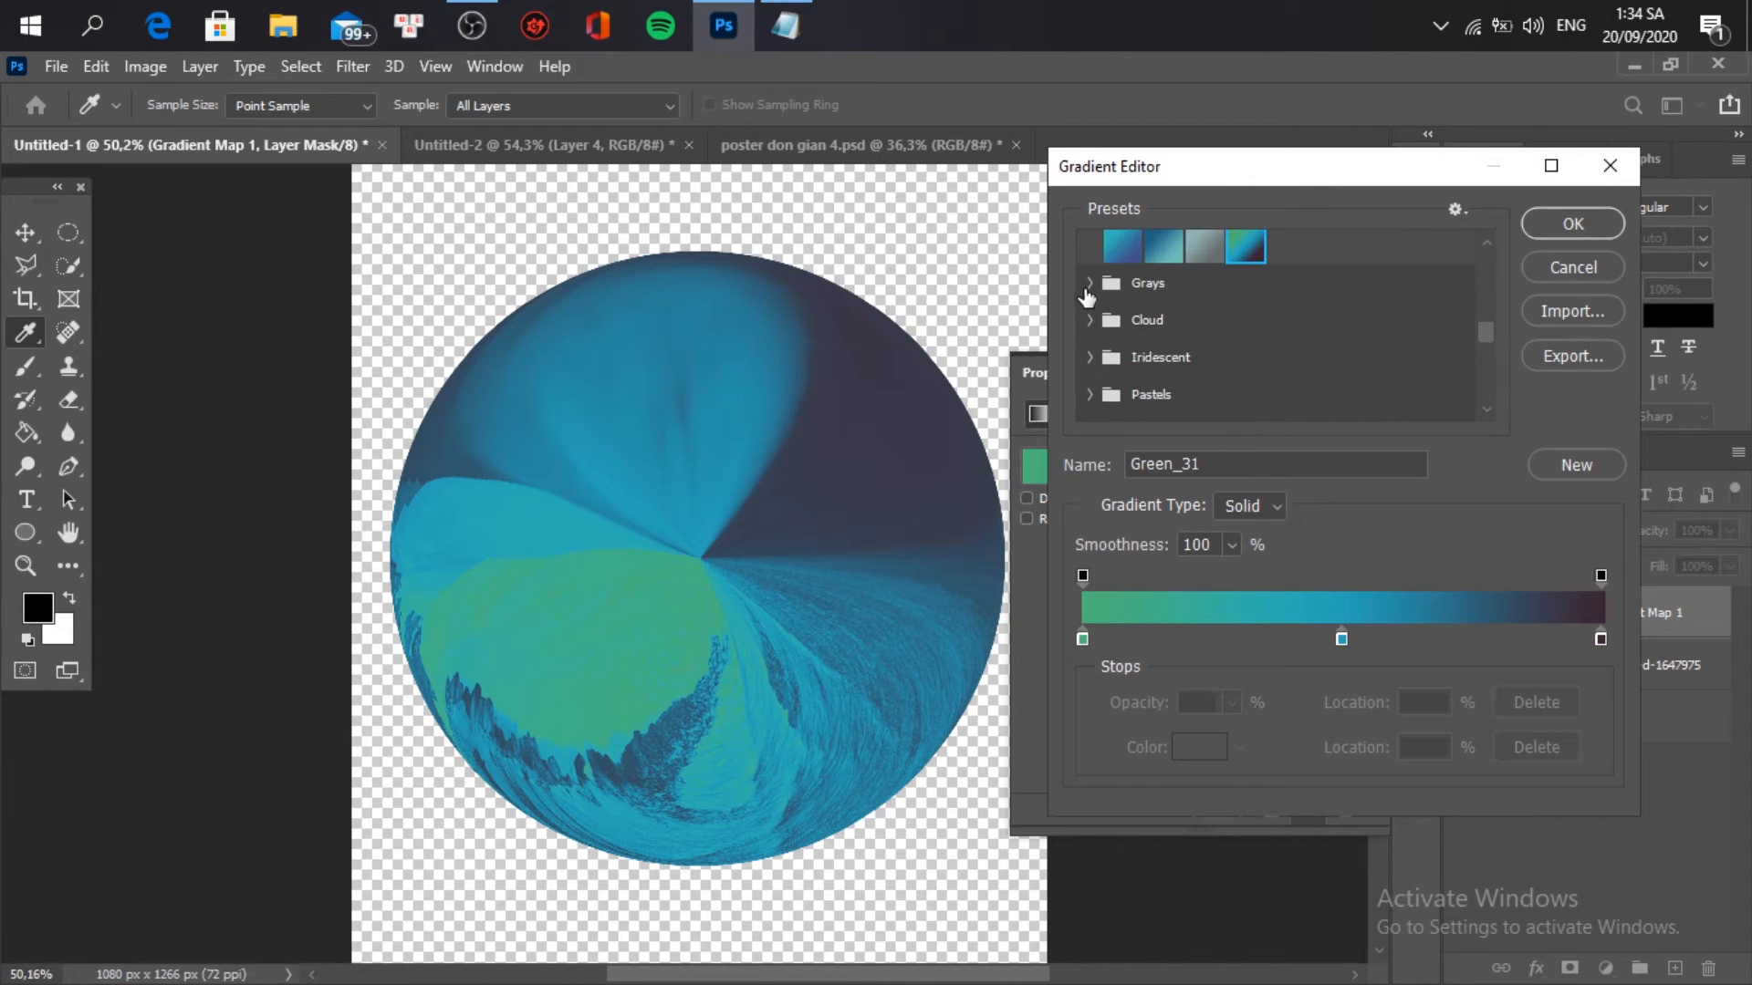
pyautogui.click(1555, 227)
pyautogui.click(1374, 359)
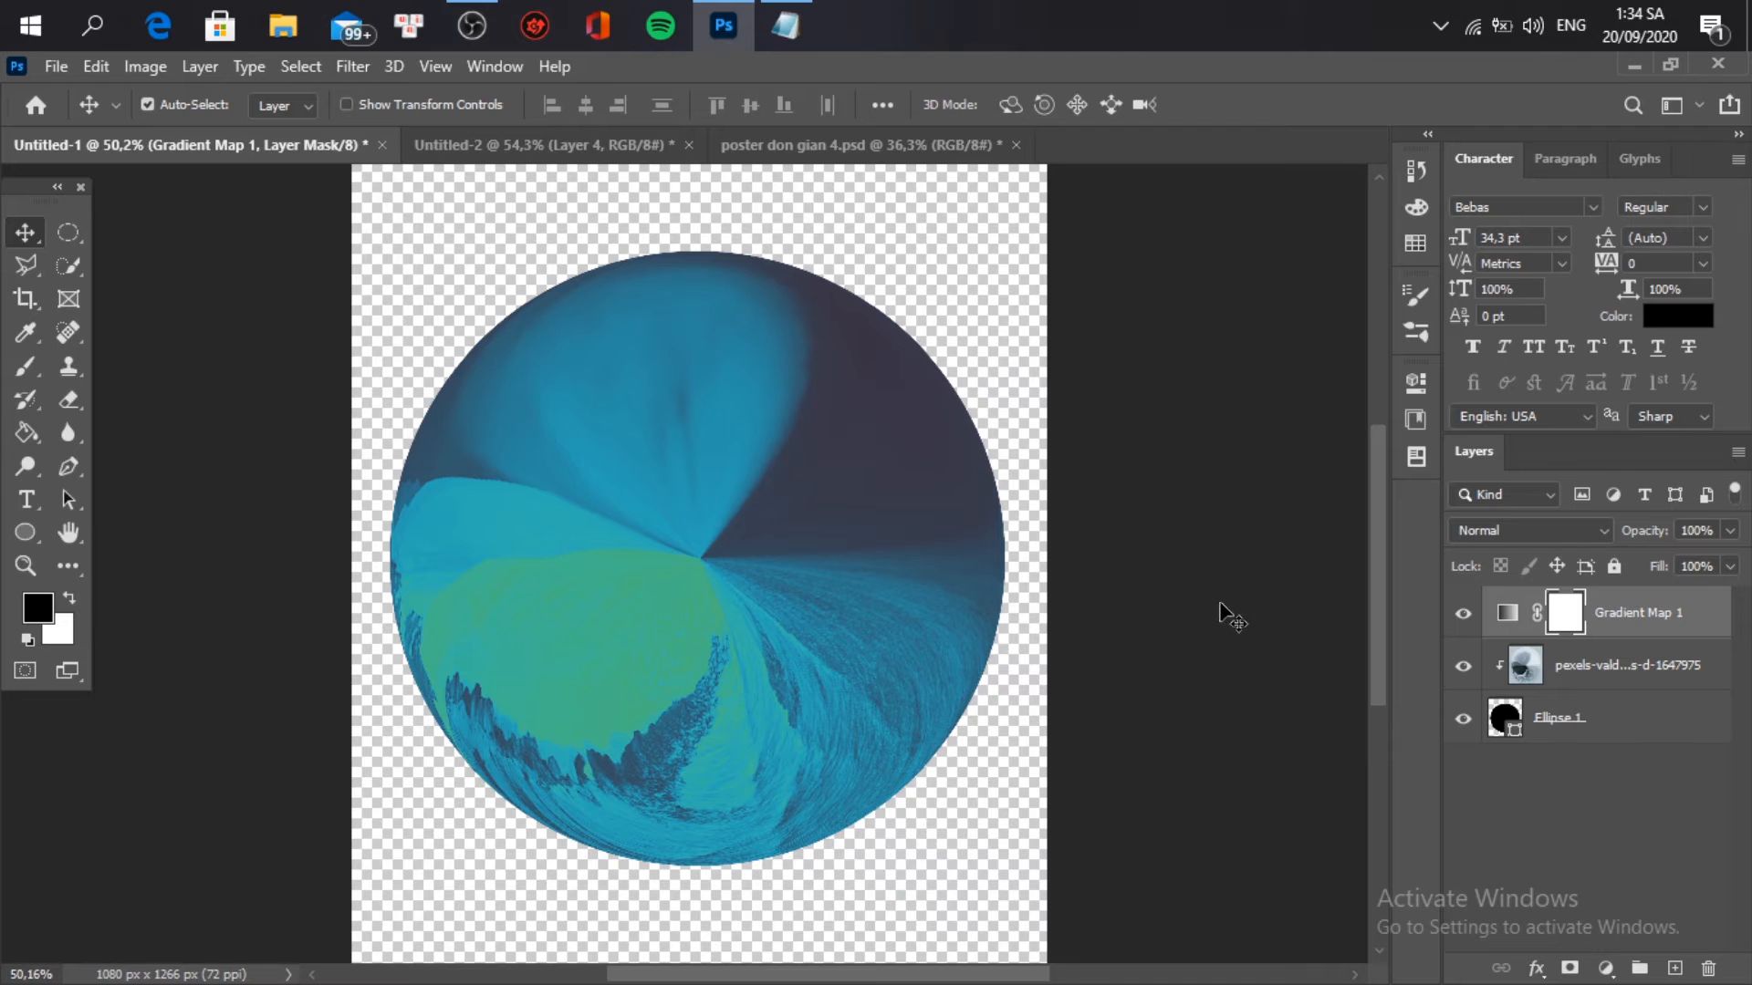
# Step: Stamp all visible layers into a new top layer and open it in the Liquify filter
pyautogui.hotkey('ctrl', 'shift', 'alt', 'e')
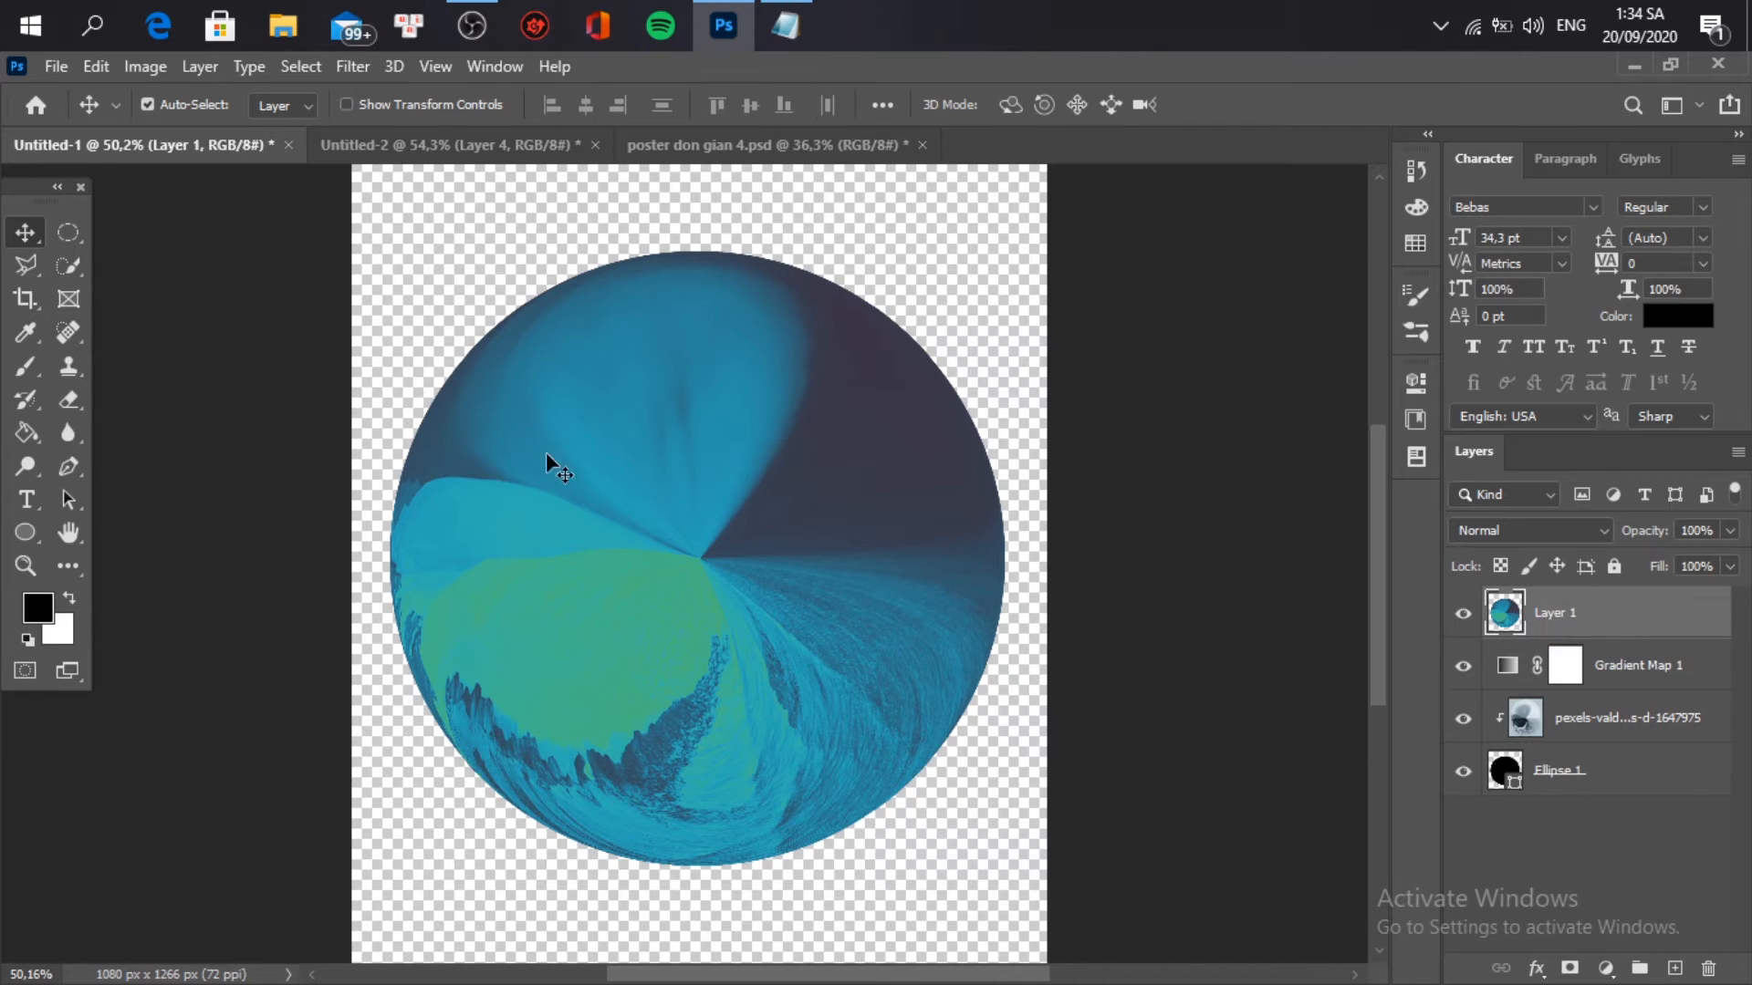
pyautogui.click(354, 65)
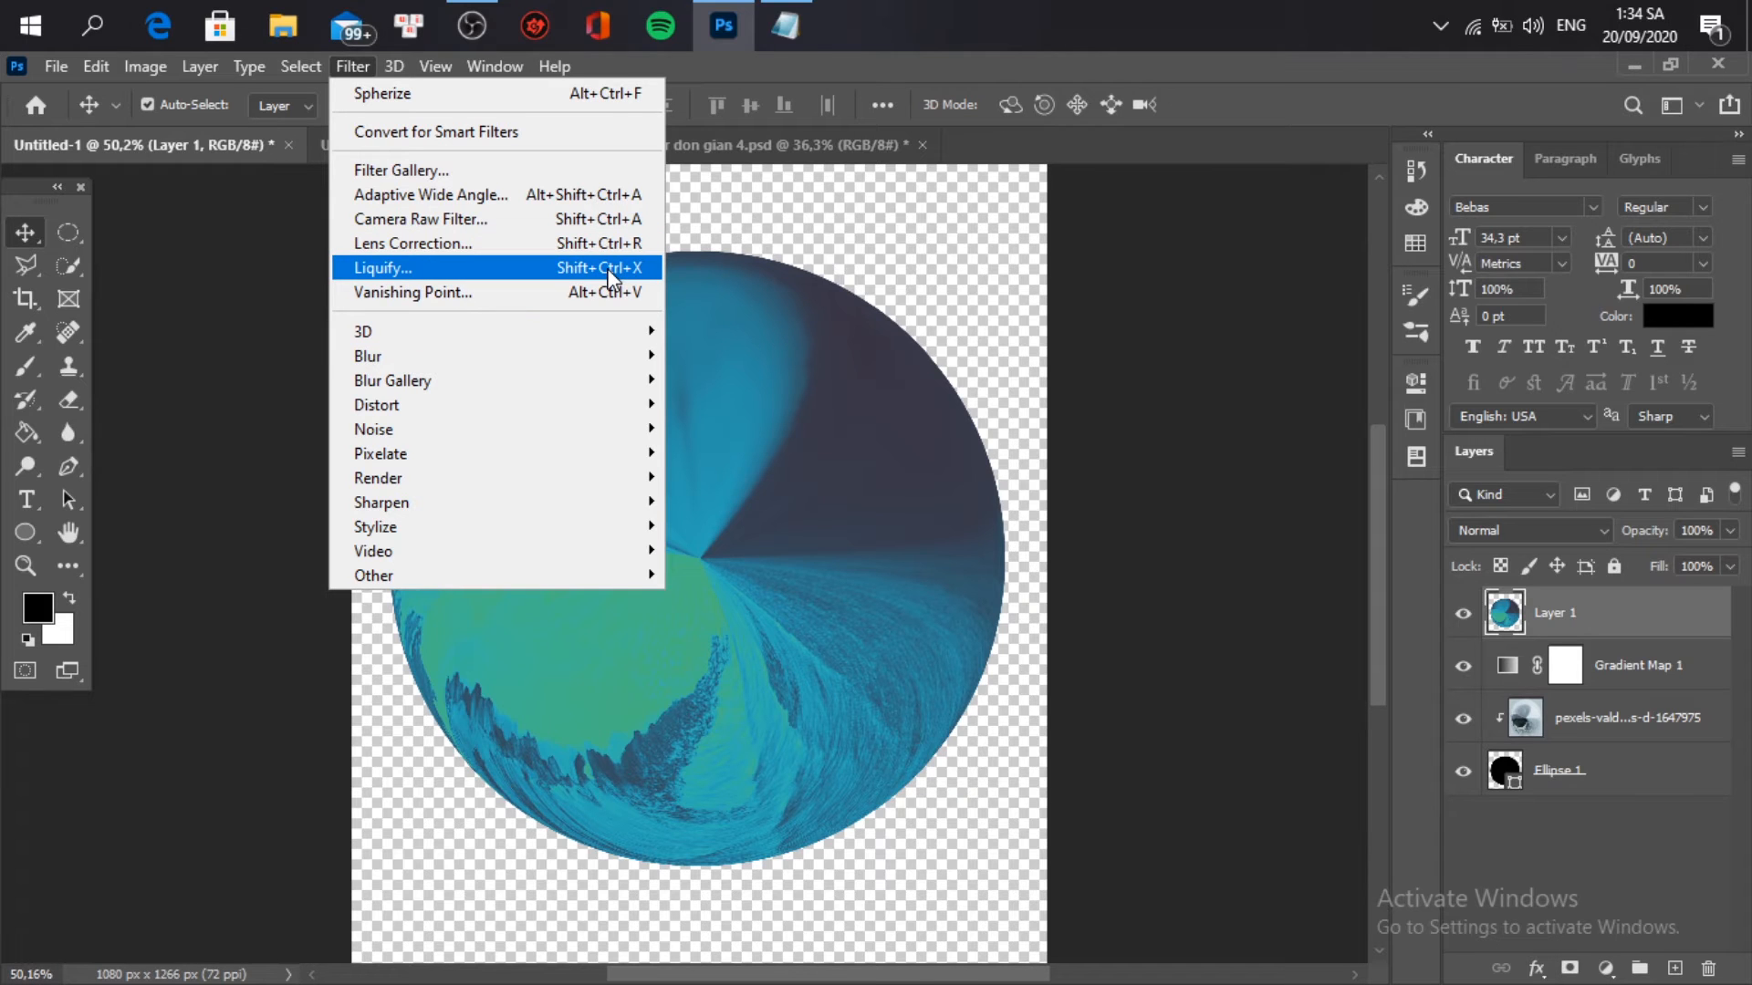
pyautogui.click(636, 271)
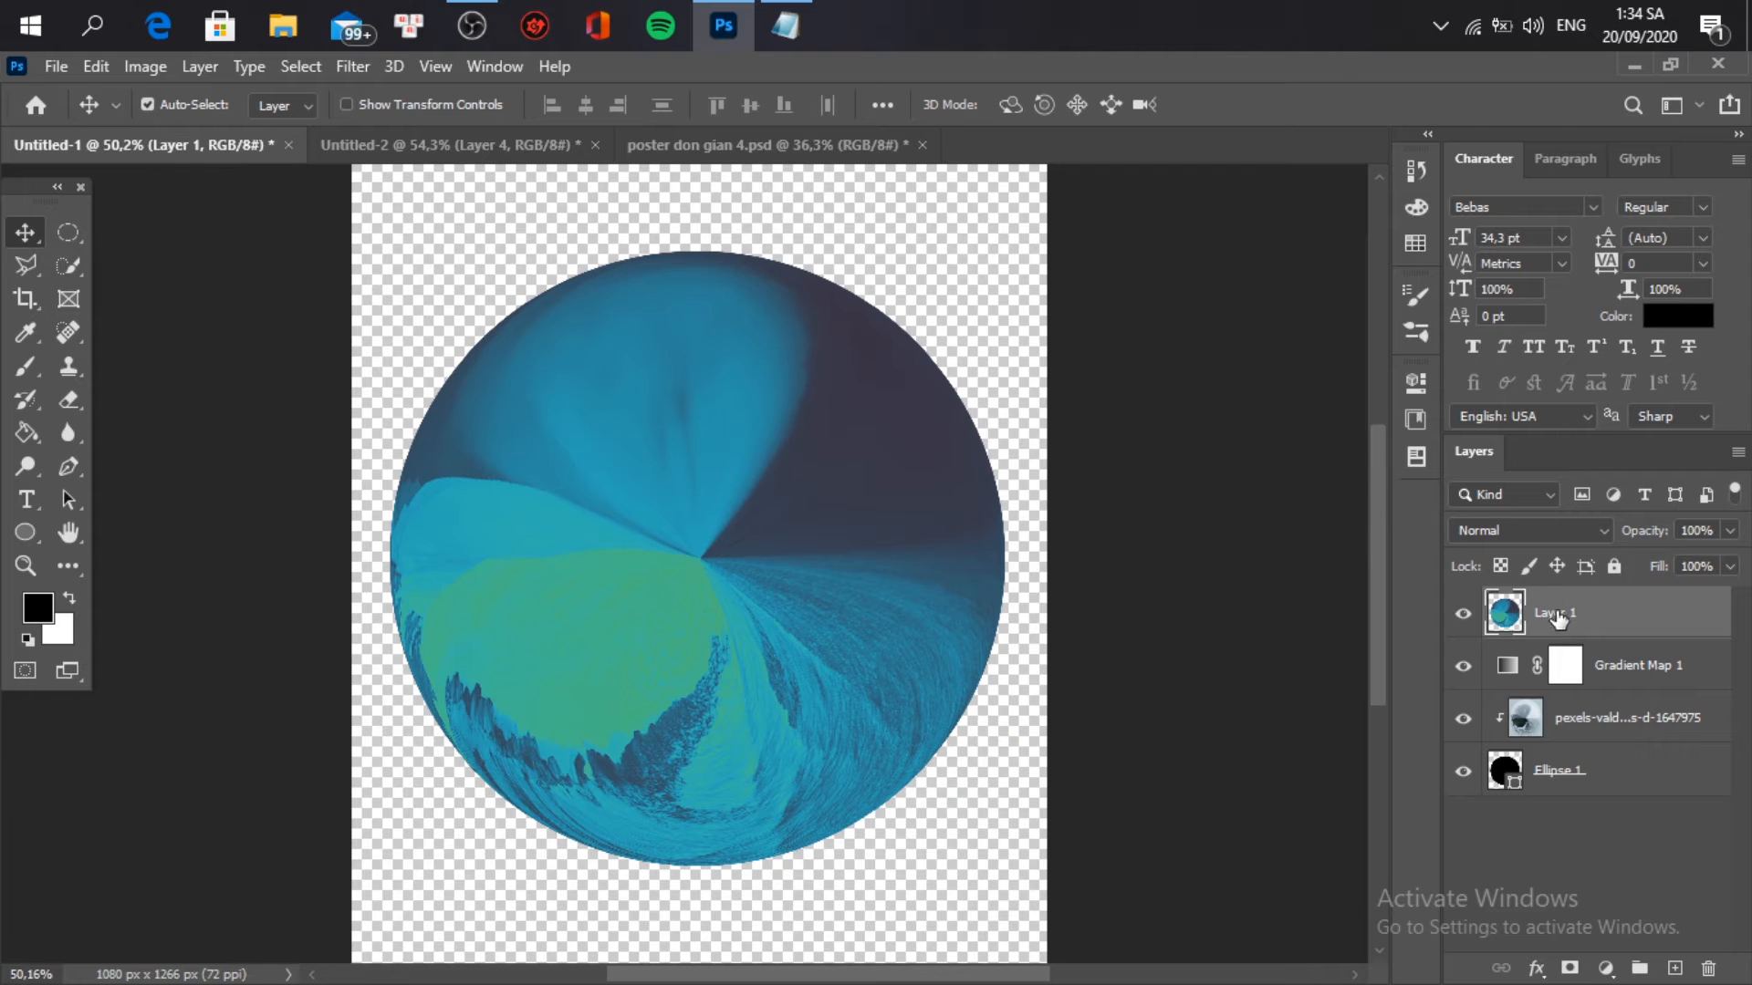
pyautogui.click(354, 66)
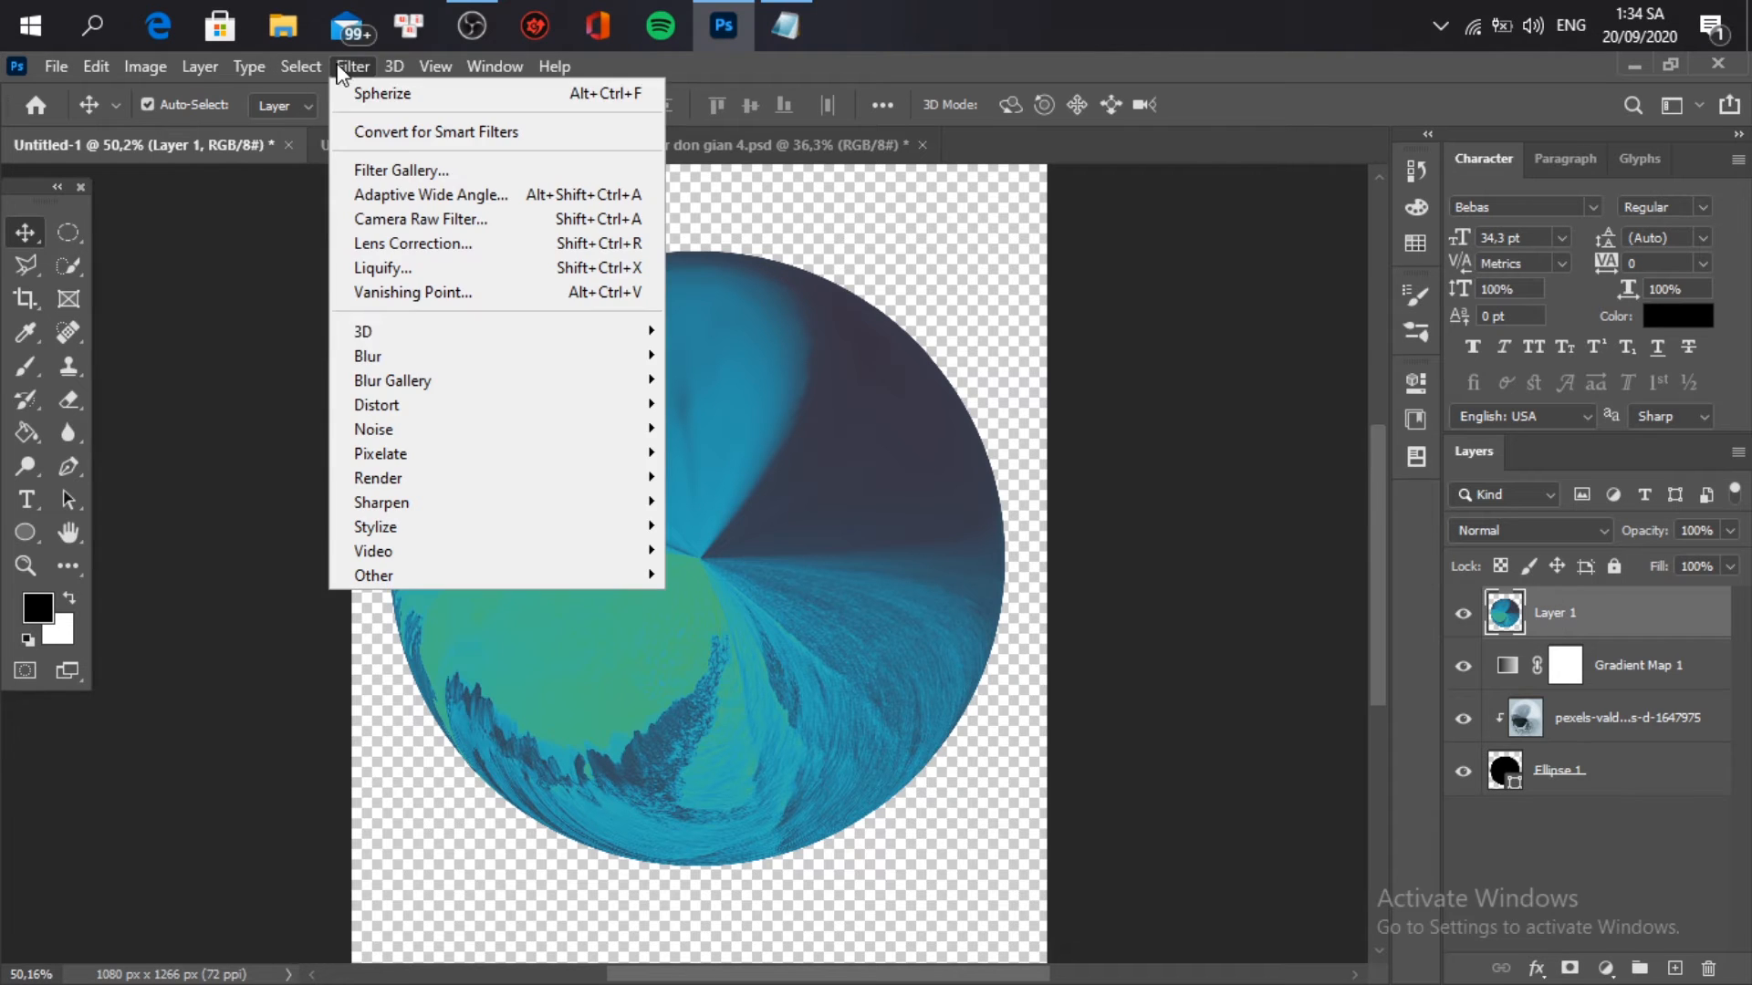
pyautogui.click(539, 272)
pyautogui.click(1055, 471)
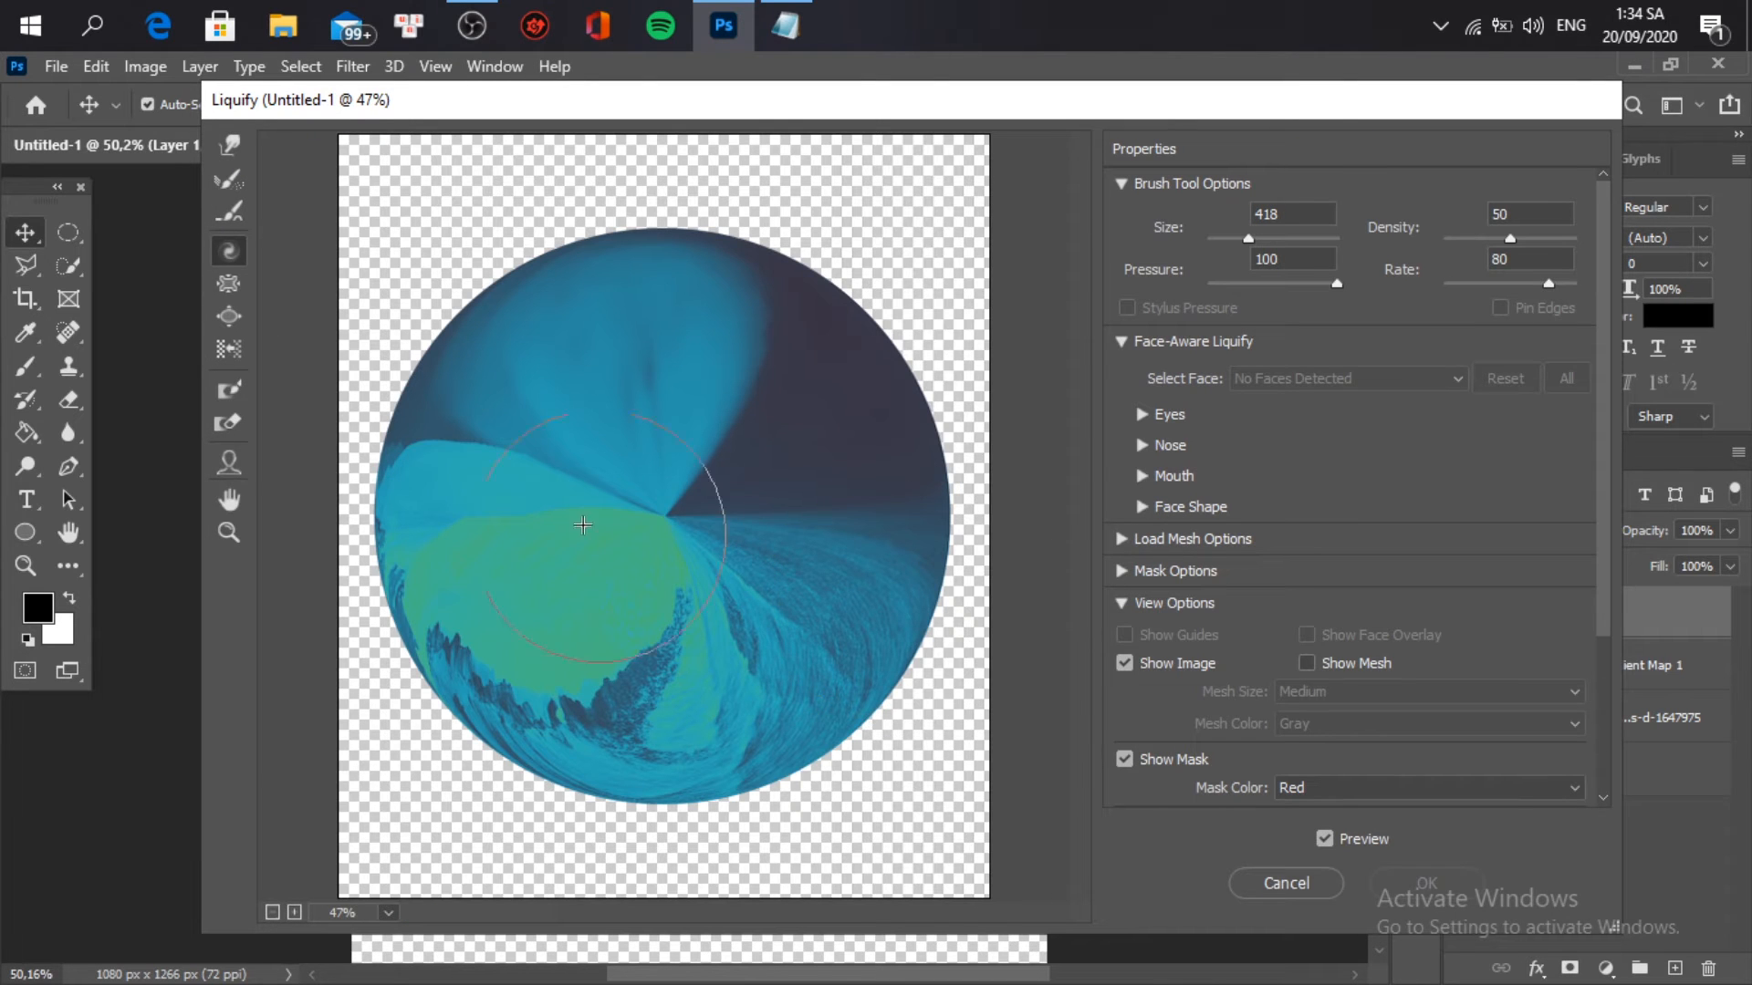
# Step: Twirl the ball's colours into waves with the Liquify Twirl tool at brush size 418, undoing unwanted strokes, and apply the filter
pyautogui.click(233, 246)
pyautogui.moveTo(715, 587)
pyautogui.mouseDown()
pyautogui.moveTo(748, 532)
pyautogui.moveTo(731, 453)
pyautogui.moveTo(639, 439)
pyautogui.moveTo(572, 496)
pyautogui.moveTo(601, 606)
pyautogui.moveTo(663, 628)
pyautogui.moveTo(769, 602)
pyautogui.moveTo(819, 549)
pyautogui.moveTo(815, 476)
pyautogui.moveTo(754, 411)
pyautogui.moveTo(662, 380)
pyautogui.mouseUp()
pyautogui.hotkey('ctrl', 'z')
pyautogui.hotkey('ctrl', 'z')
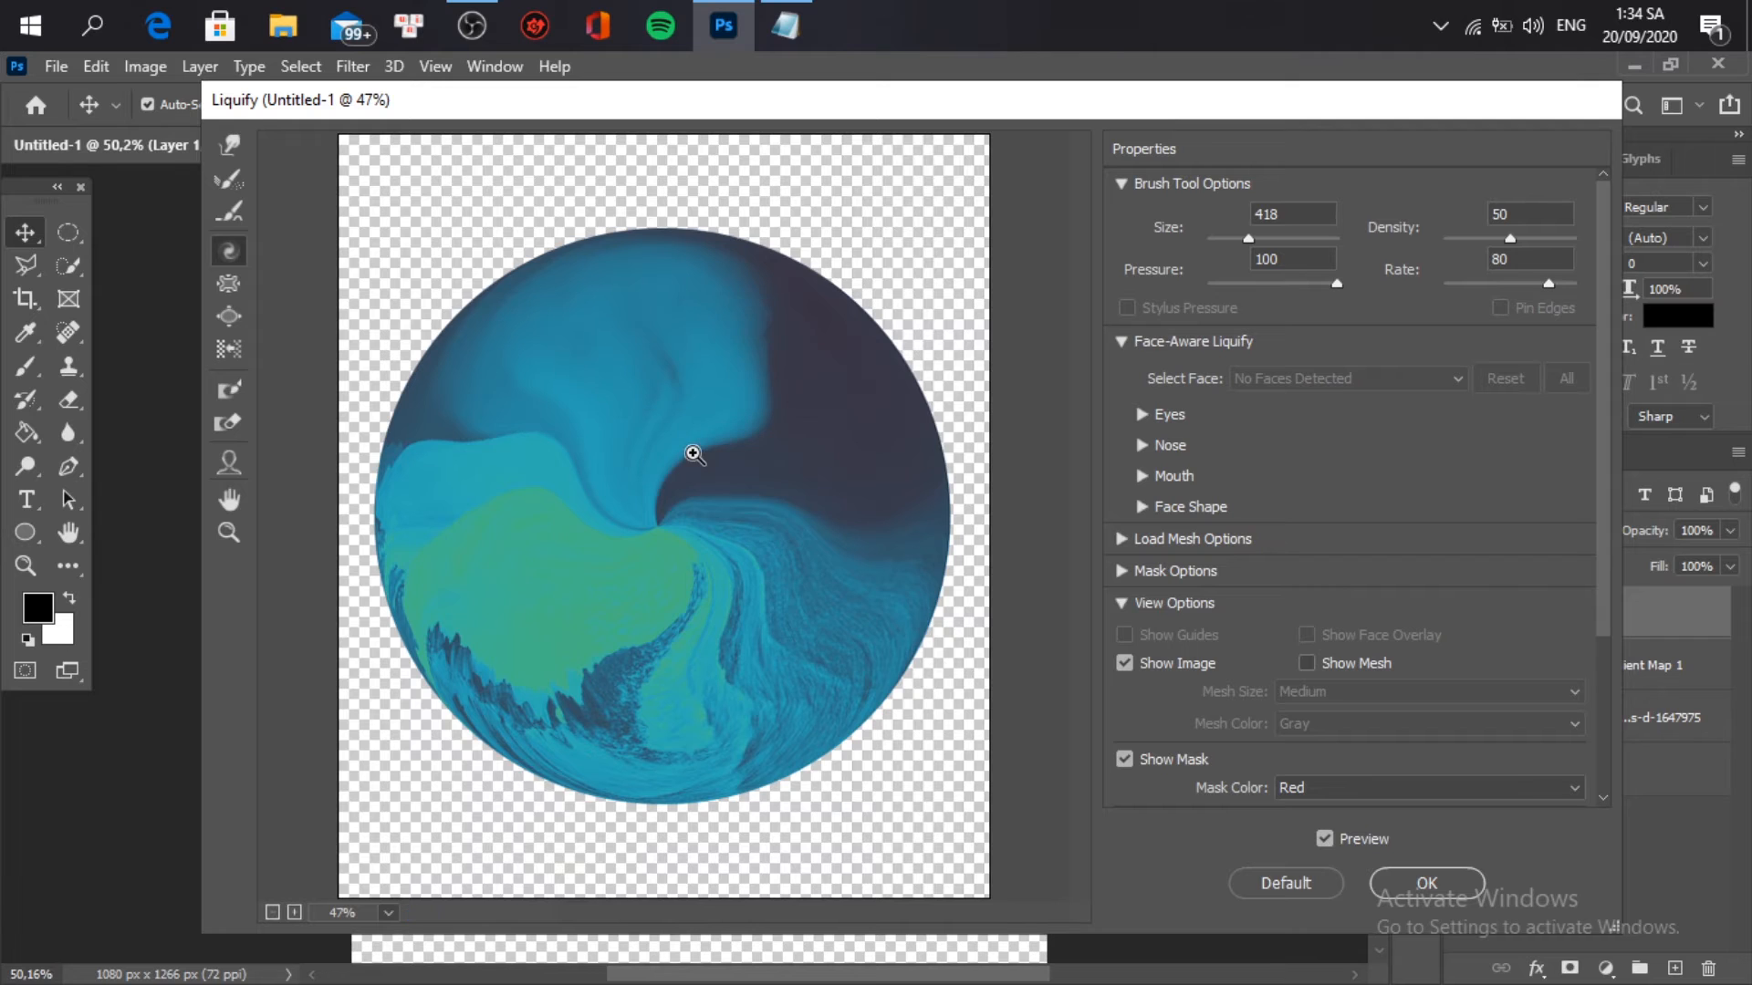
pyautogui.moveTo(559, 438)
pyautogui.mouseDown()
pyautogui.moveTo(553, 492)
pyautogui.moveTo(578, 567)
pyautogui.moveTo(637, 599)
pyautogui.moveTo(738, 576)
pyautogui.moveTo(785, 512)
pyautogui.moveTo(759, 423)
pyautogui.moveTo(705, 371)
pyautogui.moveTo(590, 370)
pyautogui.moveTo(540, 404)
pyautogui.moveTo(508, 517)
pyautogui.moveTo(531, 600)
pyautogui.moveTo(582, 635)
pyautogui.moveTo(681, 653)
pyautogui.moveTo(774, 614)
pyautogui.moveTo(799, 584)
pyautogui.moveTo(800, 504)
pyautogui.moveTo(770, 438)
pyautogui.moveTo(630, 392)
pyautogui.moveTo(570, 470)
pyautogui.moveTo(549, 448)
pyautogui.moveTo(607, 586)
pyautogui.moveTo(773, 585)
pyautogui.moveTo(623, 626)
pyautogui.moveTo(649, 640)
pyautogui.moveTo(755, 614)
pyautogui.moveTo(808, 534)
pyautogui.moveTo(777, 452)
pyautogui.moveTo(712, 417)
pyautogui.moveTo(634, 447)
pyautogui.moveTo(605, 561)
pyautogui.mouseUp()
pyautogui.moveTo(553, 414)
pyautogui.mouseDown()
pyautogui.moveTo(543, 512)
pyautogui.moveTo(597, 585)
pyautogui.moveTo(731, 644)
pyautogui.moveTo(659, 650)
pyautogui.moveTo(582, 613)
pyautogui.moveTo(644, 637)
pyautogui.moveTo(757, 611)
pyautogui.moveTo(774, 510)
pyautogui.moveTo(729, 421)
pyautogui.moveTo(641, 414)
pyautogui.moveTo(595, 514)
pyautogui.moveTo(596, 563)
pyautogui.moveTo(686, 634)
pyautogui.moveTo(768, 653)
pyautogui.mouseUp()
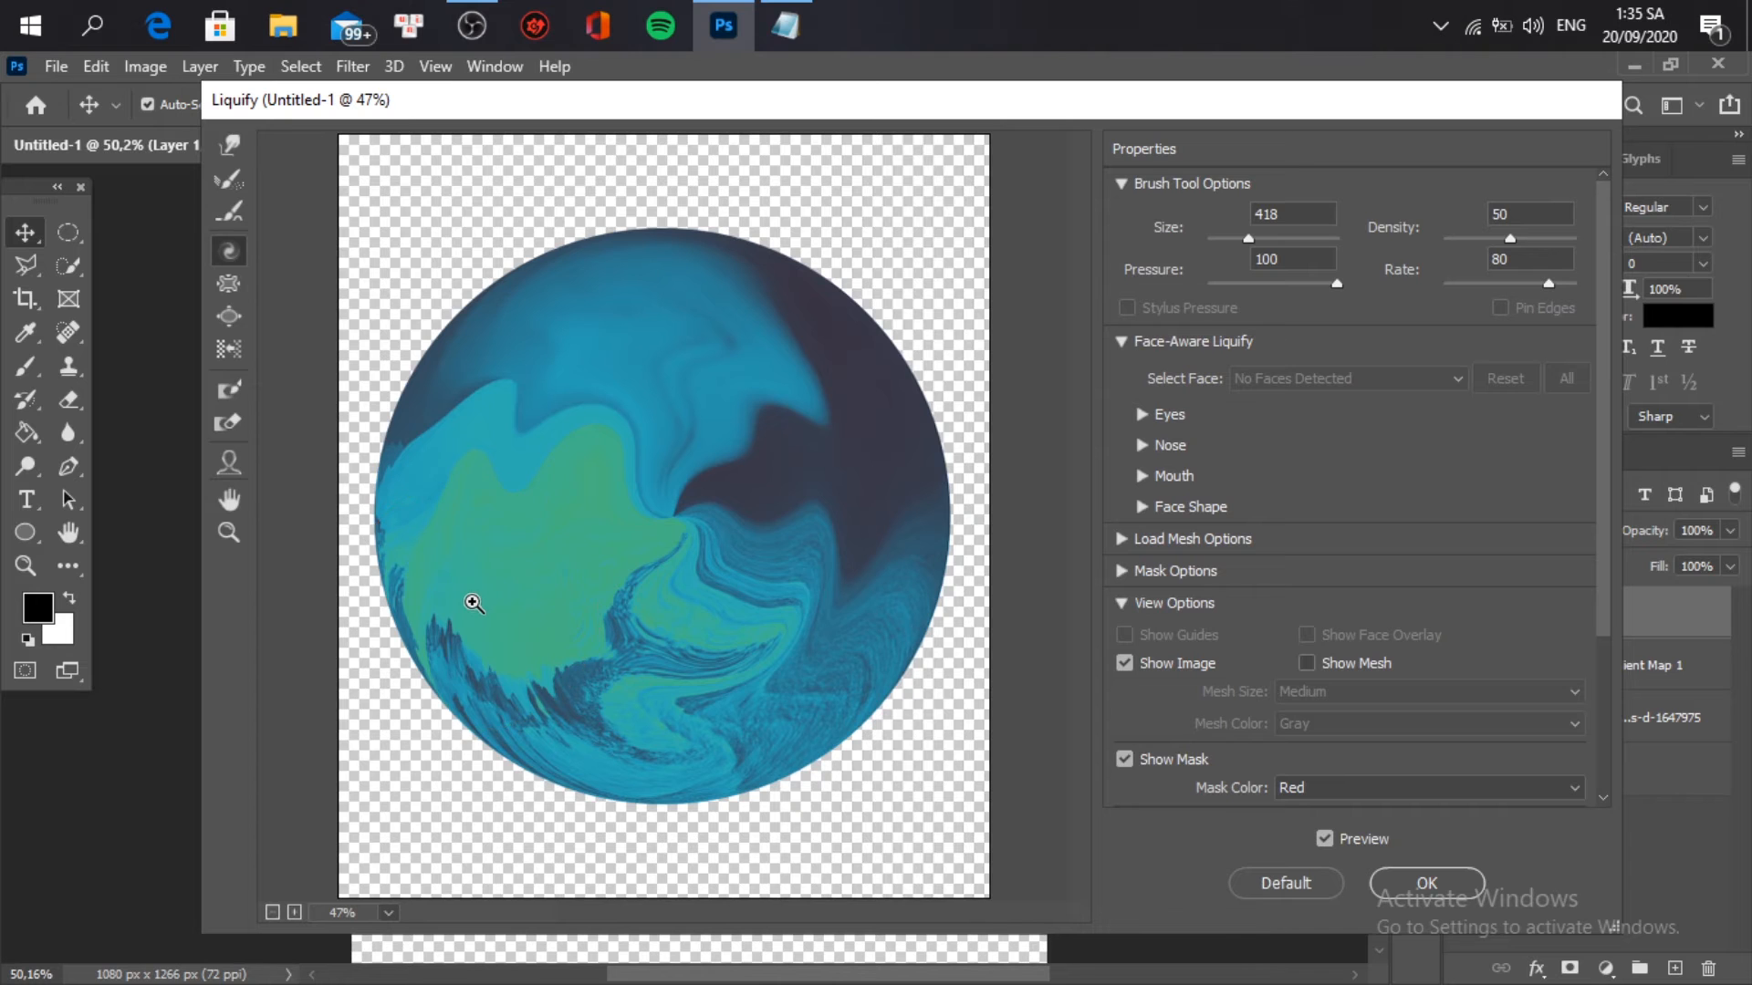
pyautogui.hotkey('ctrl', 'z')
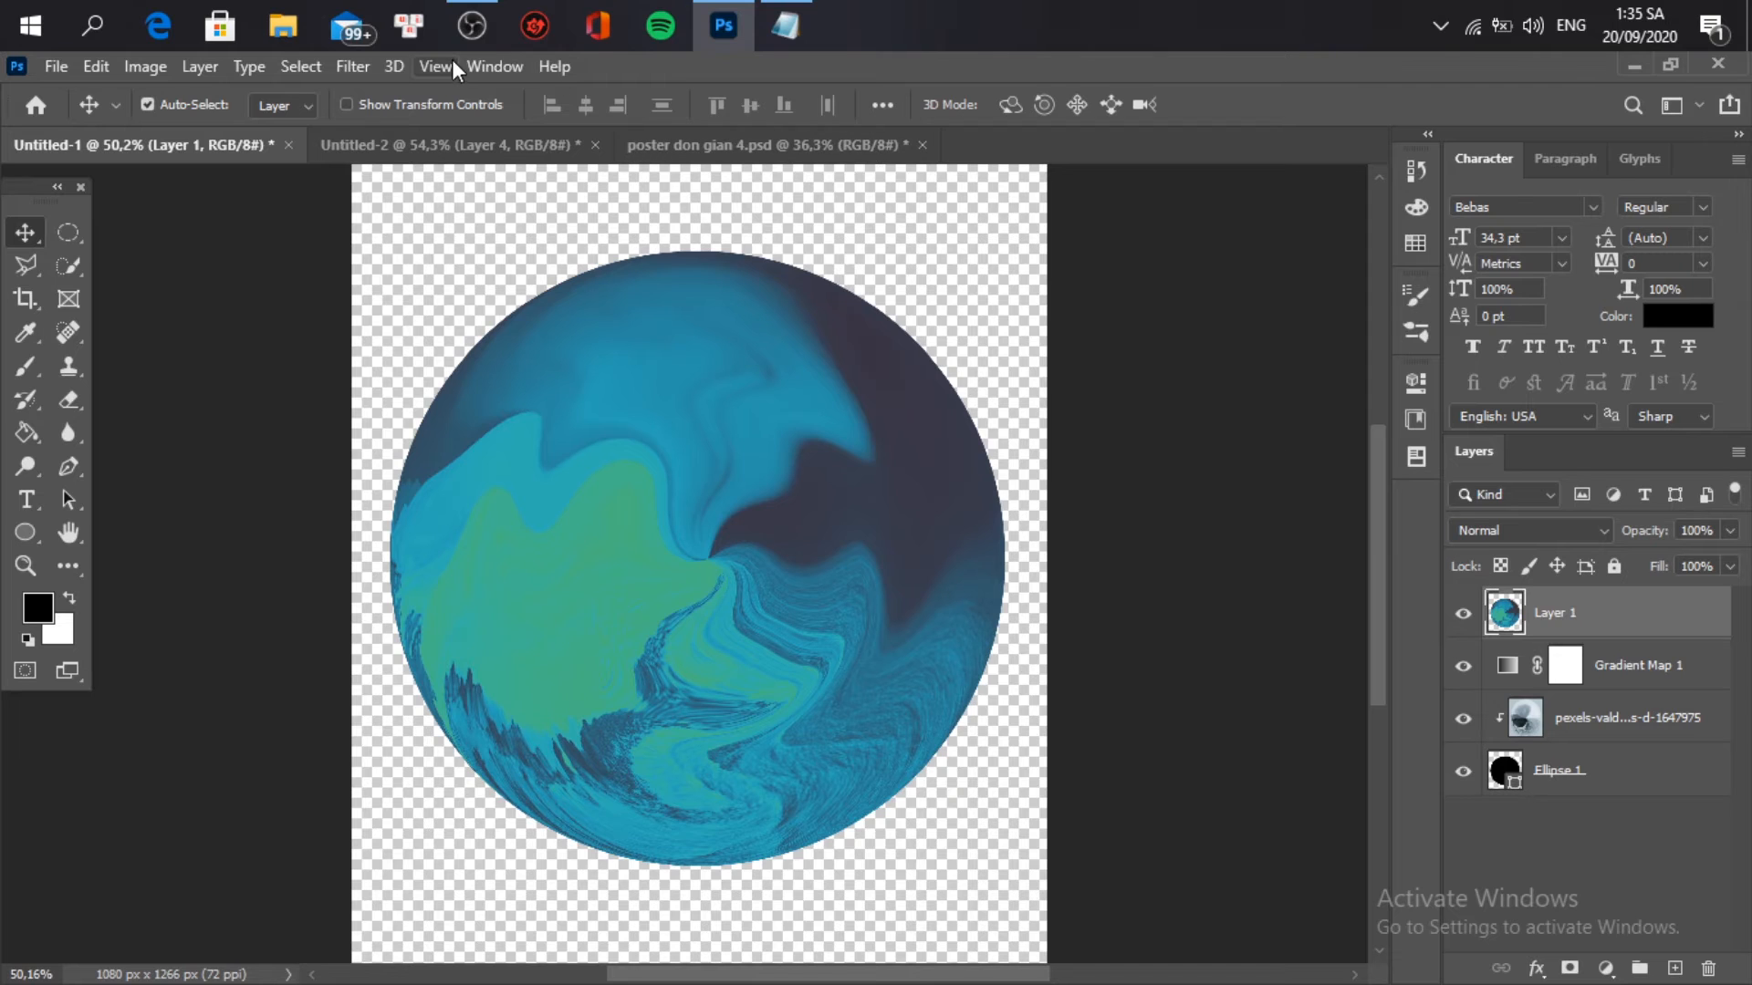
# Step: Apply a Radial Blur to Layer 1 with amount 10, Spin method and Best quality
pyautogui.click(353, 67)
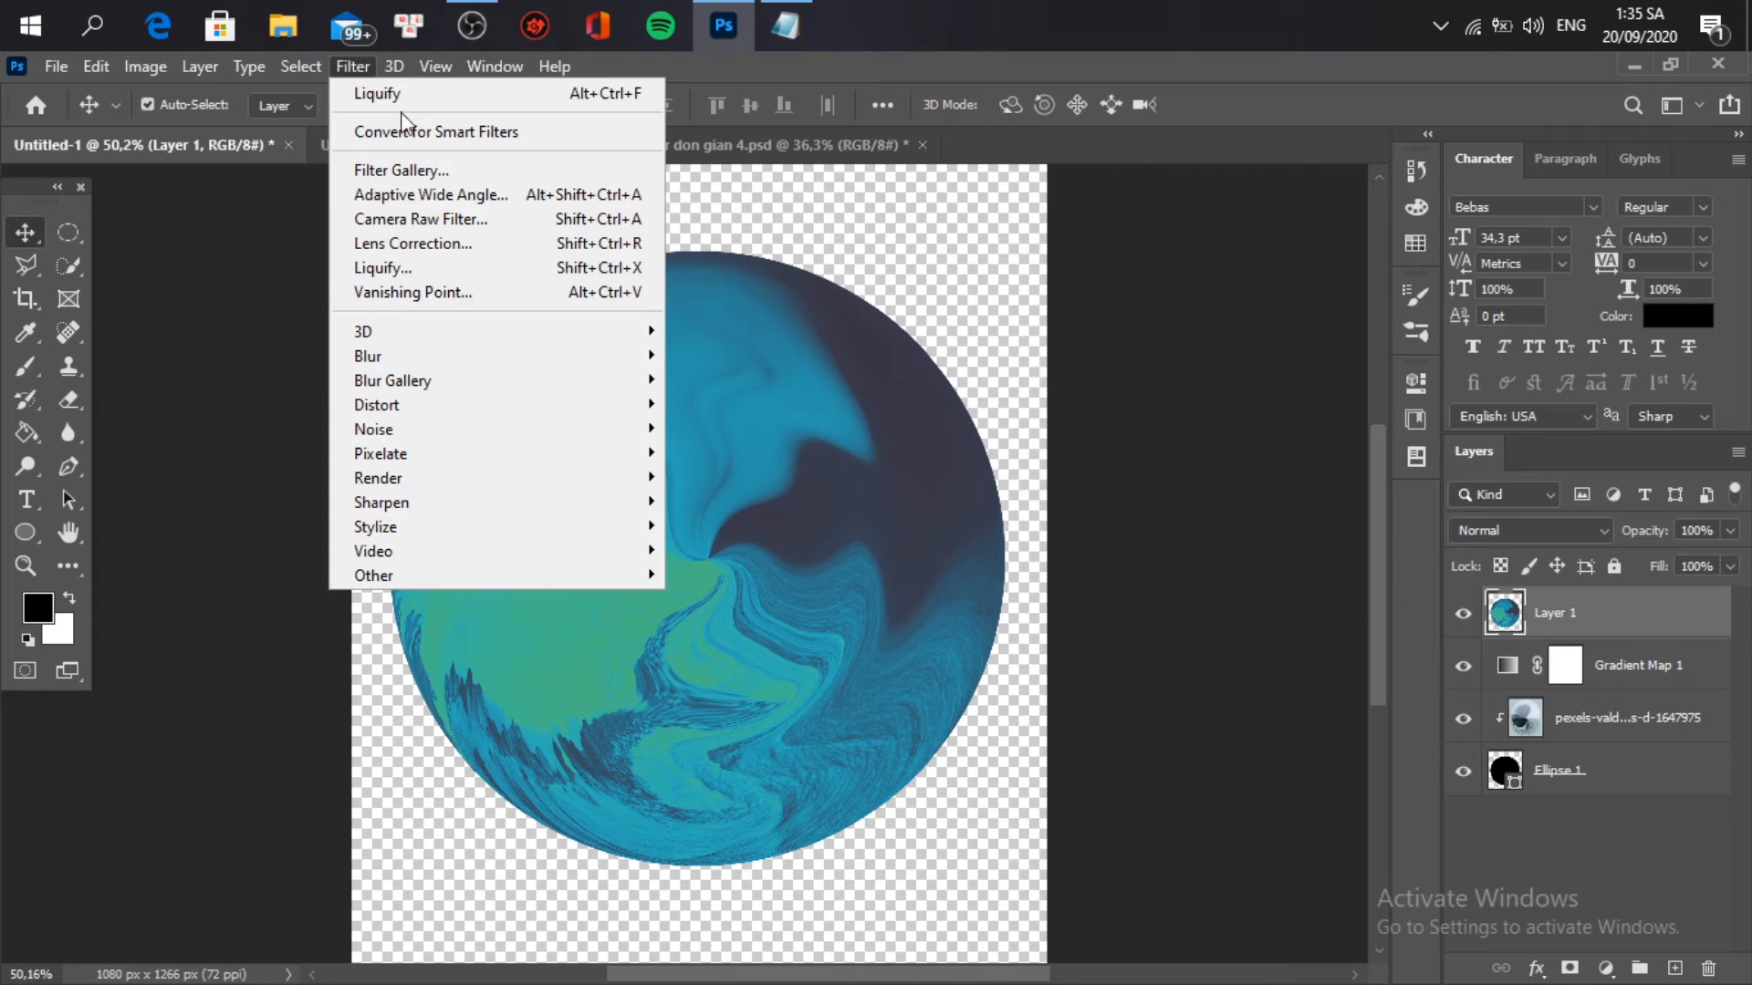
pyautogui.moveTo(626, 358)
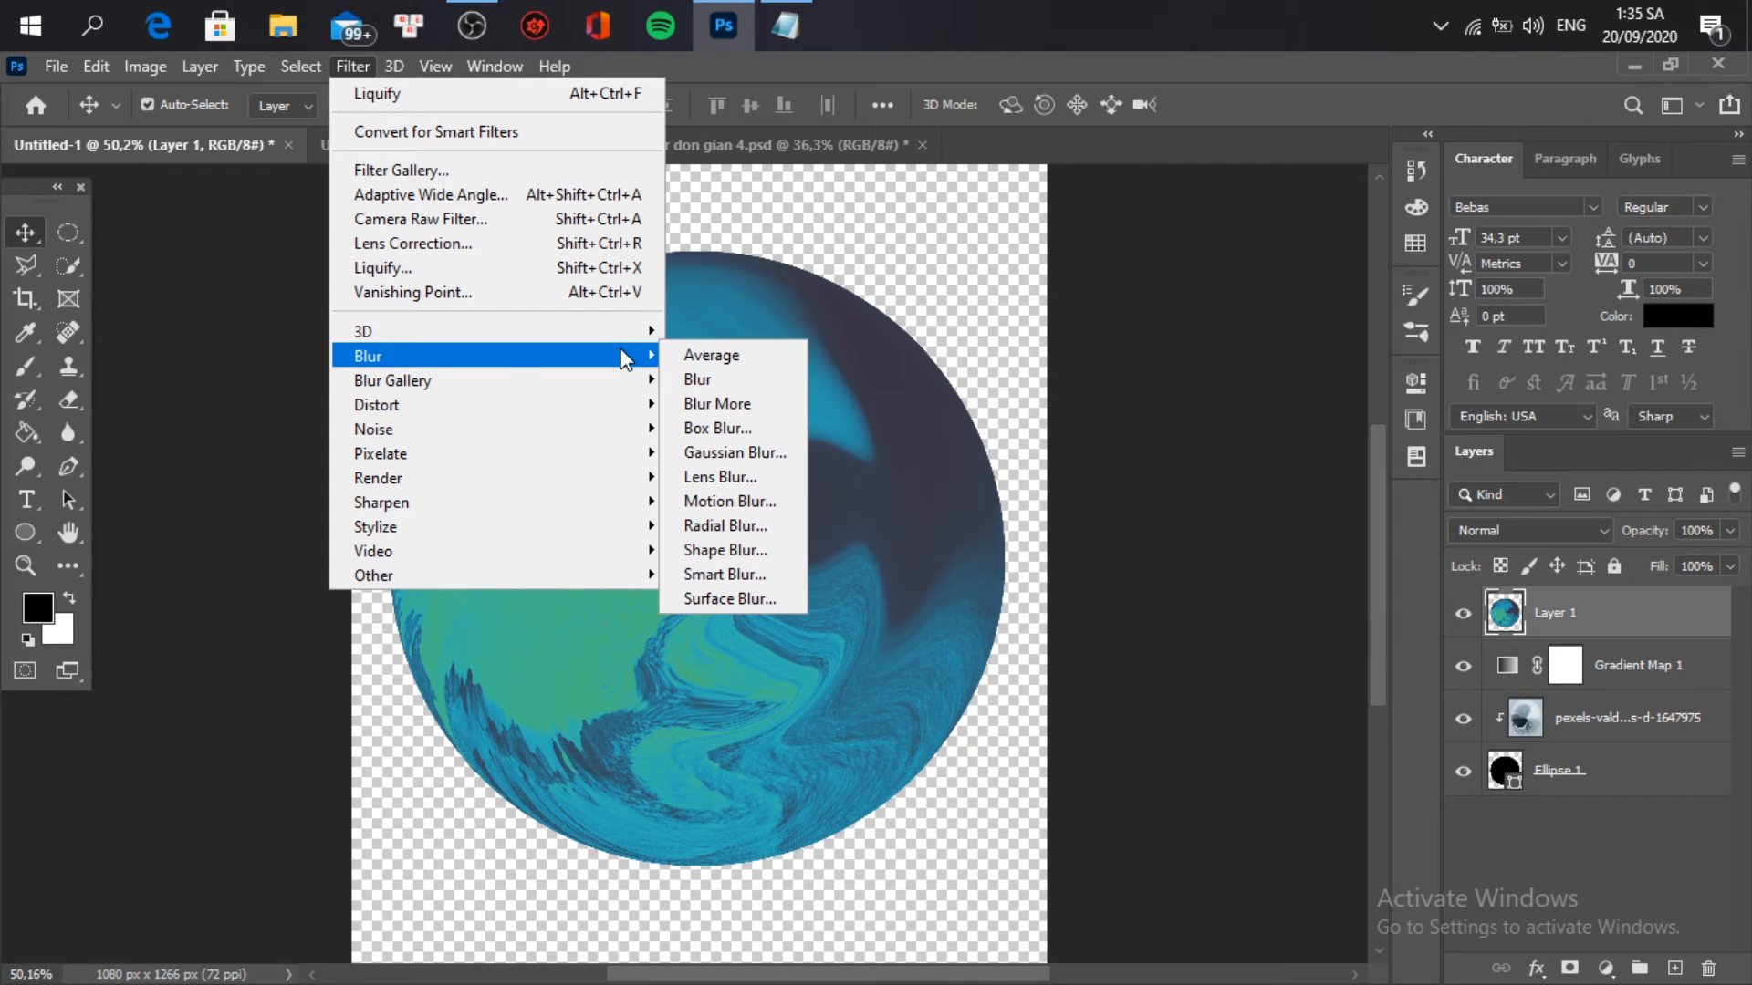
pyautogui.click(759, 526)
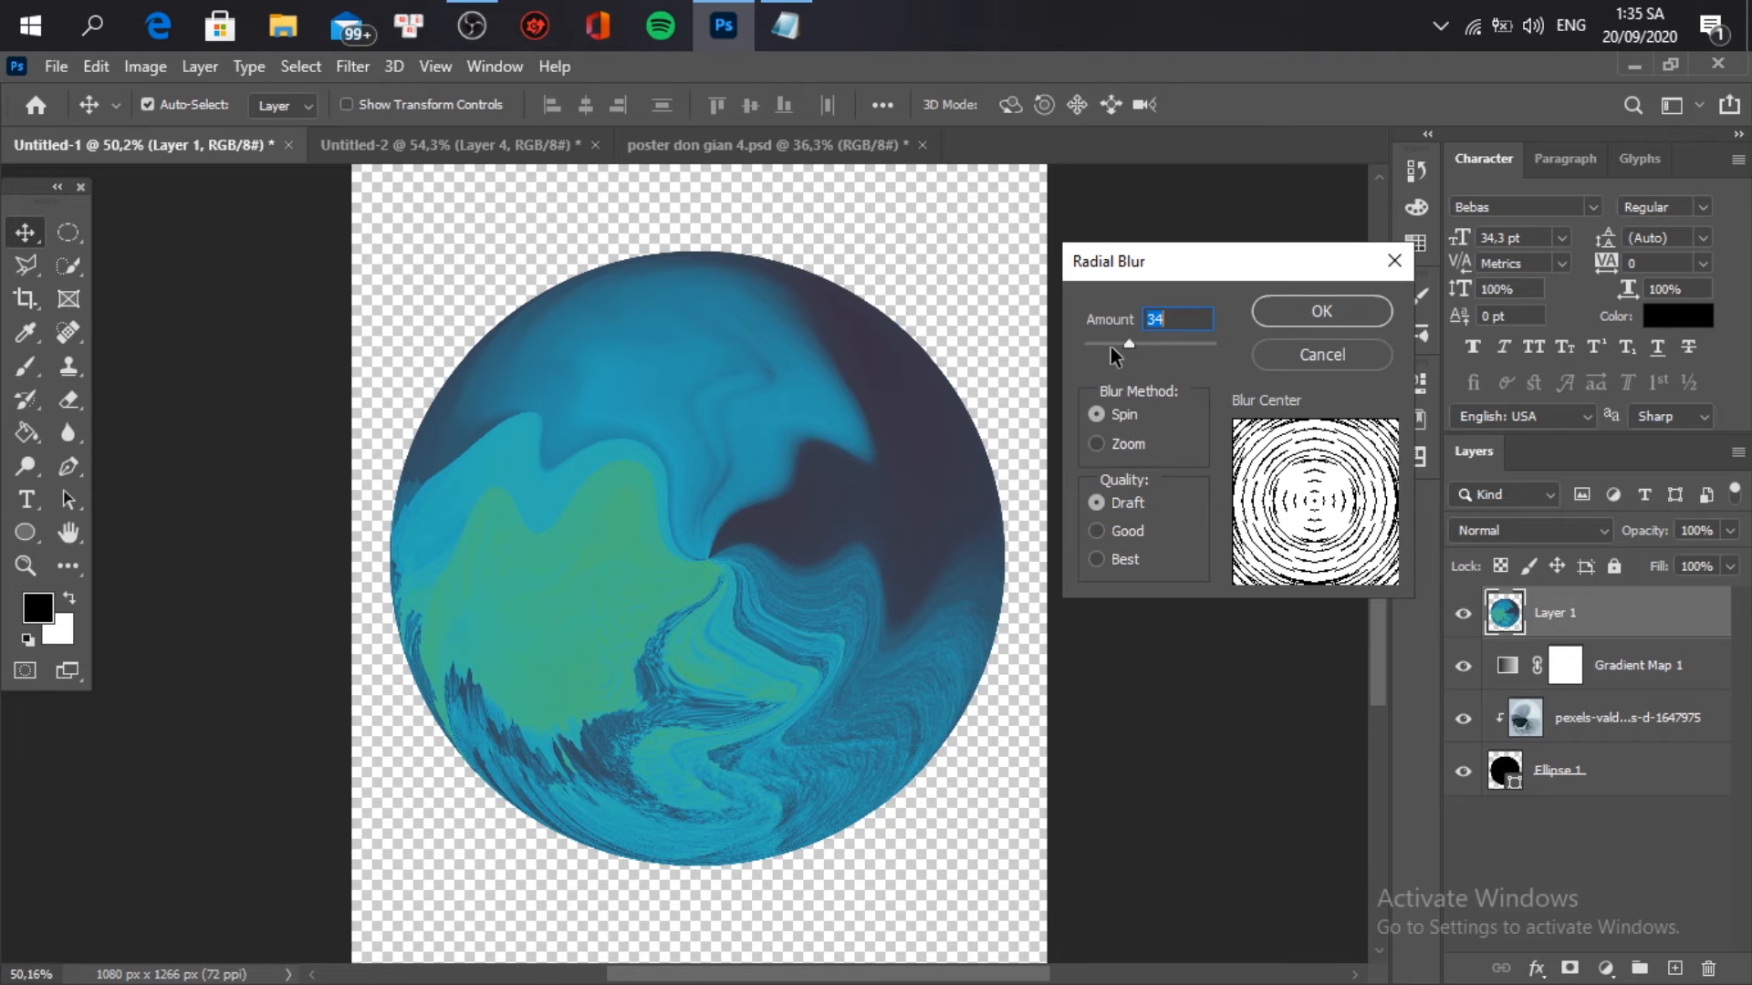
pyautogui.click(1099, 559)
pyautogui.moveTo(1128, 345); pyautogui.dragTo(1098, 345)
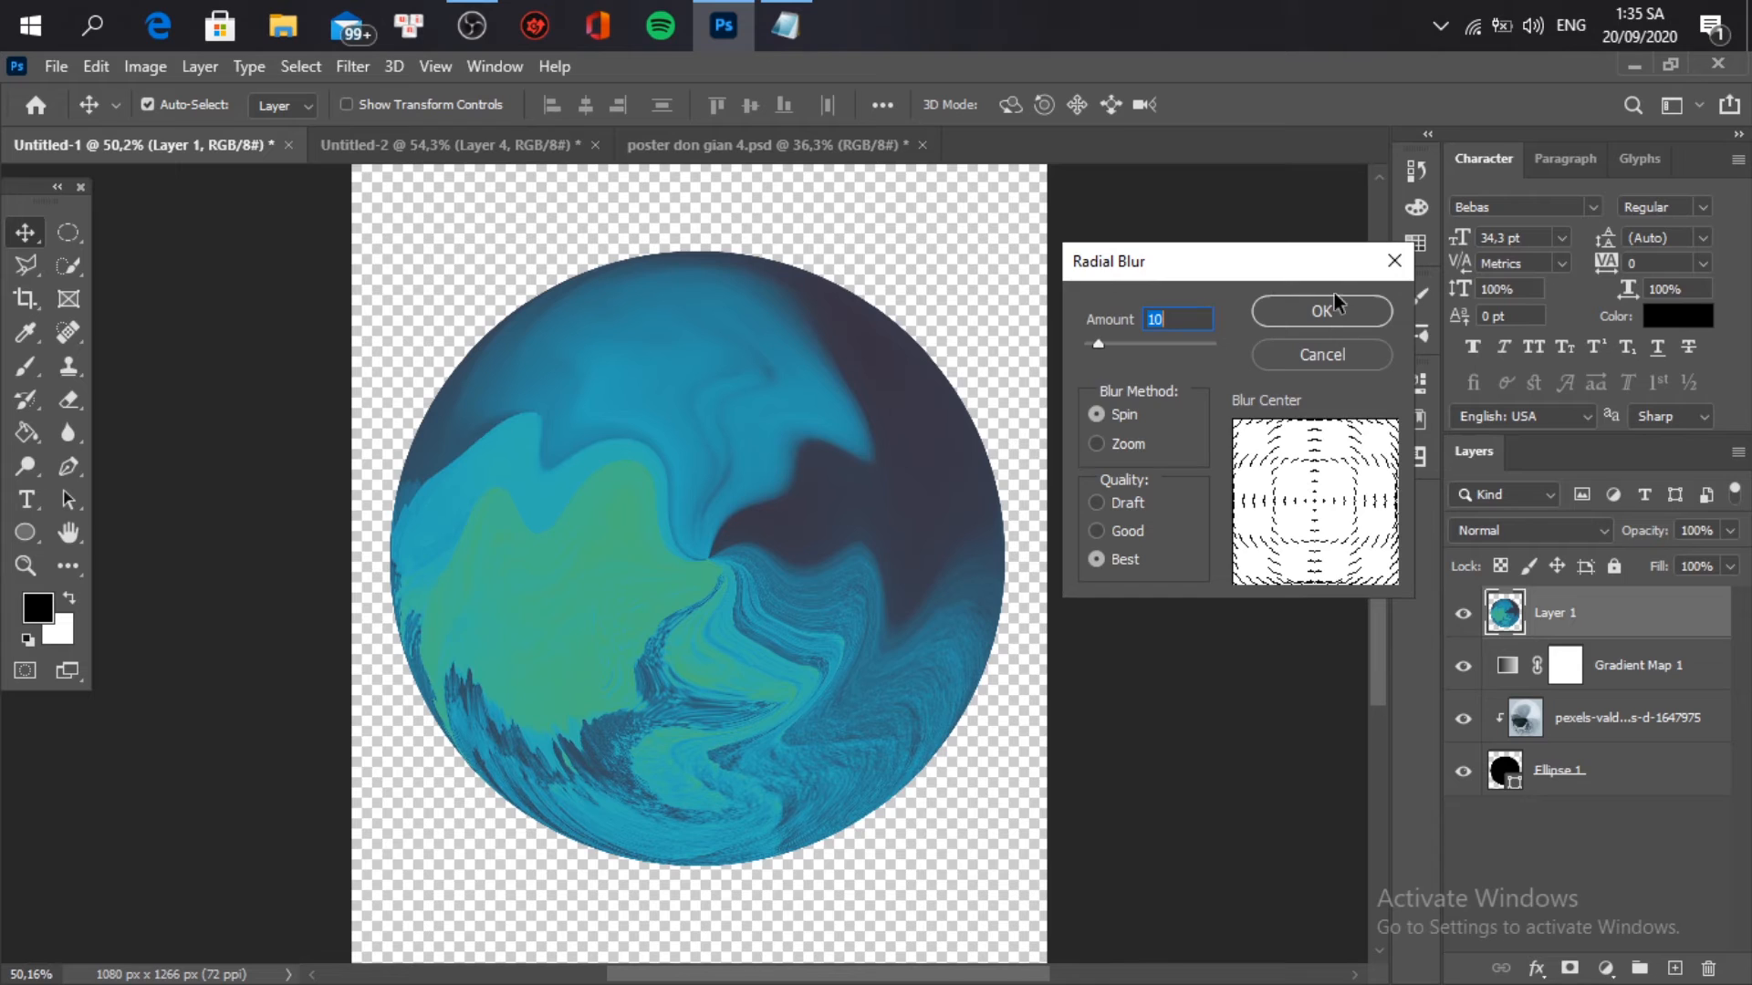
pyautogui.click(1349, 311)
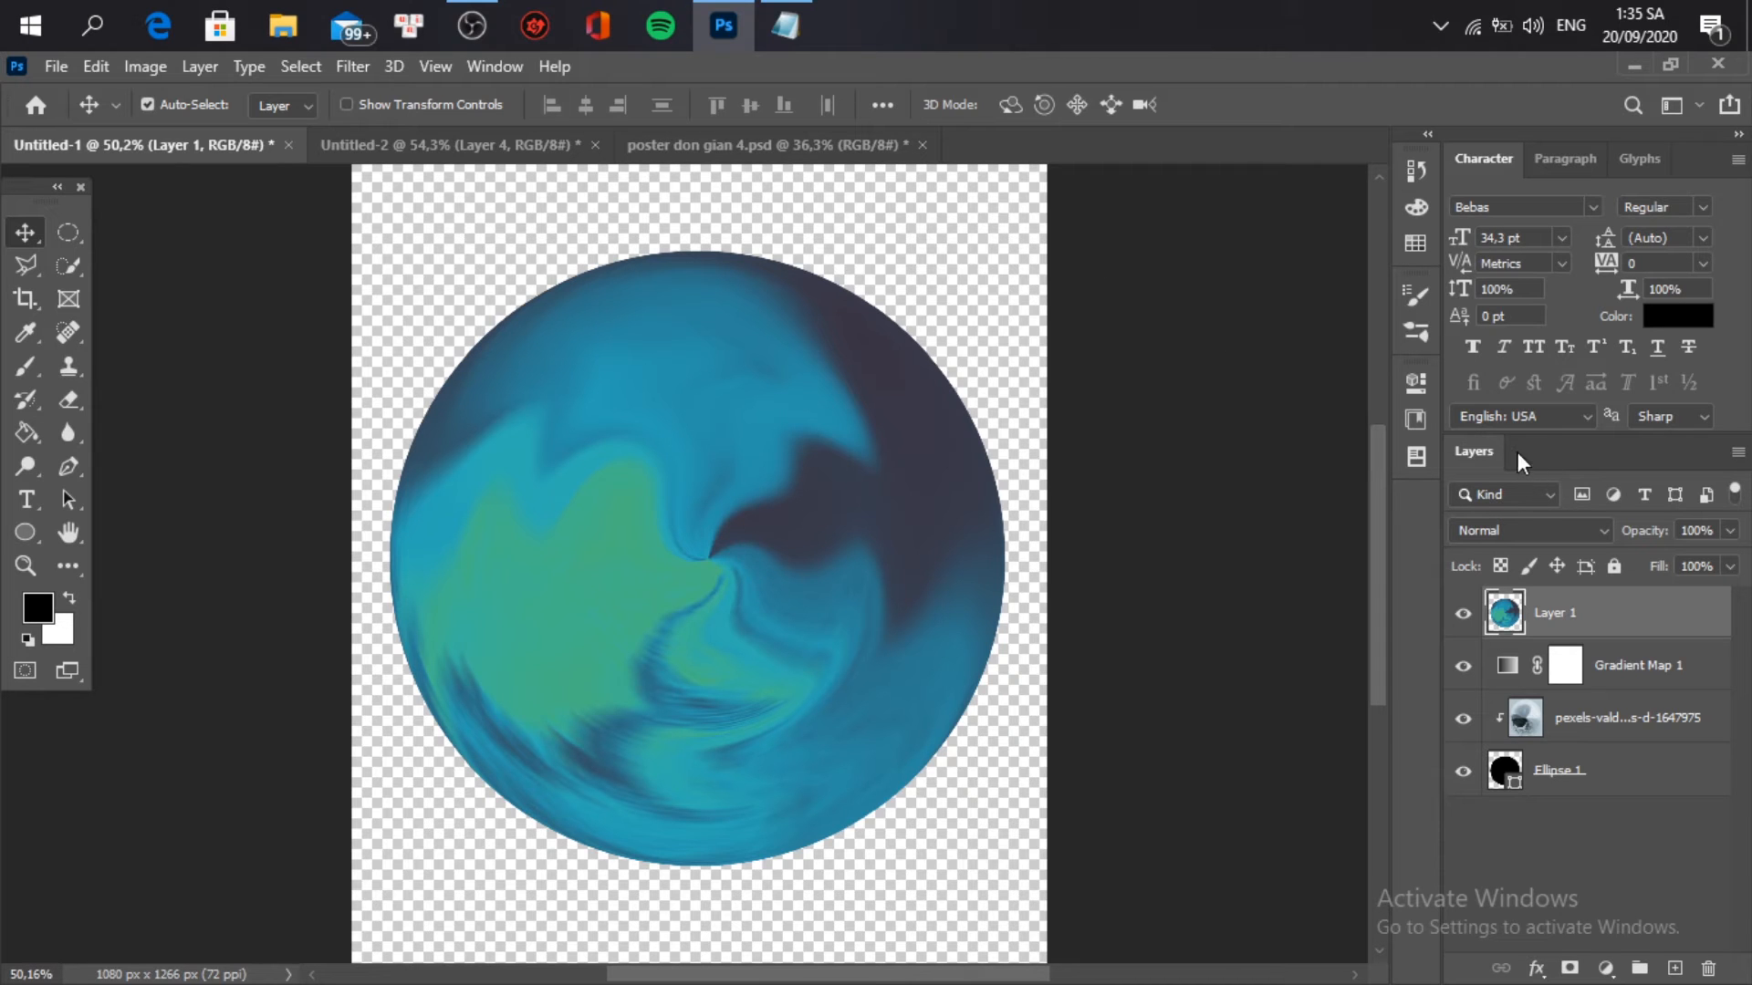
# Step: Bring the lens-flare glass sphere from Untitled-2 into Untitled-1 above Layer 1 and nudge it upward over the swirled ball
pyautogui.click(381, 145)
pyautogui.moveTo(707, 477); pyautogui.dragTo(767, 586)
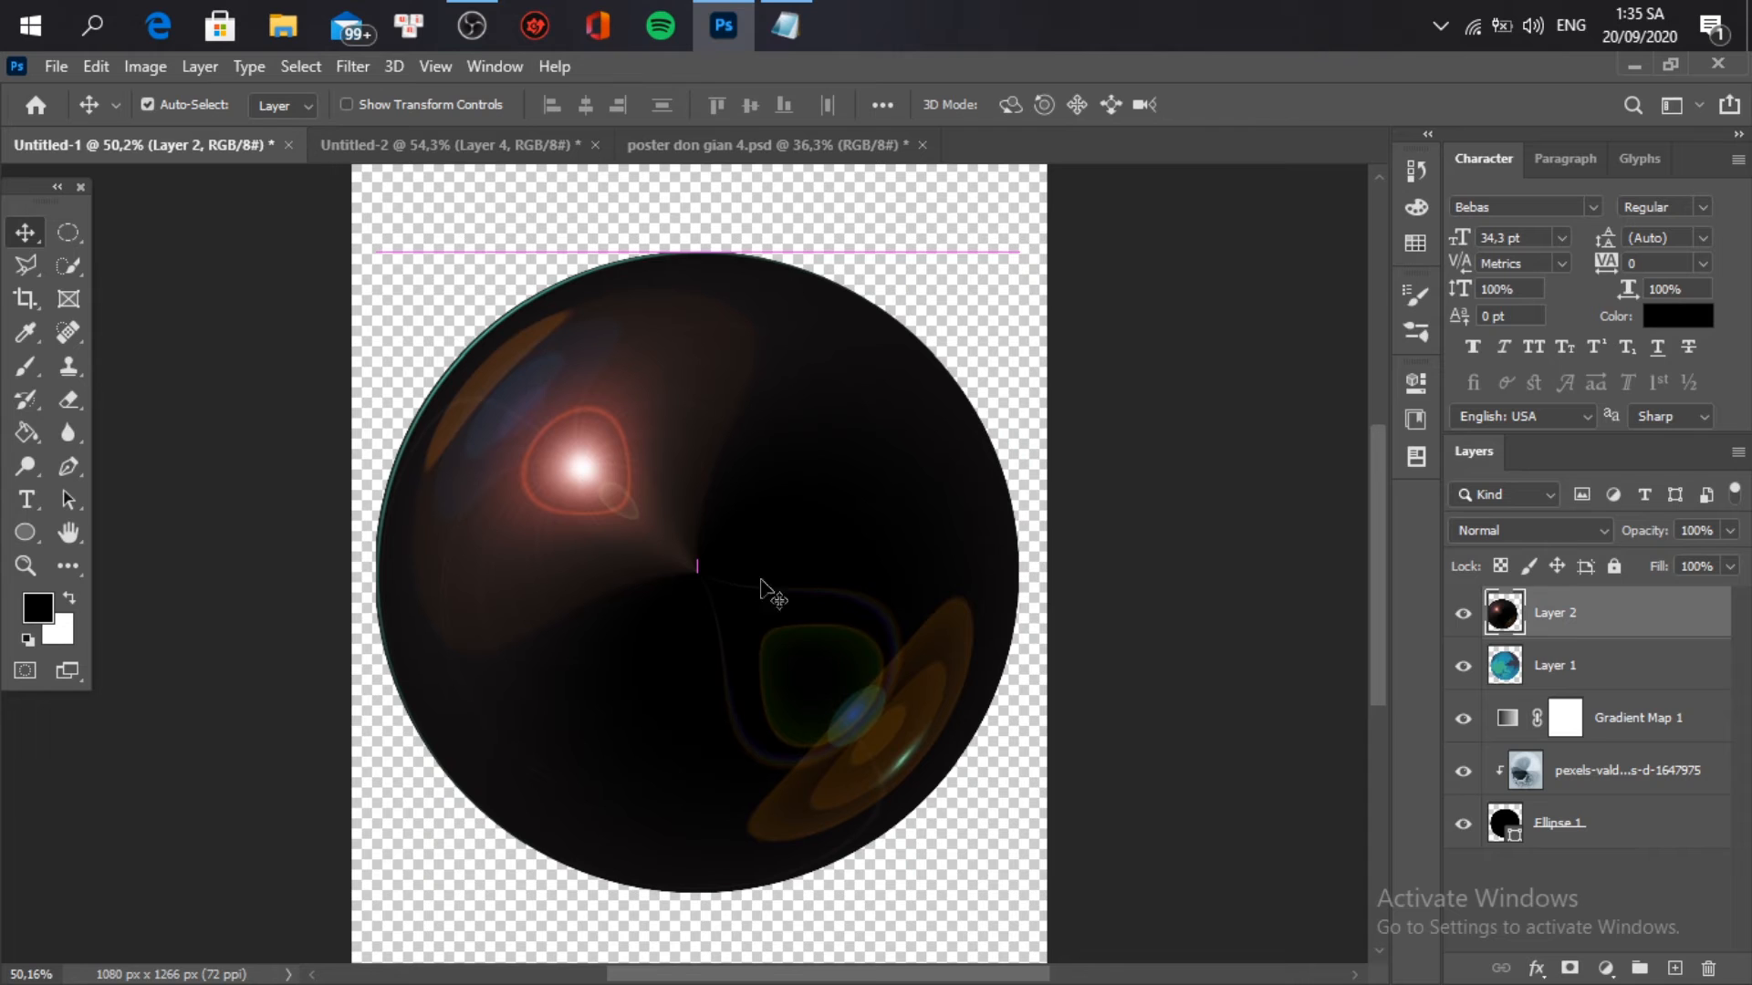
pyautogui.click(1568, 536)
pyautogui.click(1663, 619)
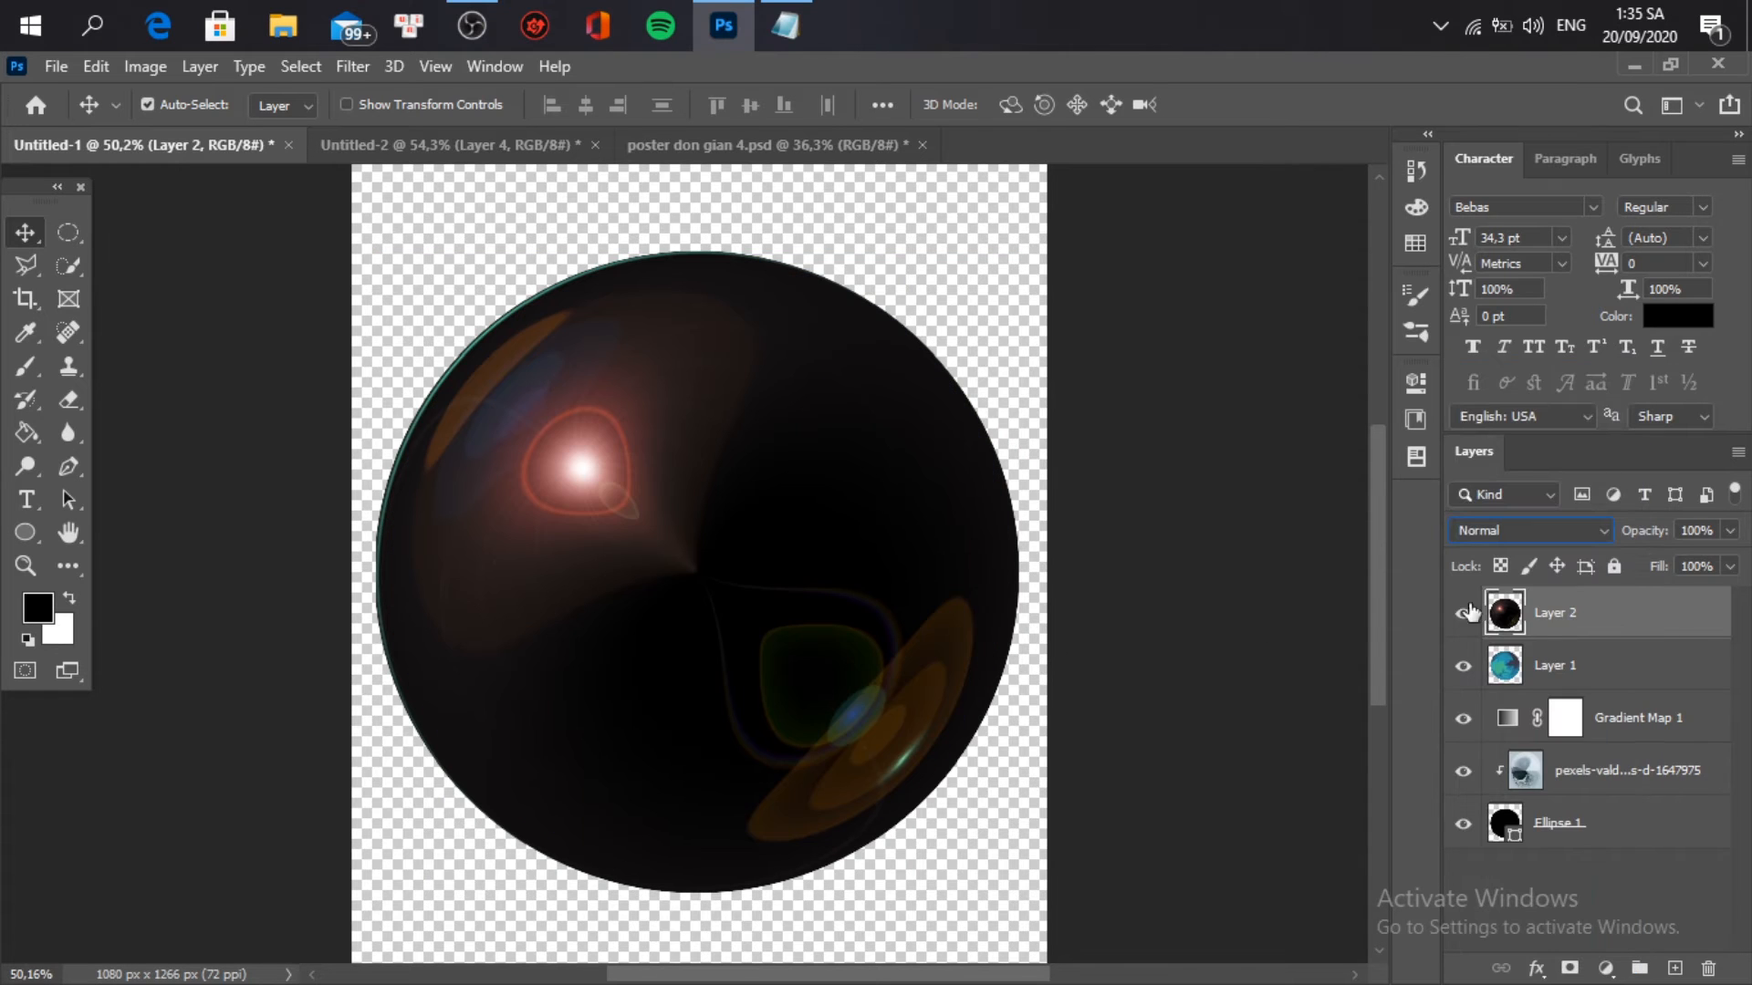
pyautogui.press('Up')
pyautogui.press('Up')
pyautogui.press('Up')
pyautogui.press('Up')
pyautogui.press('Up')
pyautogui.press('Up')
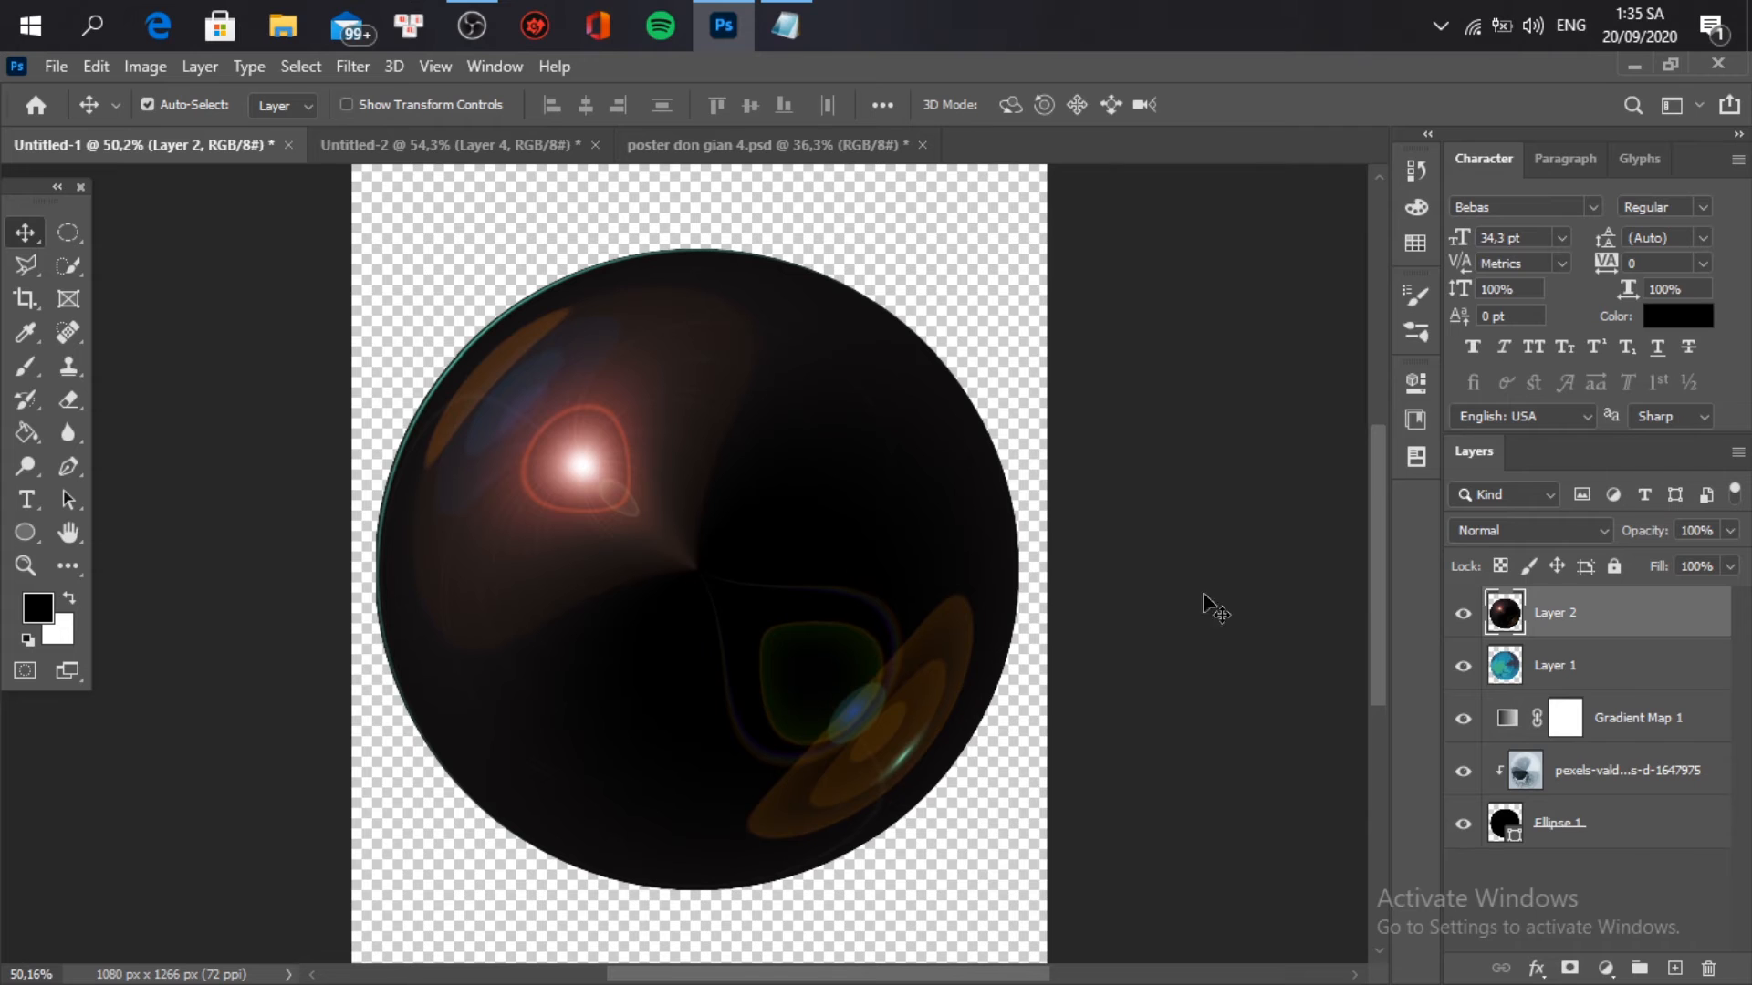
# Step: Clip the lens-flare sphere layer to Layer 1 and set its blend mode to Color Dodge
pyautogui.rightClick(1634, 634)
pyautogui.click(1497, 553)
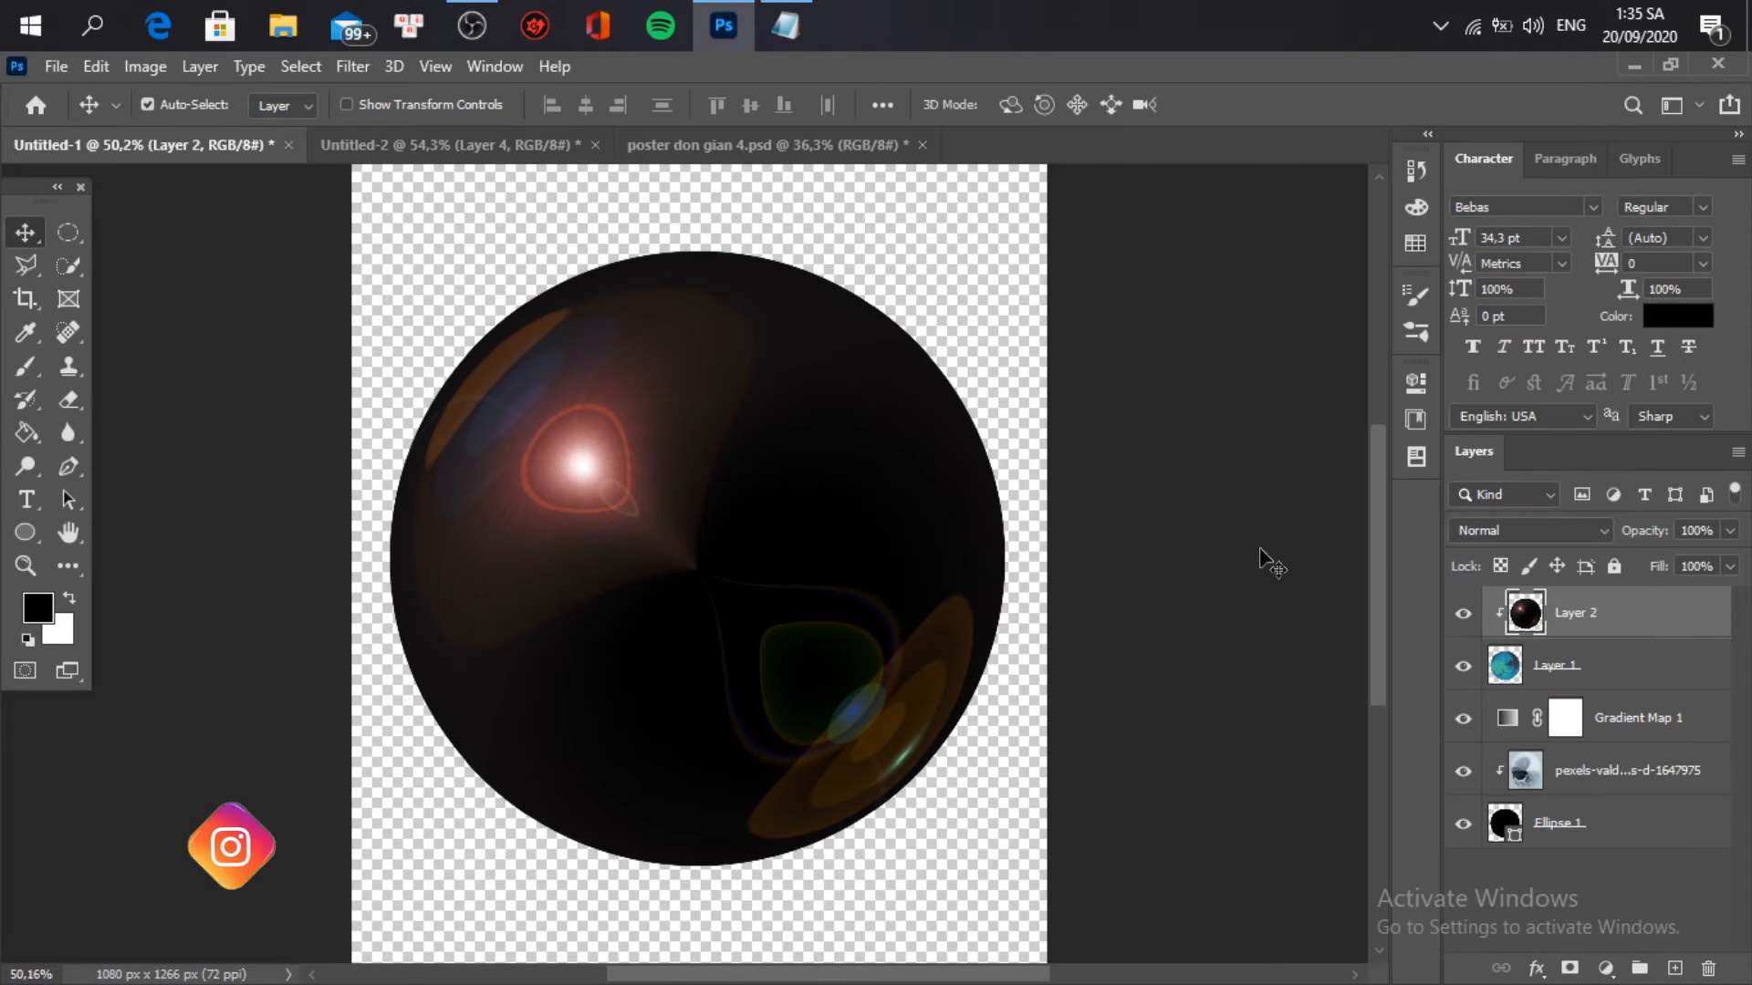
pyautogui.click(1557, 527)
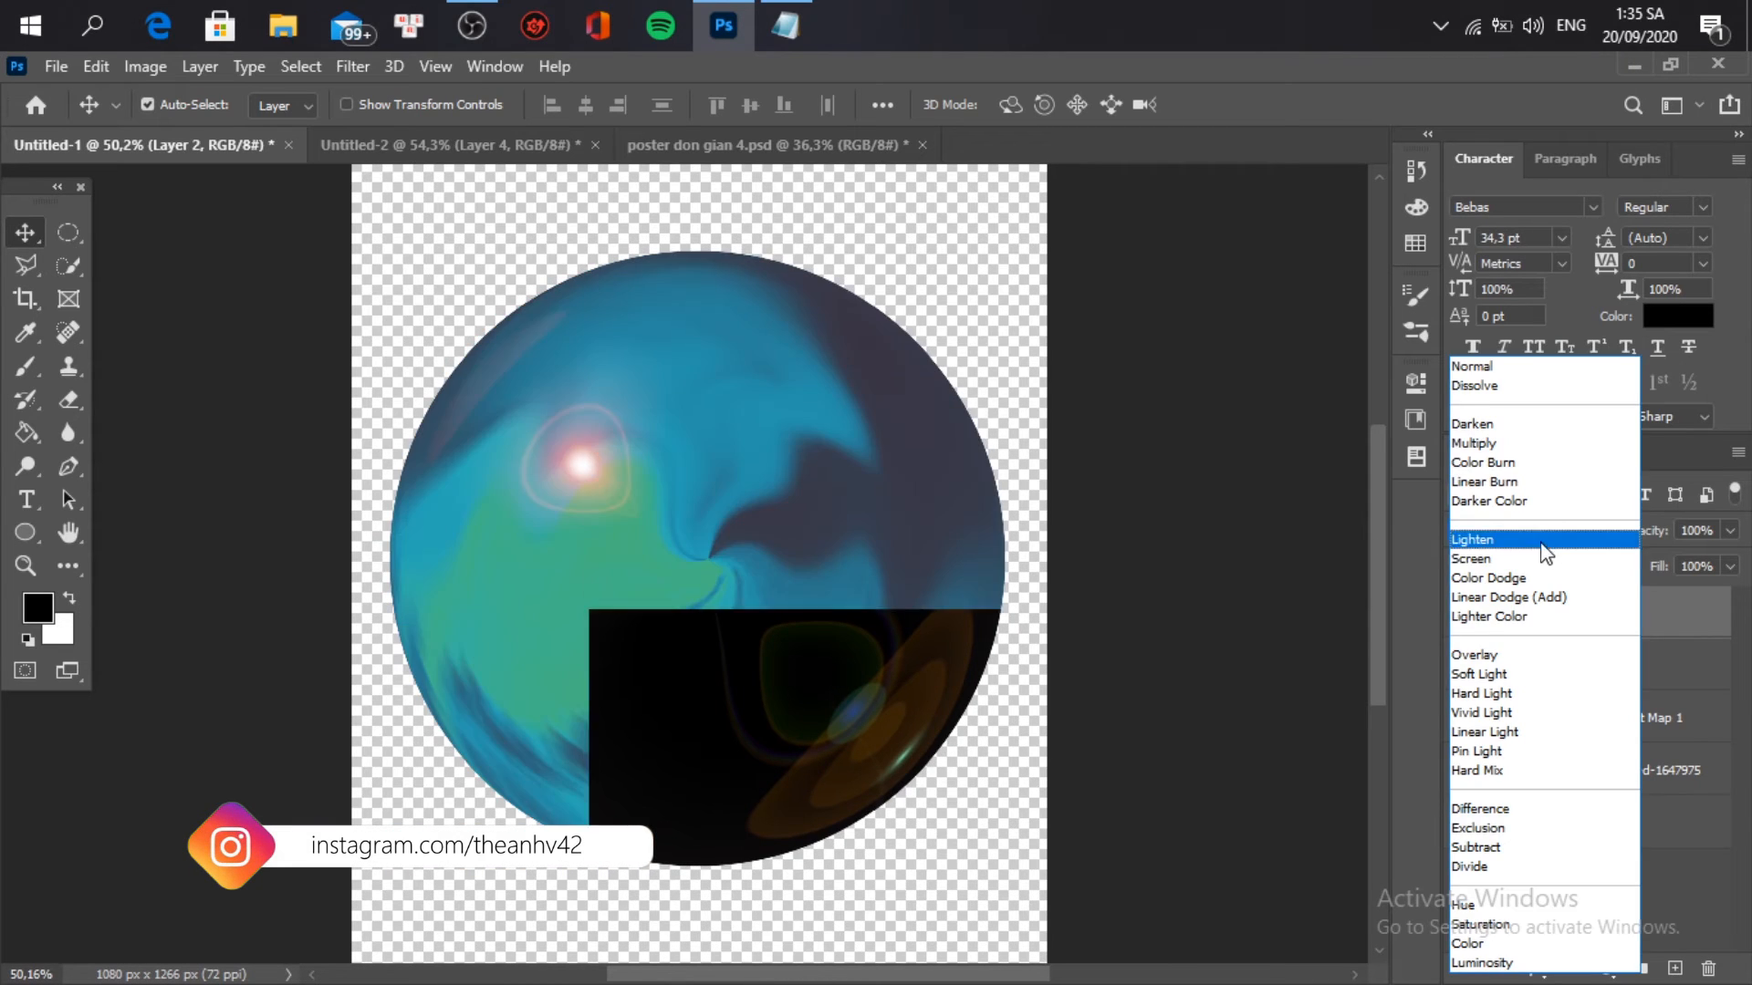
pyautogui.click(1585, 578)
pyautogui.click(1331, 621)
pyautogui.scroll(-9, 782, 555)
pyautogui.scroll(4, 799, 562)
pyautogui.scroll(5, 799, 562)
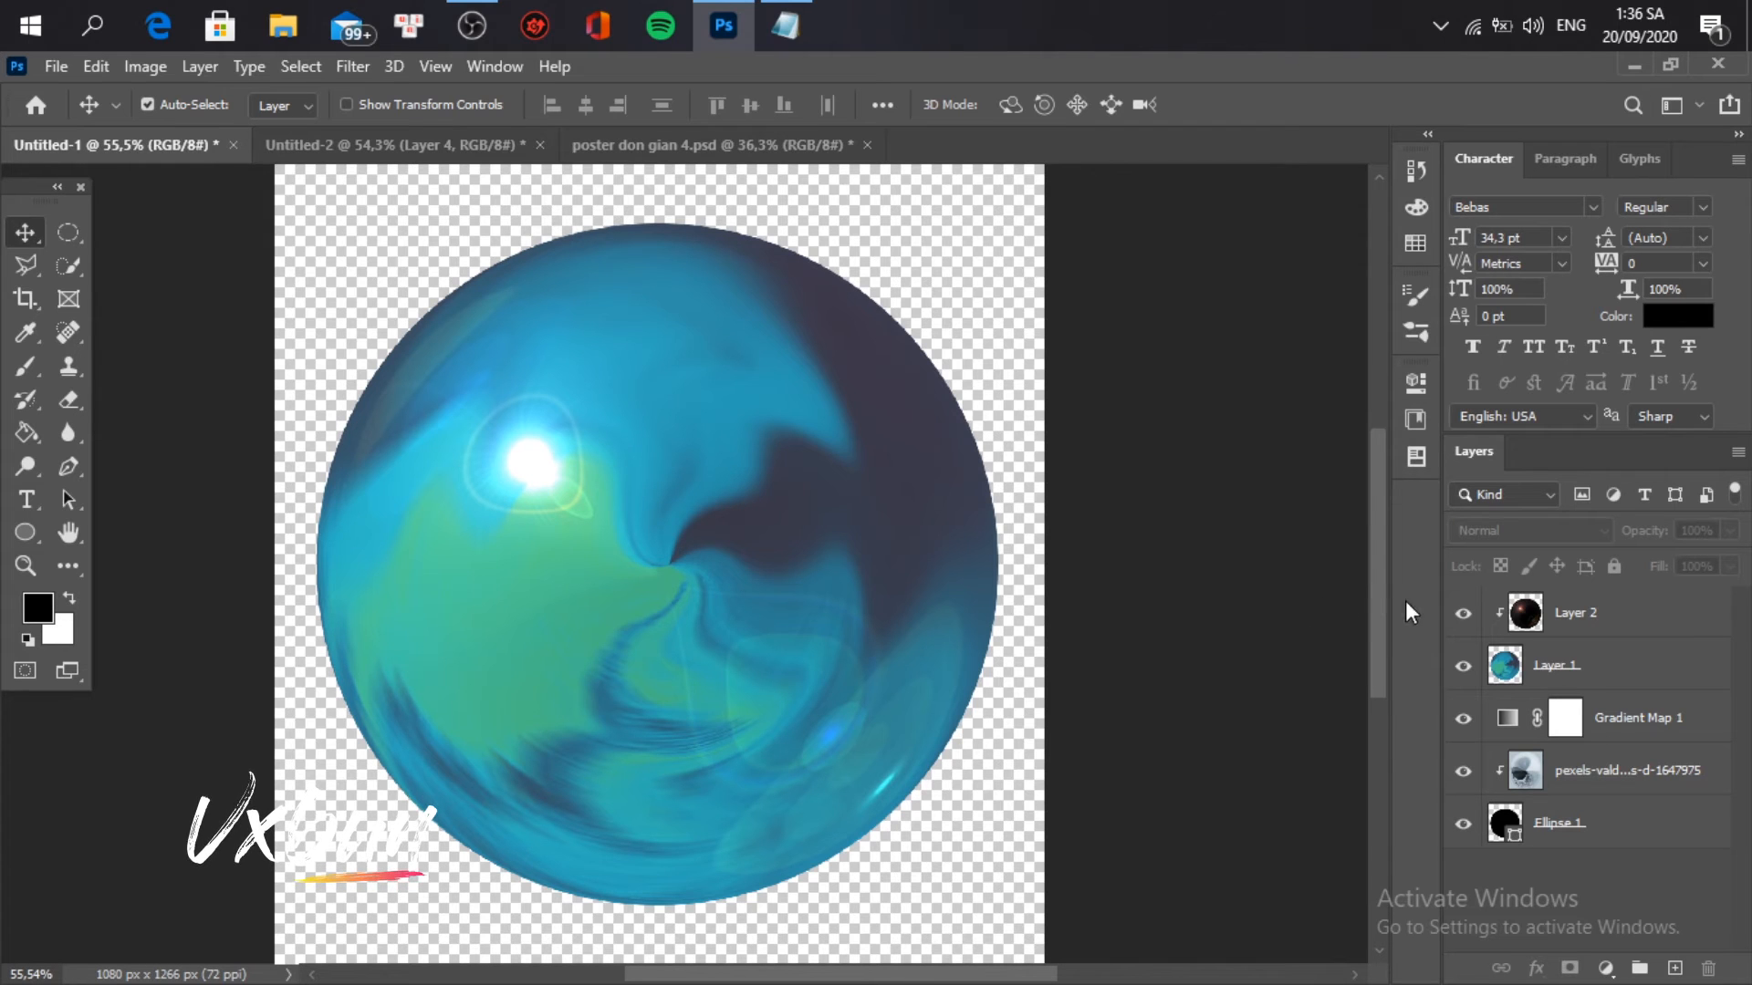
pyautogui.click(1597, 657)
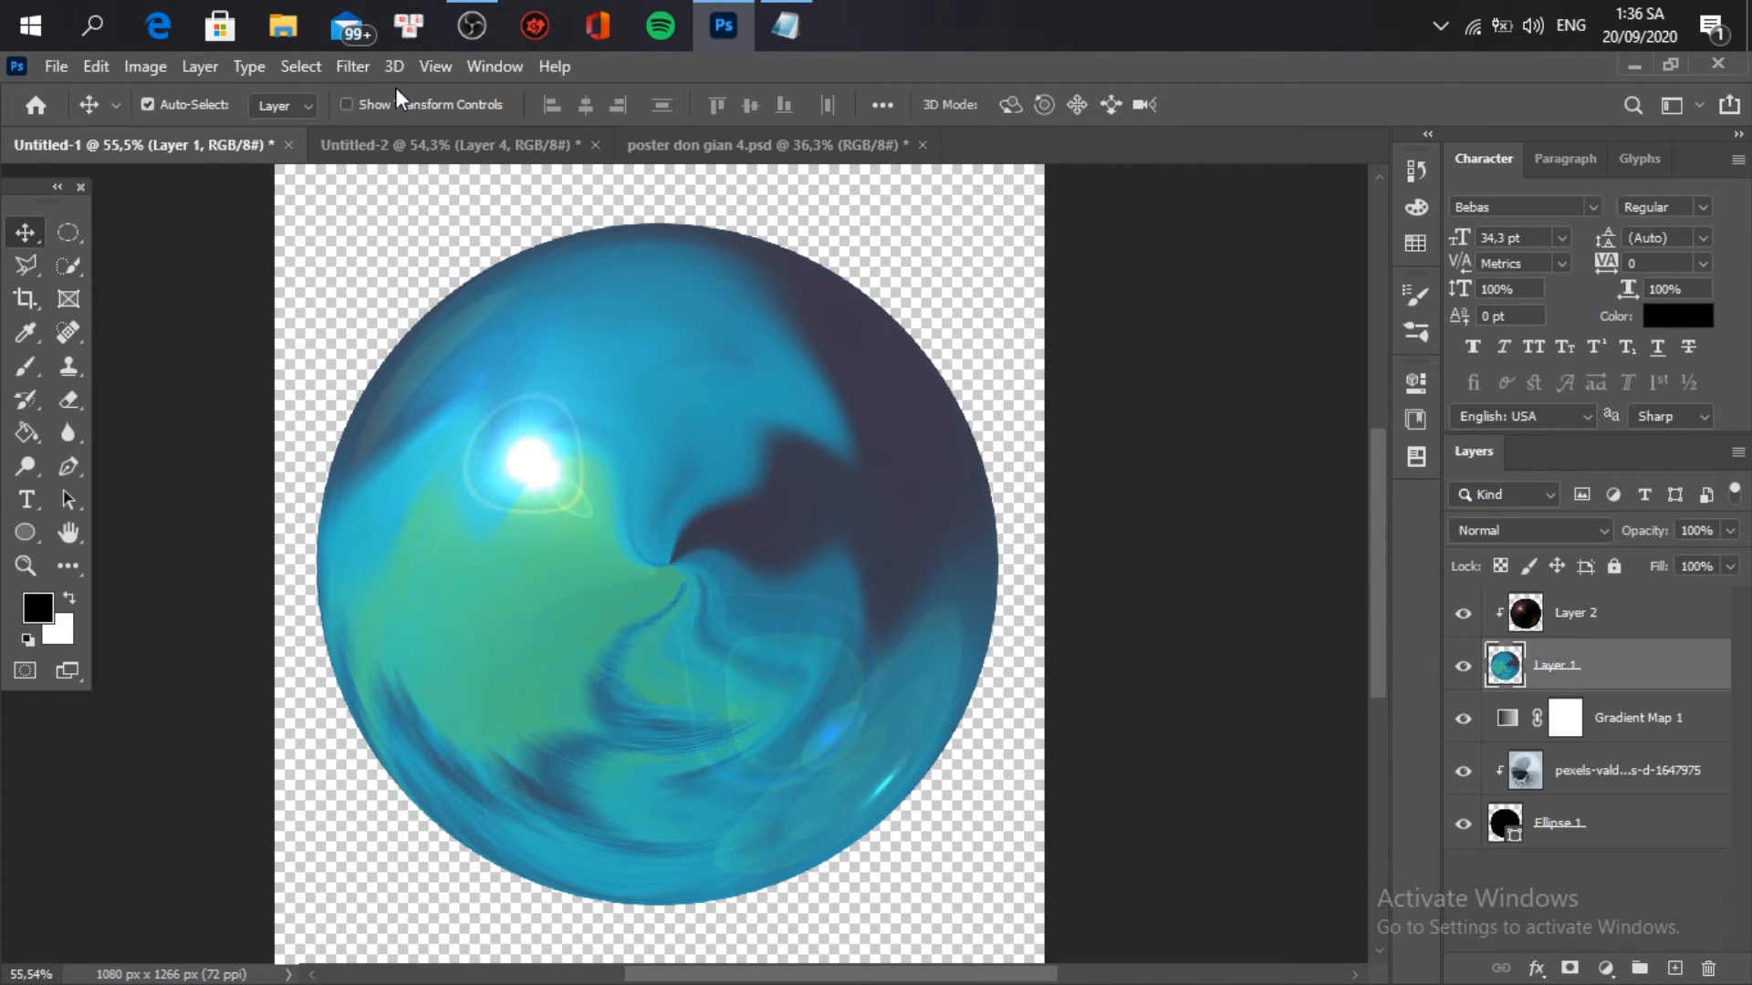
pyautogui.click(363, 75)
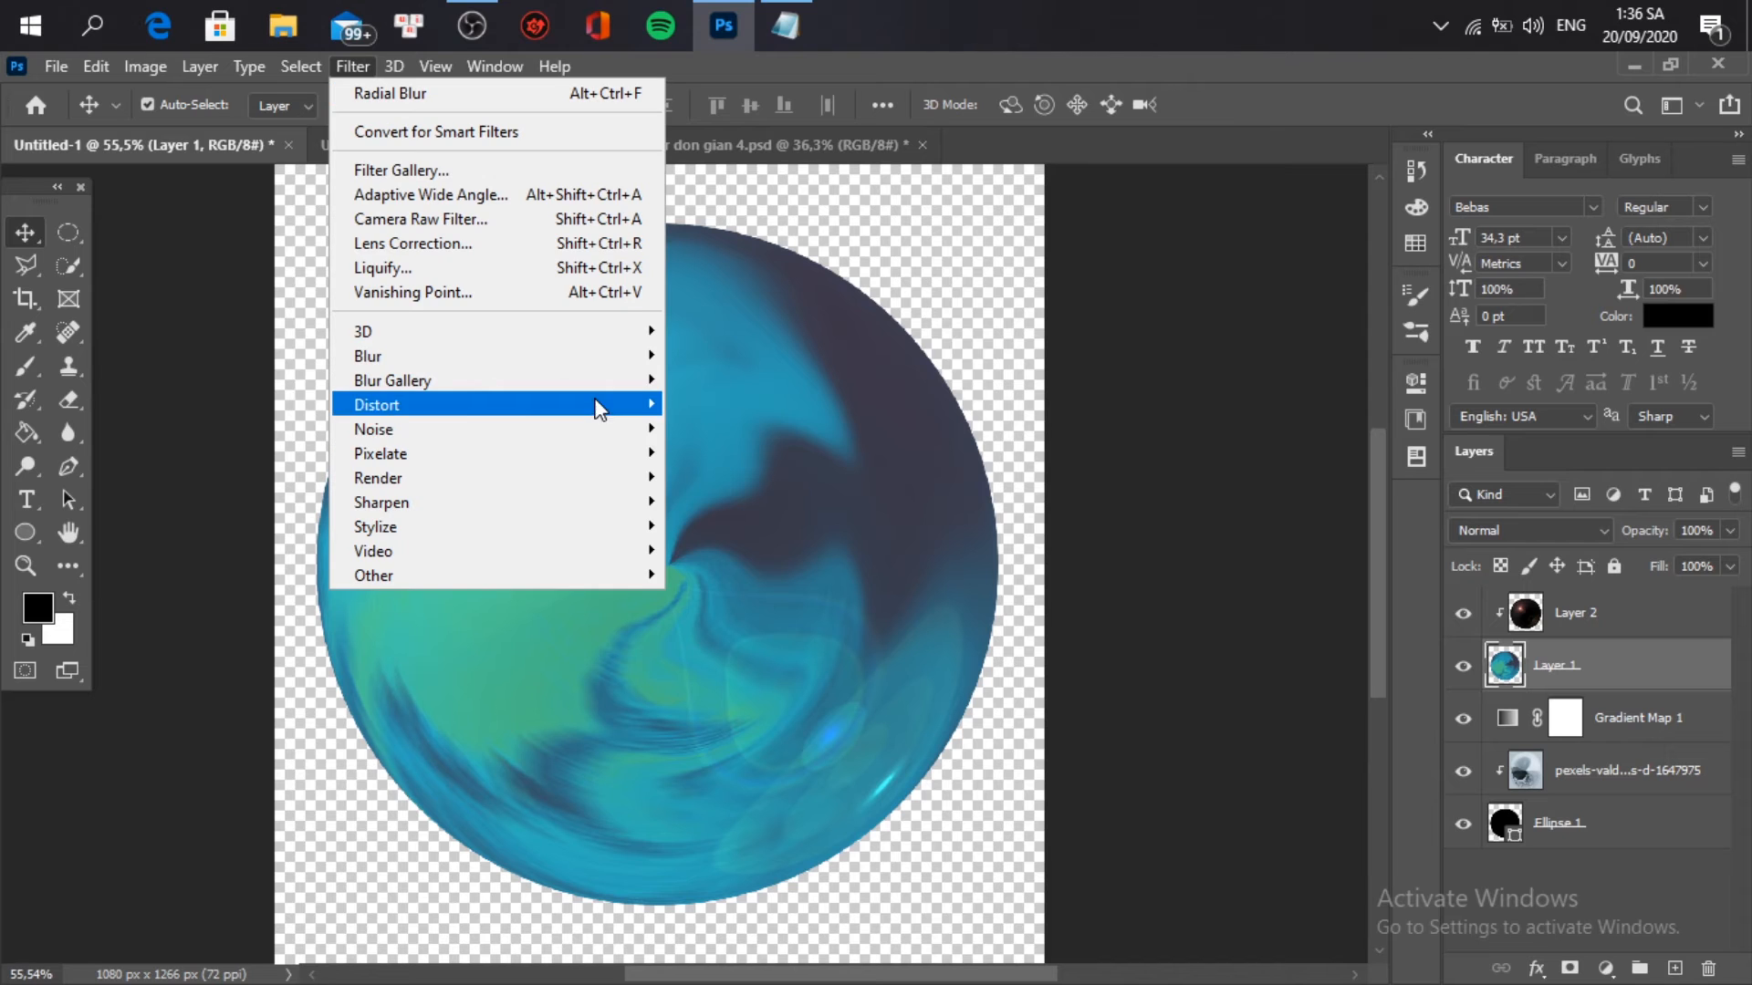
pyautogui.moveTo(638, 407)
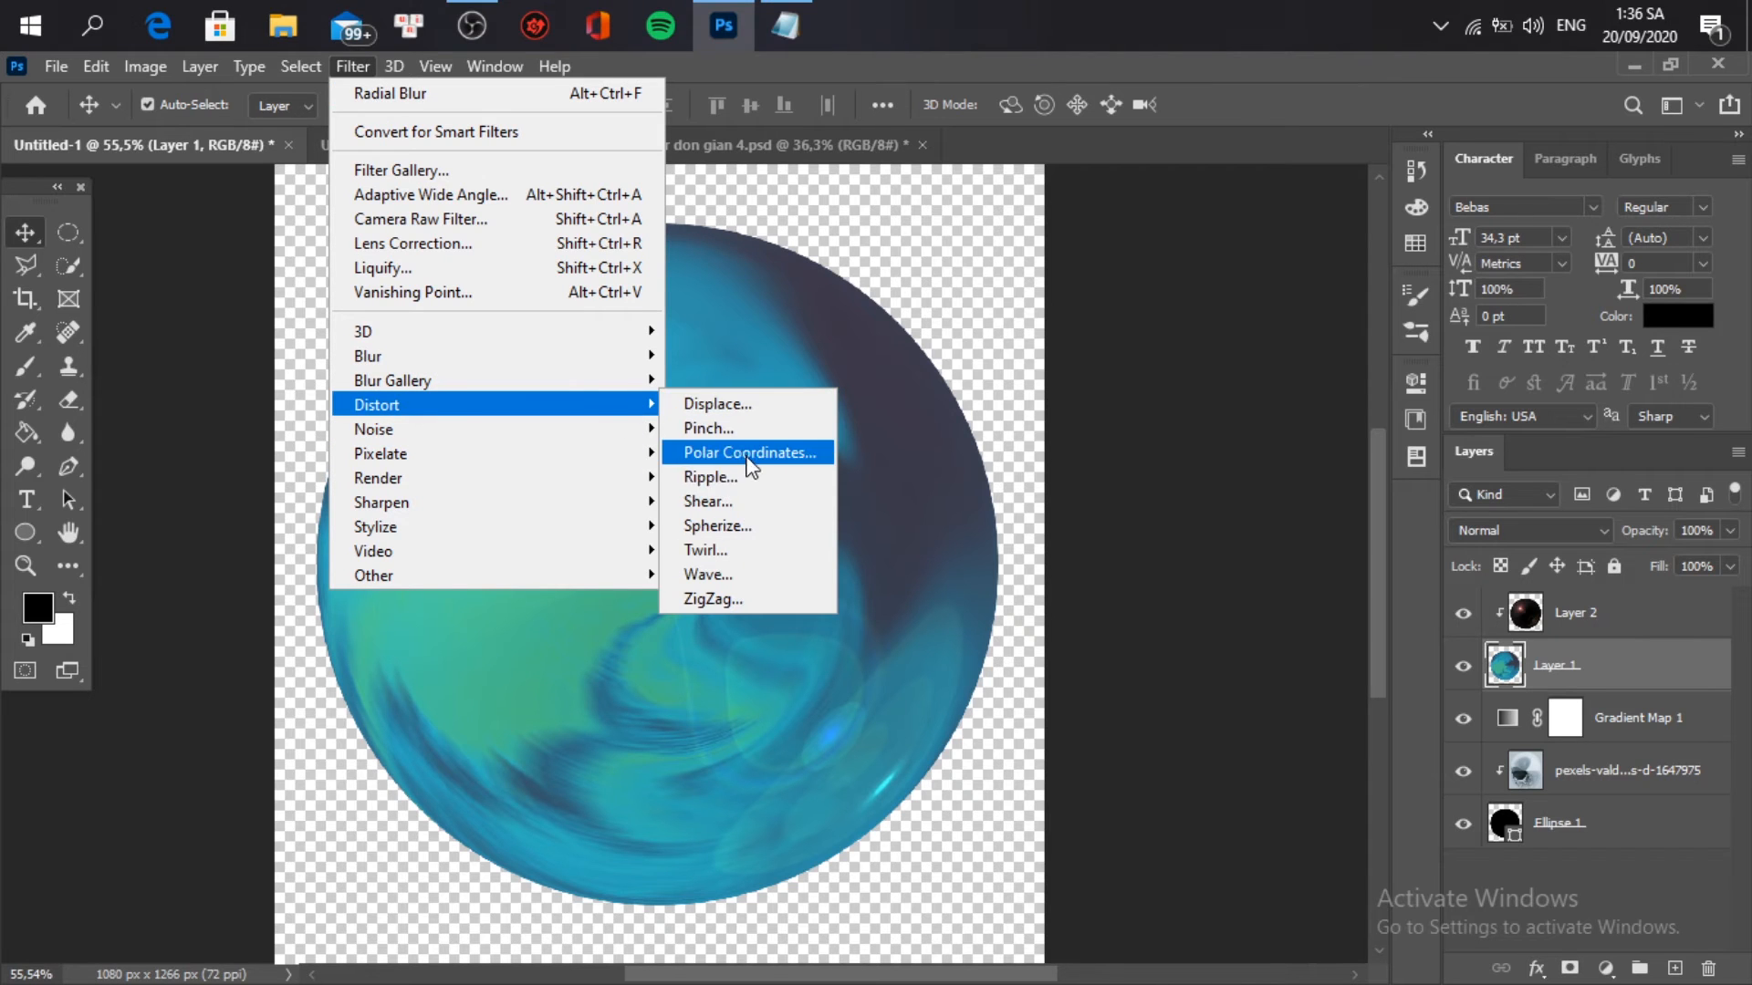
pyautogui.click(720, 526)
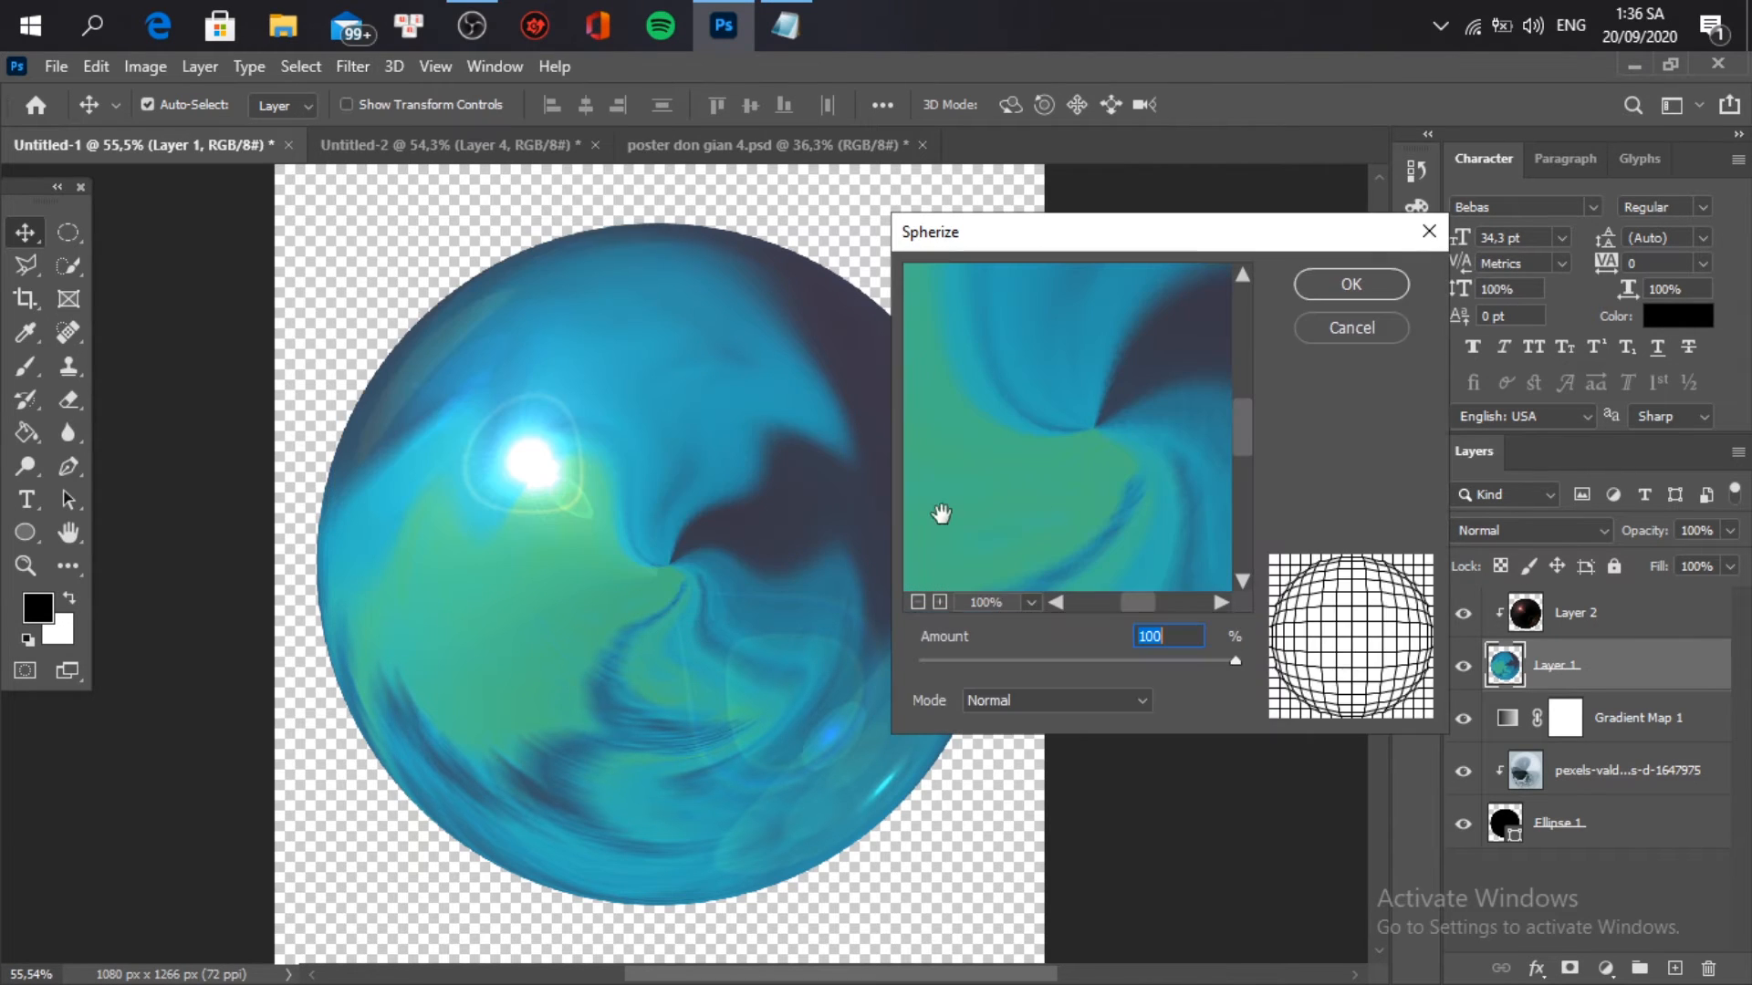
pyautogui.click(918, 602)
pyautogui.click(918, 602)
pyautogui.click(917, 602)
pyautogui.click(918, 602)
pyautogui.click(917, 602)
pyautogui.click(918, 603)
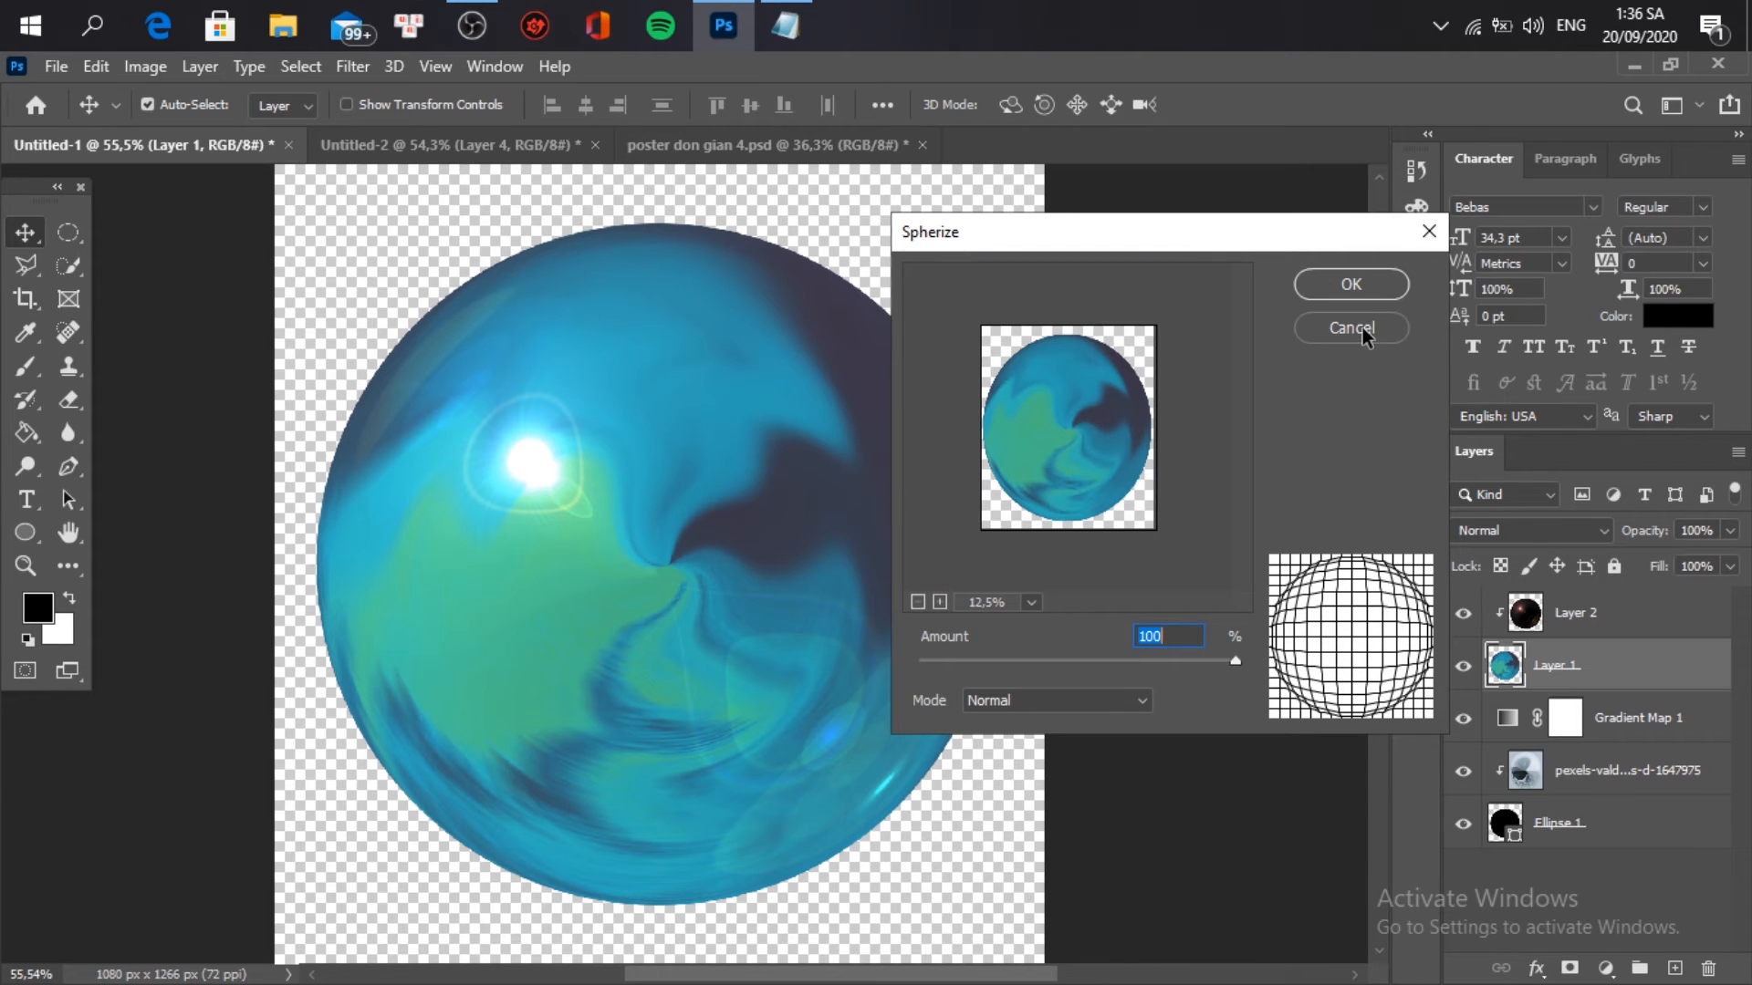
pyautogui.click(1362, 330)
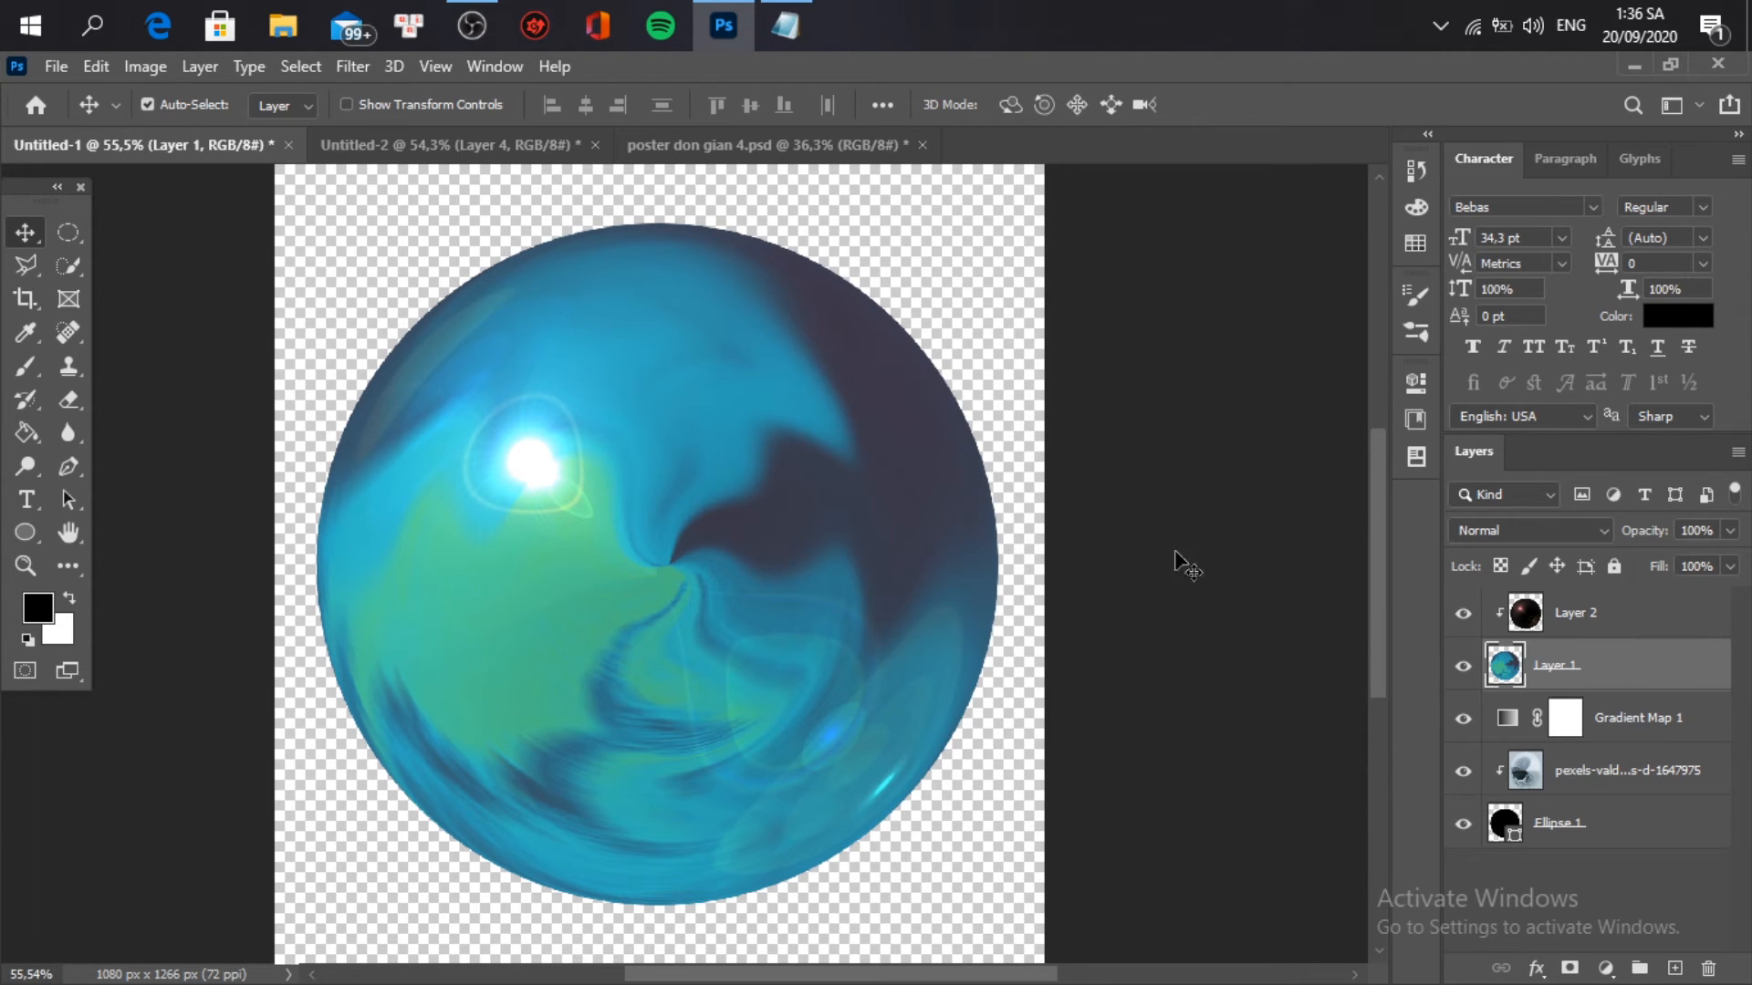
# Step: Review the blend mode options for Layer 2, keep Color Dodge, and inspect the ball up close
pyautogui.scroll(-2, 707, 621)
pyautogui.click(1524, 623)
pyautogui.click(1549, 495)
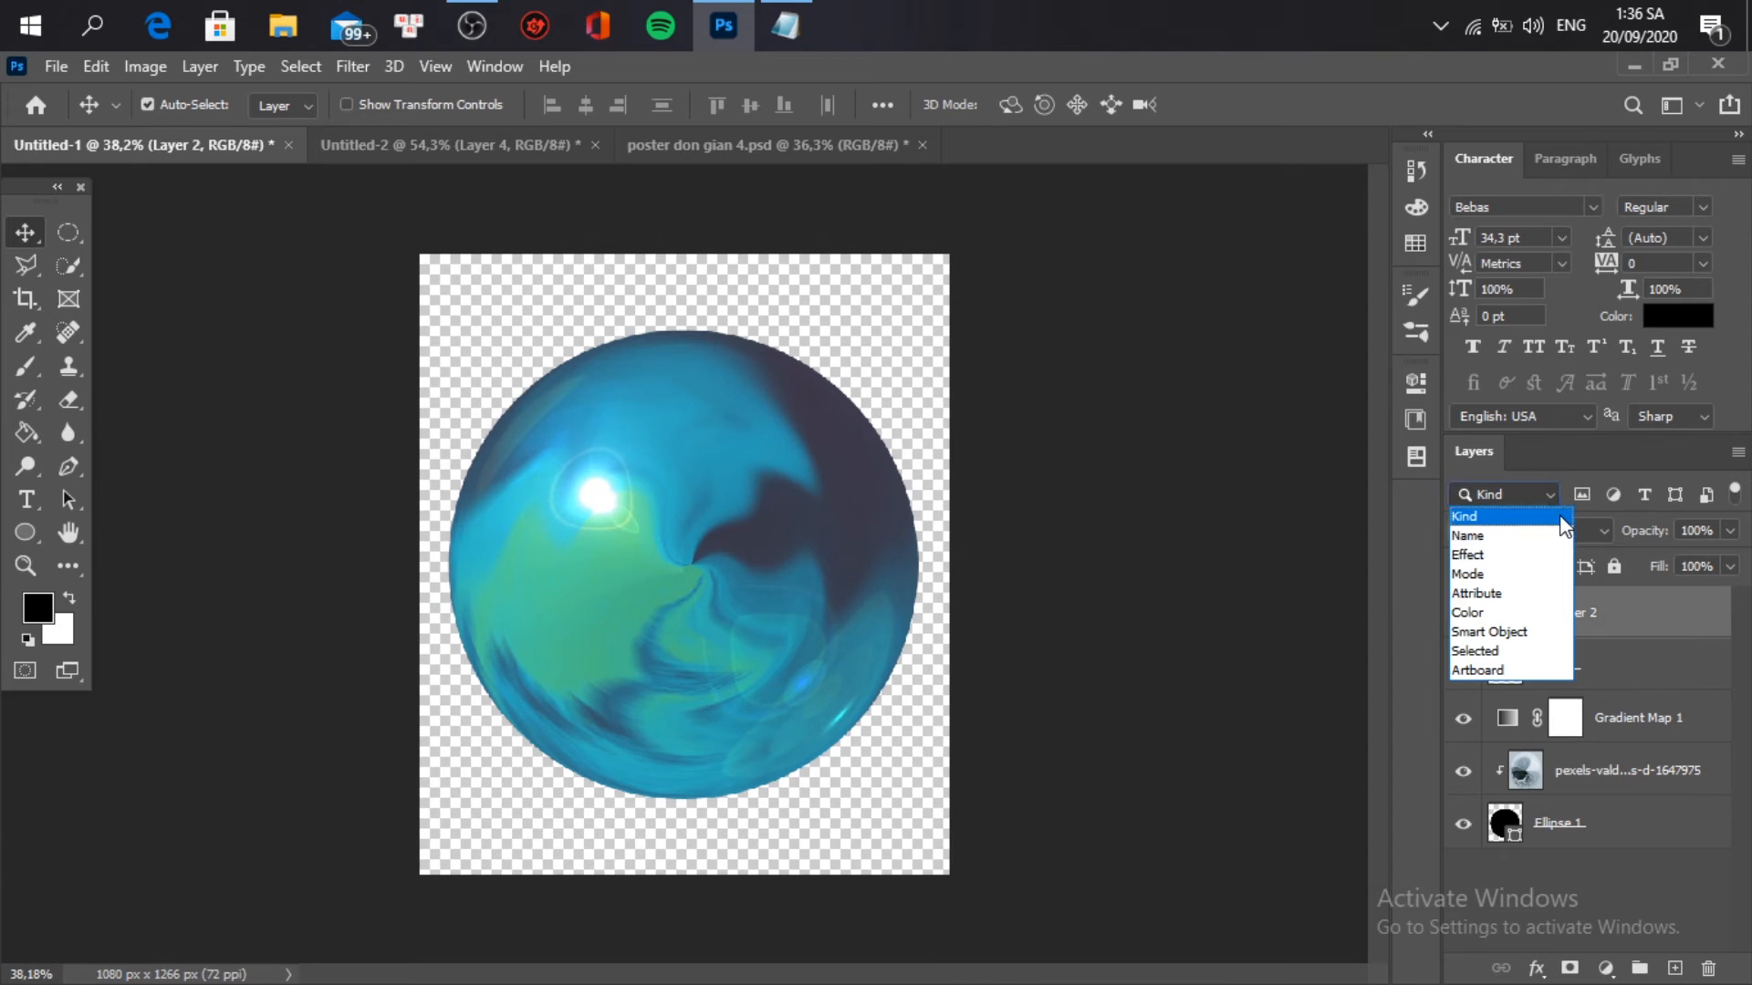
pyautogui.click(1597, 533)
pyautogui.click(1596, 533)
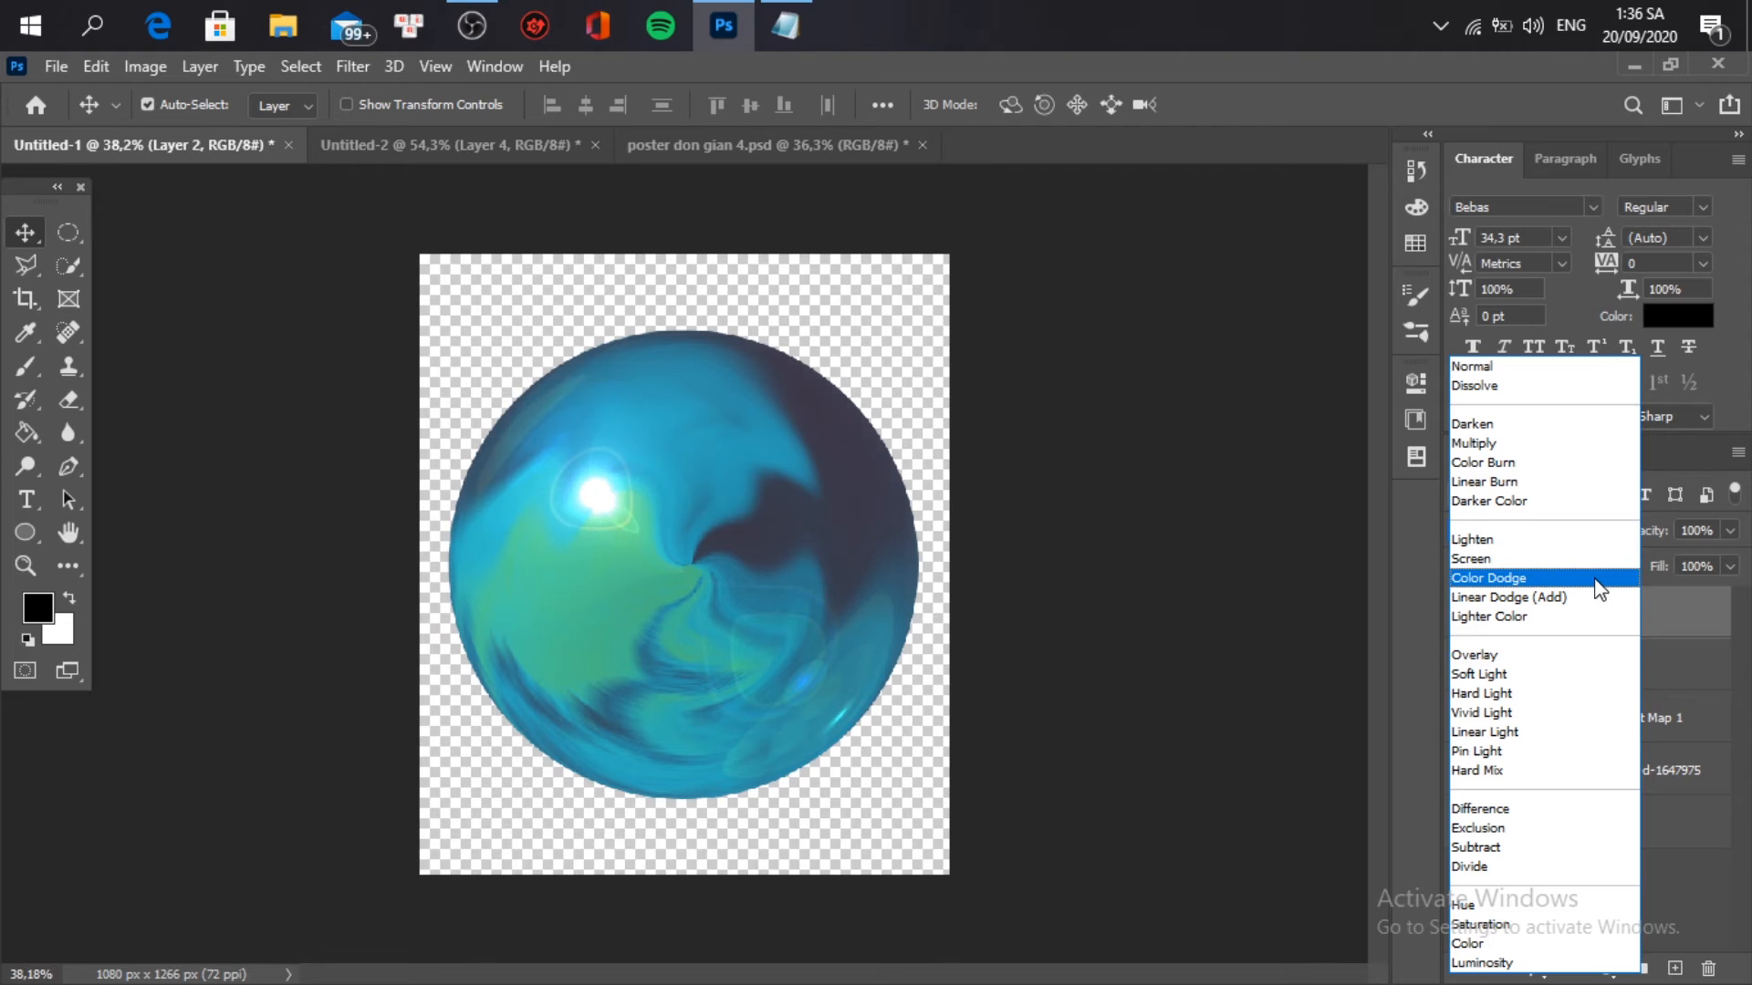
pyautogui.click(1595, 587)
pyautogui.click(1153, 539)
pyautogui.scroll(2, 892, 596)
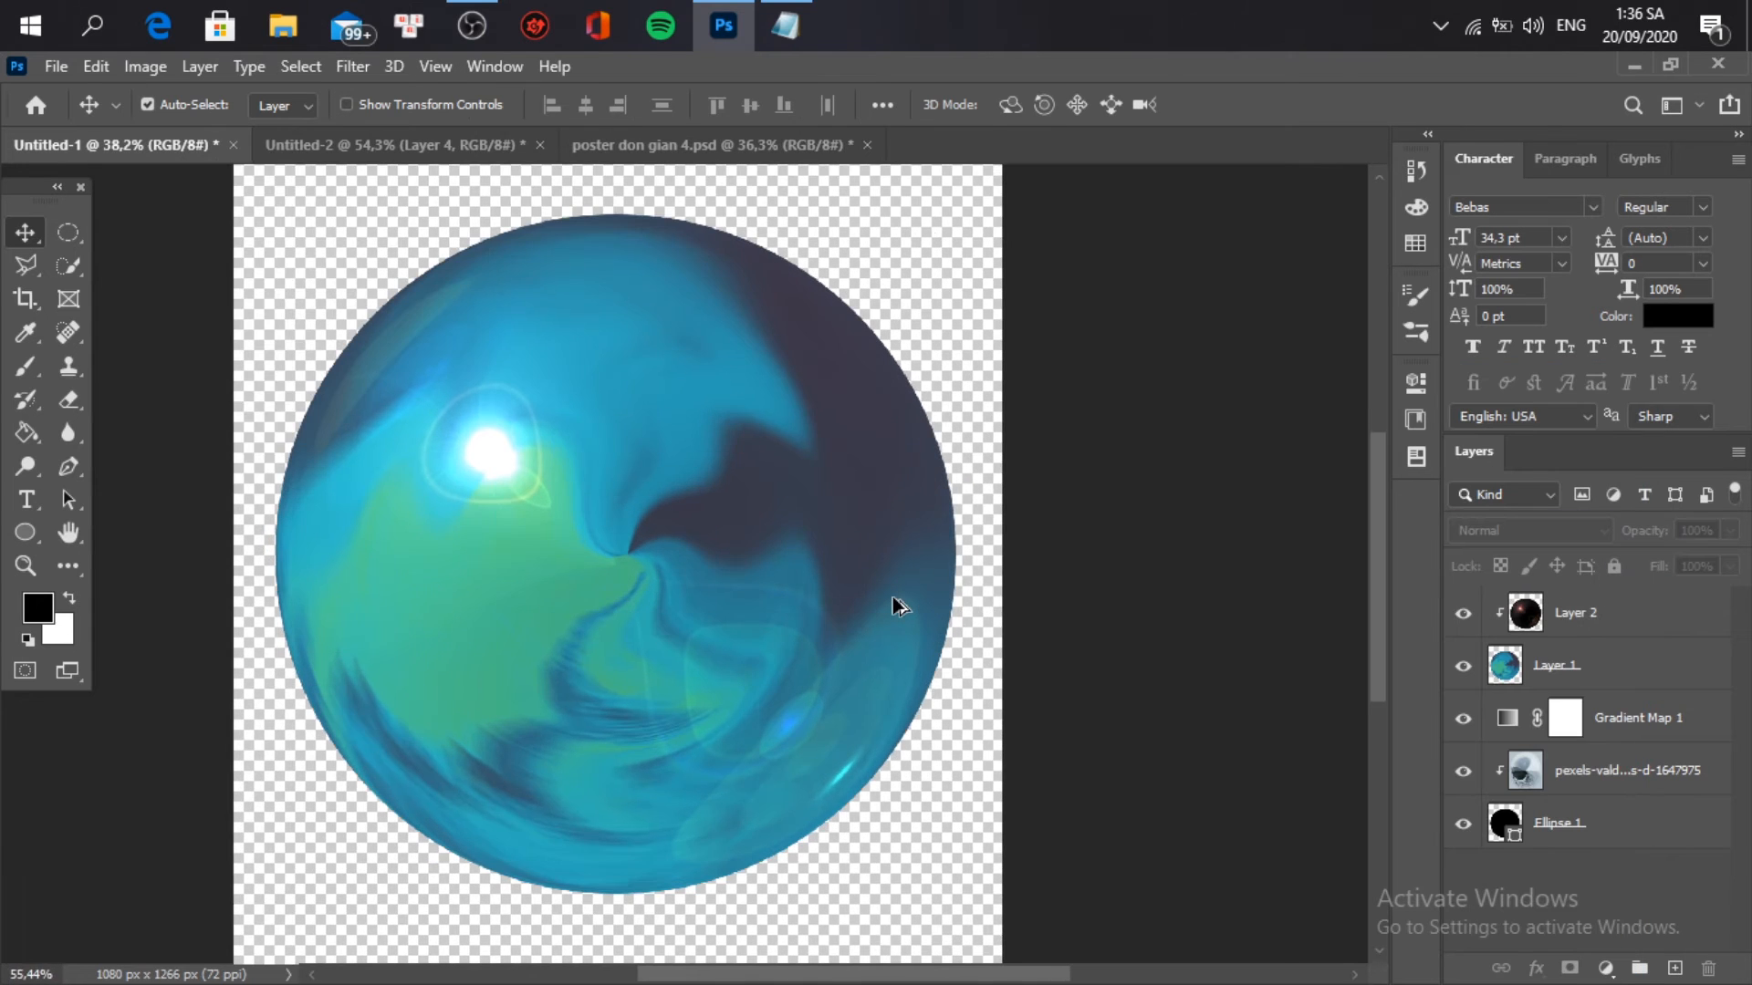
# Step: Stamp all visible layers of the ball into a new merged layer and switch to poster don gian 4.psd
pyautogui.scroll(-1, 892, 597)
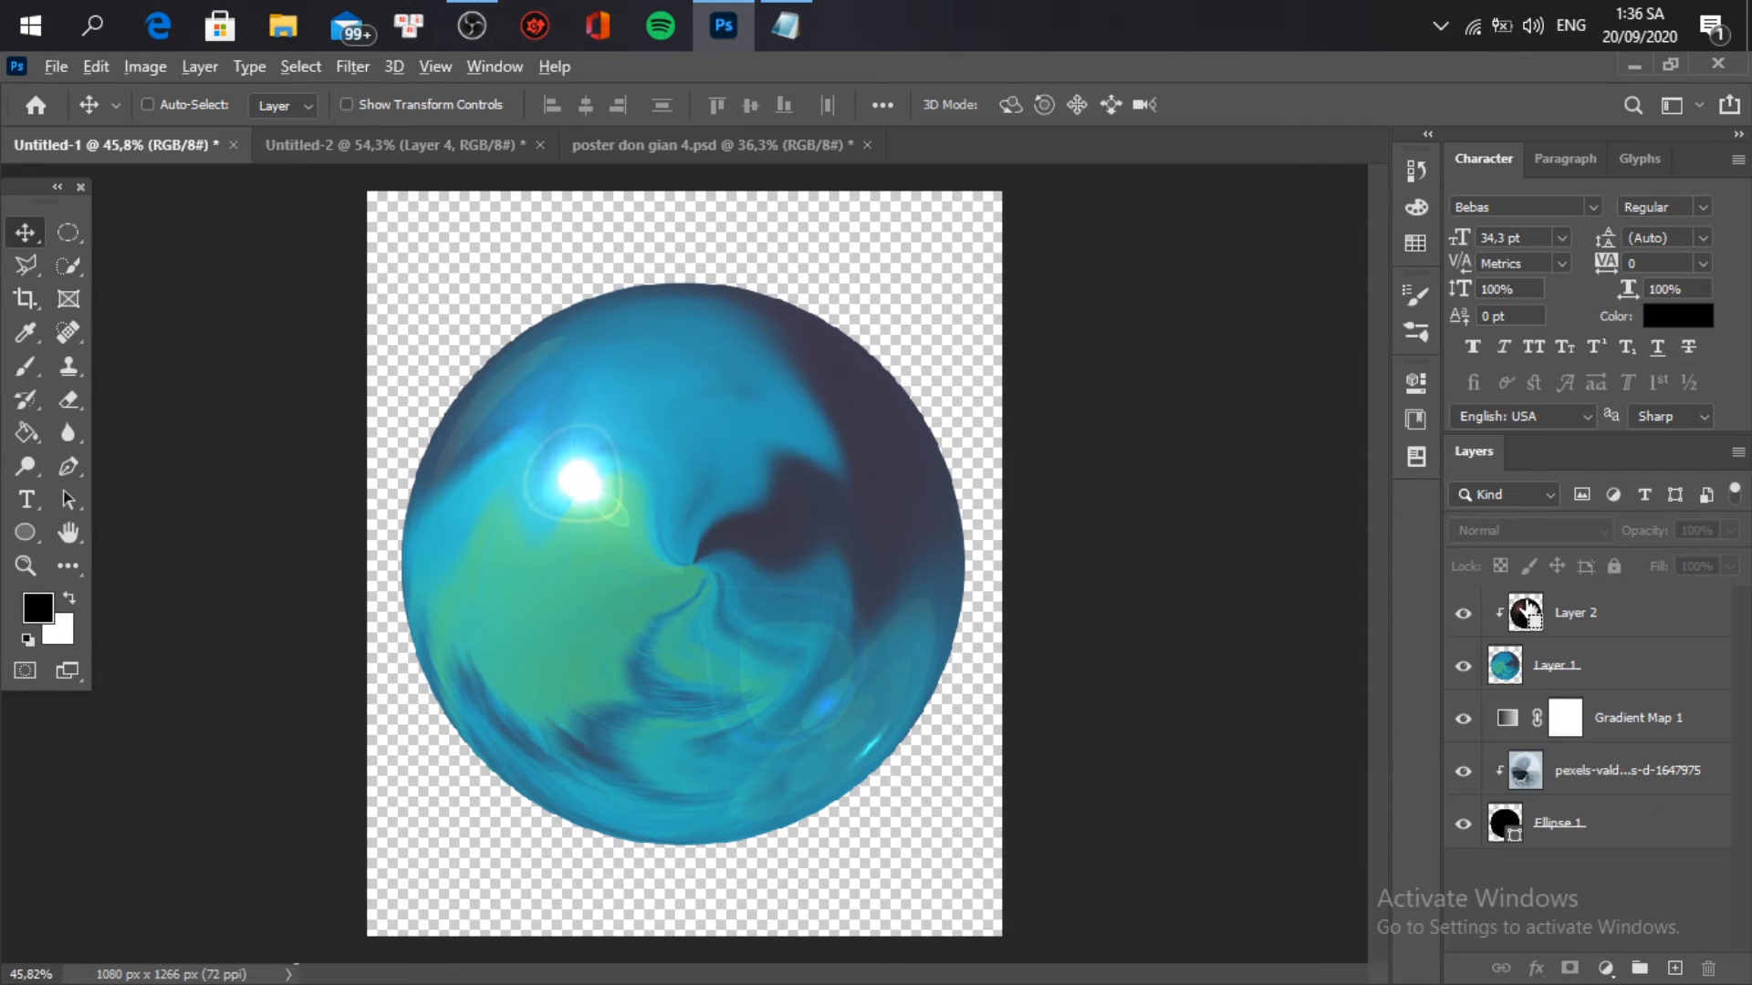
pyautogui.hotkey('ctrl', 'shift', 'alt', 'e')
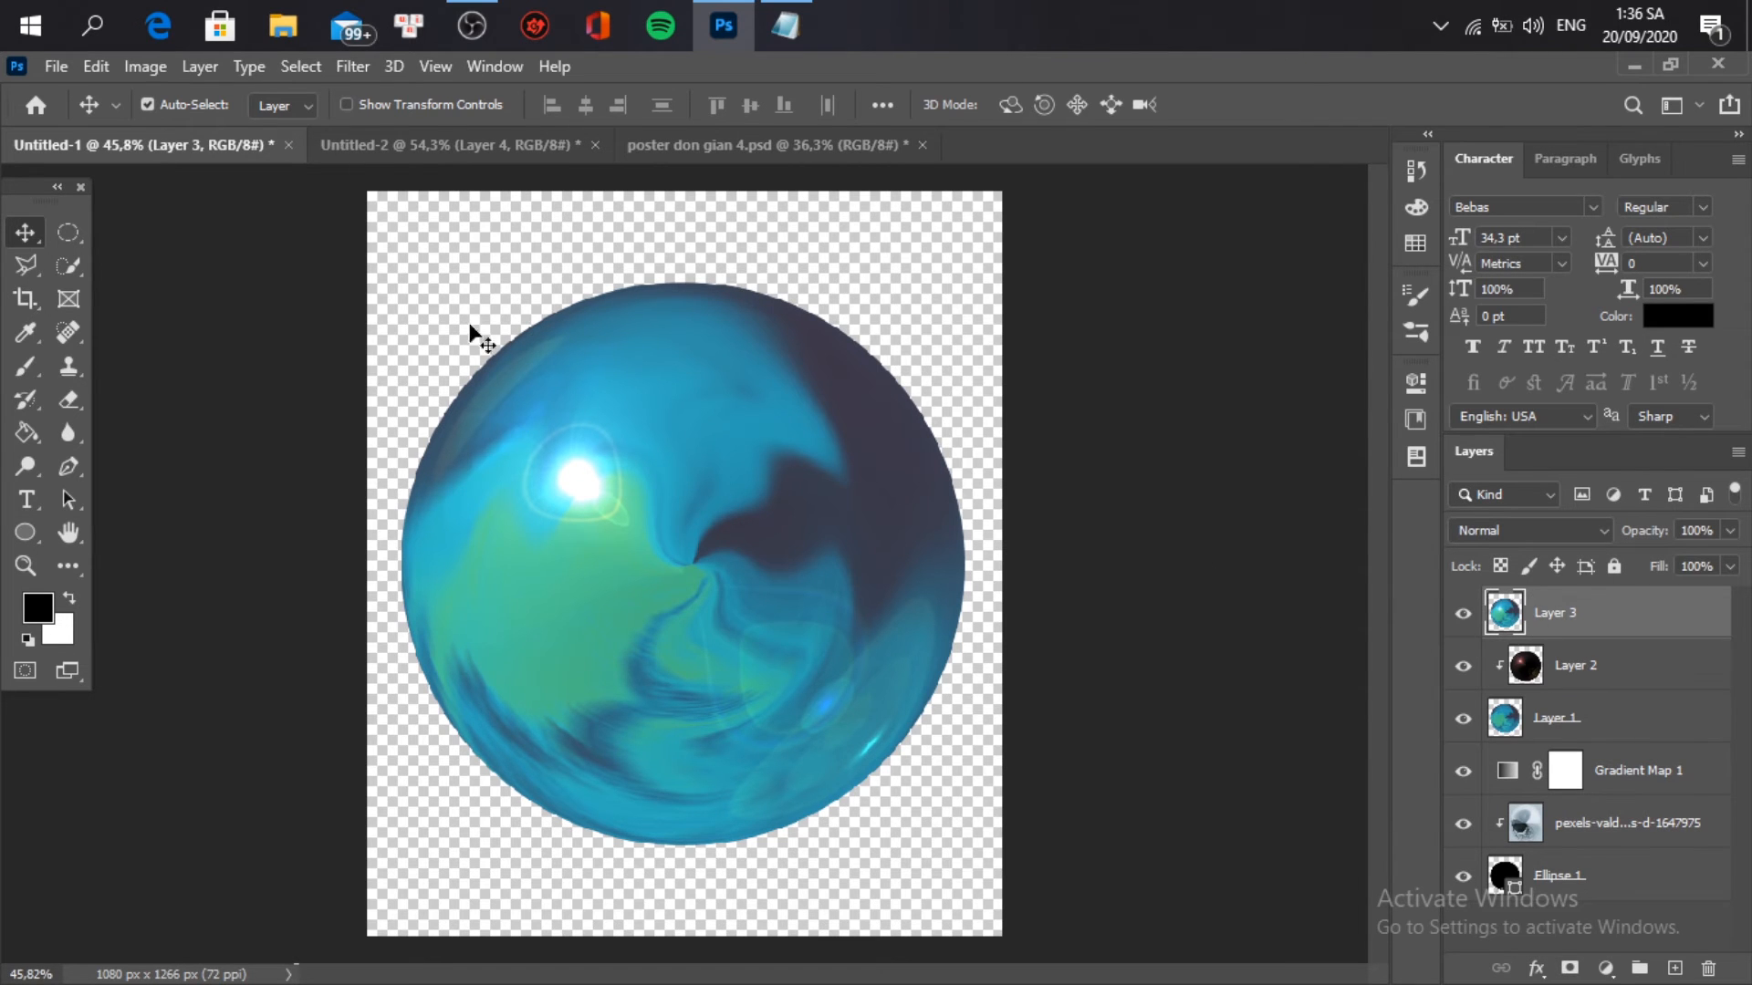
pyautogui.click(447, 145)
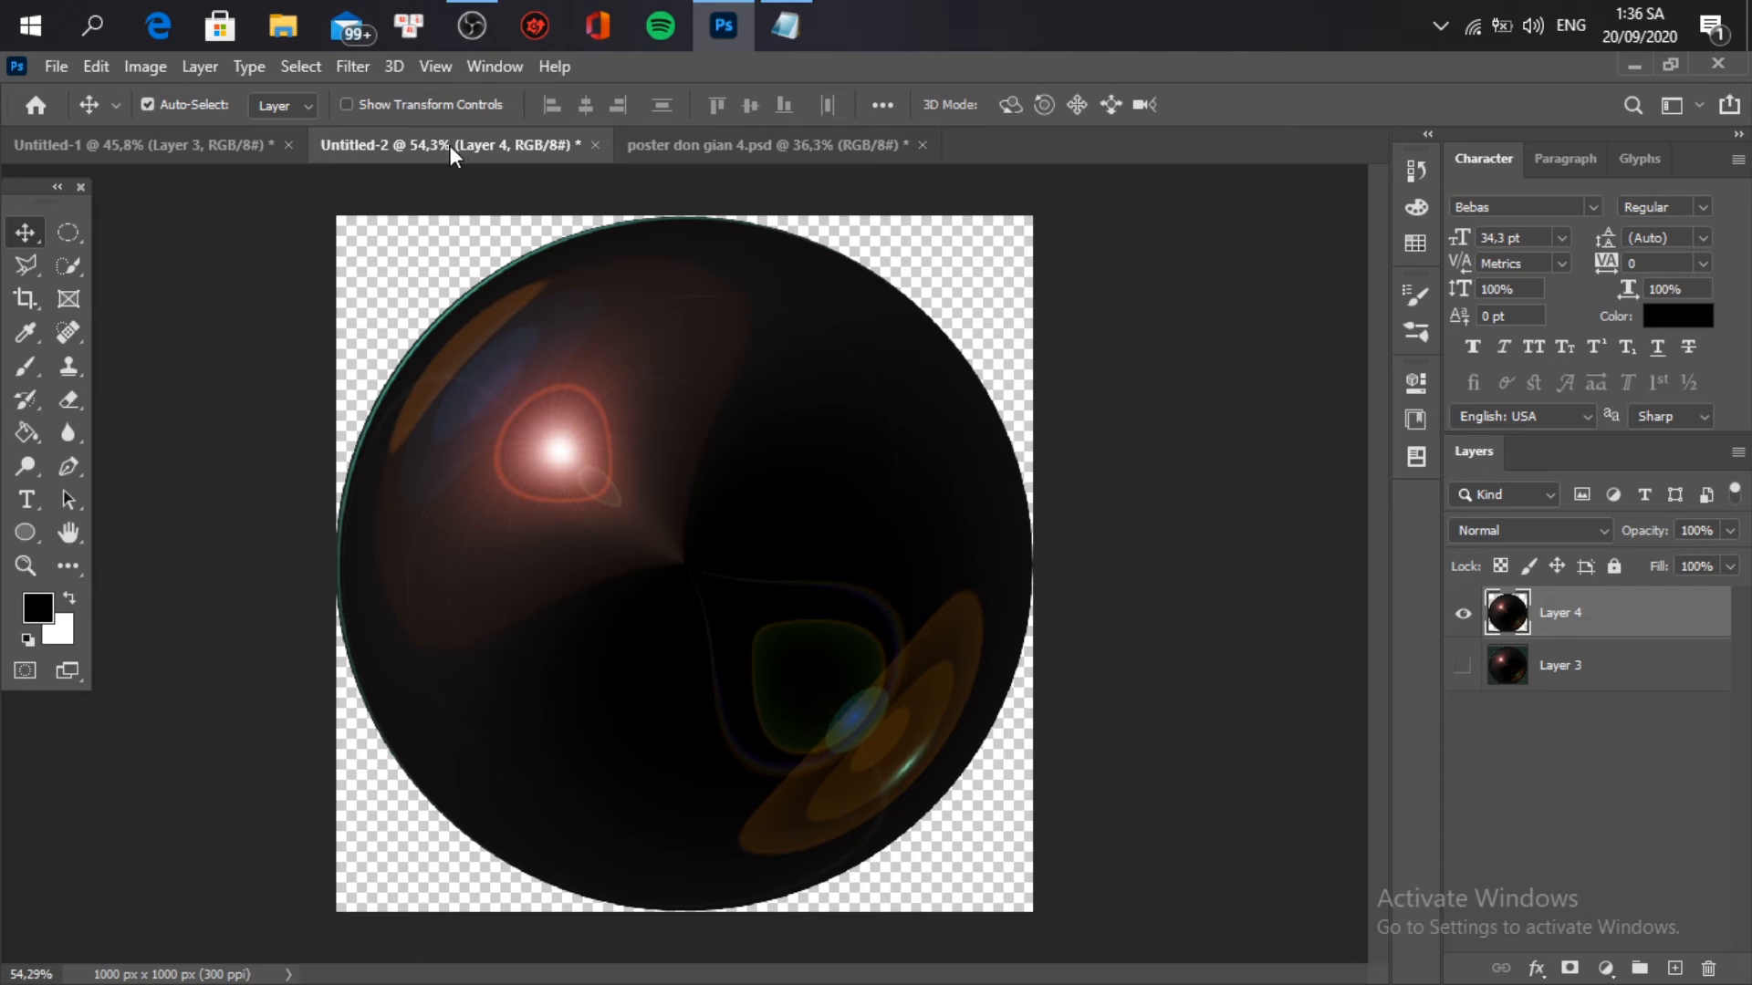
pyautogui.click(649, 149)
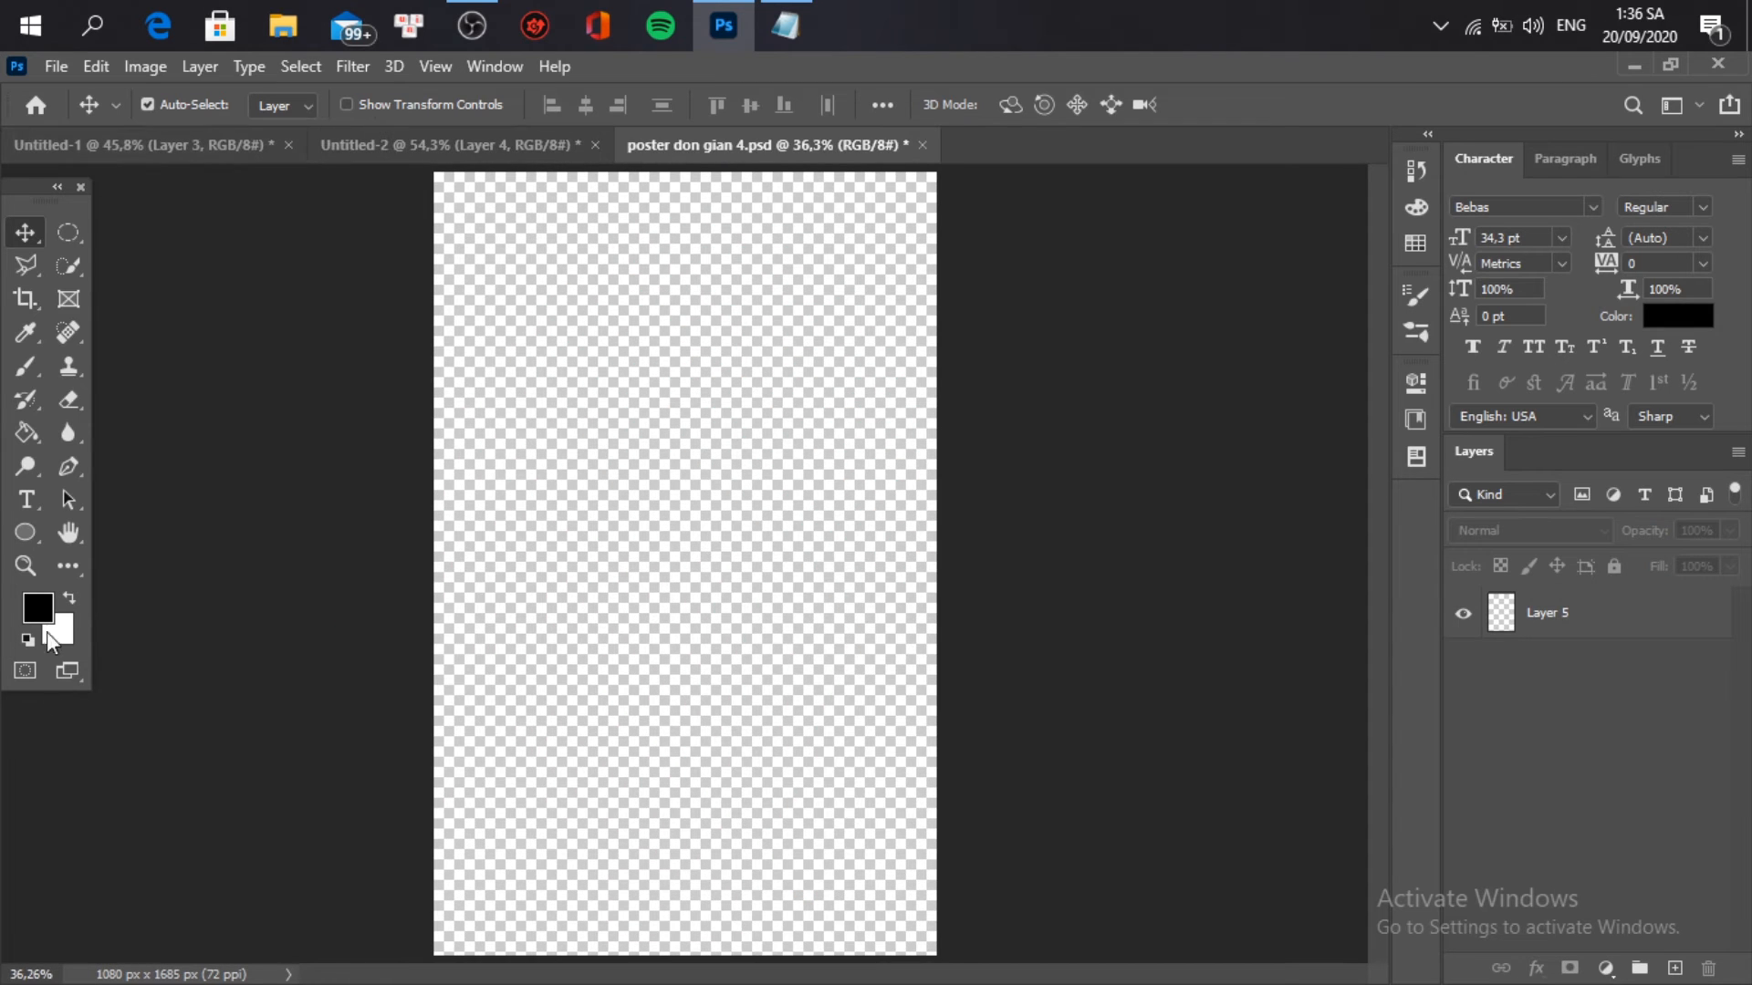
# Step: Draw a black rectangle about 909 × 1997 px over the poster's right half and align its edge to the canvas centre
pyautogui.rightClick(34, 530)
pyautogui.click(119, 530)
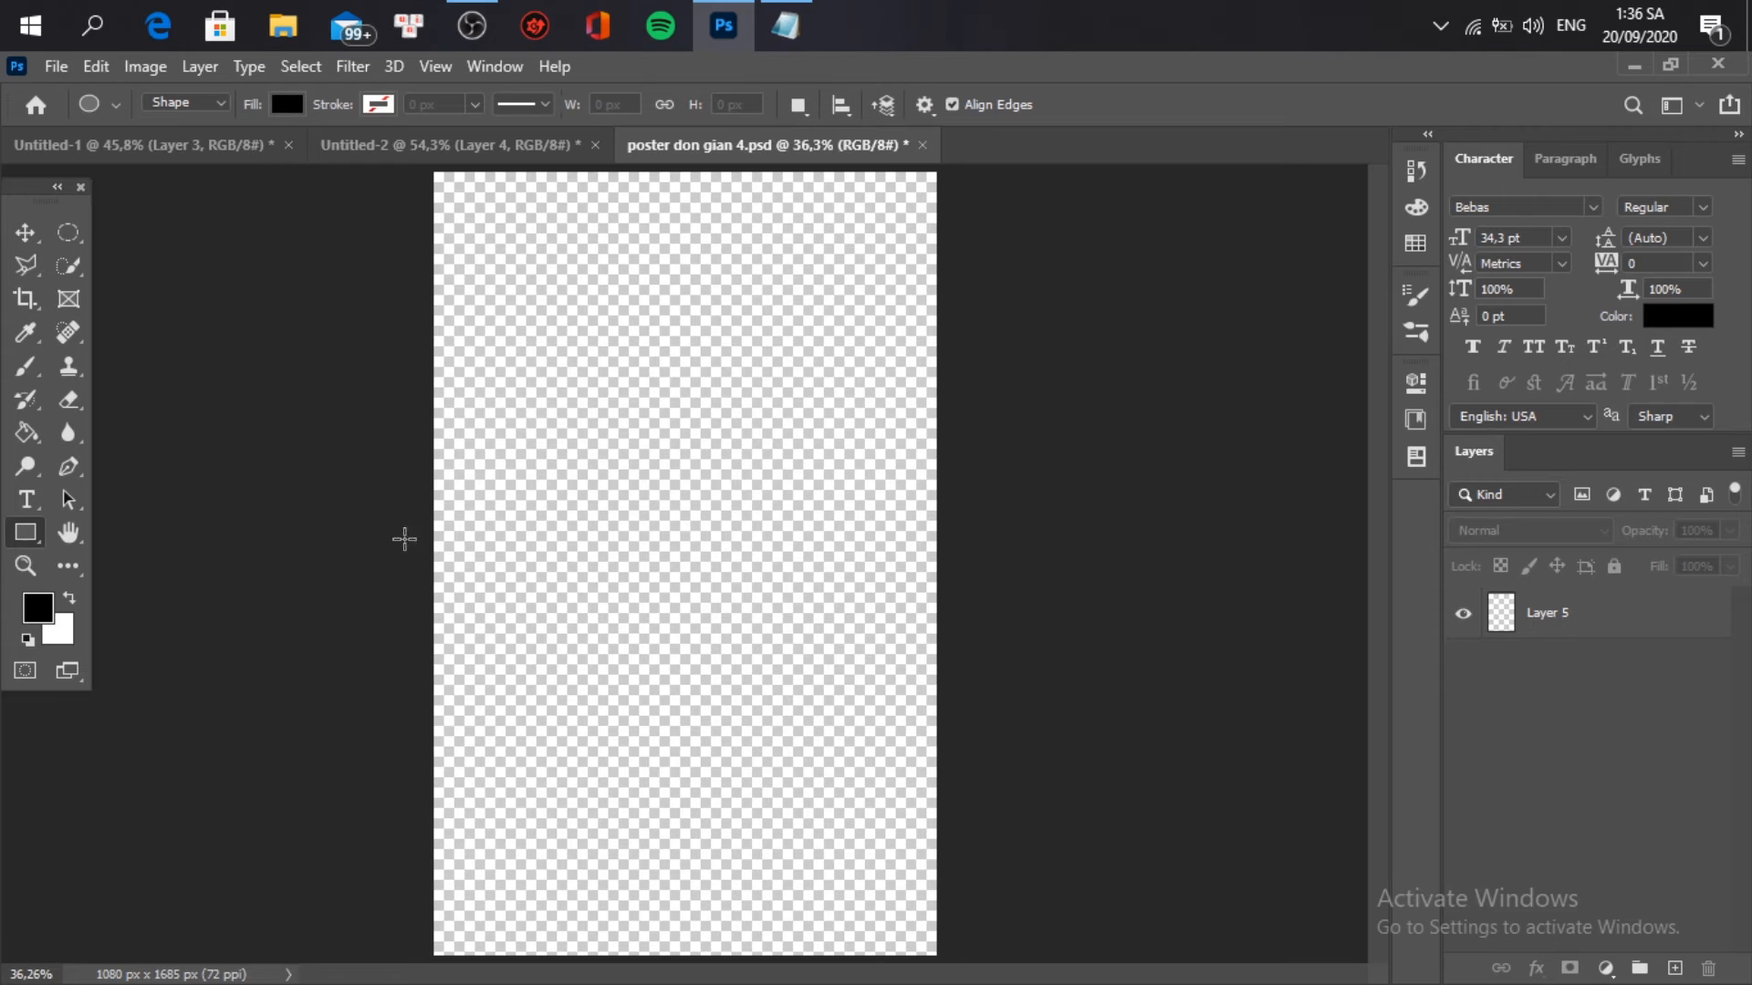
pyautogui.scroll(-2, 710, 533)
pyautogui.moveTo(693, 231); pyautogui.dragTo(1010, 928)
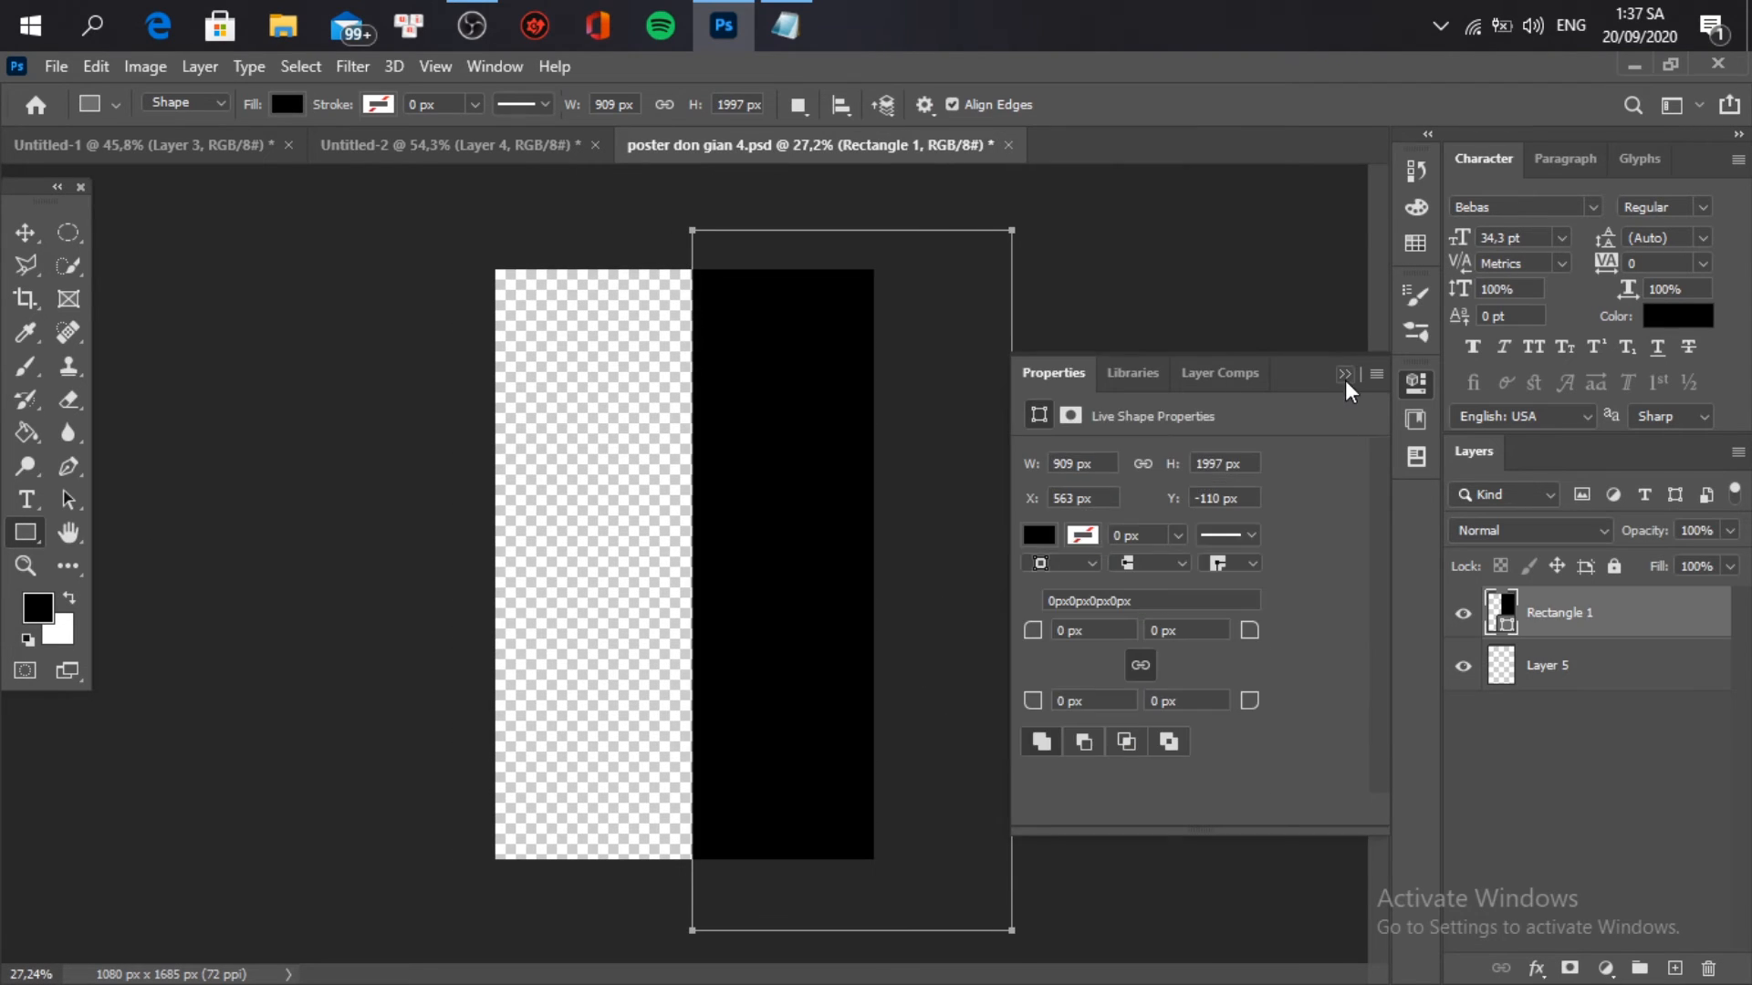
pyautogui.press('v')
pyautogui.moveTo(783, 614); pyautogui.dragTo(773, 612)
pyautogui.scroll(2, 775, 625)
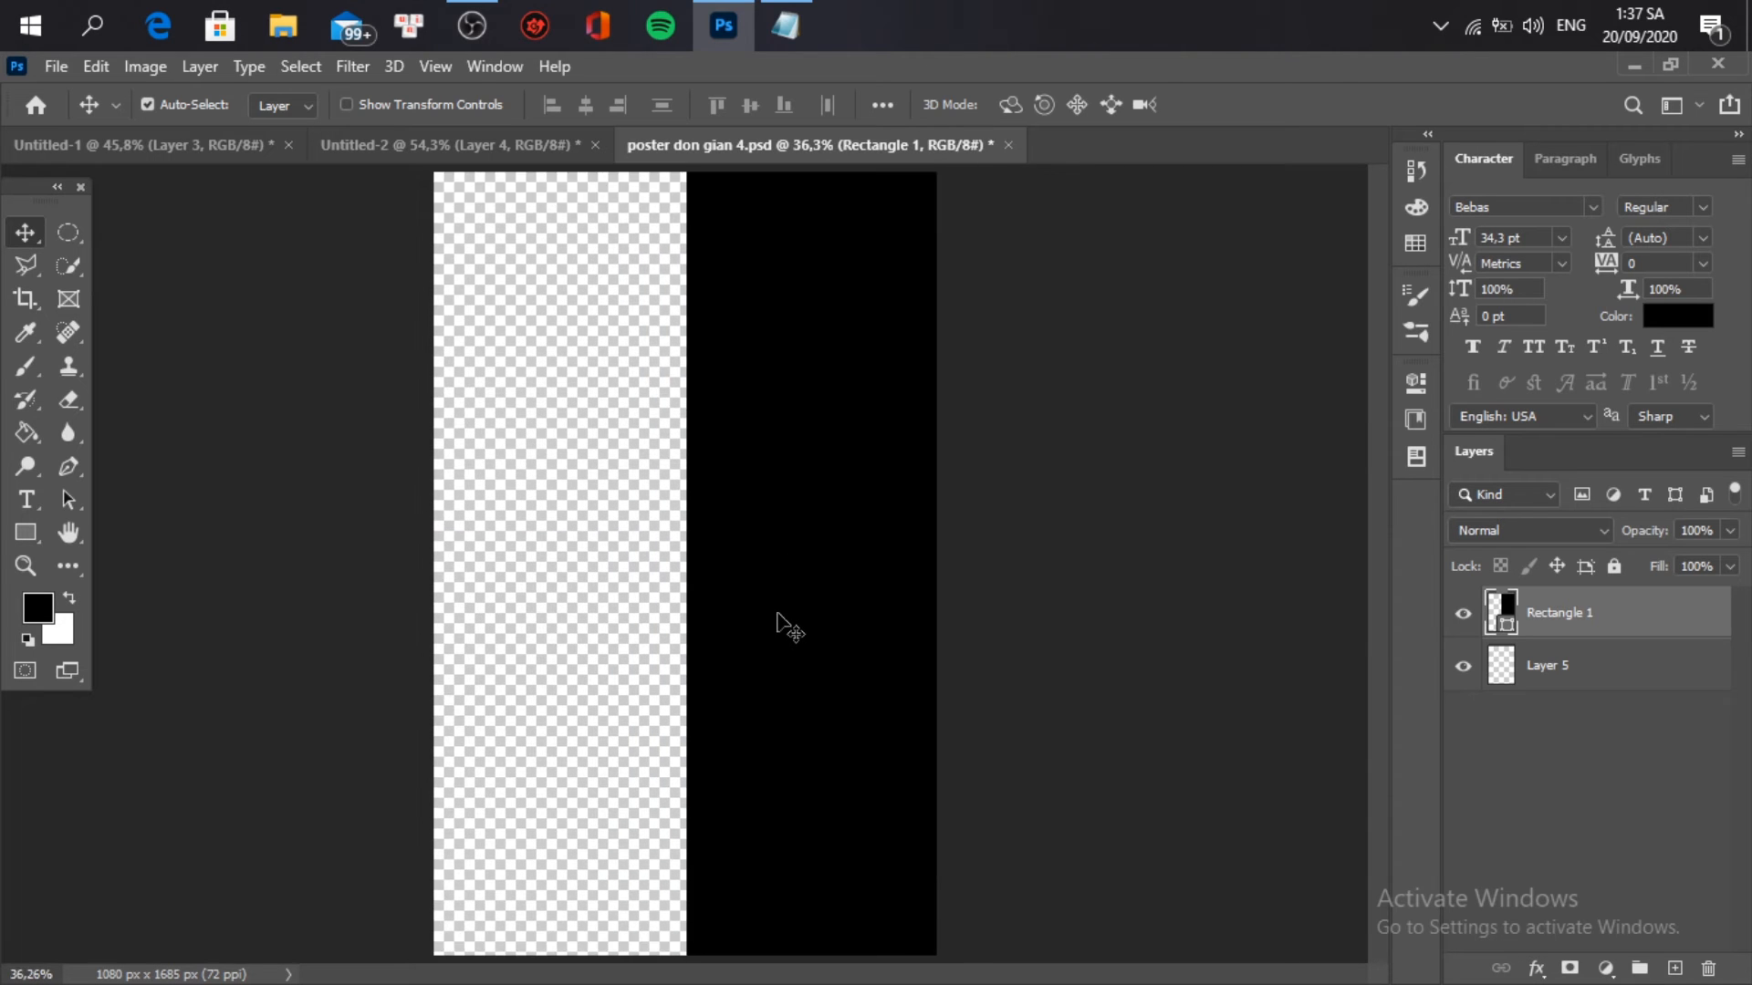
# Step: Fill Layer 5 with the white background colour and reselect the black rectangle
pyautogui.click(1537, 680)
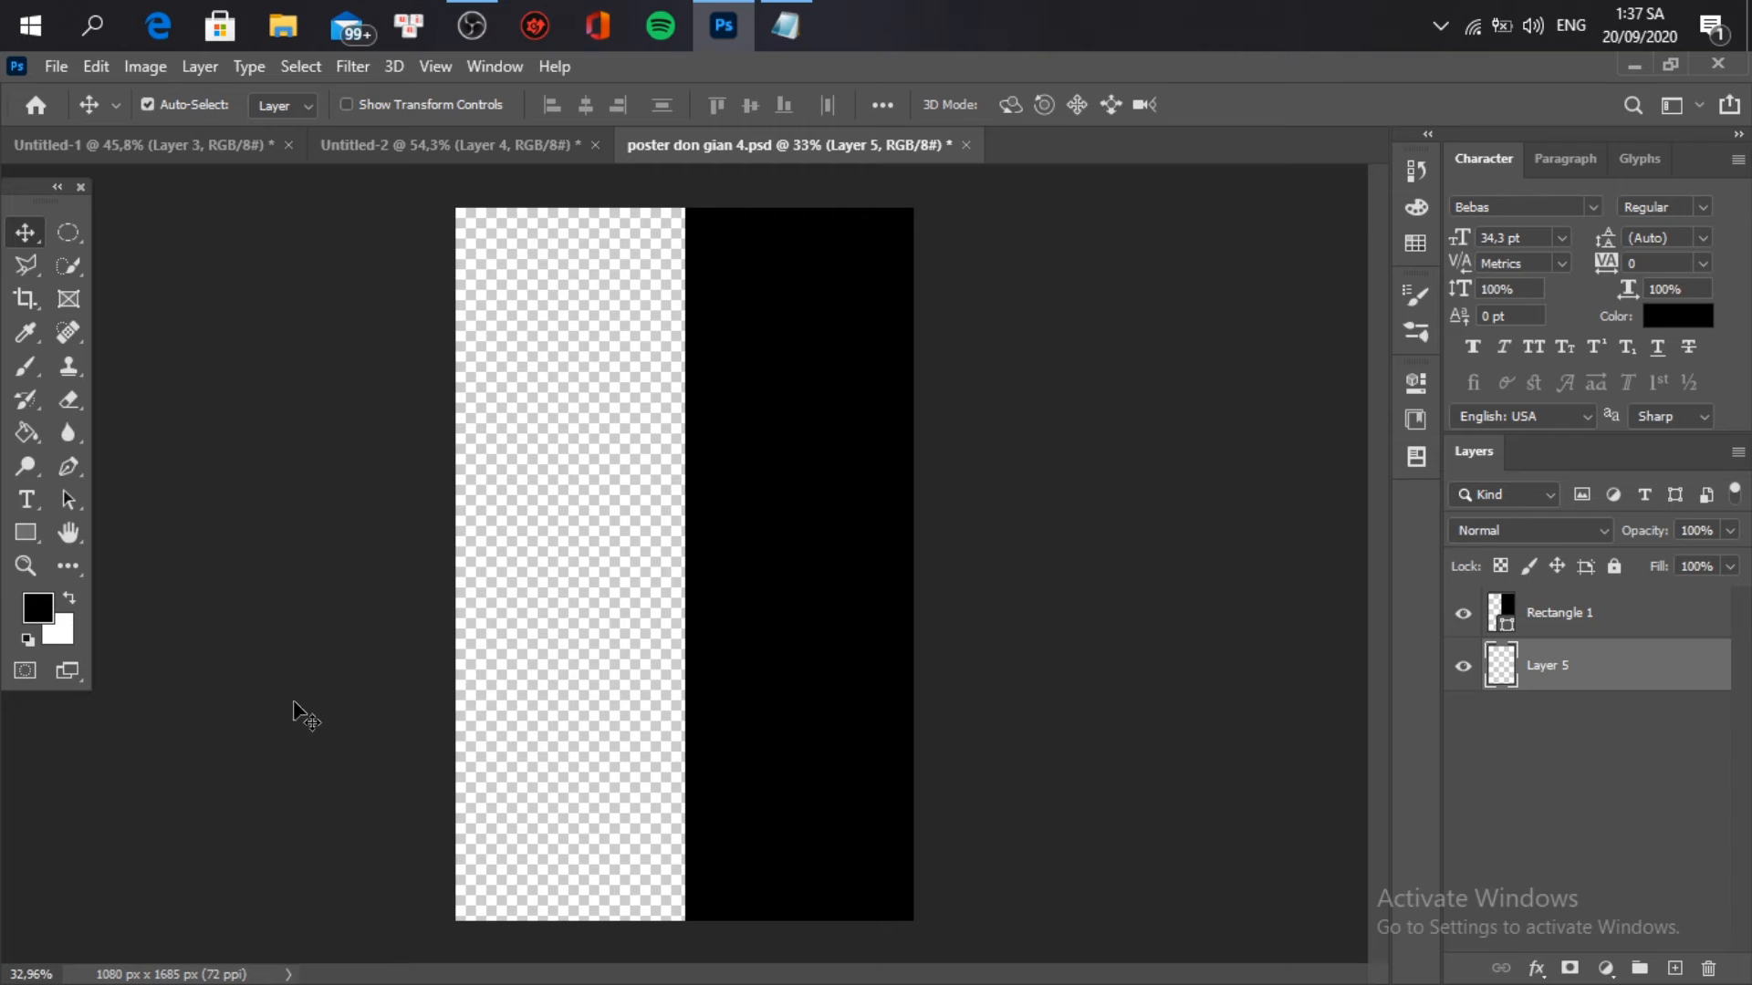
pyautogui.hotkey('ctrl', 'BackSpace')
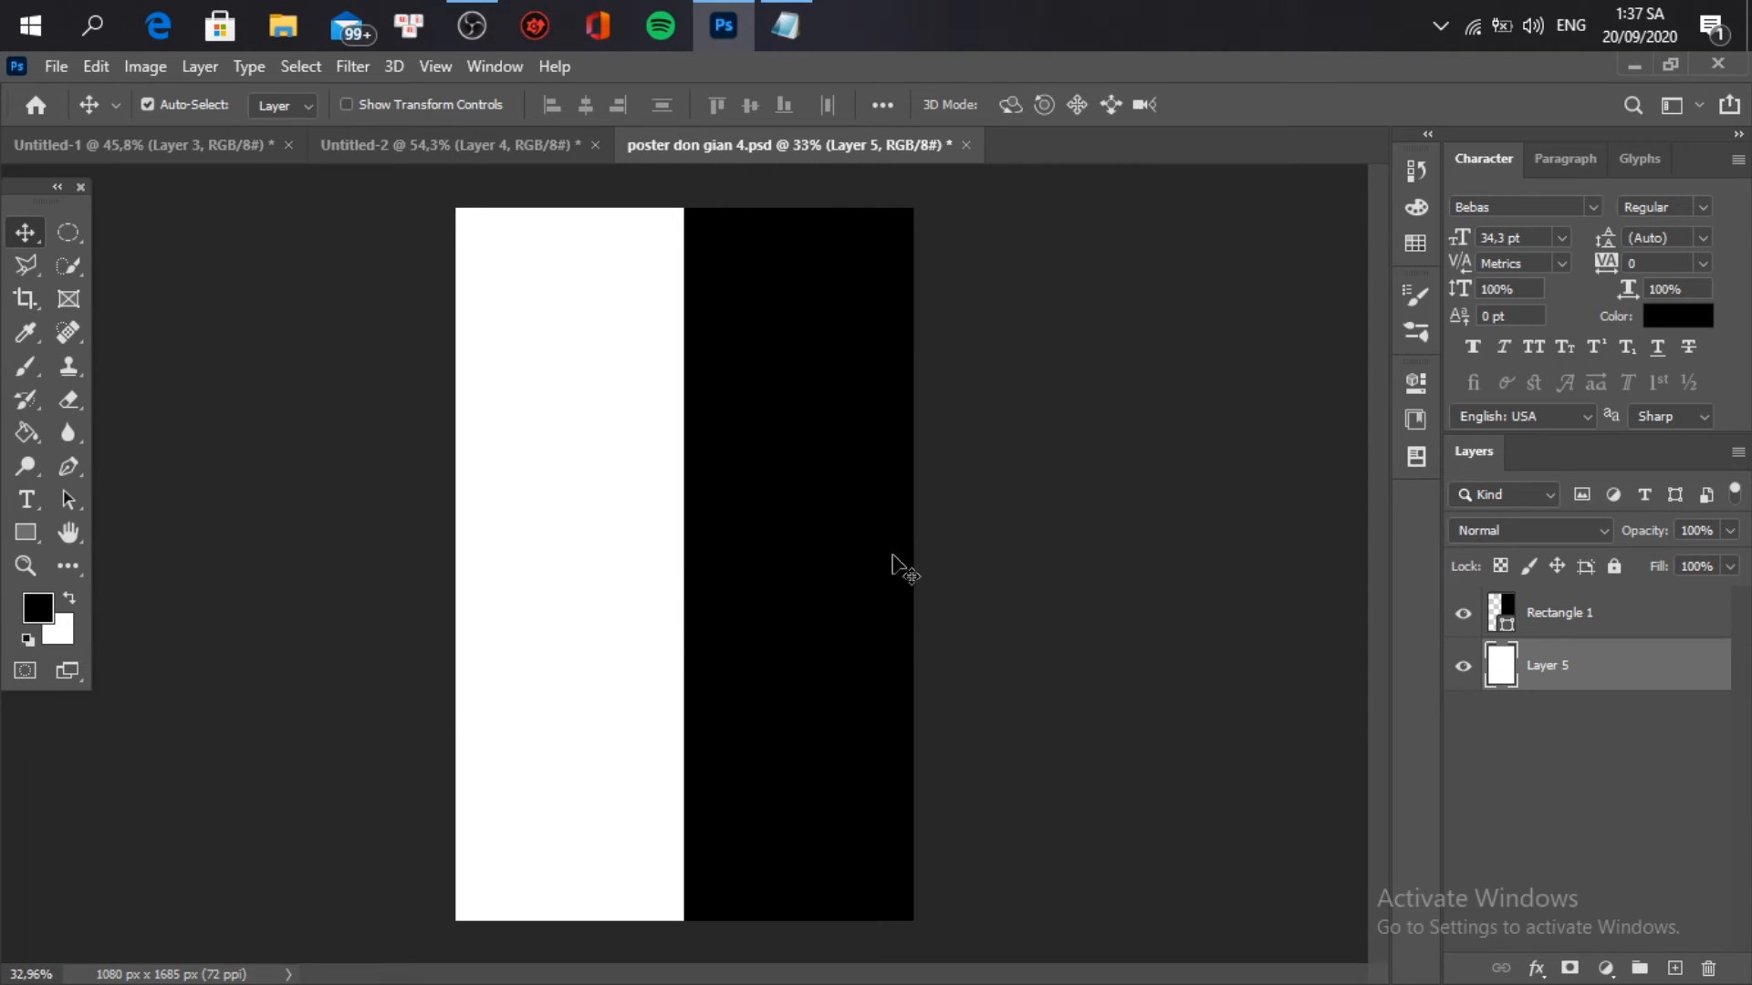
pyautogui.click(802, 564)
pyautogui.click(1684, 321)
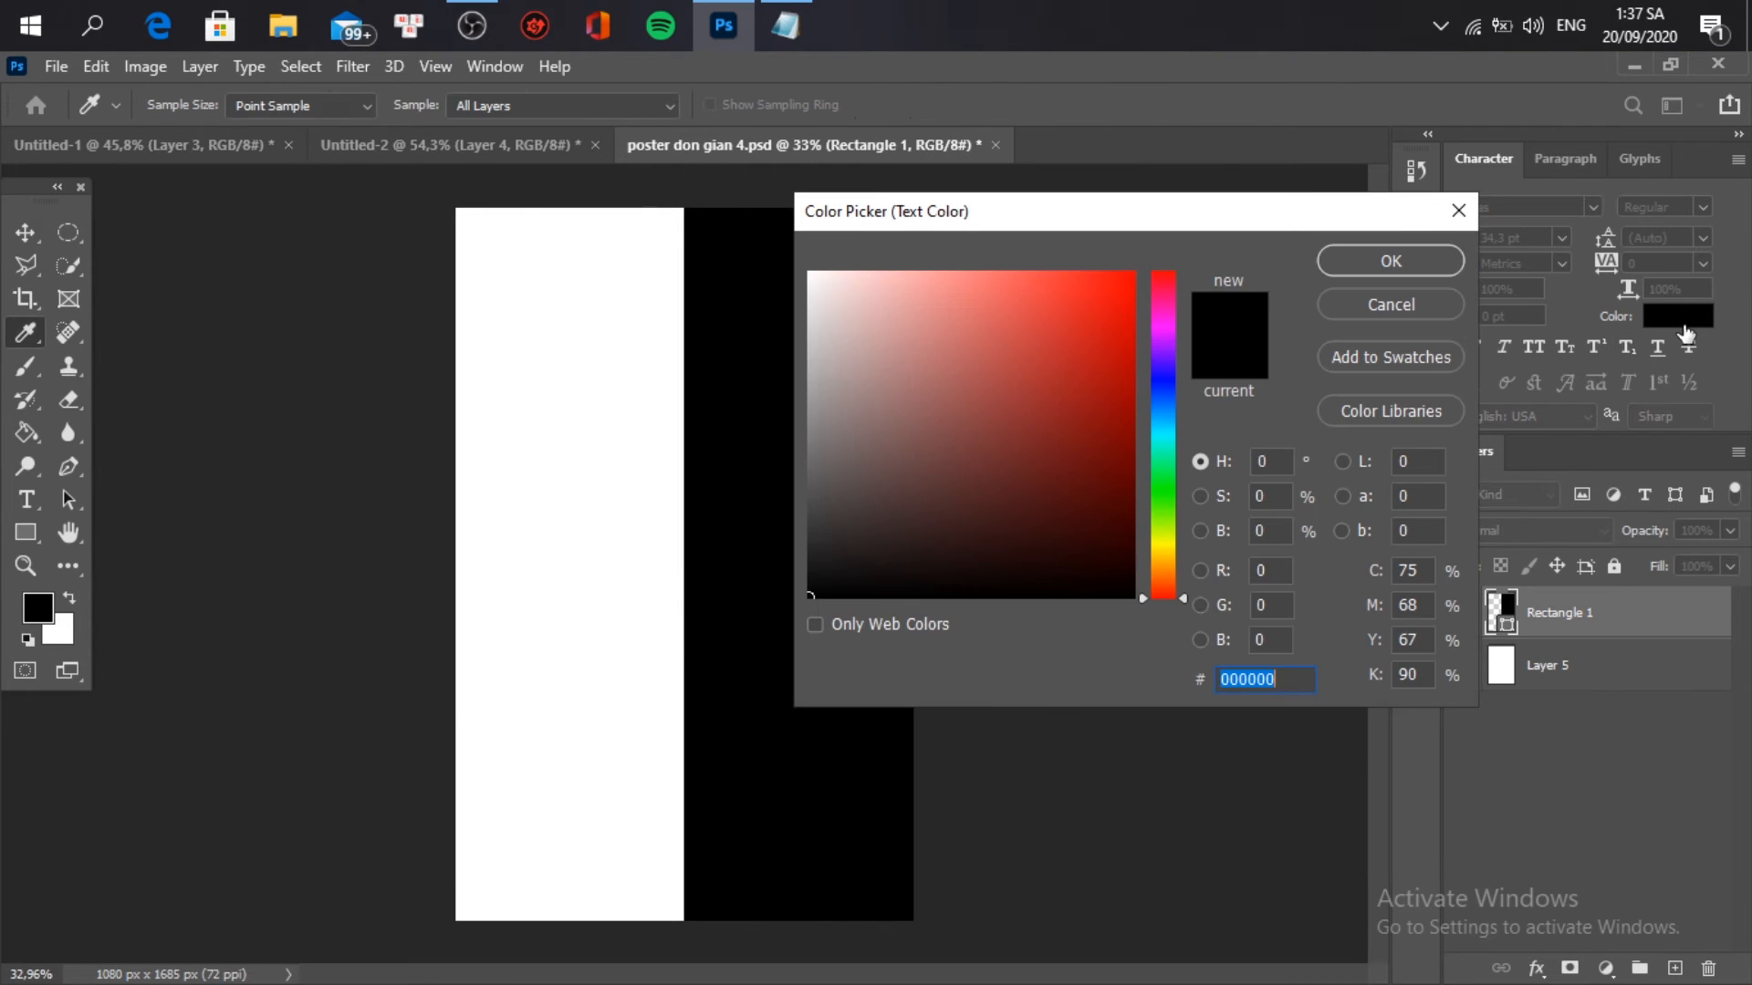
pyautogui.click(1581, 773)
pyautogui.click(1390, 304)
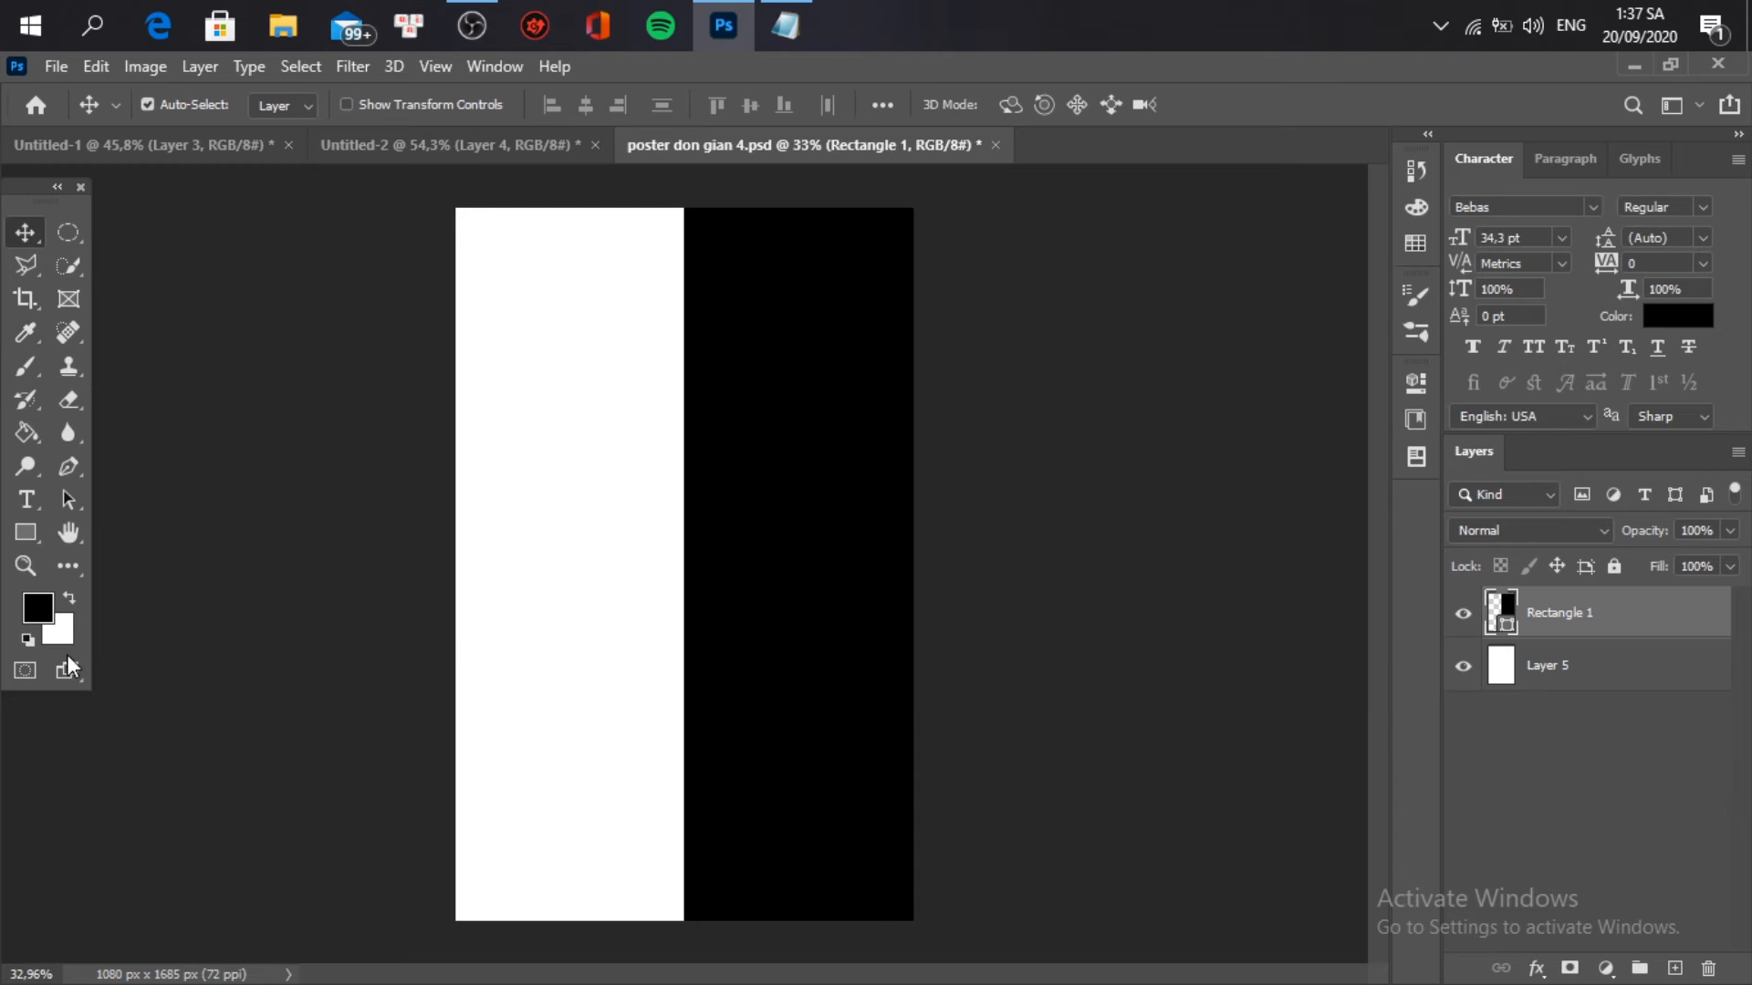
# Step: Set the foreground colour to 121212 and apply that colour as the rectangle's fill
pyautogui.click(24, 608)
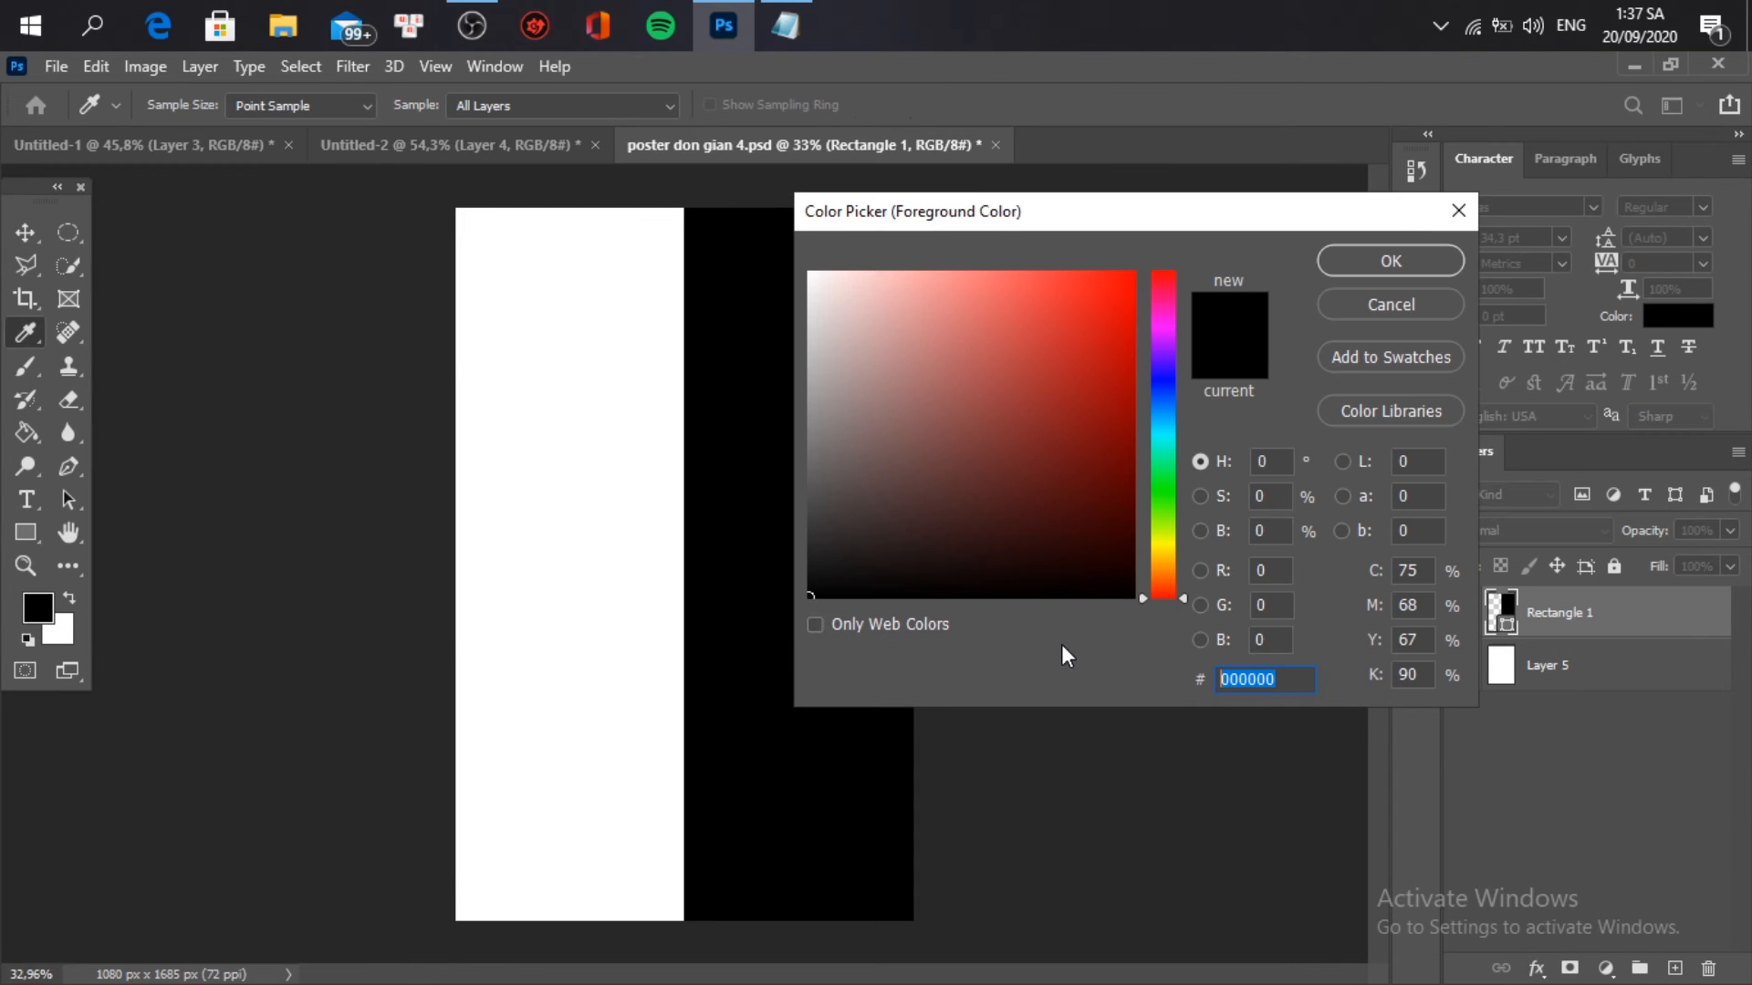
pyautogui.write('12')
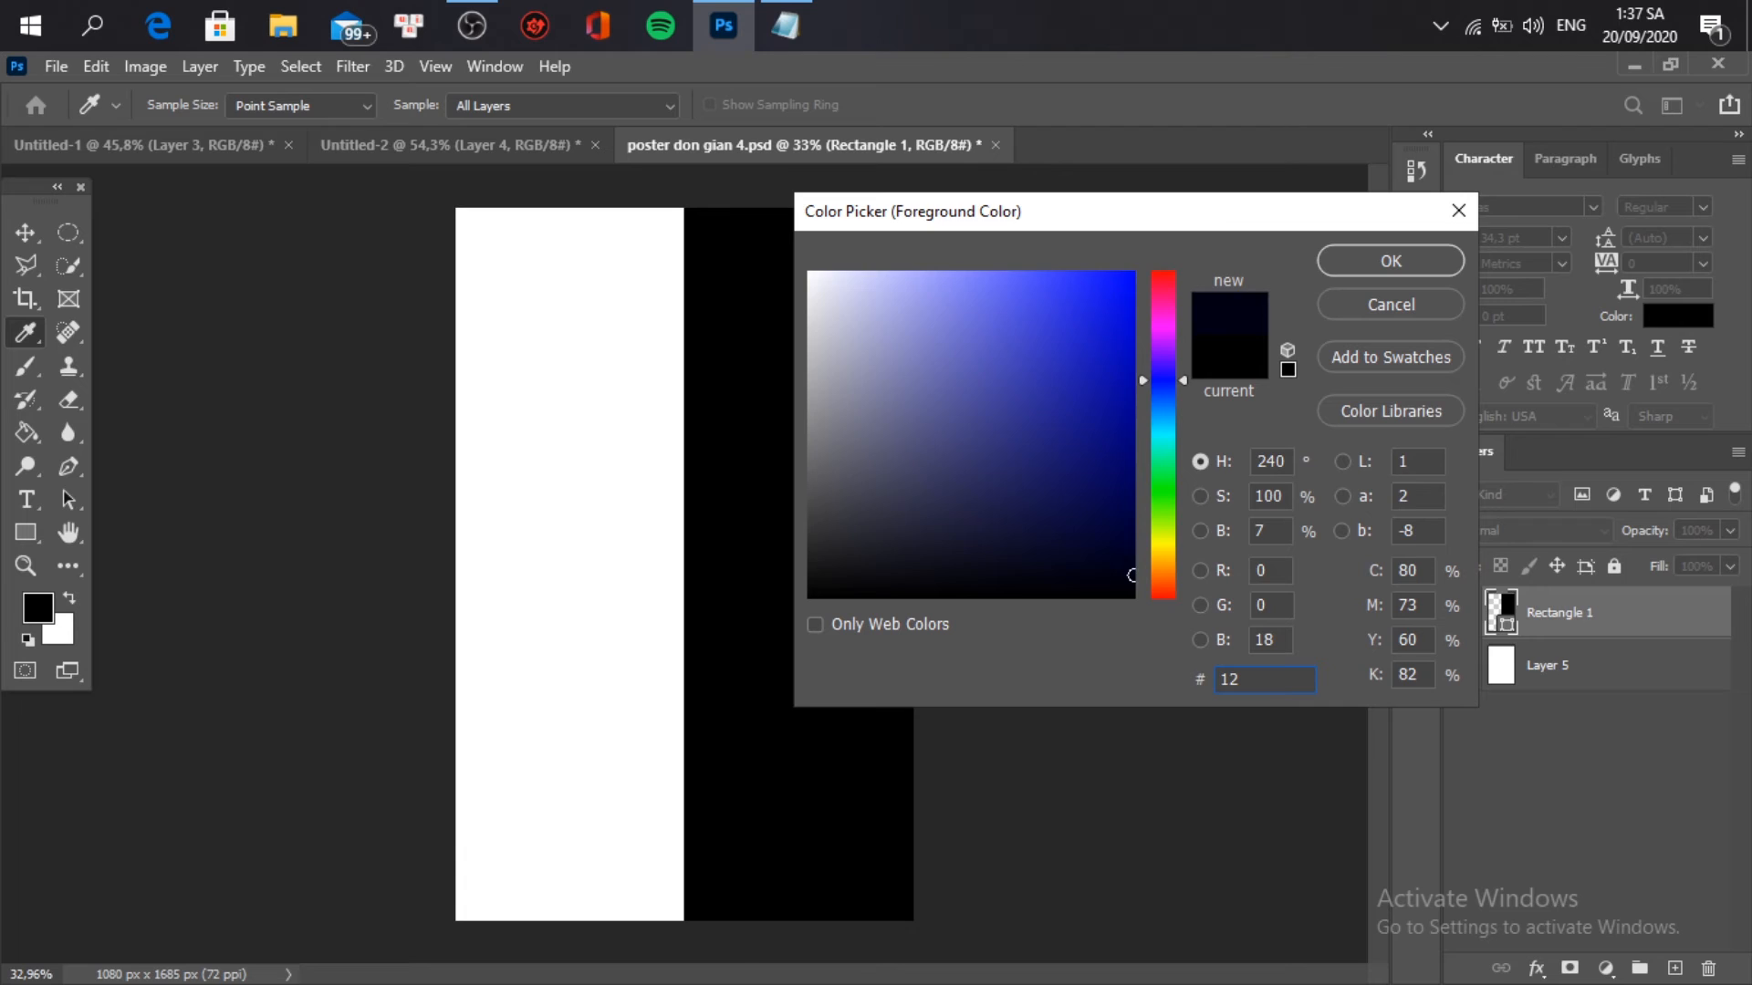
pyautogui.write('1212')
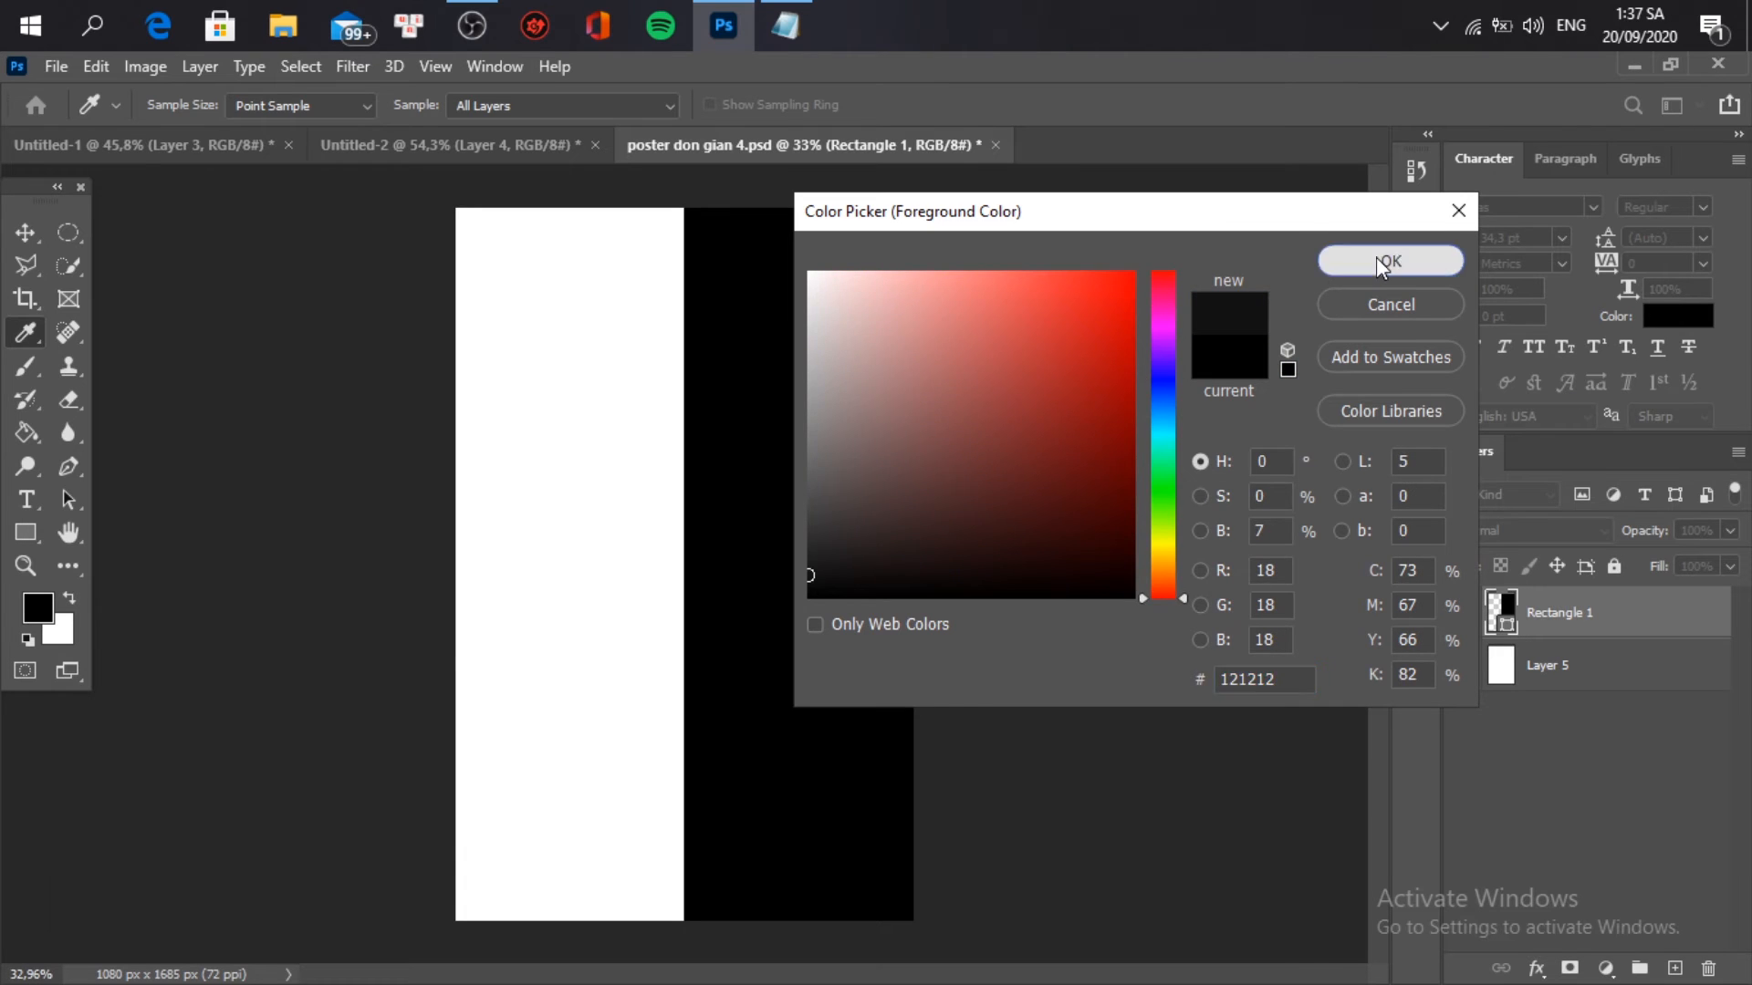
pyautogui.click(1381, 261)
pyautogui.click(1417, 384)
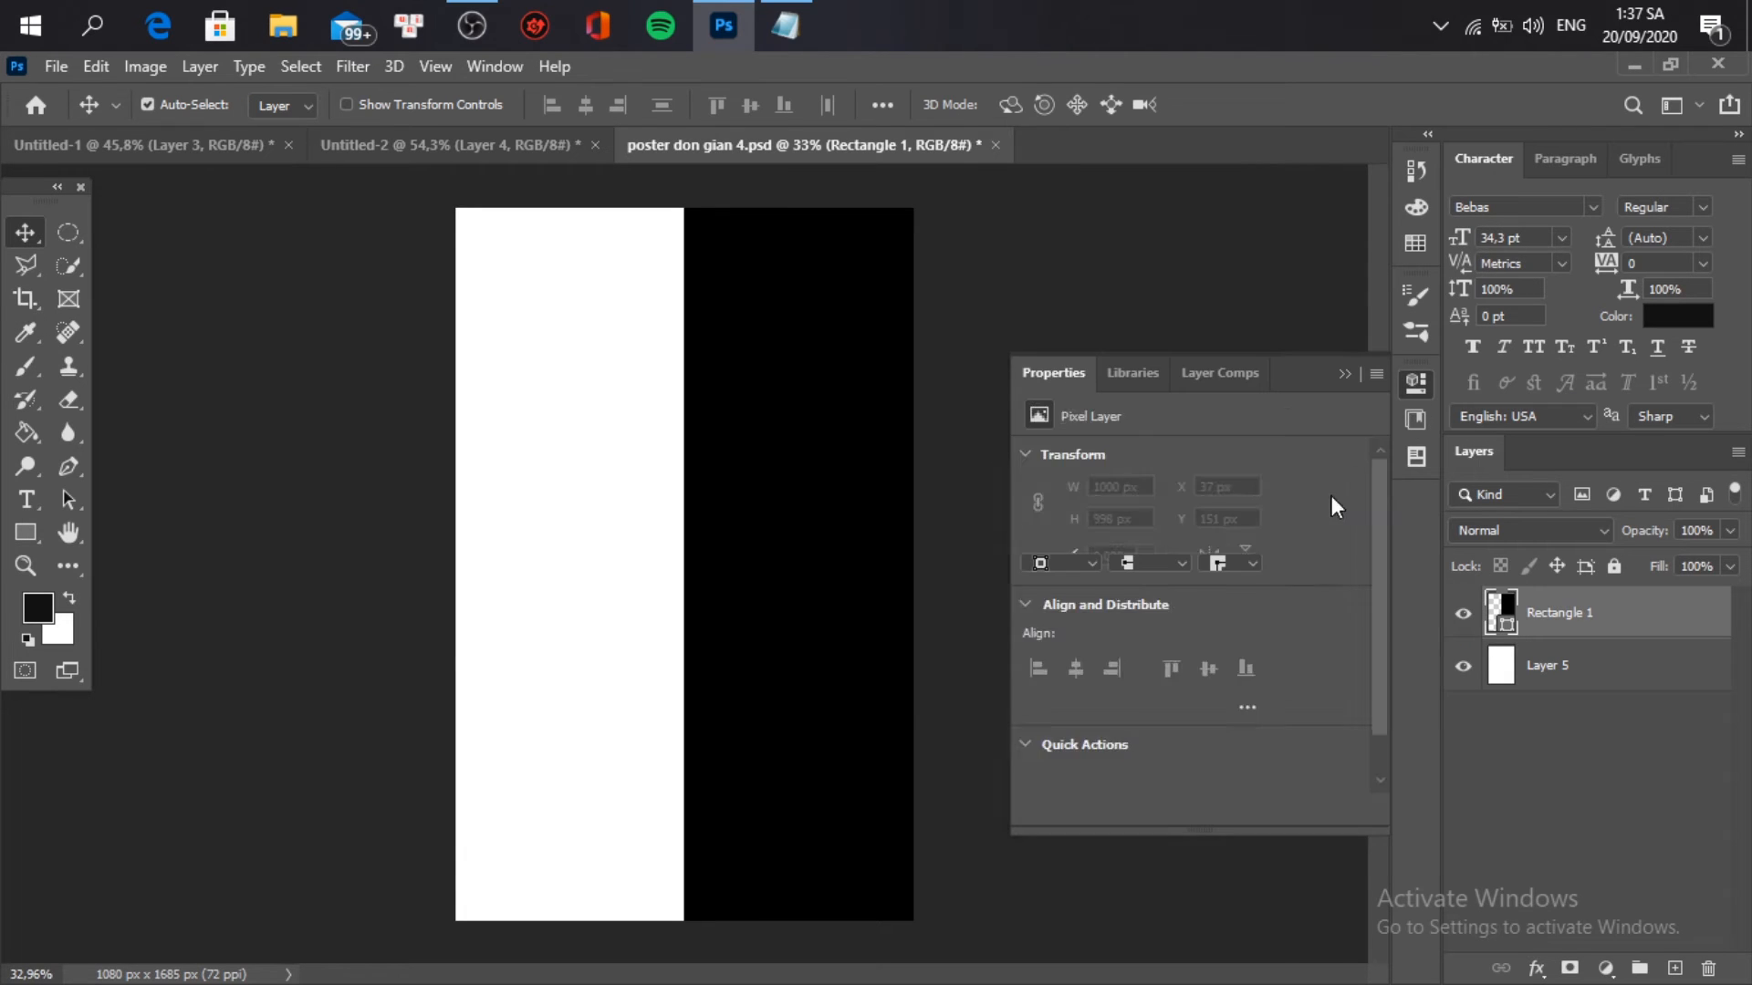
pyautogui.click(1039, 536)
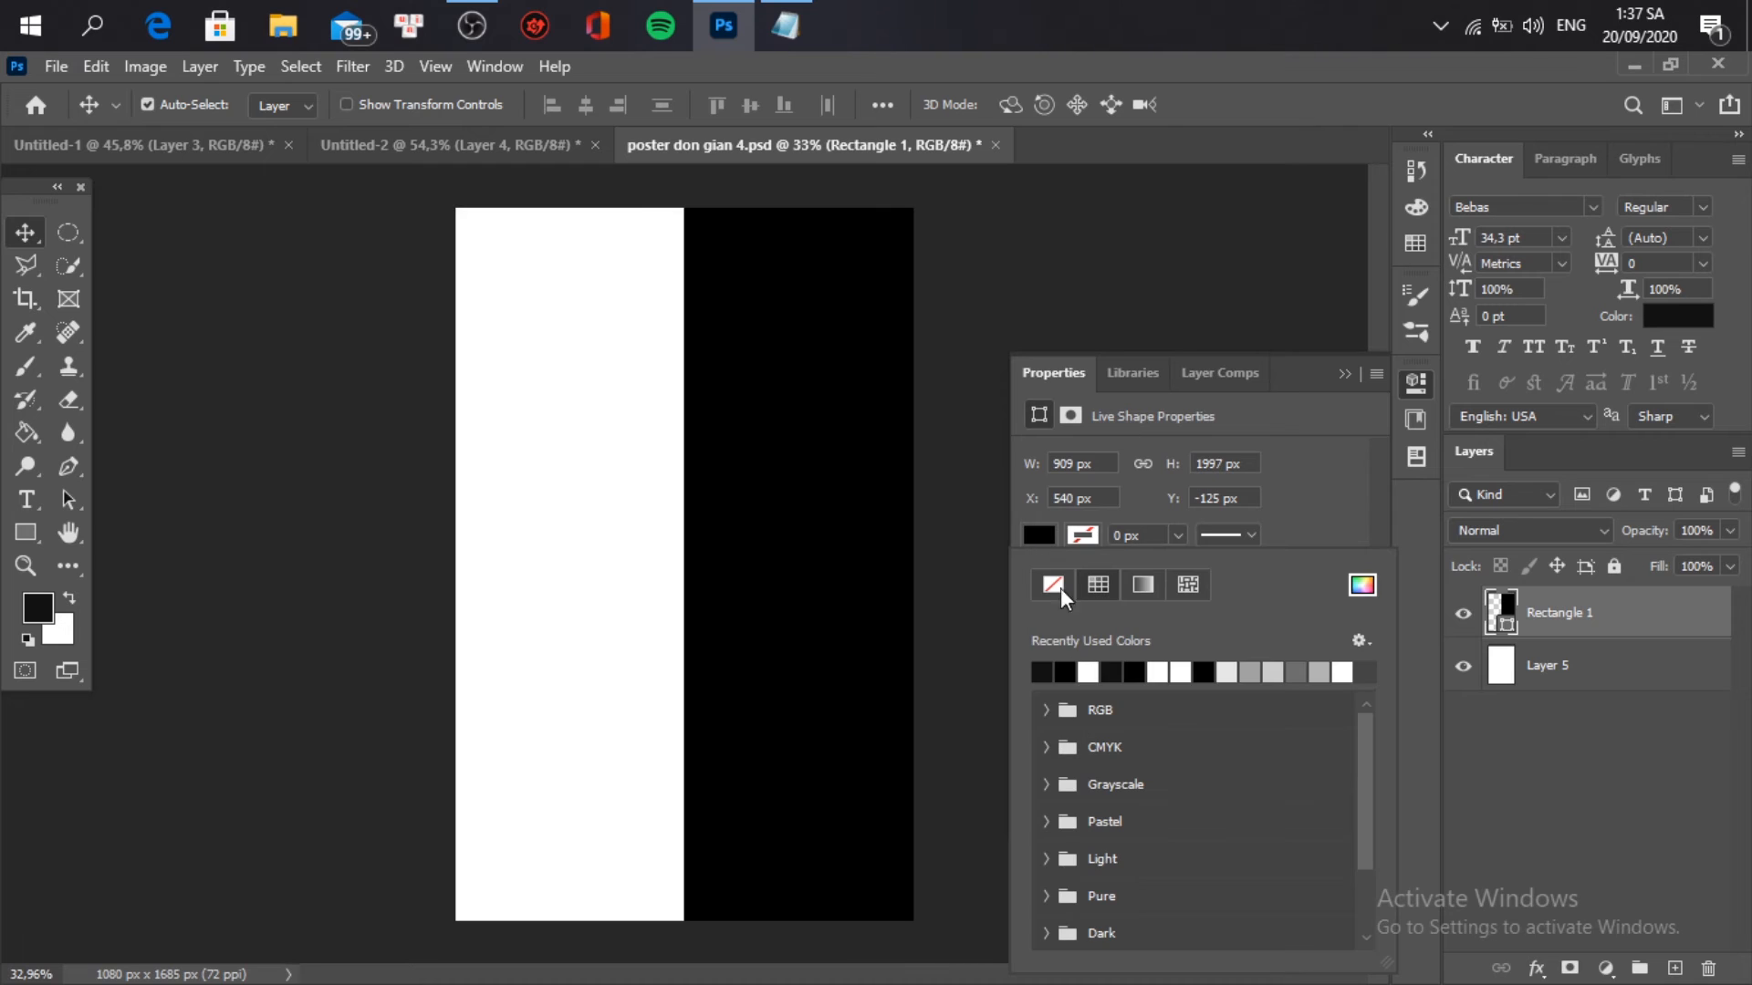
pyautogui.click(1041, 671)
pyautogui.click(1343, 375)
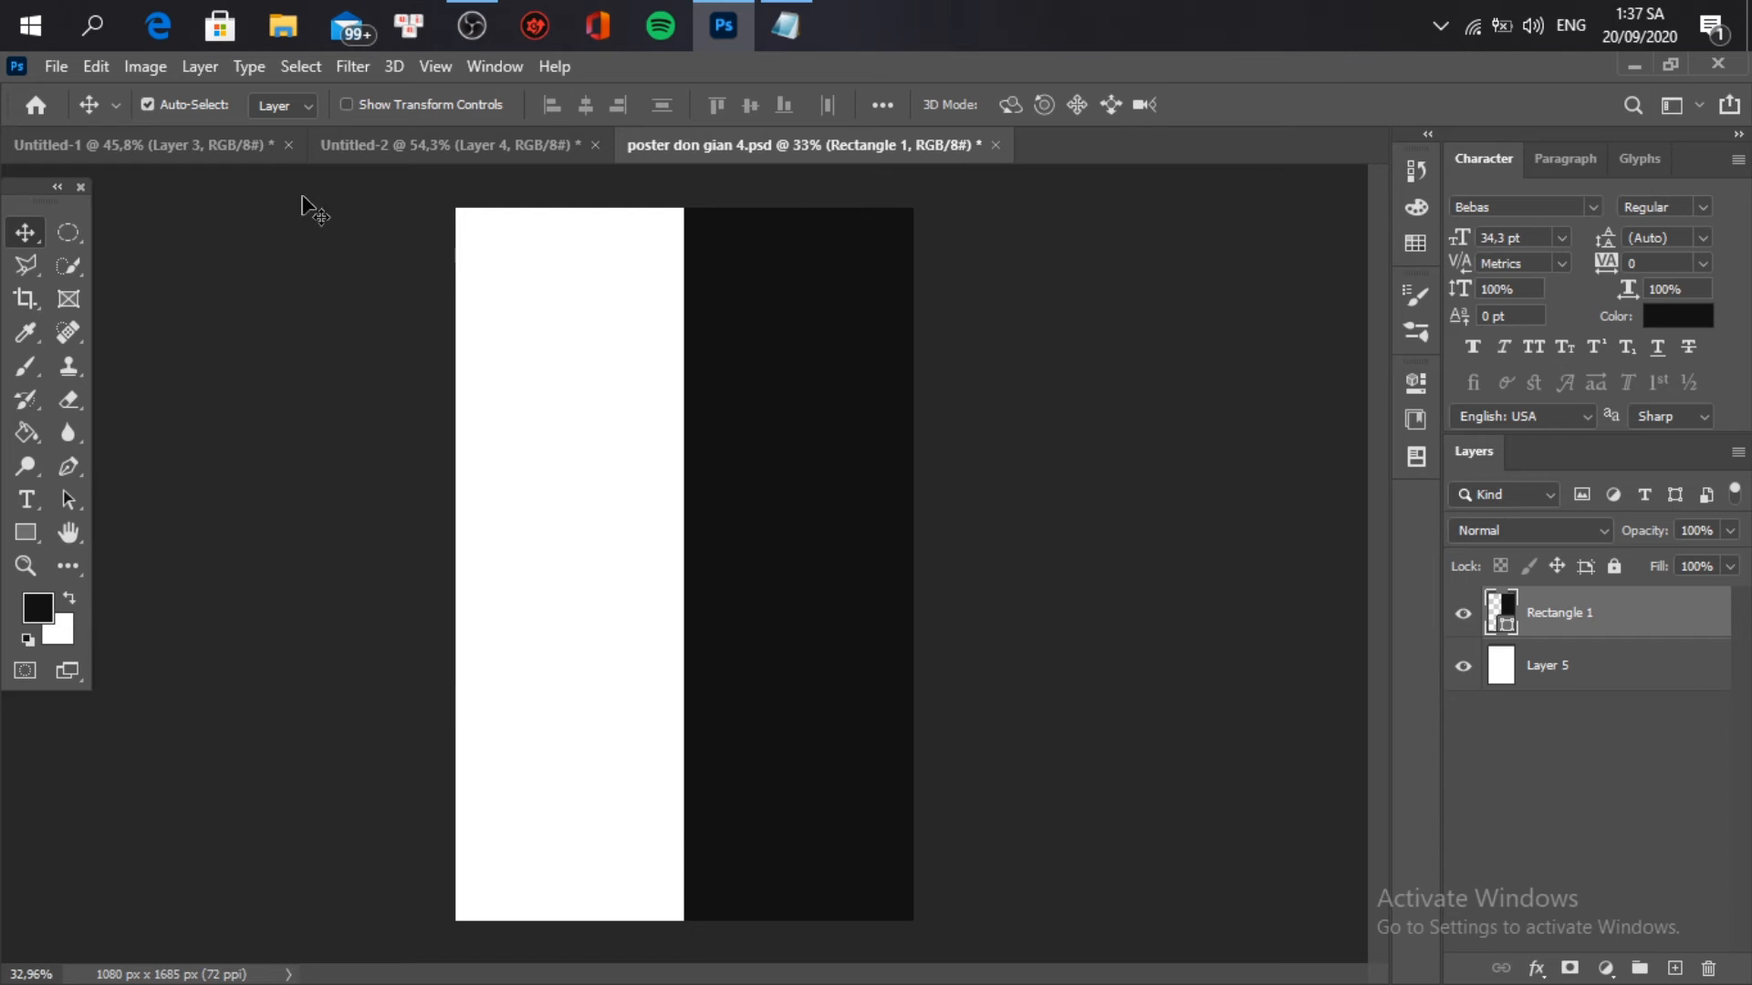
# Step: Bring the merged ball, Layer 3, from Untitled-1 into poster don gian 4.psd, centred horizontally above the rectangle
pyautogui.click(244, 151)
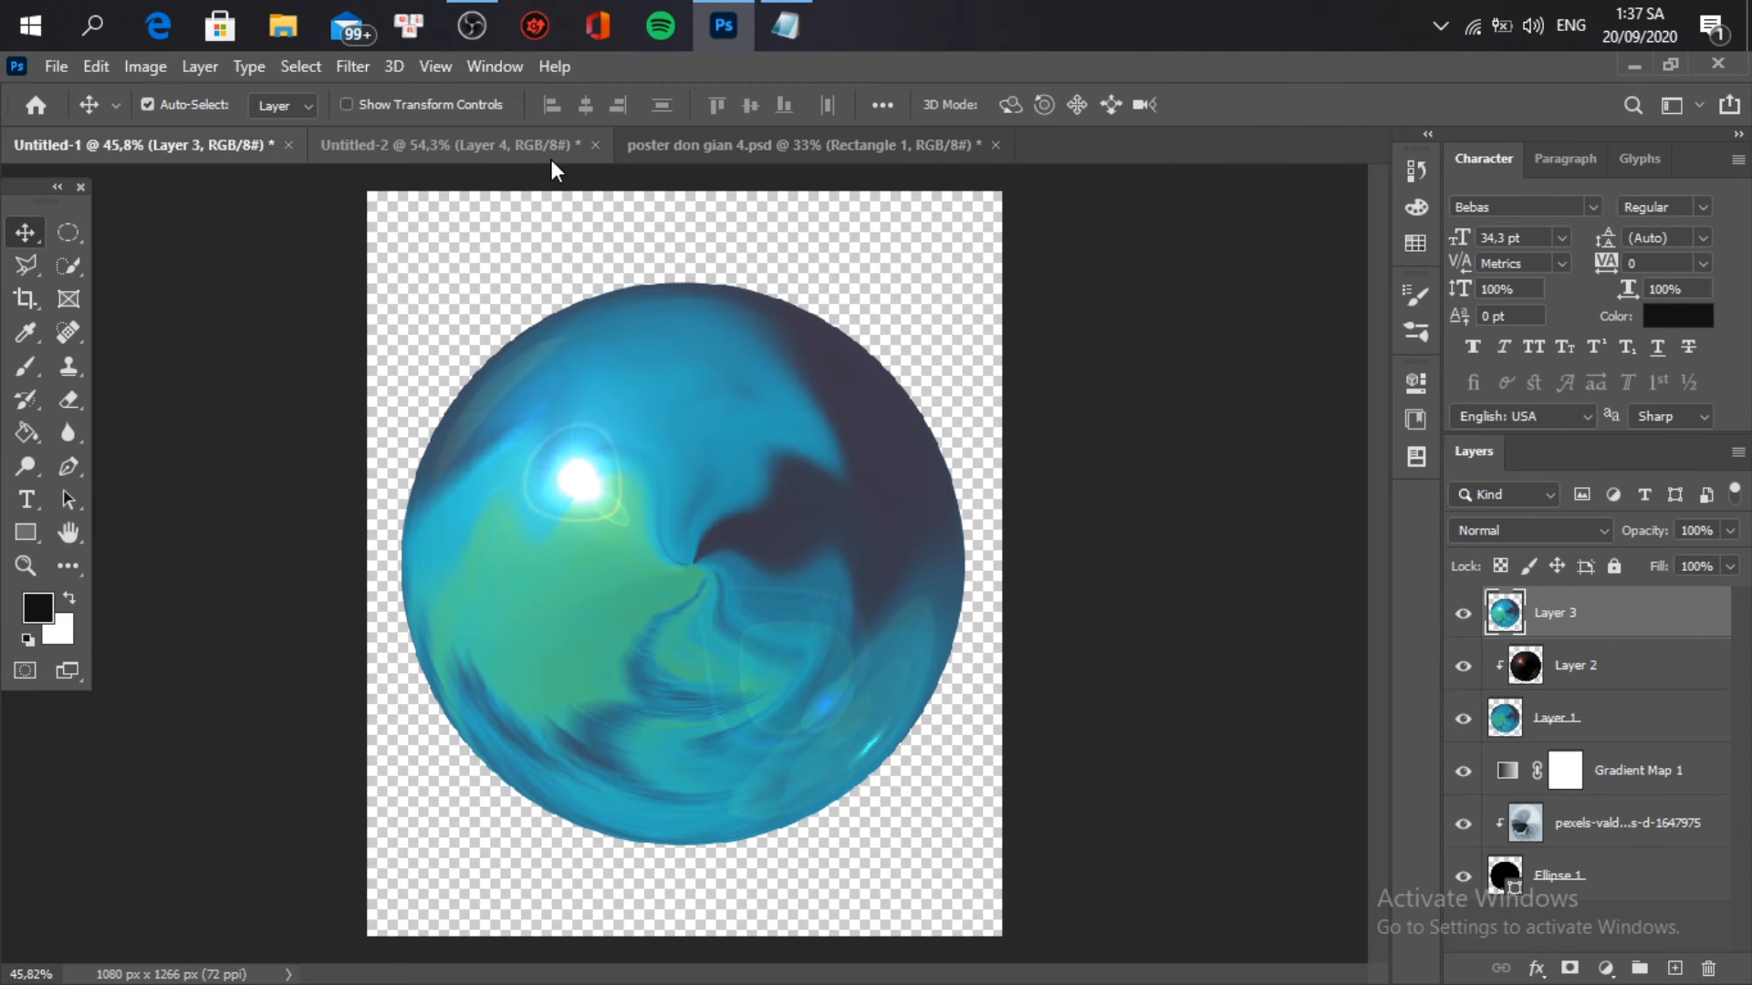
pyautogui.click(471, 150)
pyautogui.click(215, 145)
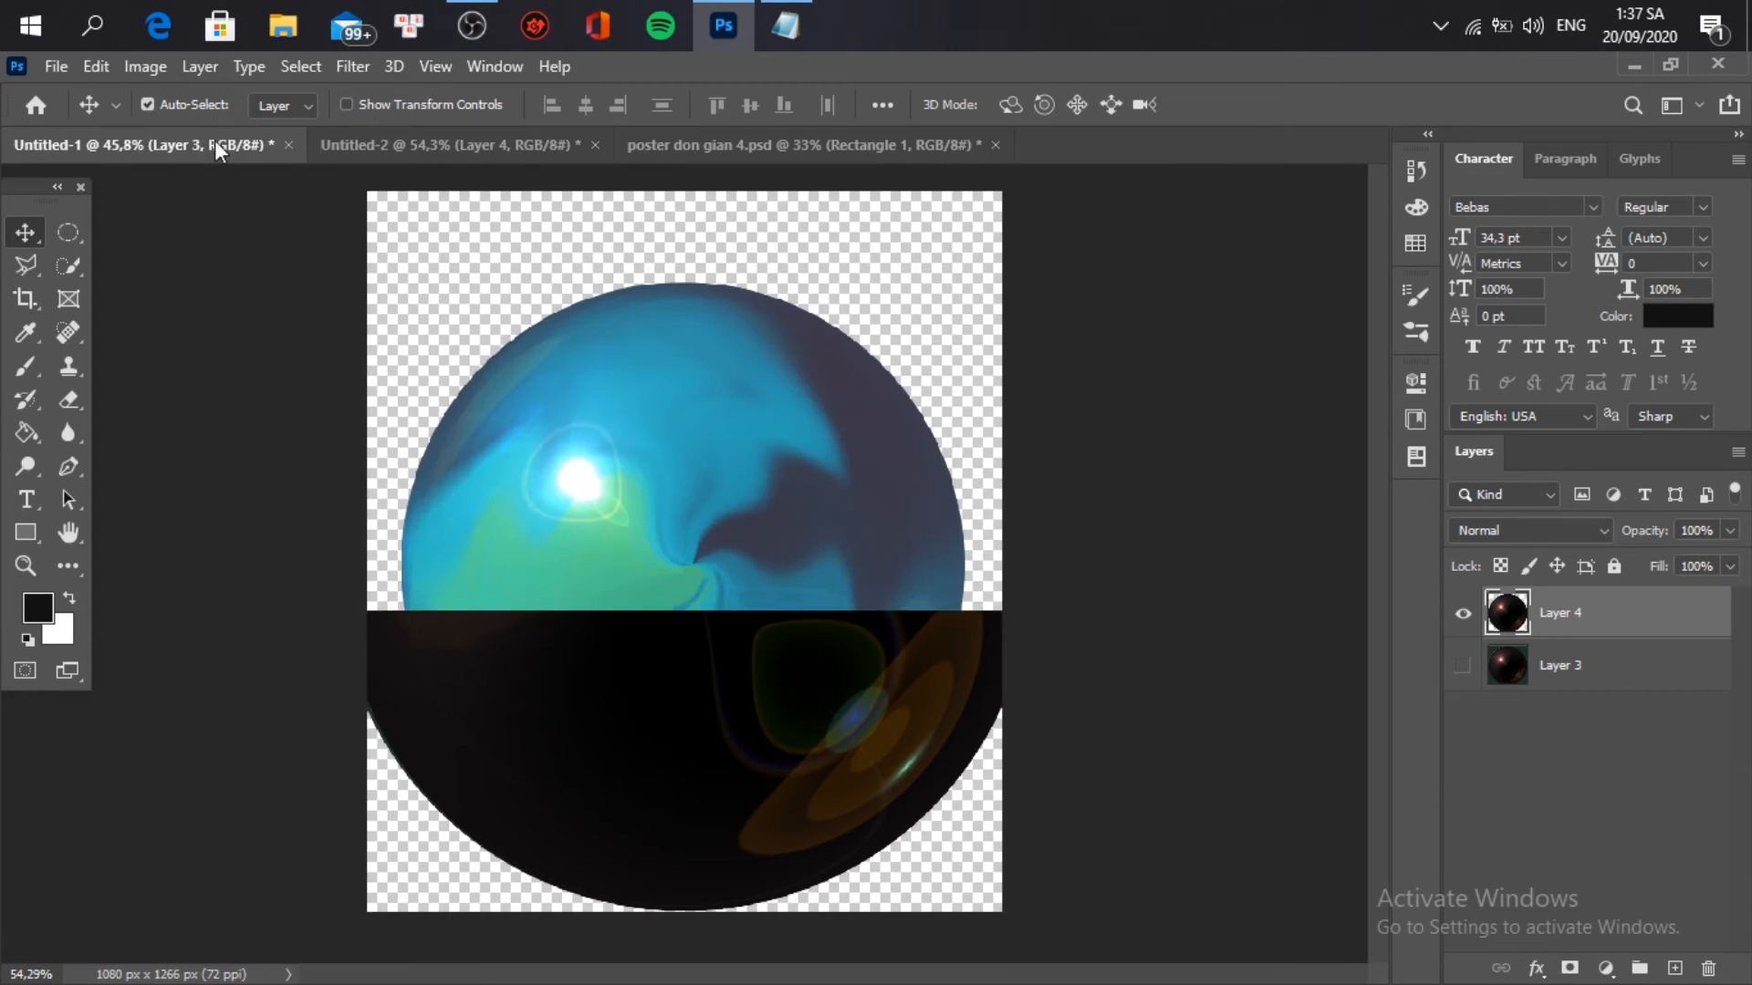
pyautogui.moveTo(704, 534); pyautogui.dragTo(697, 494)
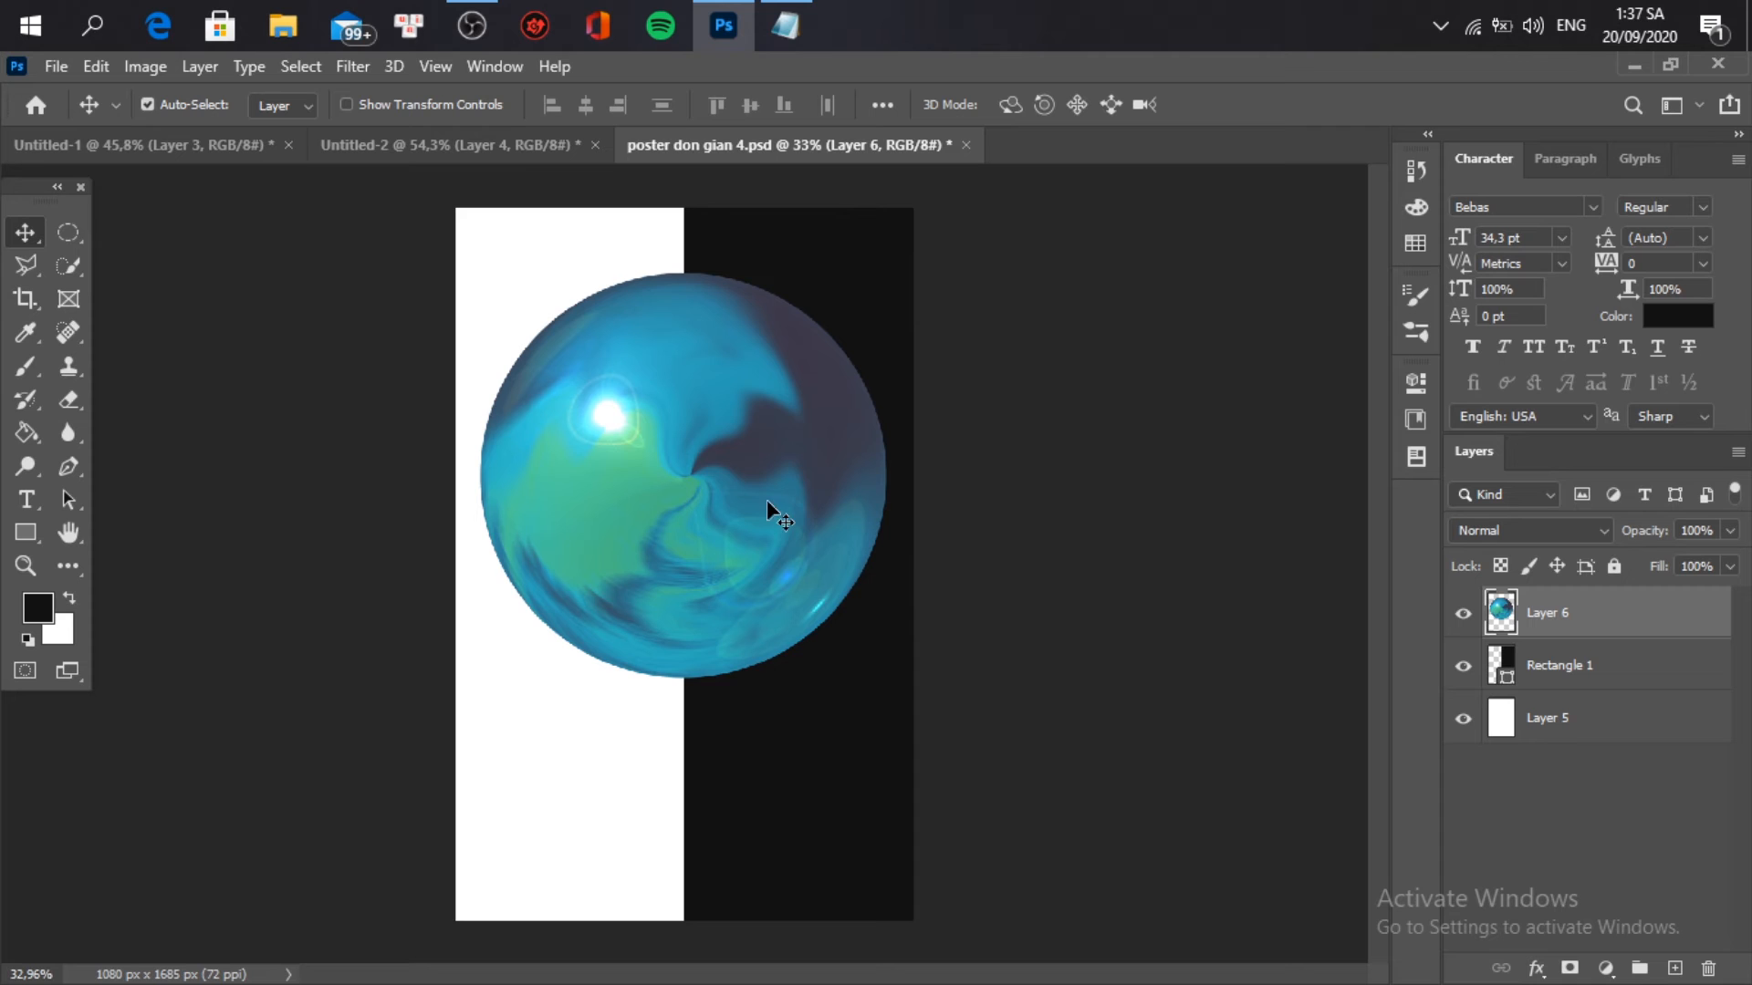
# Step: Scale the ball layer down to about 83% and move it up into the poster's upper half, centred on the black-and-white divide
pyautogui.hotkey('ctrl', 't')
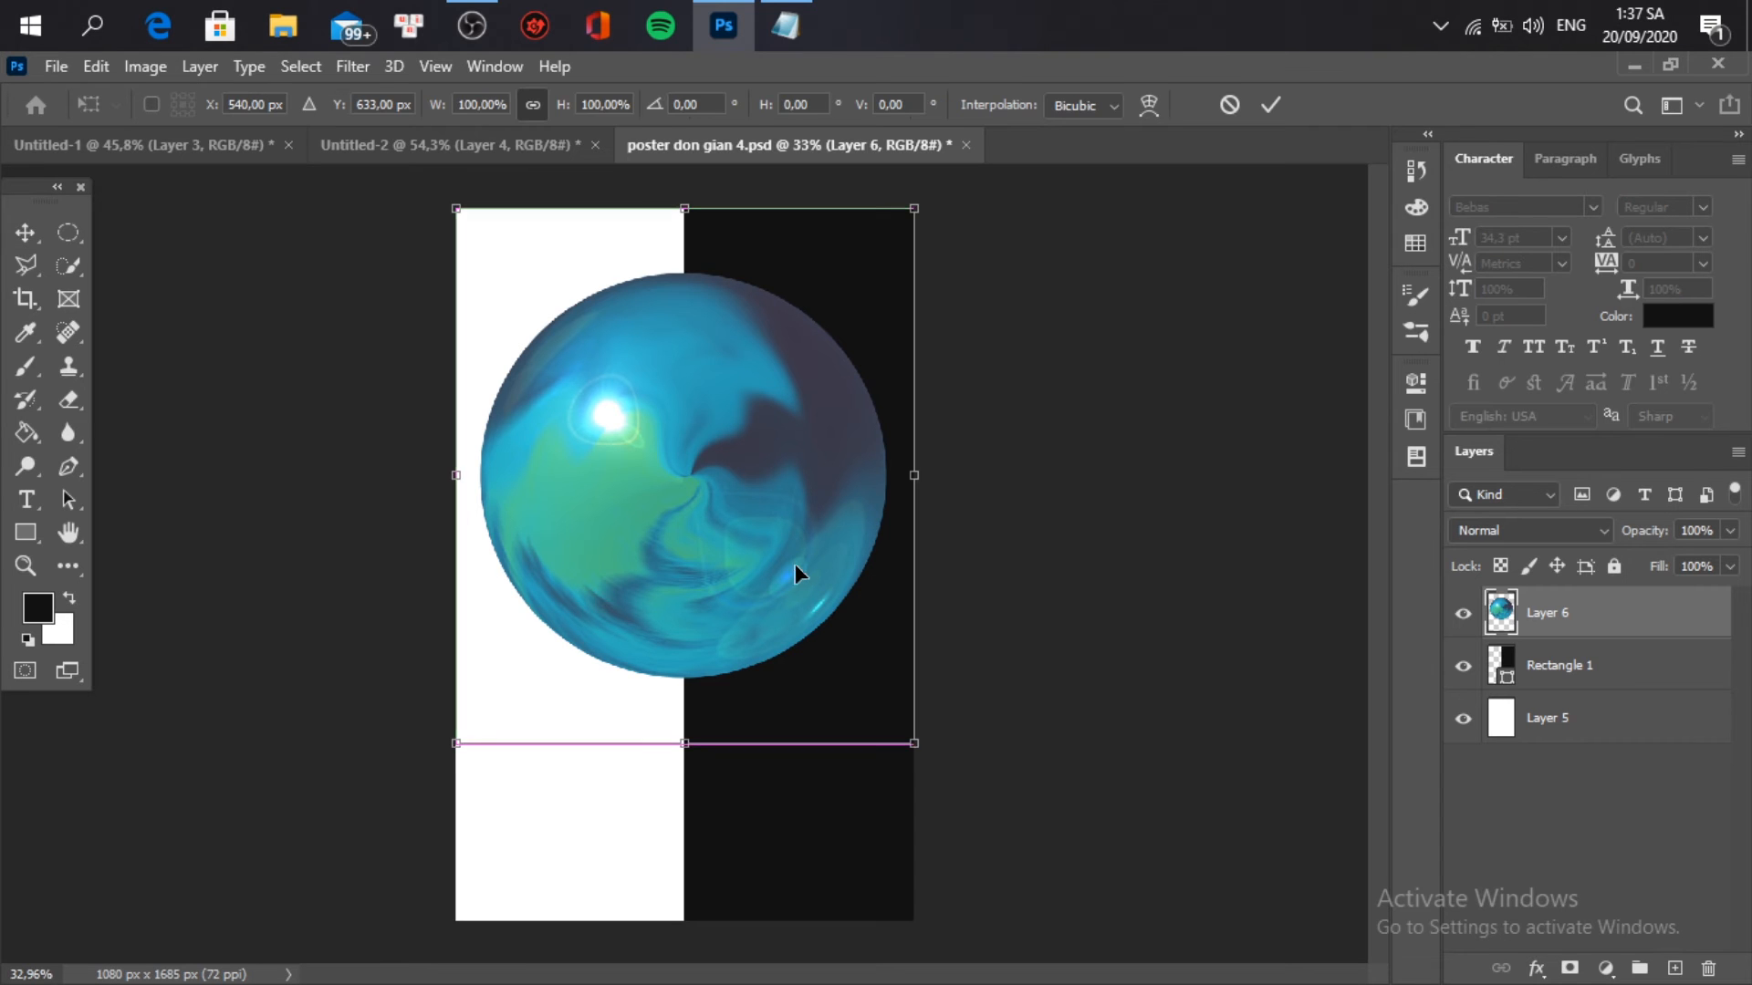
pyautogui.moveTo(915, 740); pyautogui.dragTo(876, 700)
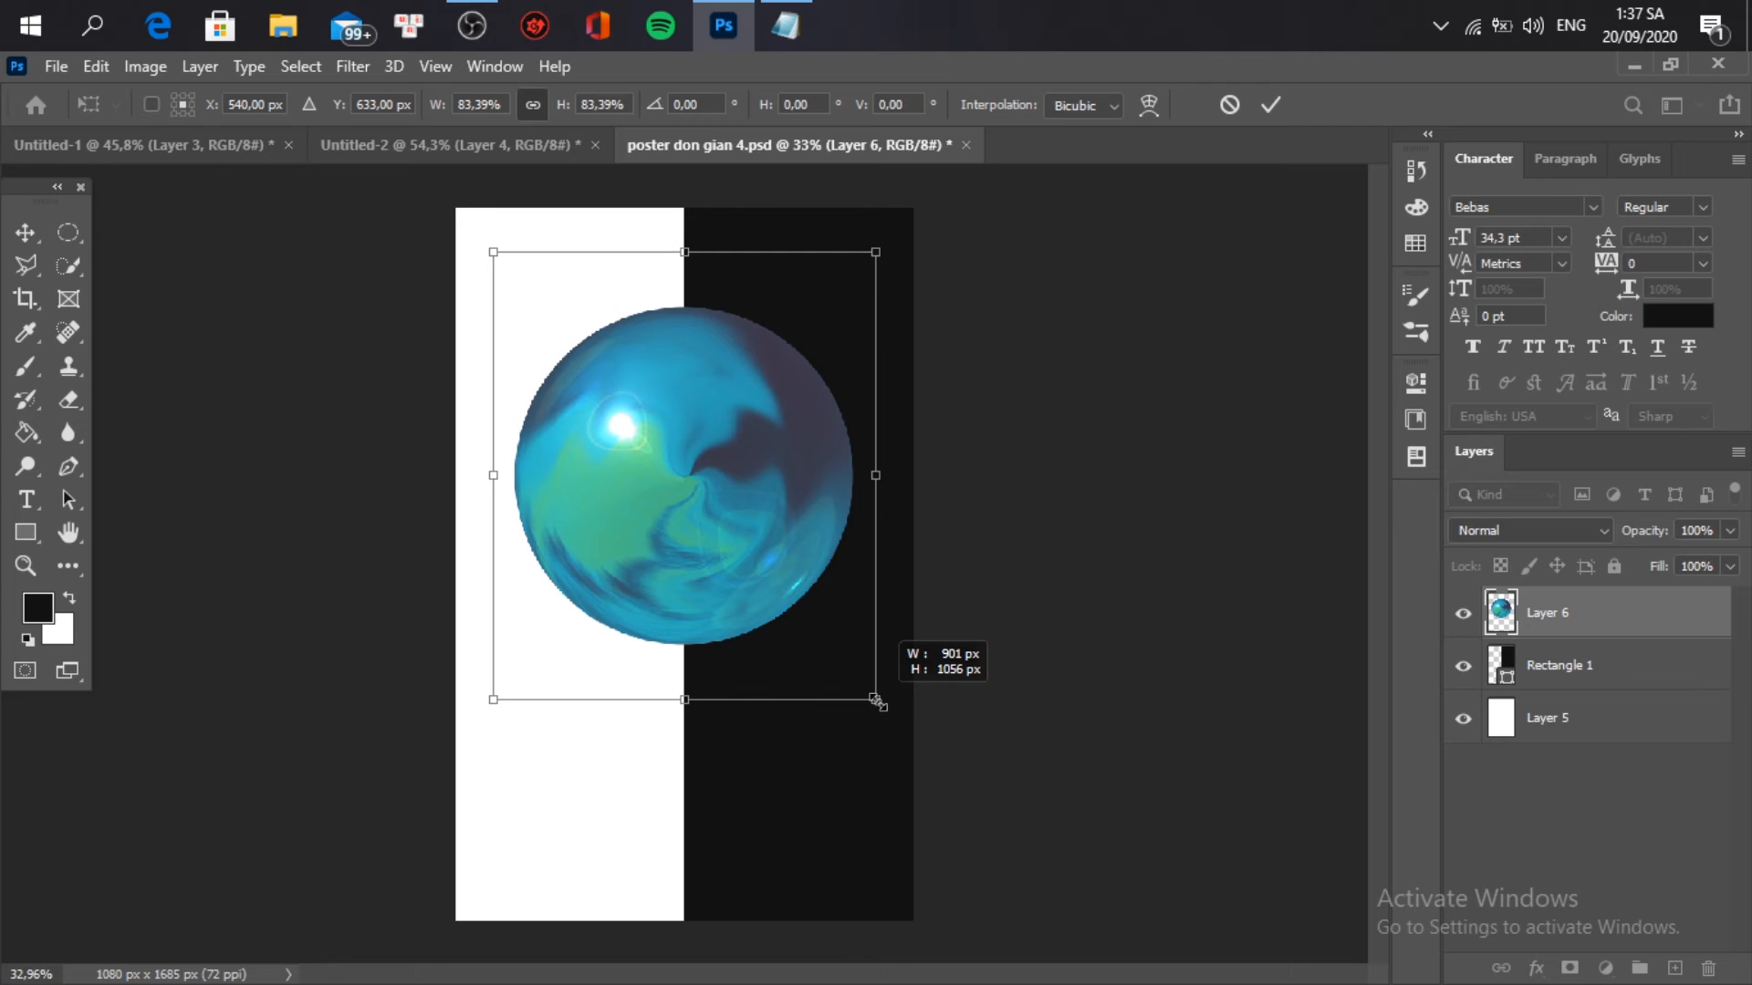
pyautogui.click(1271, 104)
pyautogui.moveTo(666, 572); pyautogui.dragTo(681, 522)
pyautogui.scroll(1, 713, 638)
pyautogui.scroll(-1, 713, 639)
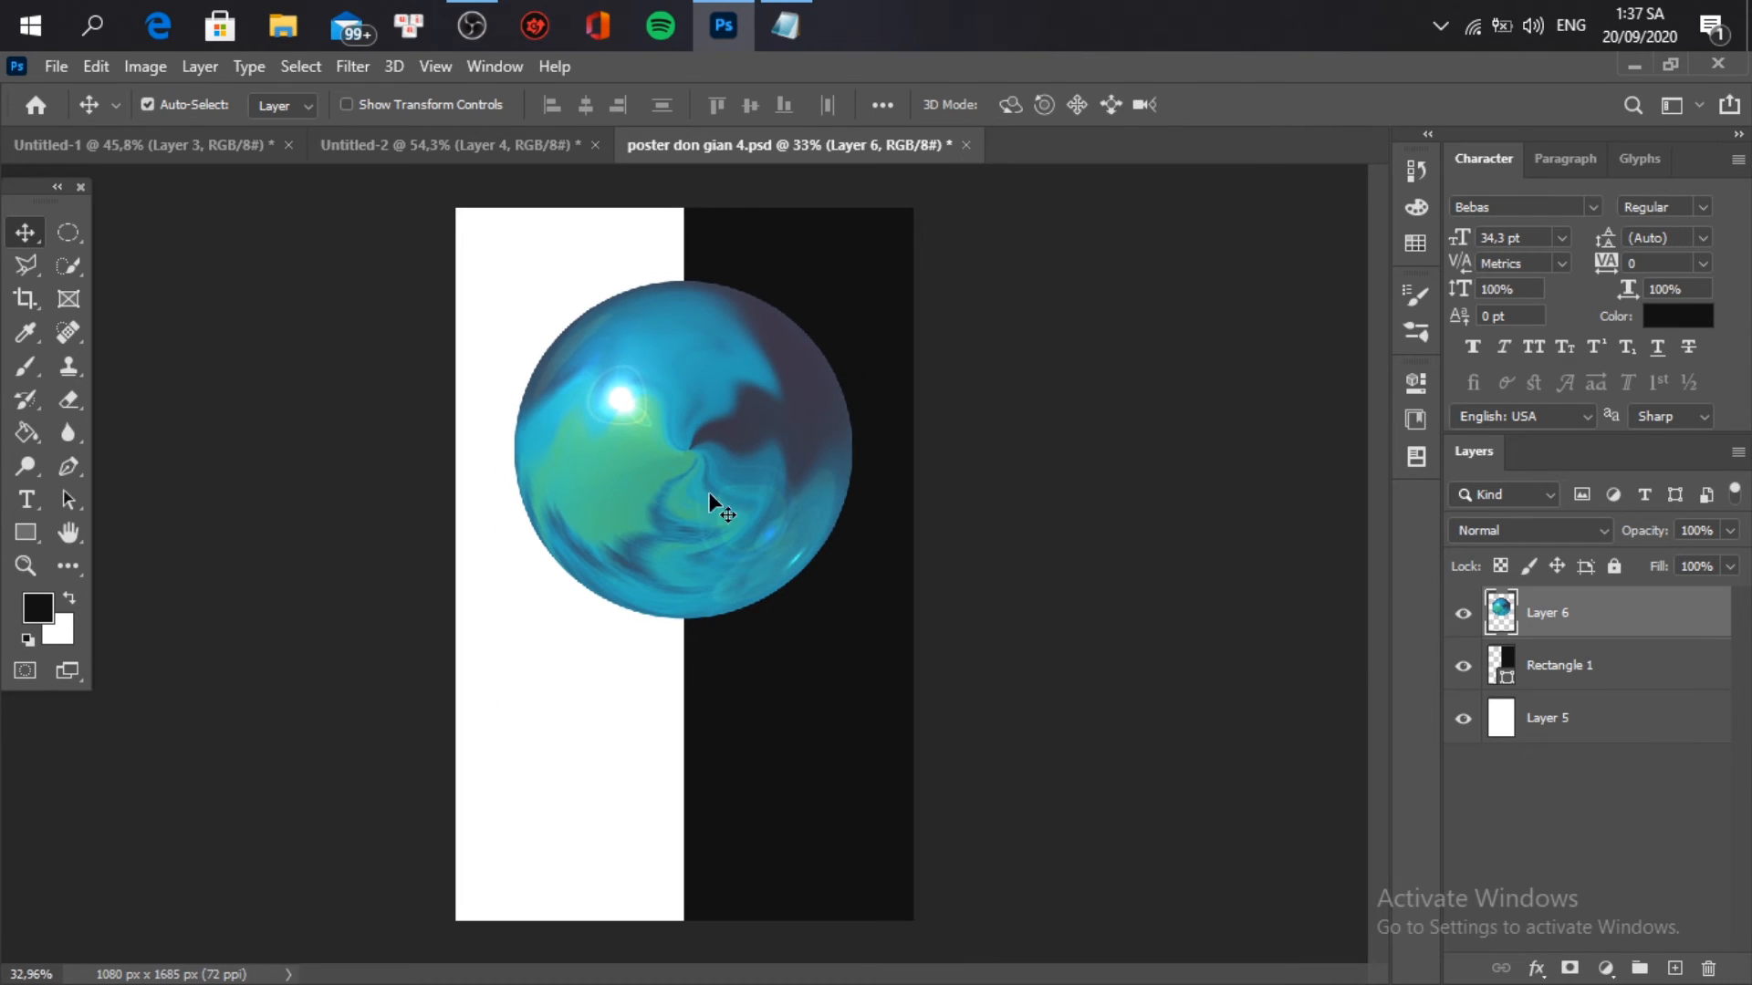
pyautogui.moveTo(704, 522); pyautogui.dragTo(706, 508)
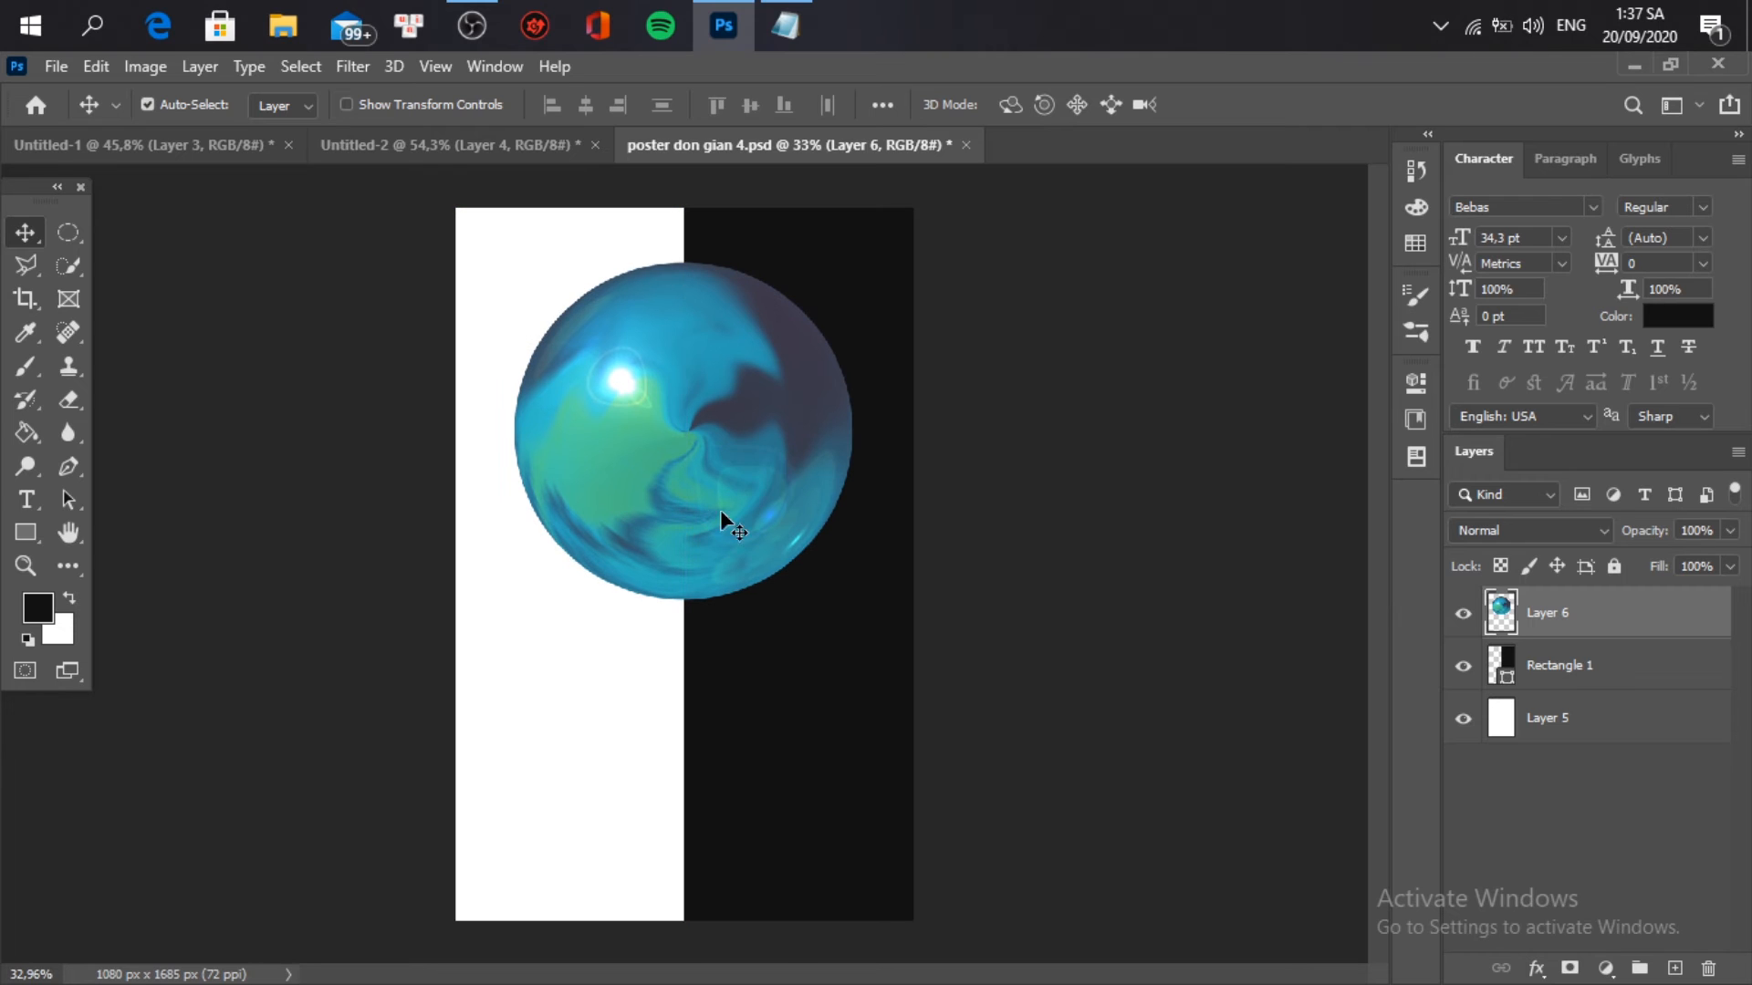
# Step: Add the title text ORBS in Bebas below the ball and enlarge it to 372.66 pt across the black-and-white divide
pyautogui.click(26, 499)
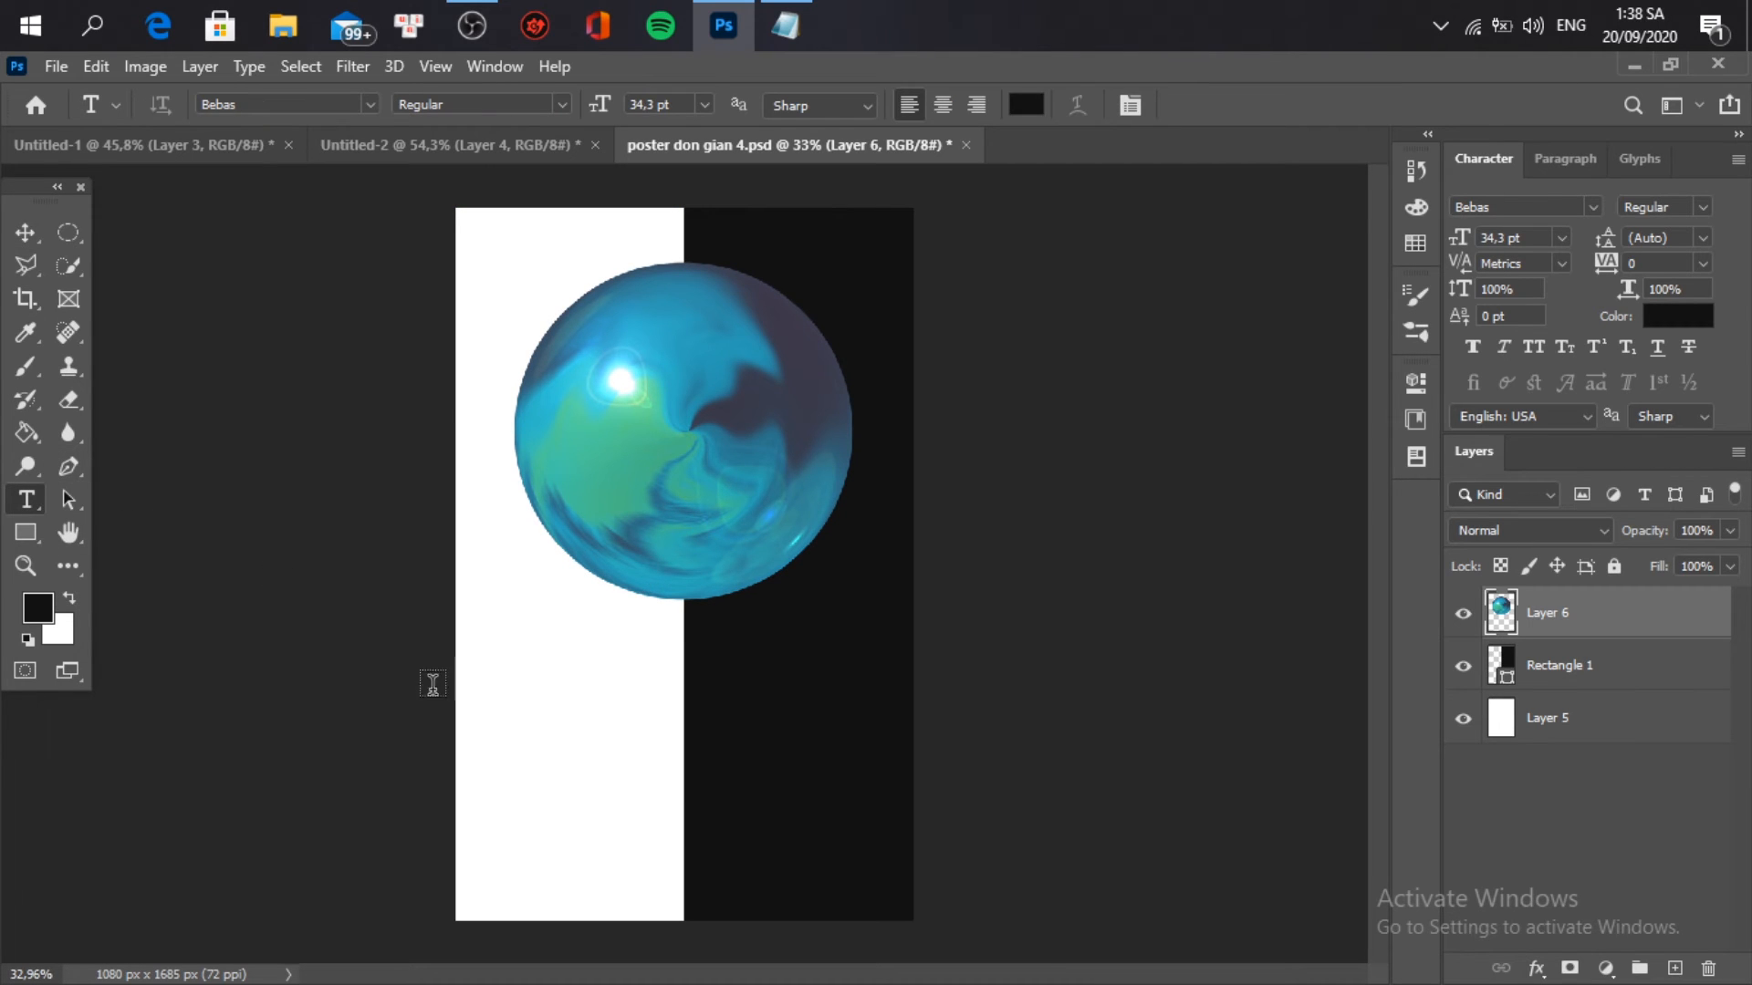
pyautogui.click(531, 700)
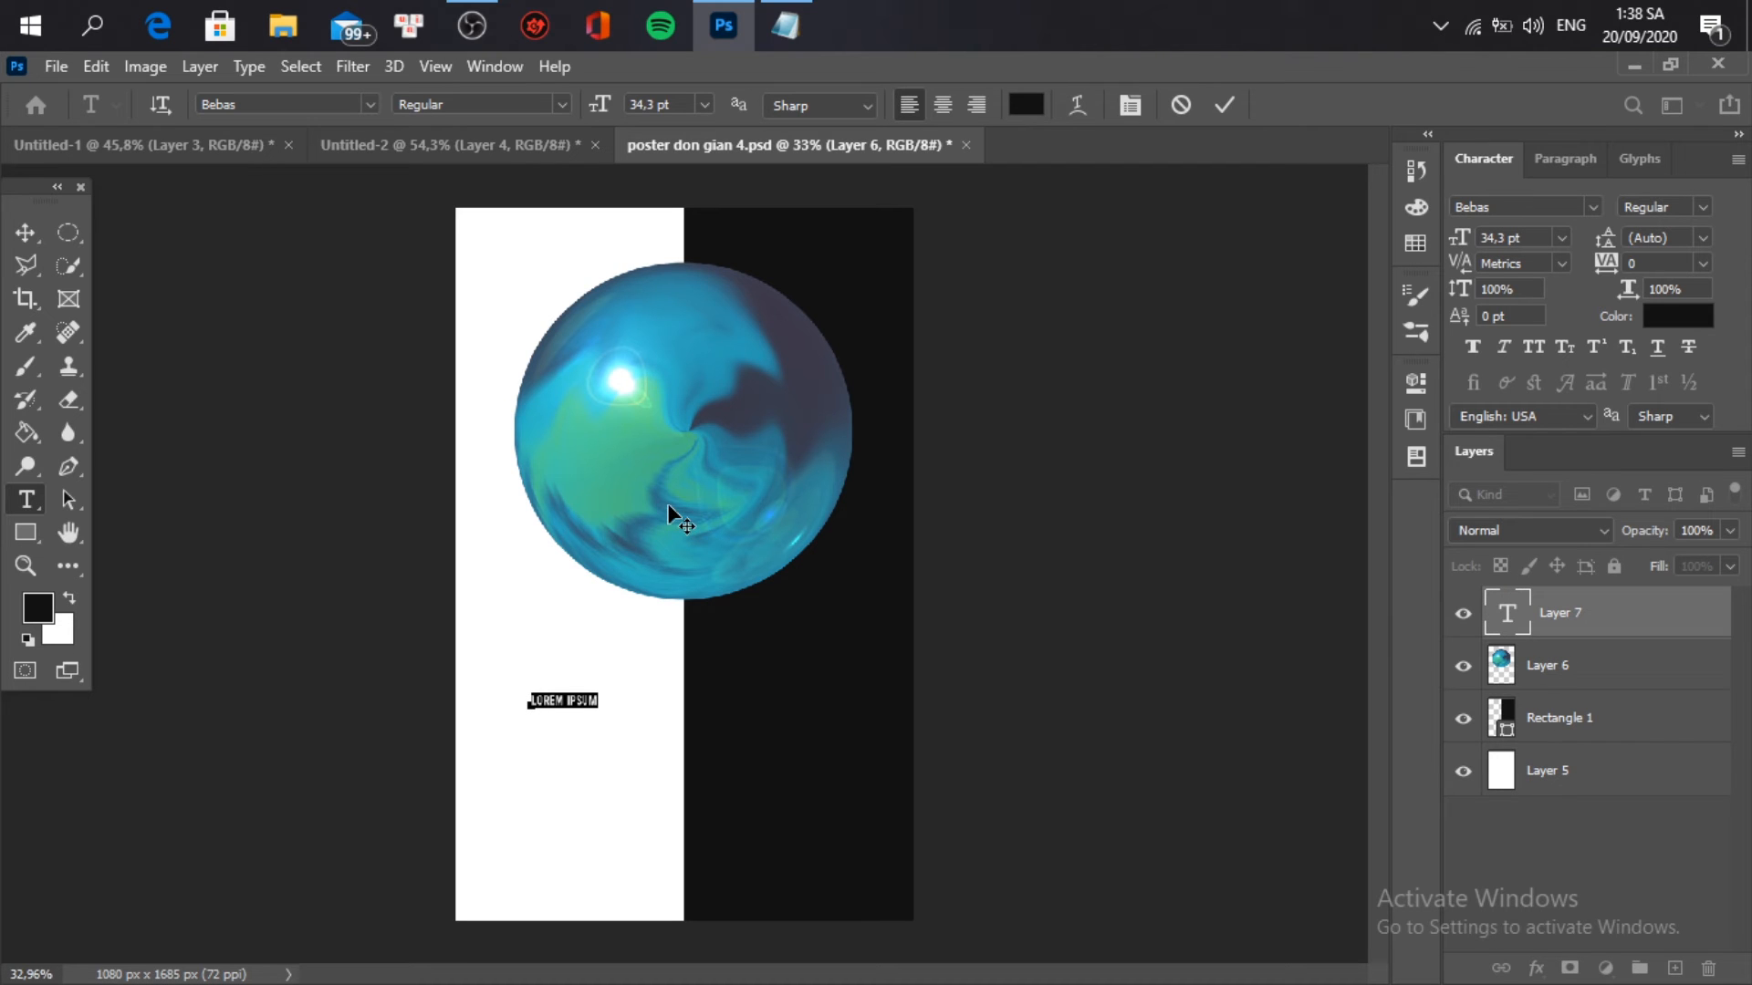
pyautogui.moveTo(790, 38)
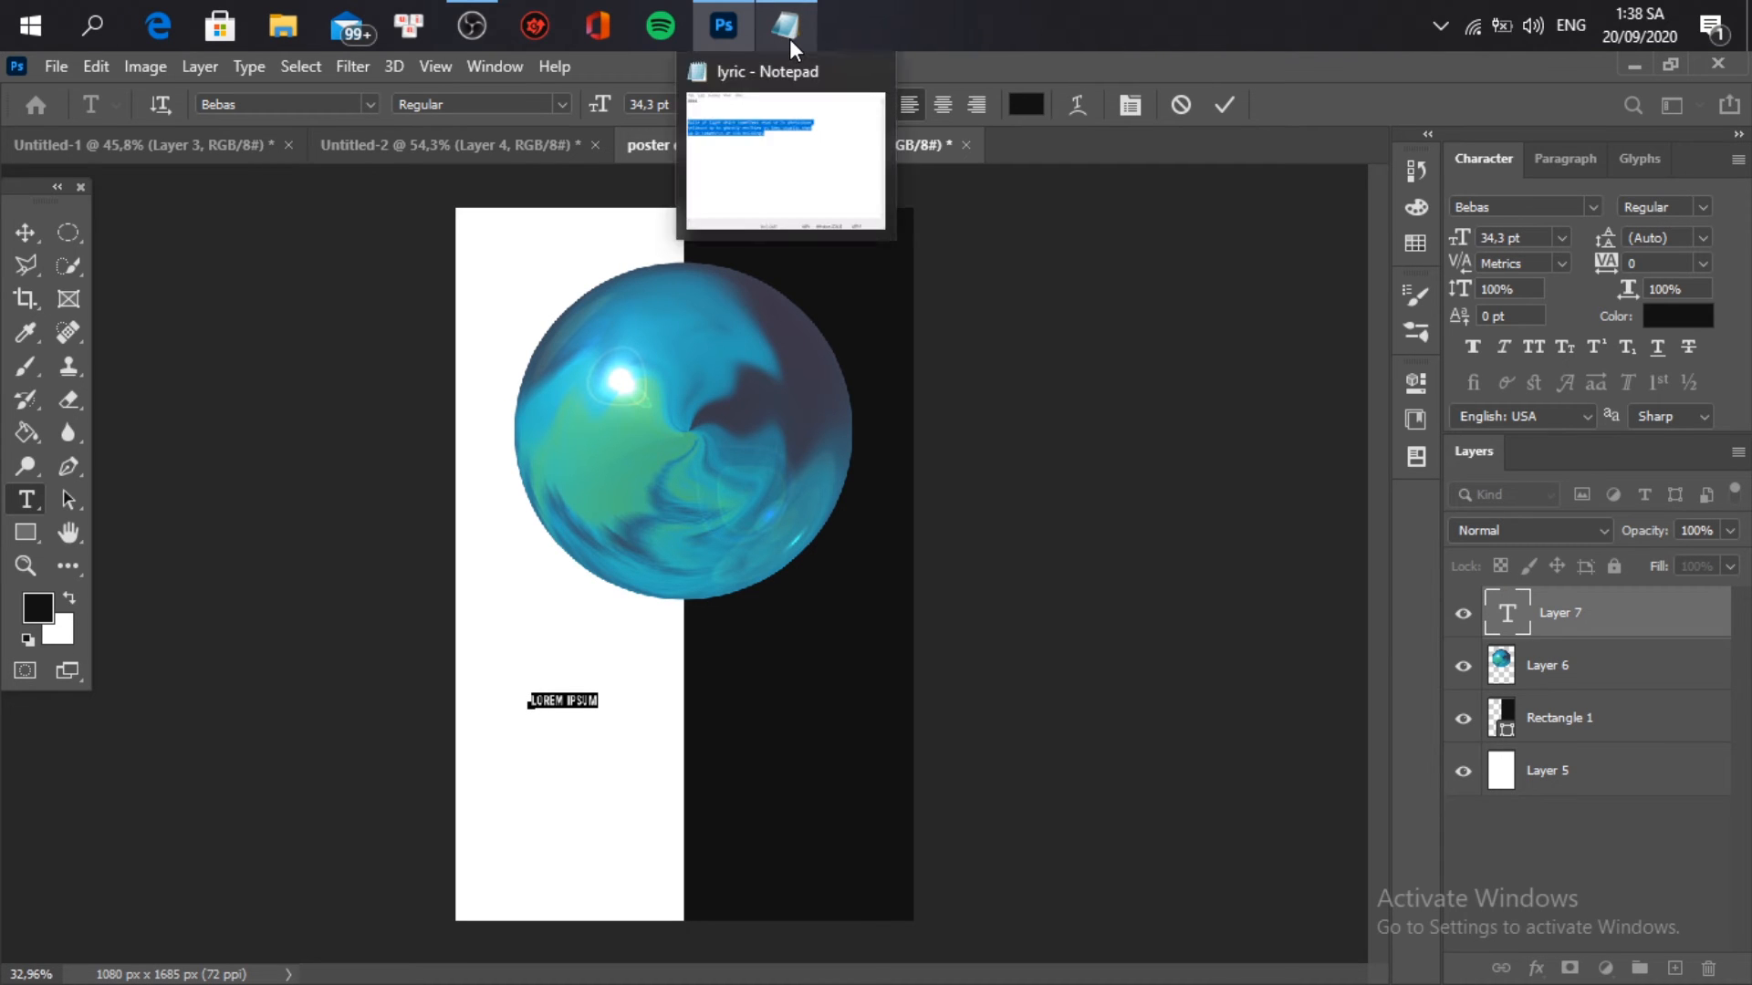
pyautogui.press('BackSpace')
pyautogui.click(789, 38)
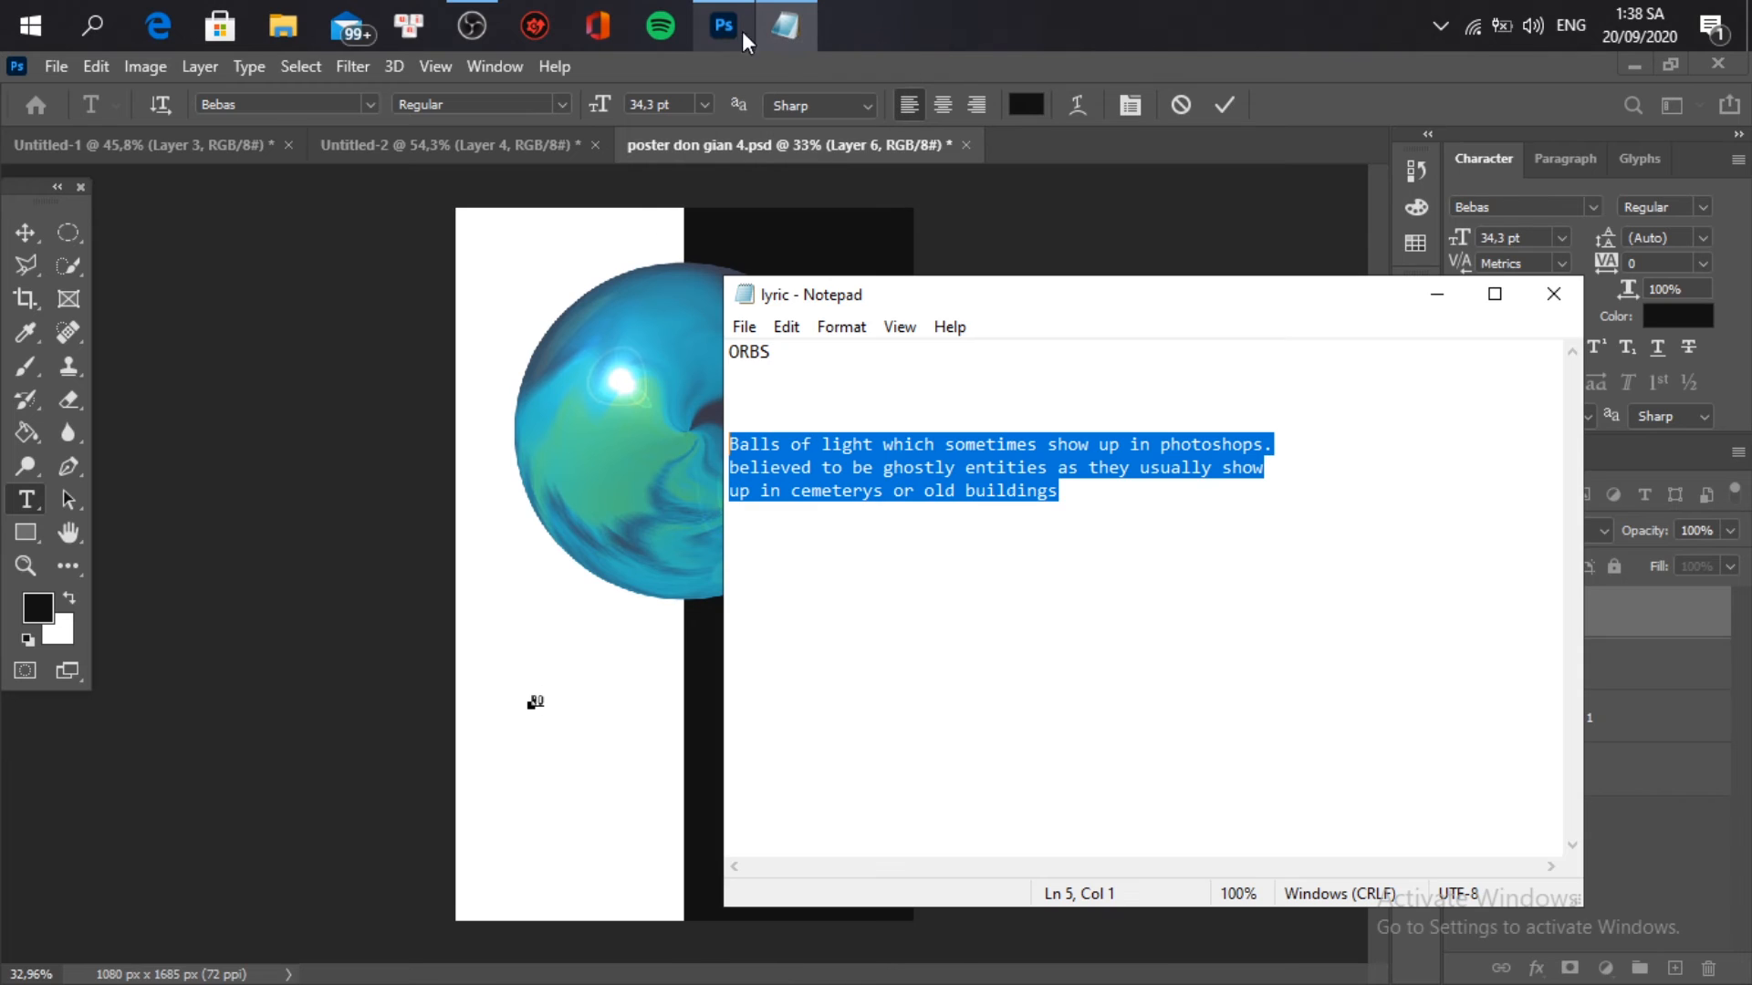
pyautogui.click(715, 27)
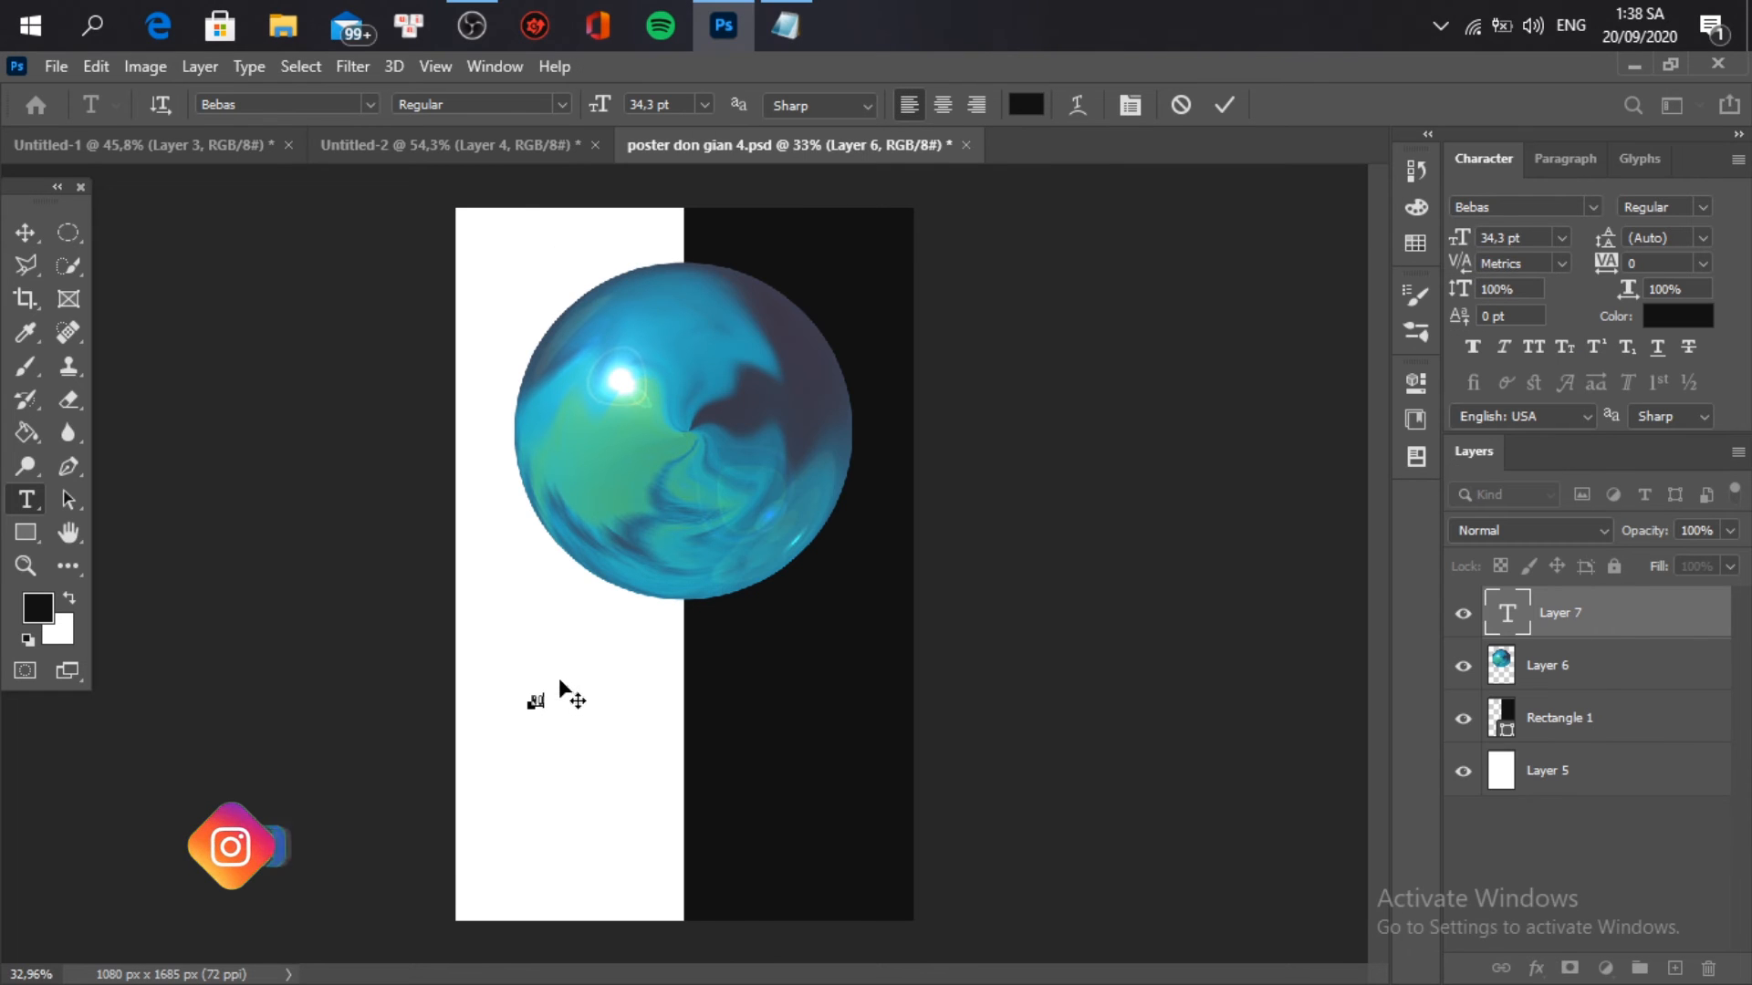
pyautogui.write('EAM')
pyautogui.moveTo(565, 680); pyautogui.dragTo(874, 656)
# Step: Colour the letters BS of the title white and commit the text
pyautogui.moveTo(698, 679); pyautogui.dragTo(1257, 539)
pyautogui.click(1677, 325)
pyautogui.hotkey('ctrl', 'c')
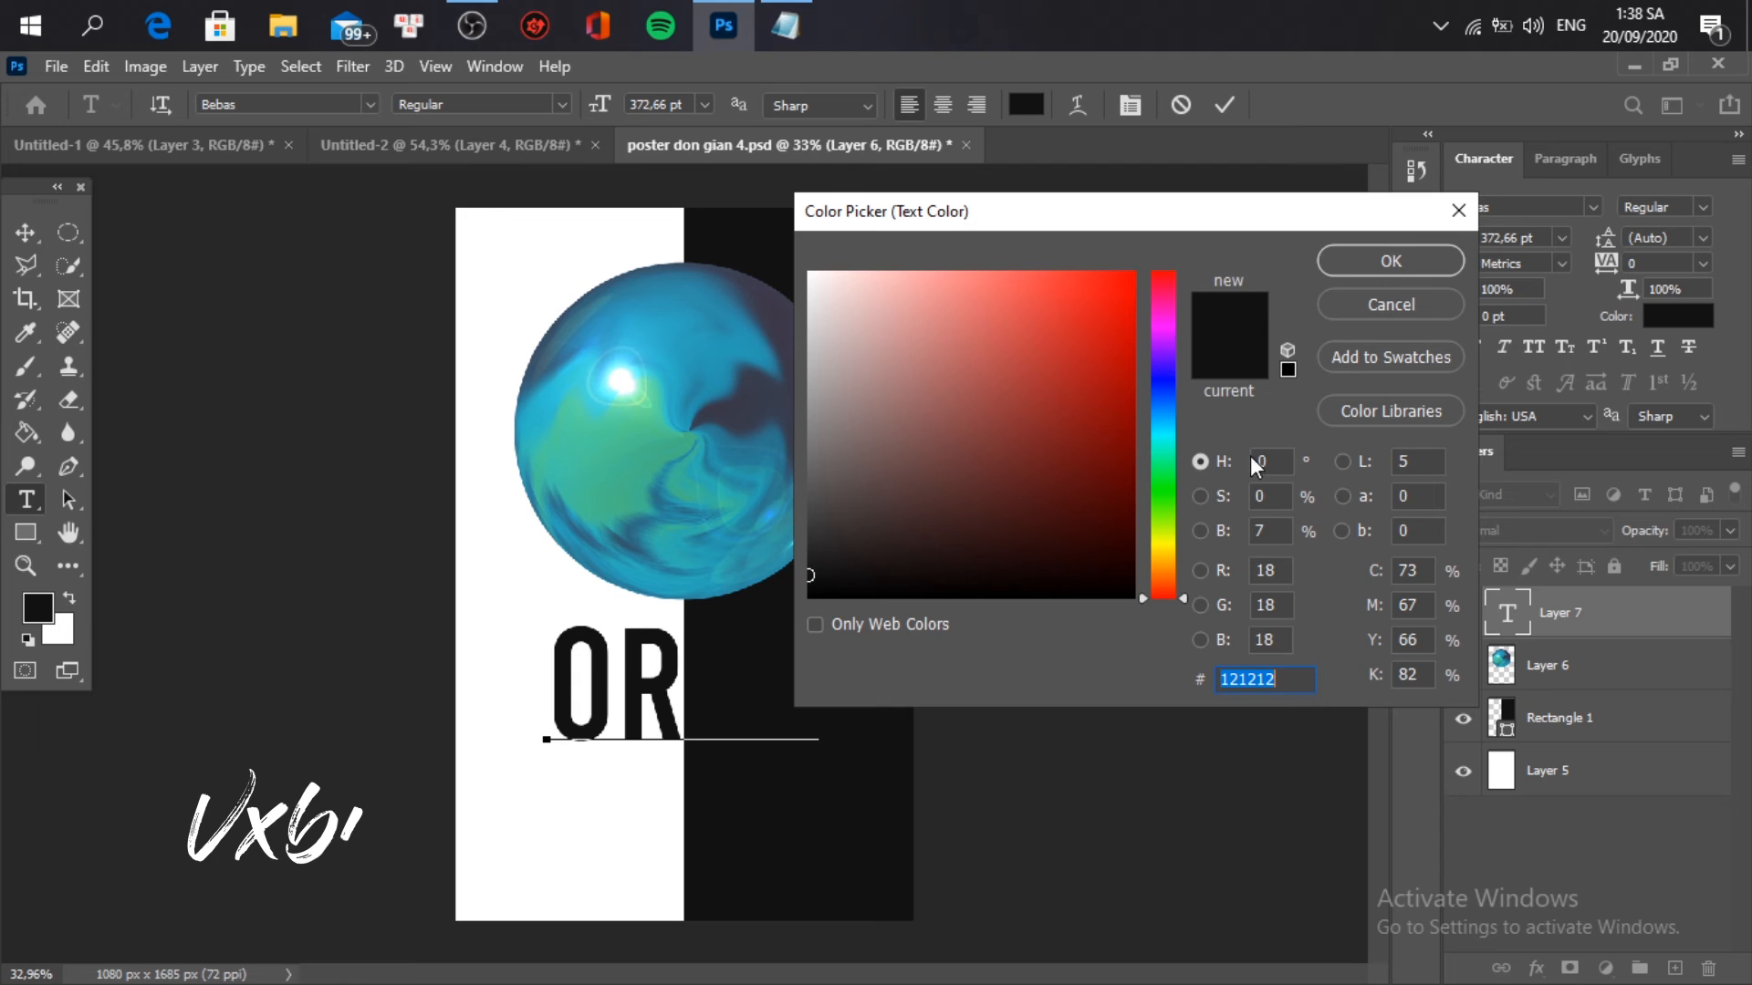
pyautogui.moveTo(1016, 447); pyautogui.dragTo(803, 270)
pyautogui.click(1366, 259)
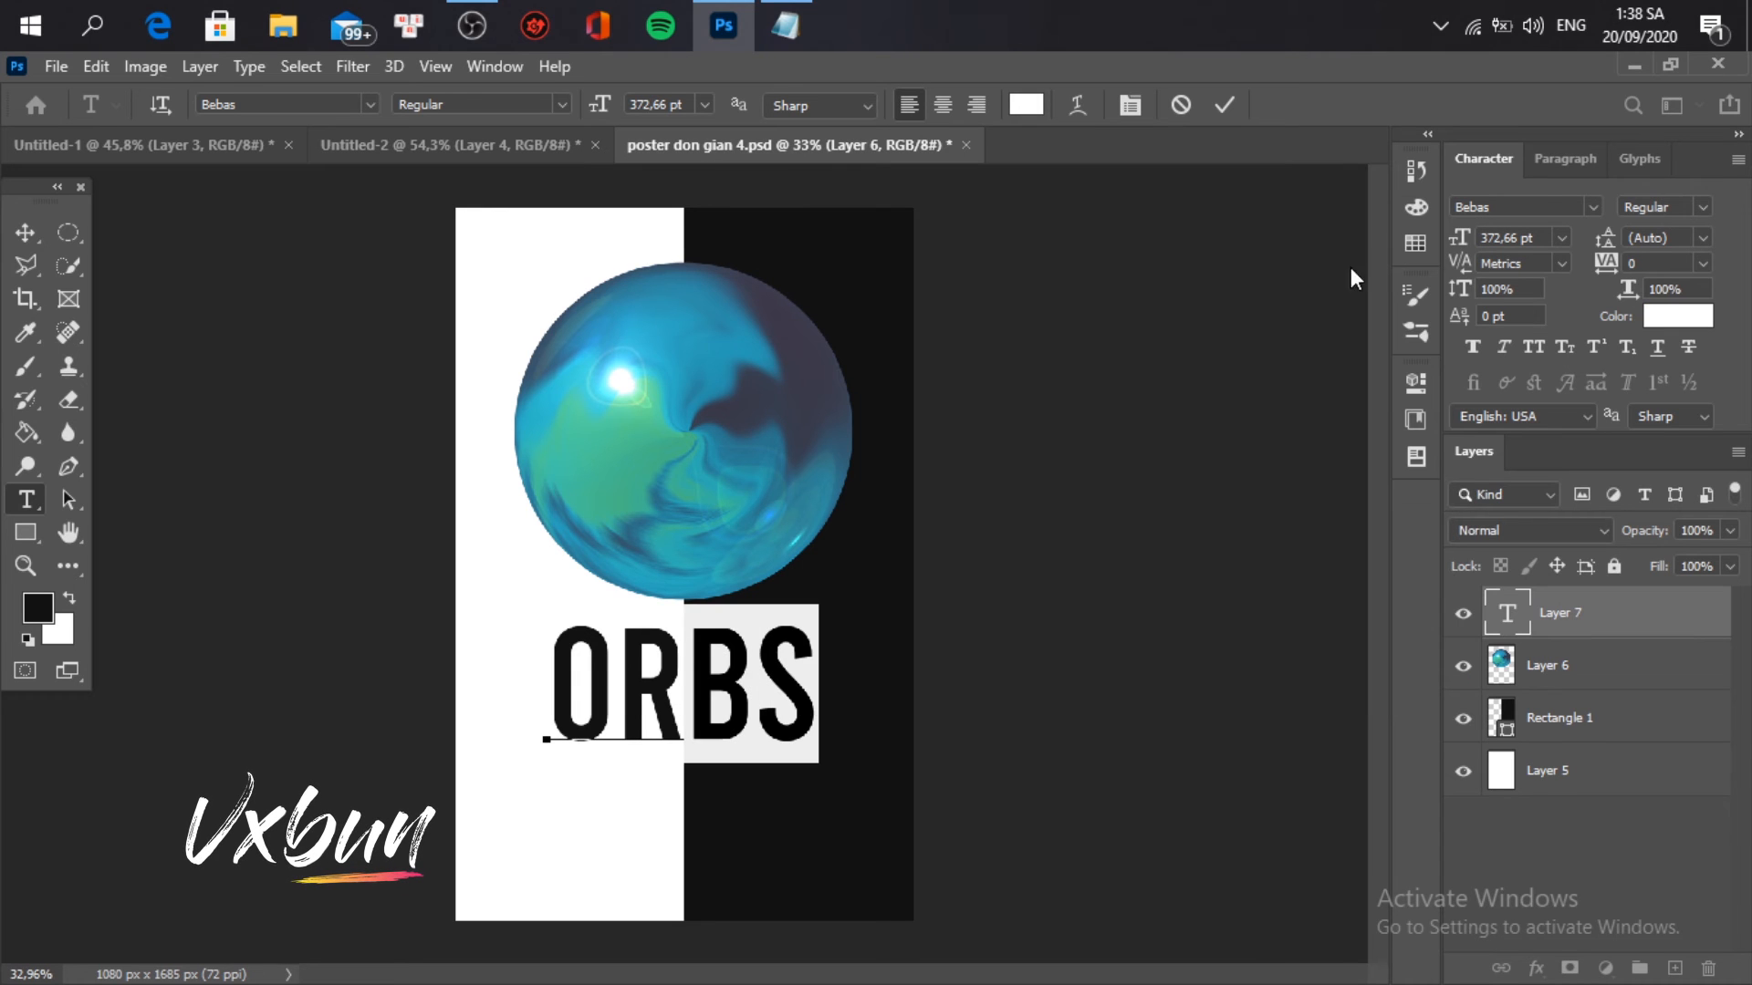
pyautogui.click(1221, 111)
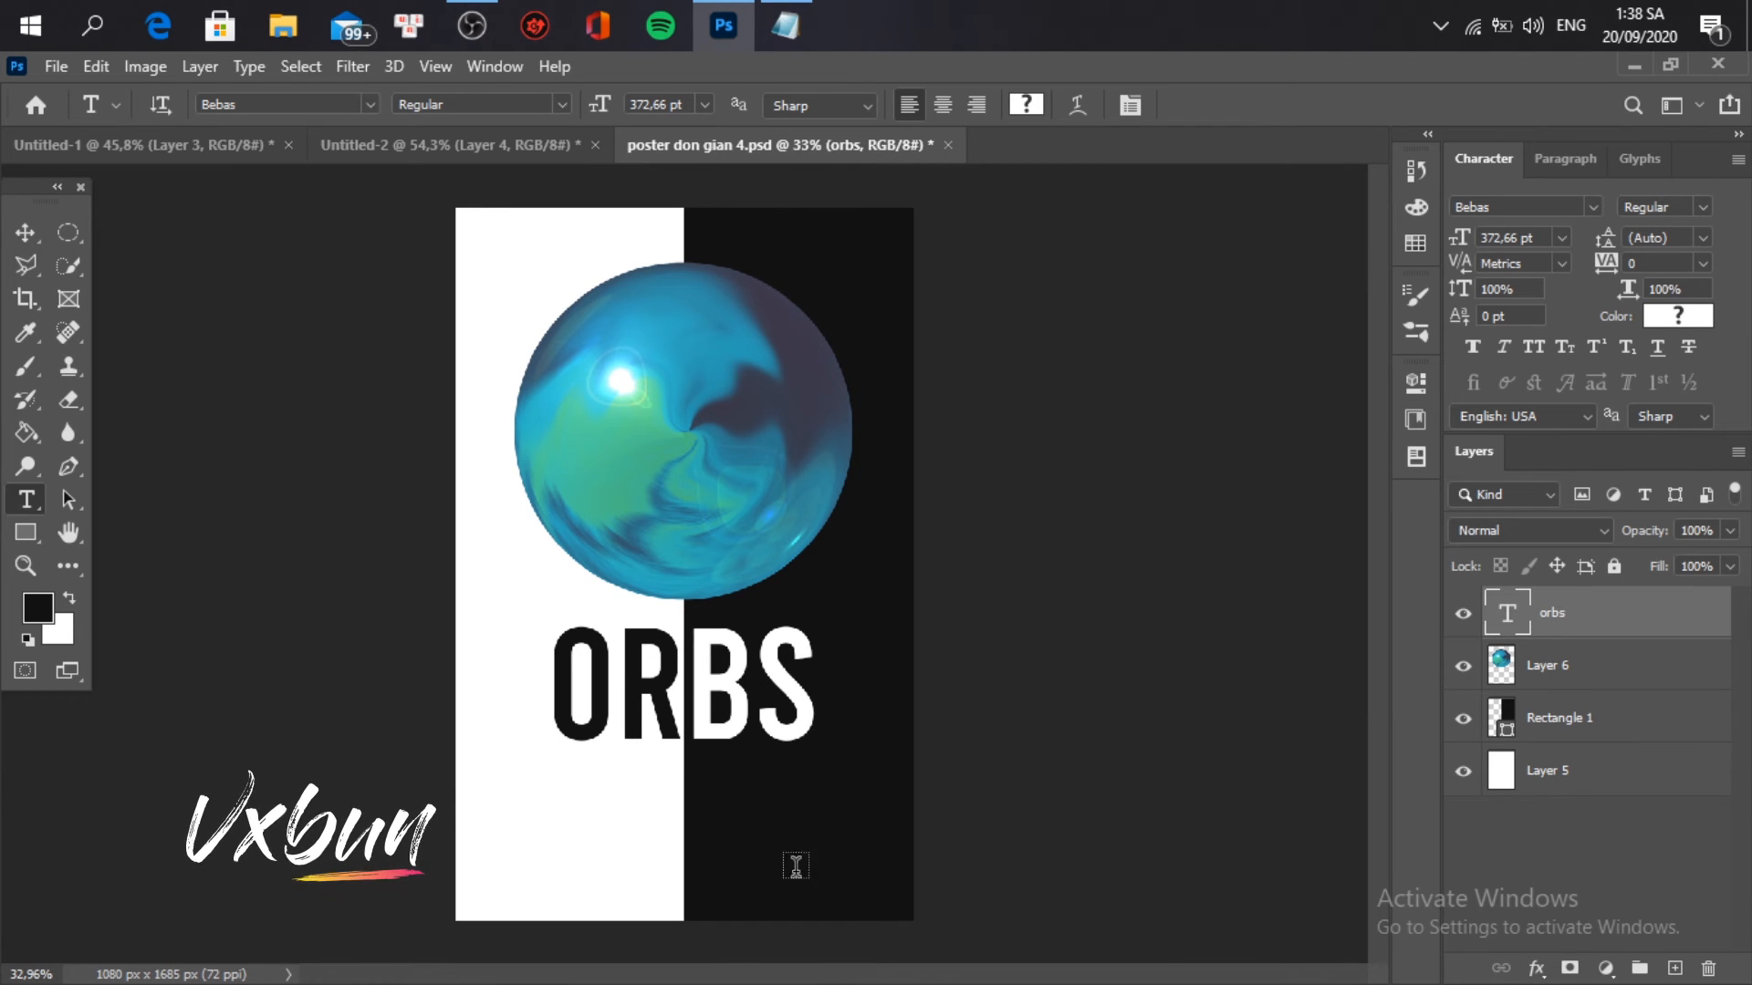
# Step: Add the Notepad paragraph starting "Balls of light which sometimes show up in photoshops." below the ORBS title in 34.3 pt Bebas
pyautogui.click(535, 814)
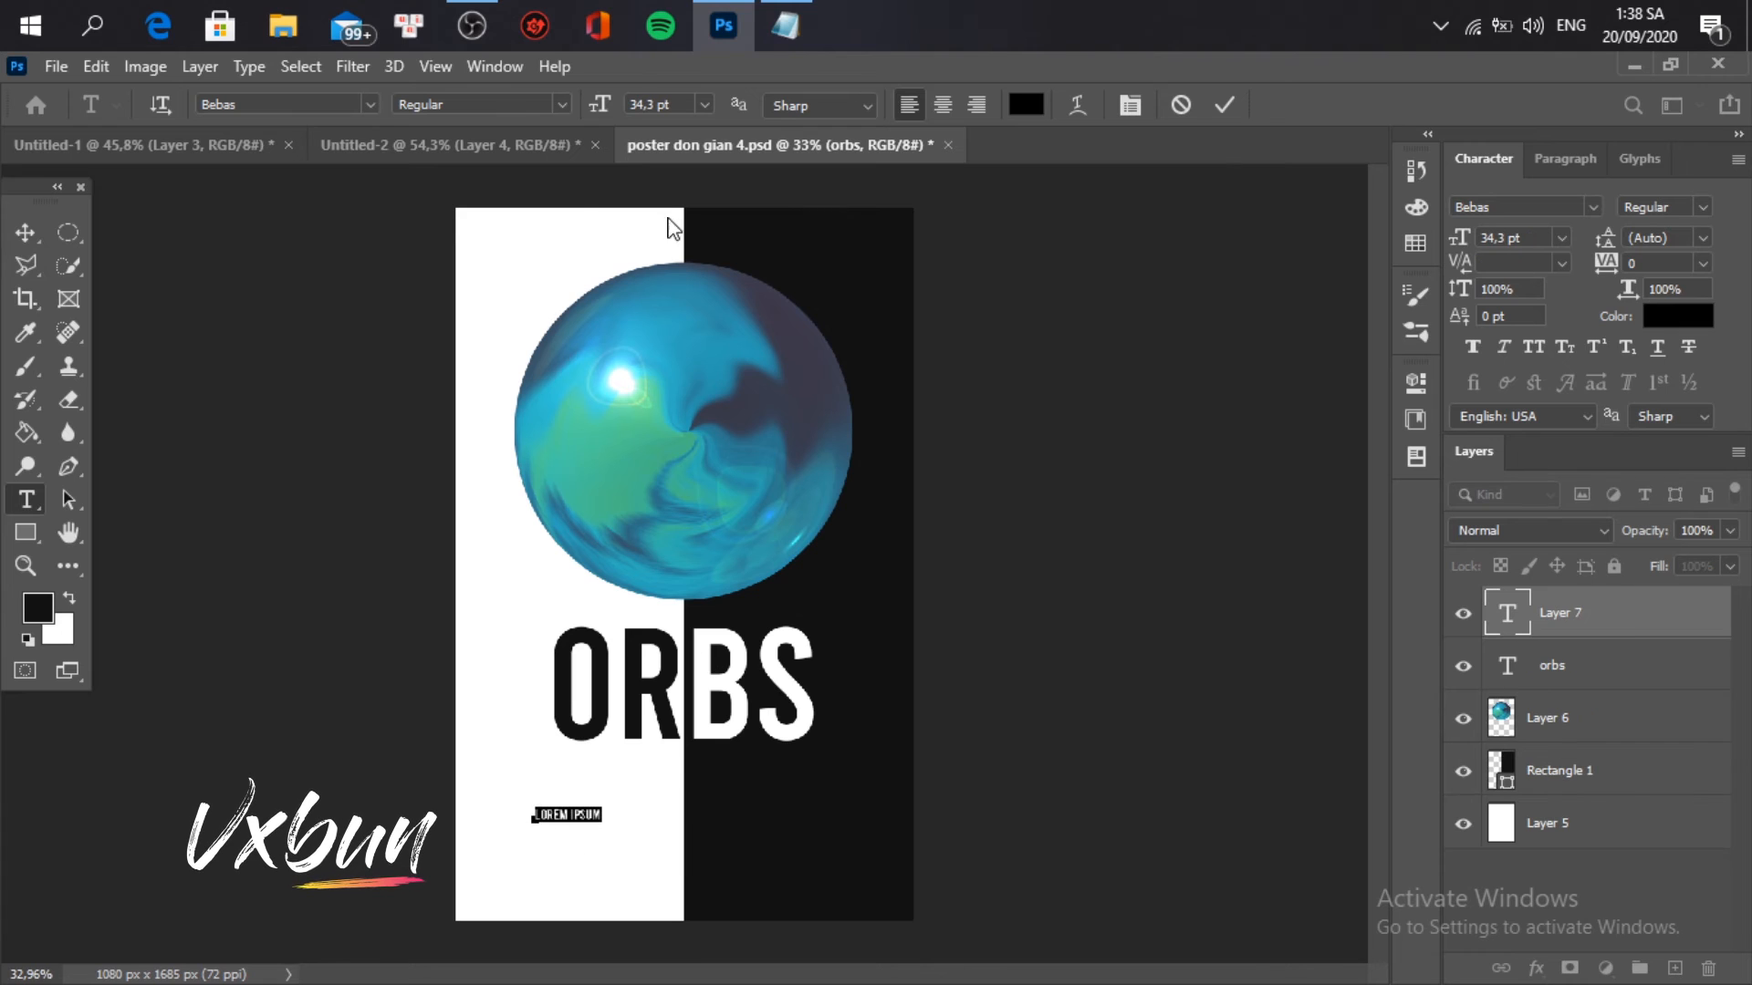
pyautogui.click(785, 25)
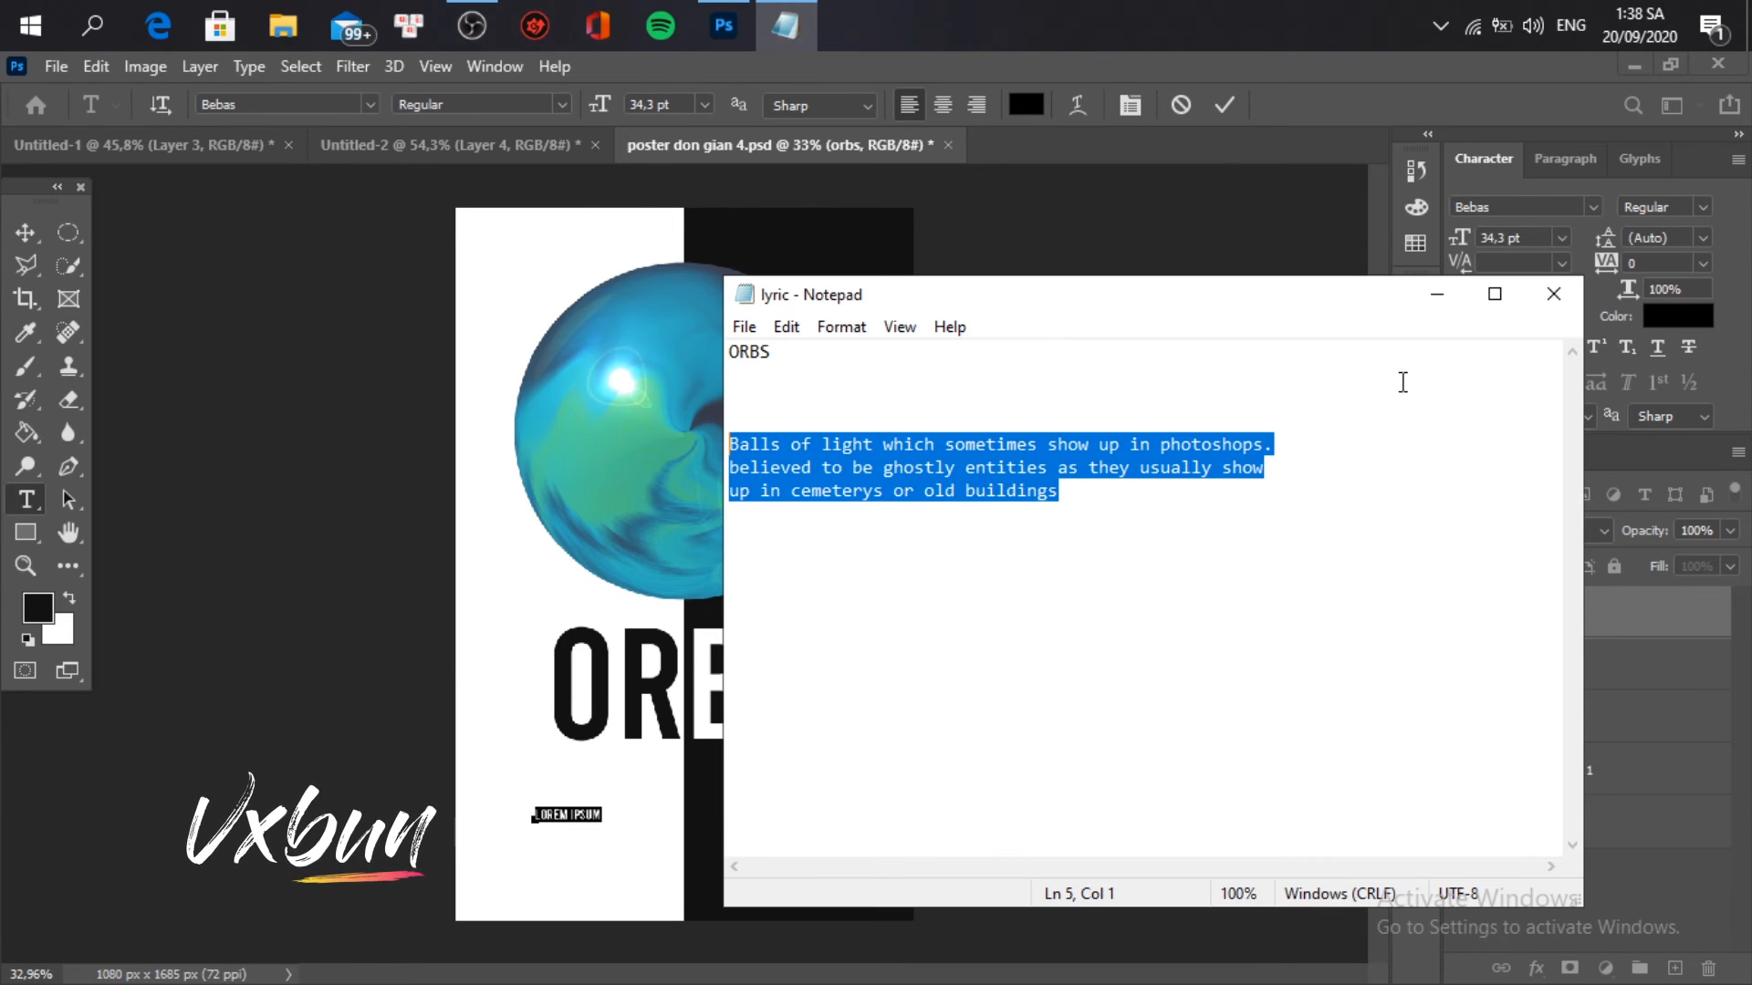
pyautogui.click(1437, 294)
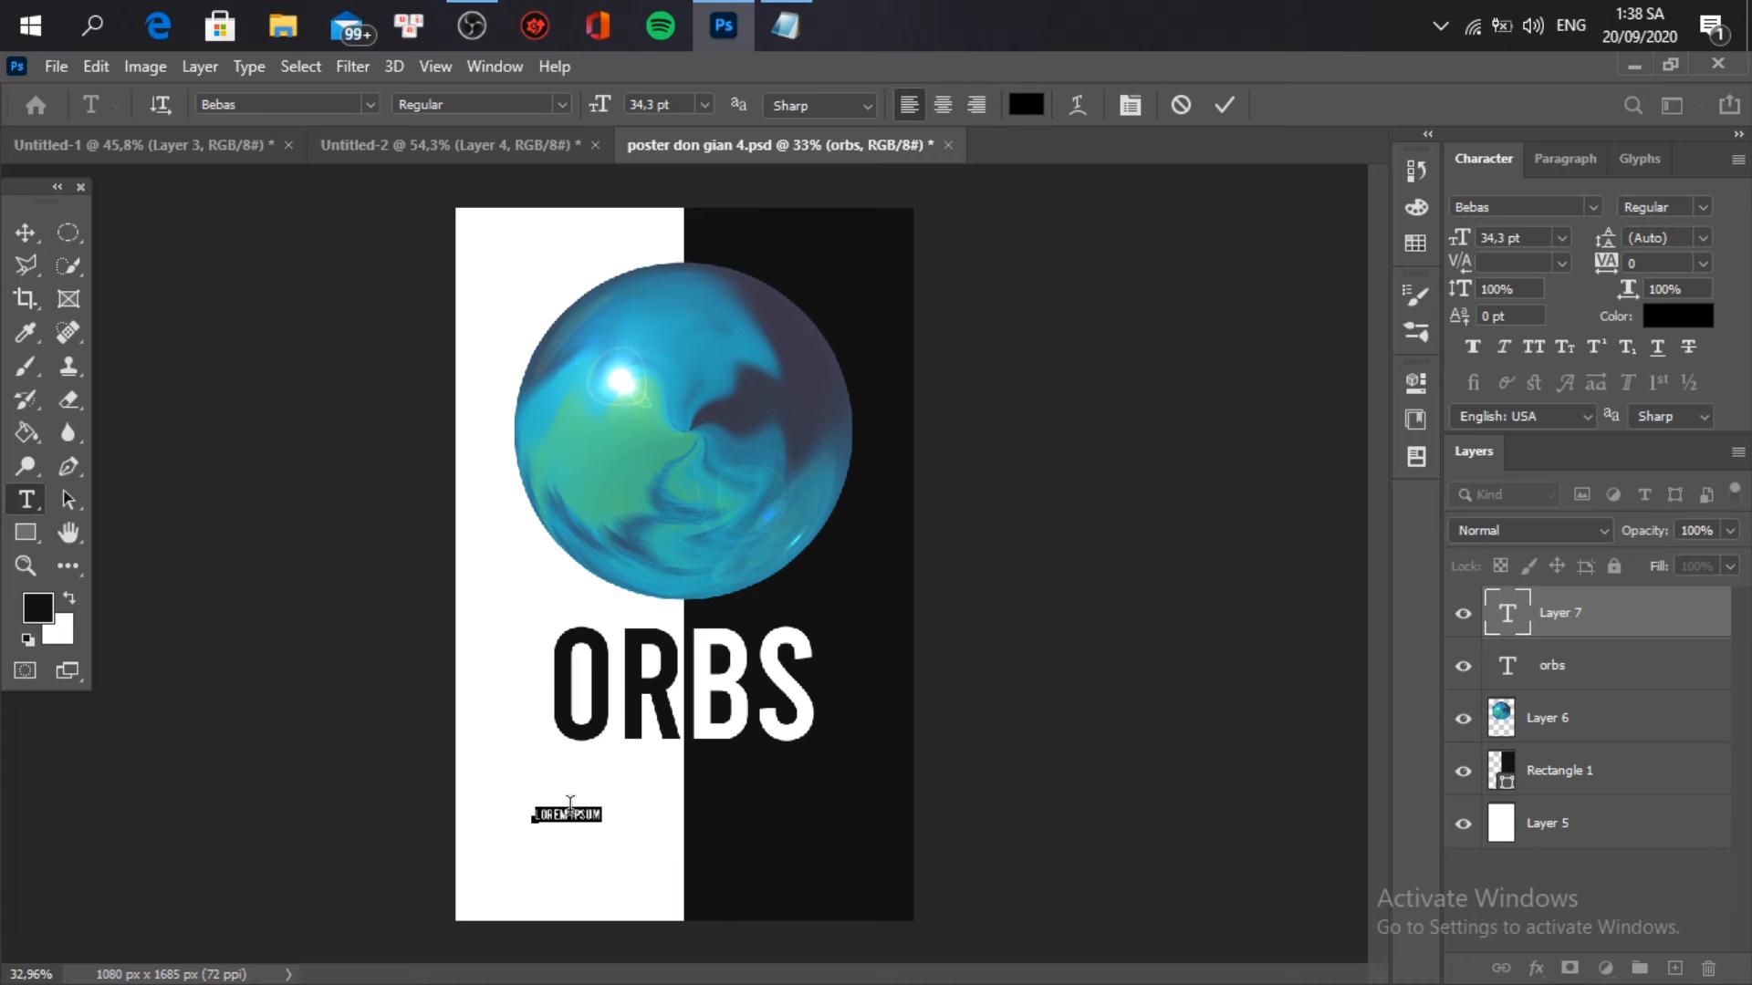
pyautogui.write('BALLS OF LIGHT WHICH SOMETIMES SHOW UP IN PHOTOGRAPHS BELIEVED TO BE GHOSTLY ENTITIES AS THEY USUALLY SHOW UP IN CEMETERYS OR OLD BUILDINGS')
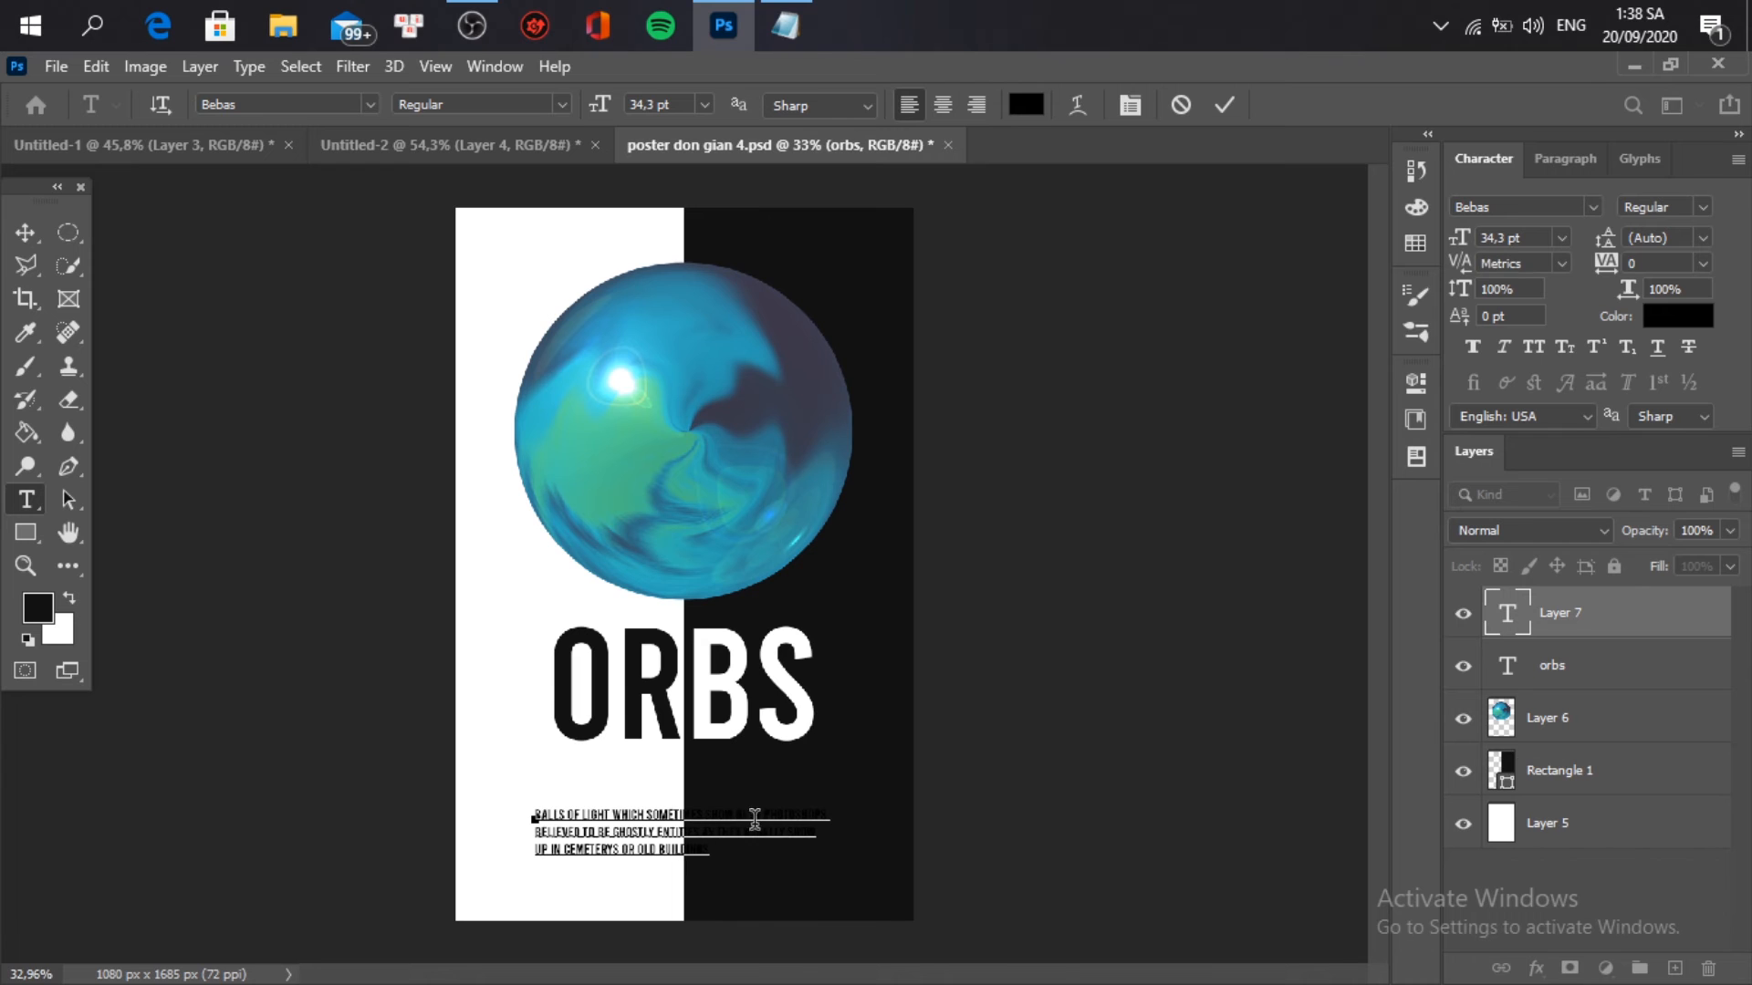
pyautogui.click(1223, 105)
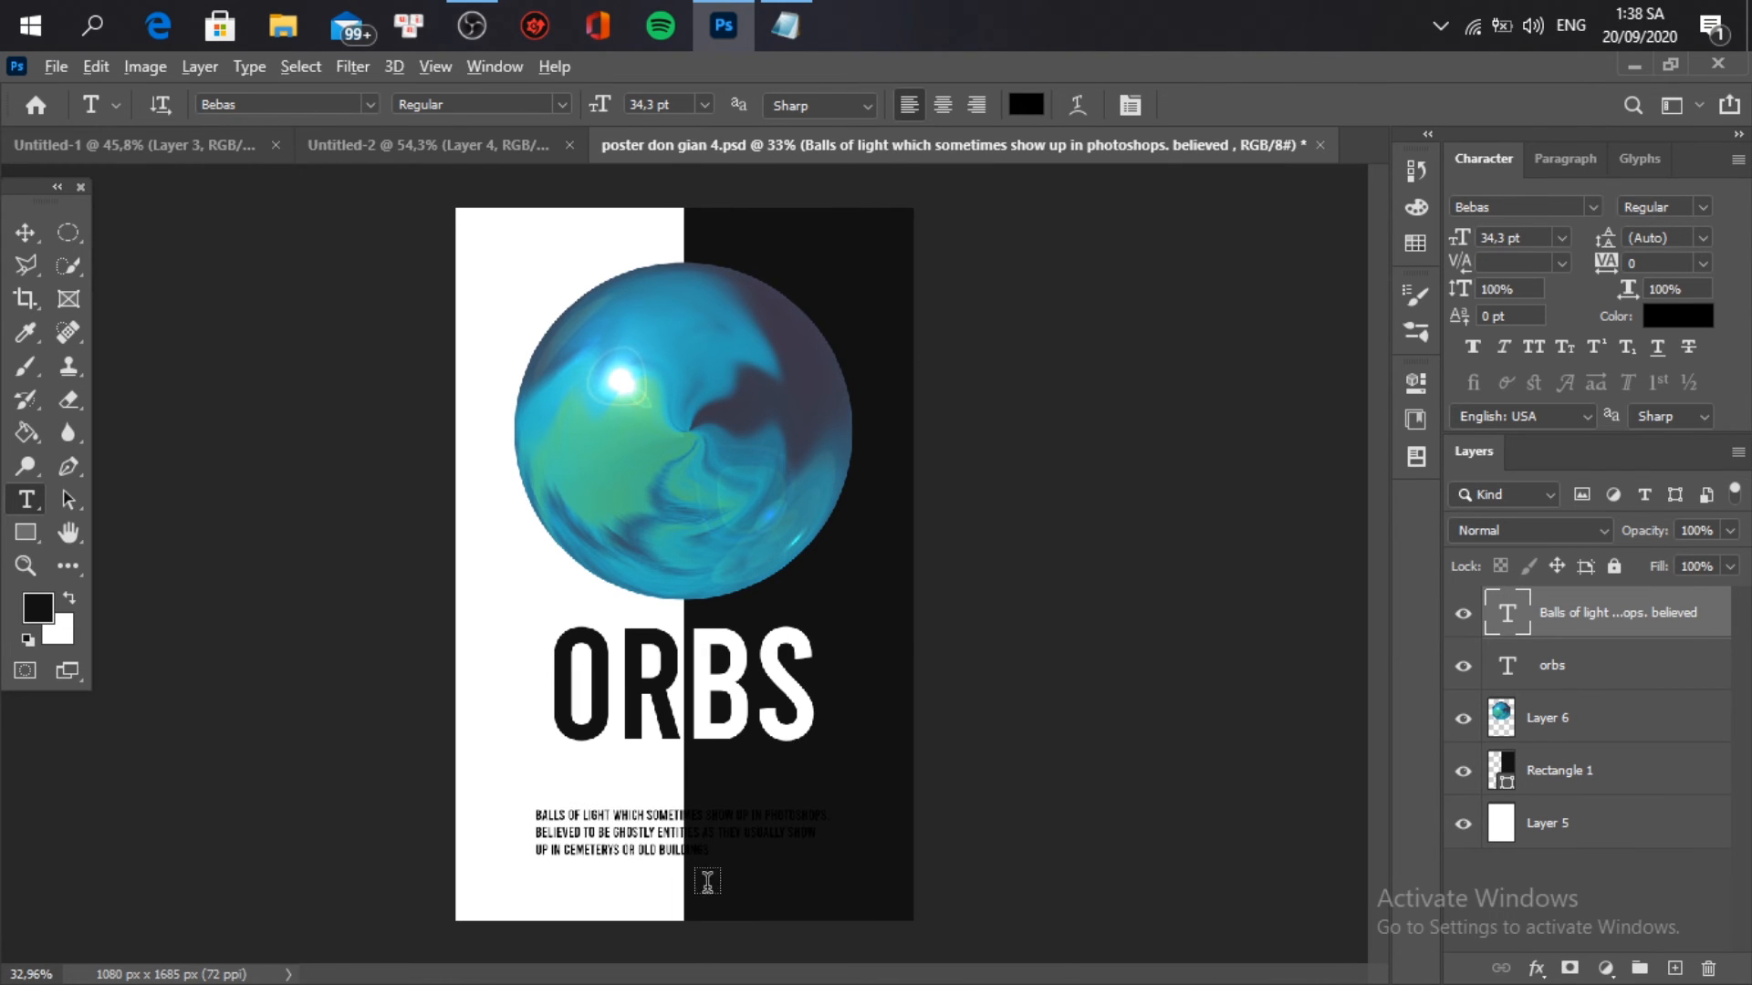
# Step: Set the paragraph's tracking to 40 and nudge it into place beneath the ORBS title
pyautogui.scroll(3, 709, 885)
pyautogui.moveTo(751, 920); pyautogui.dragTo(753, 792)
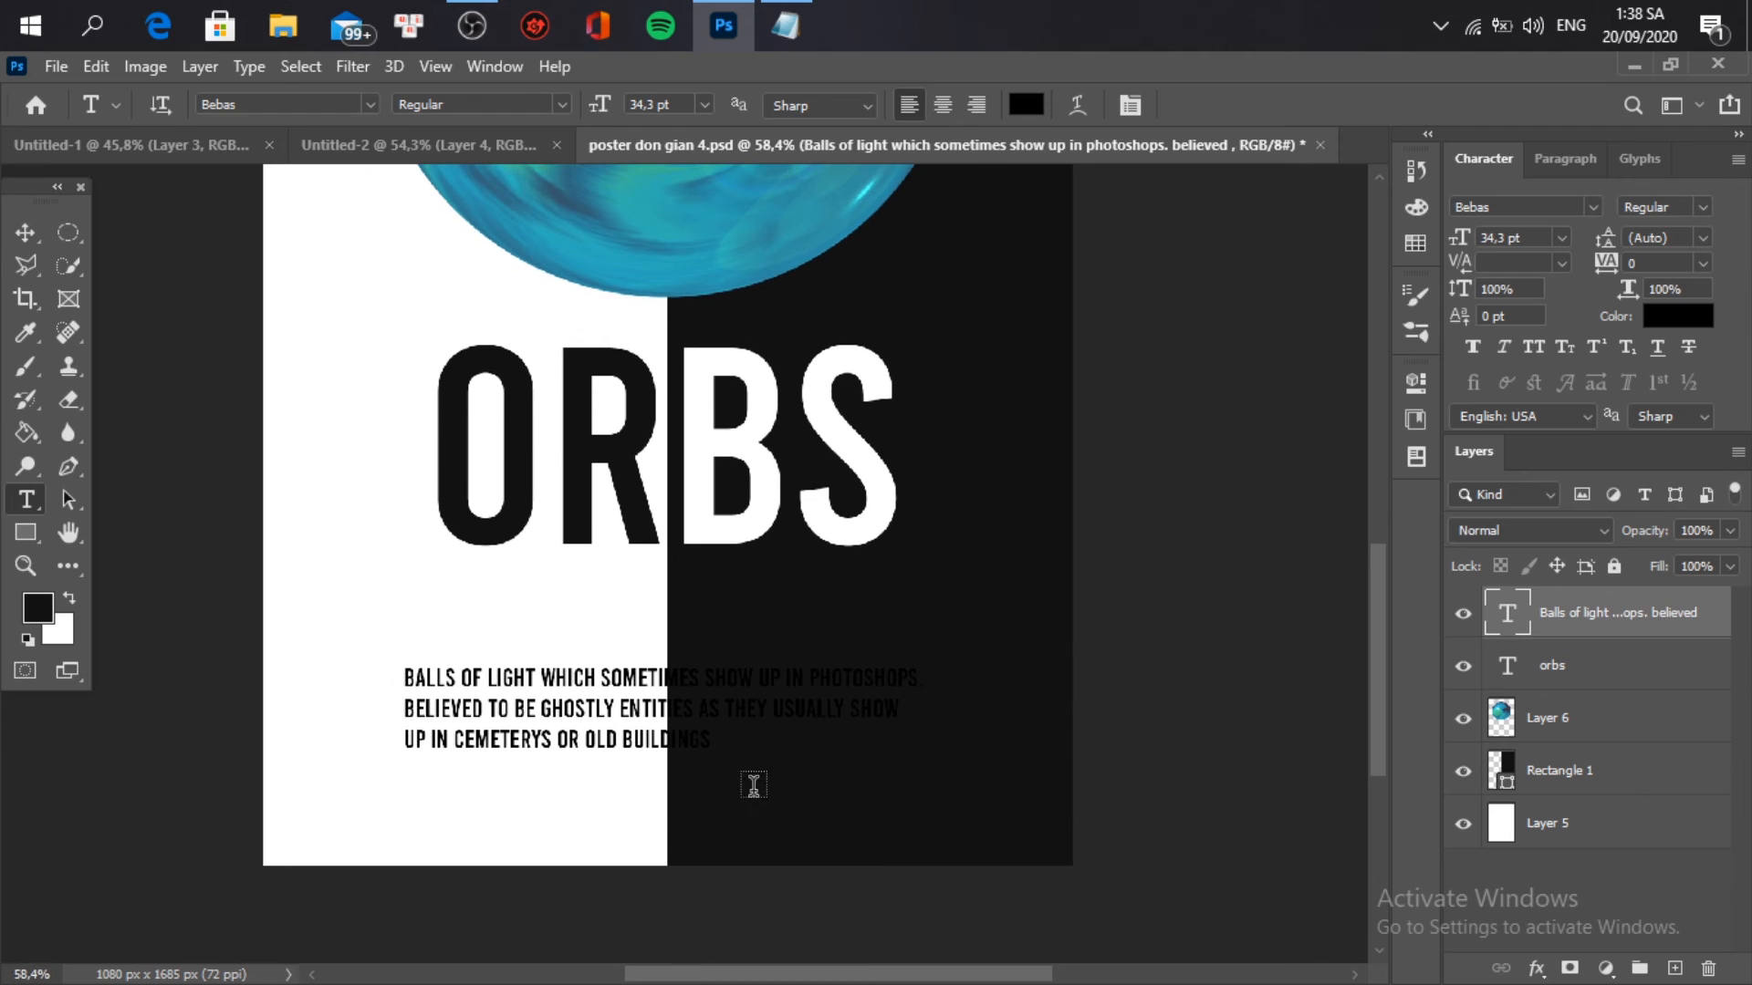
pyautogui.press('v')
pyautogui.moveTo(689, 713); pyautogui.dragTo(670, 700)
pyautogui.scroll(3, 696, 717)
pyautogui.moveTo(1614, 265); pyautogui.dragTo(1617, 269)
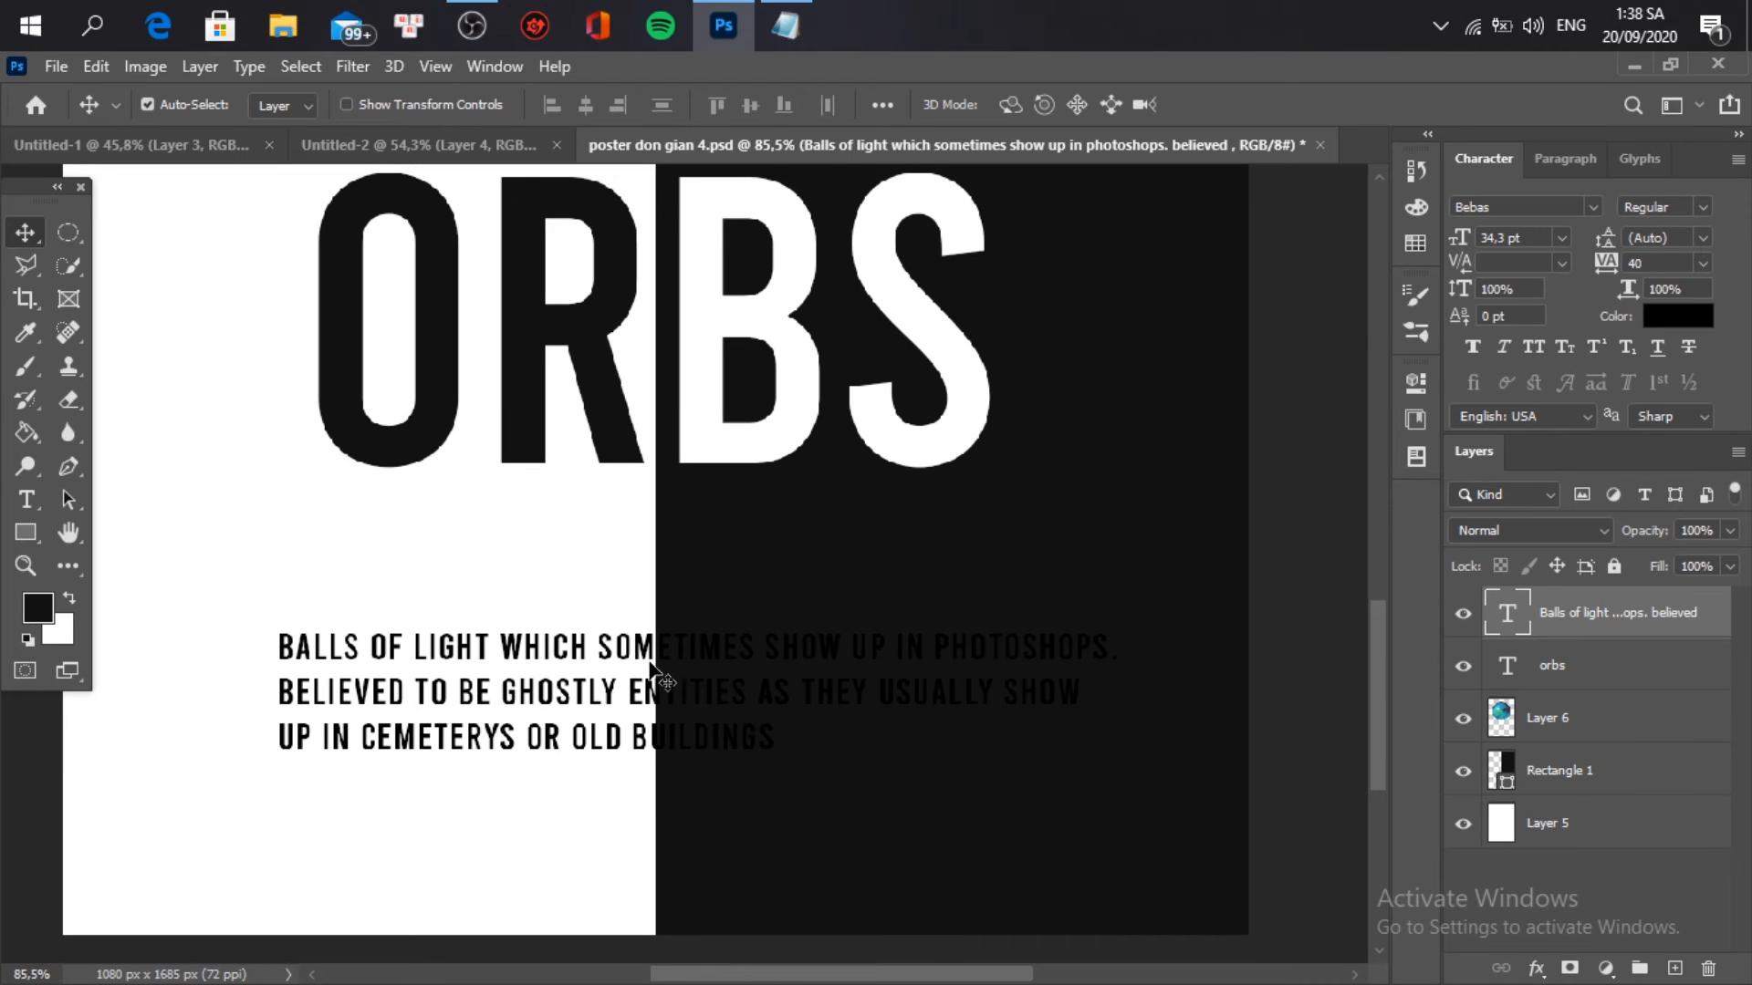
pyautogui.moveTo(680, 655); pyautogui.dragTo(671, 655)
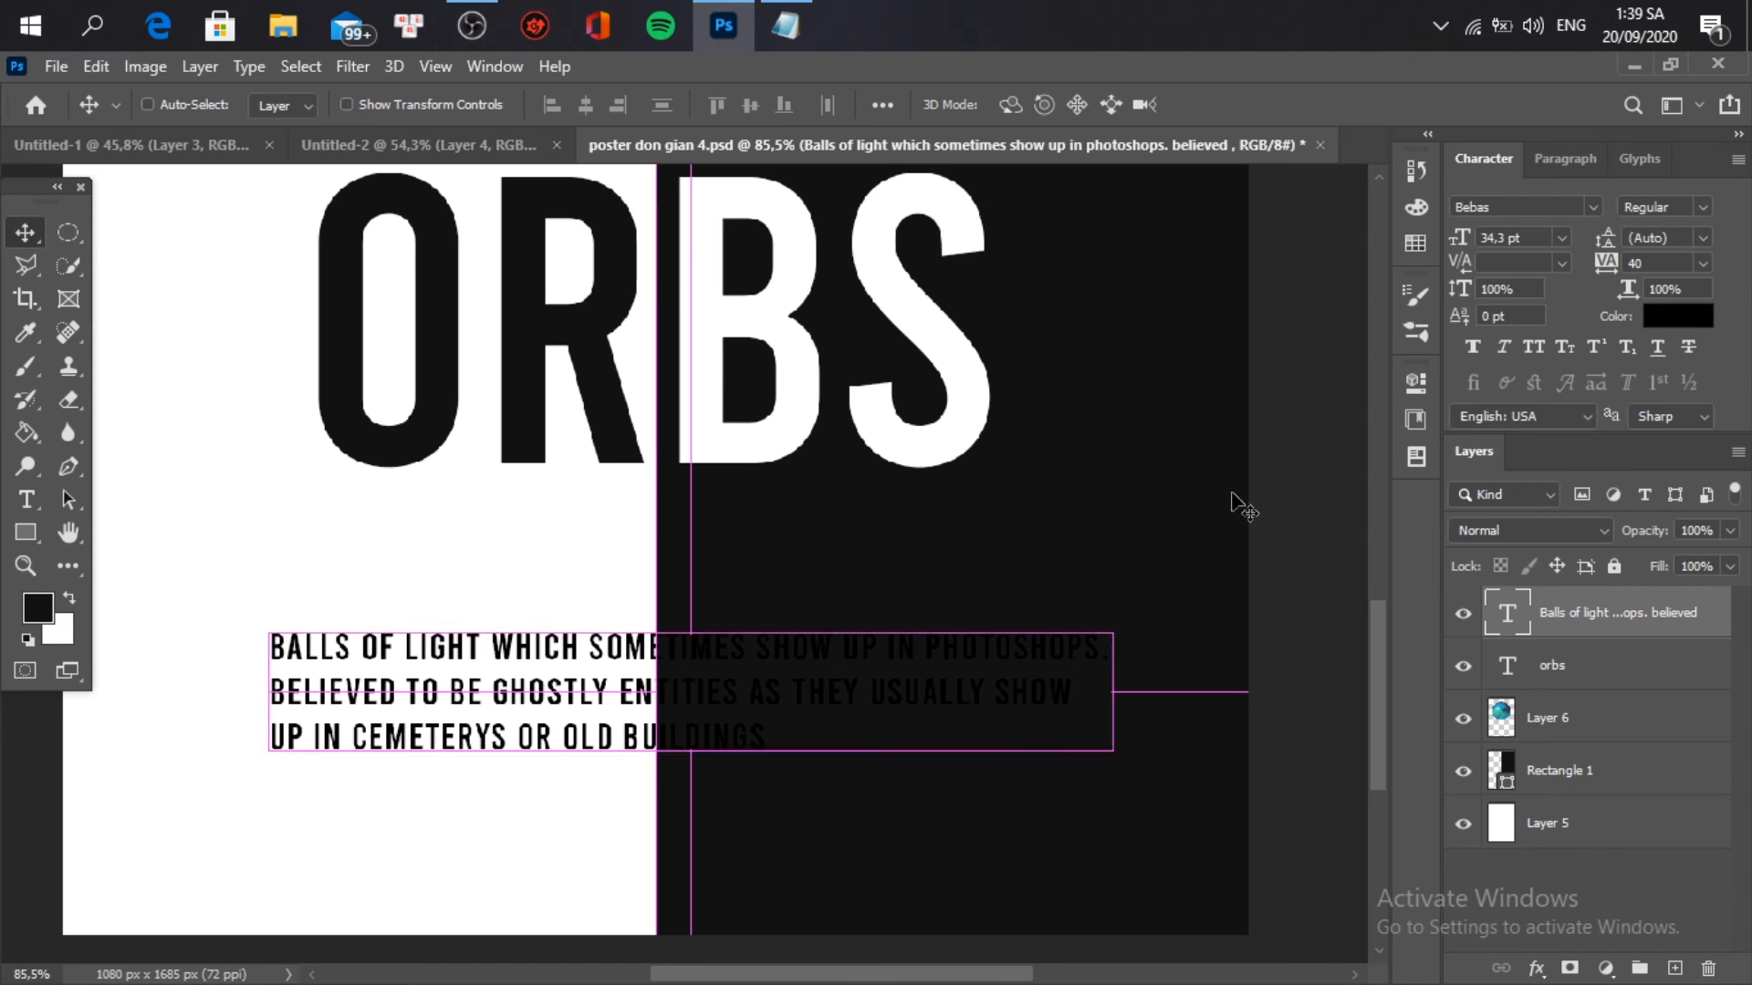
pyautogui.hotkey('ctrl', 't')
pyautogui.click(1275, 112)
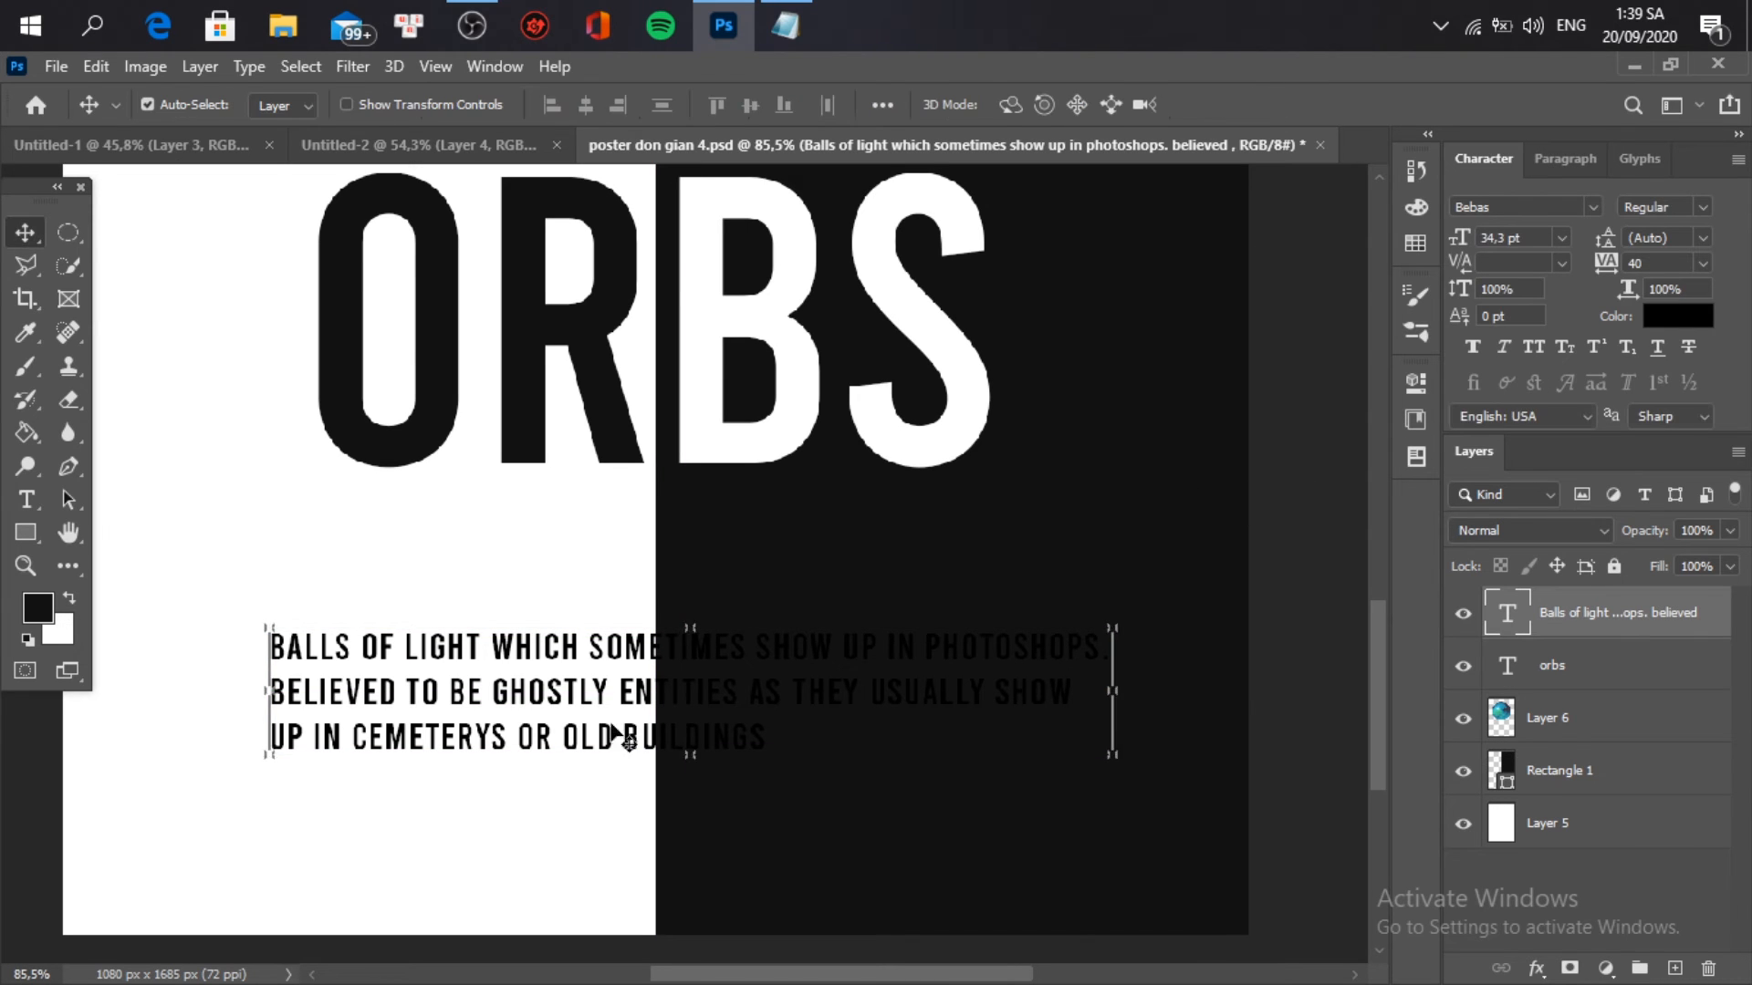
# Step: Centre-align the paragraph and move it back under the title, centred on the black-and-white divide
pyautogui.doubleClick(655, 693)
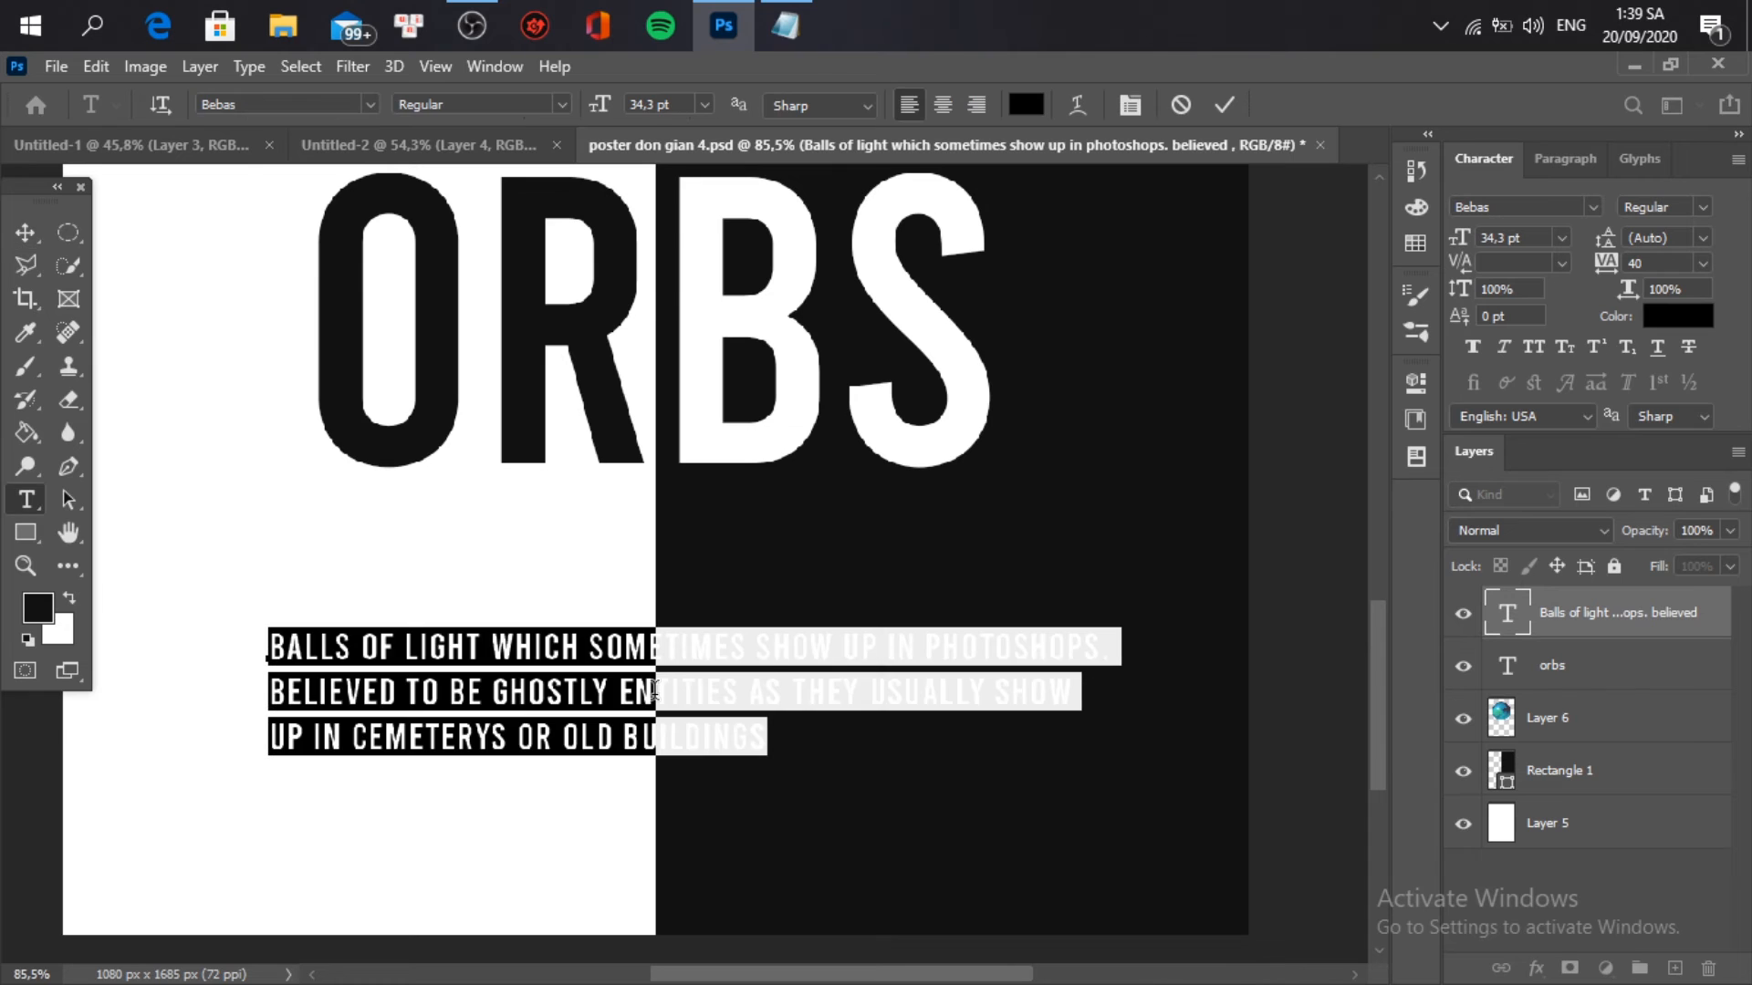
pyautogui.click(945, 105)
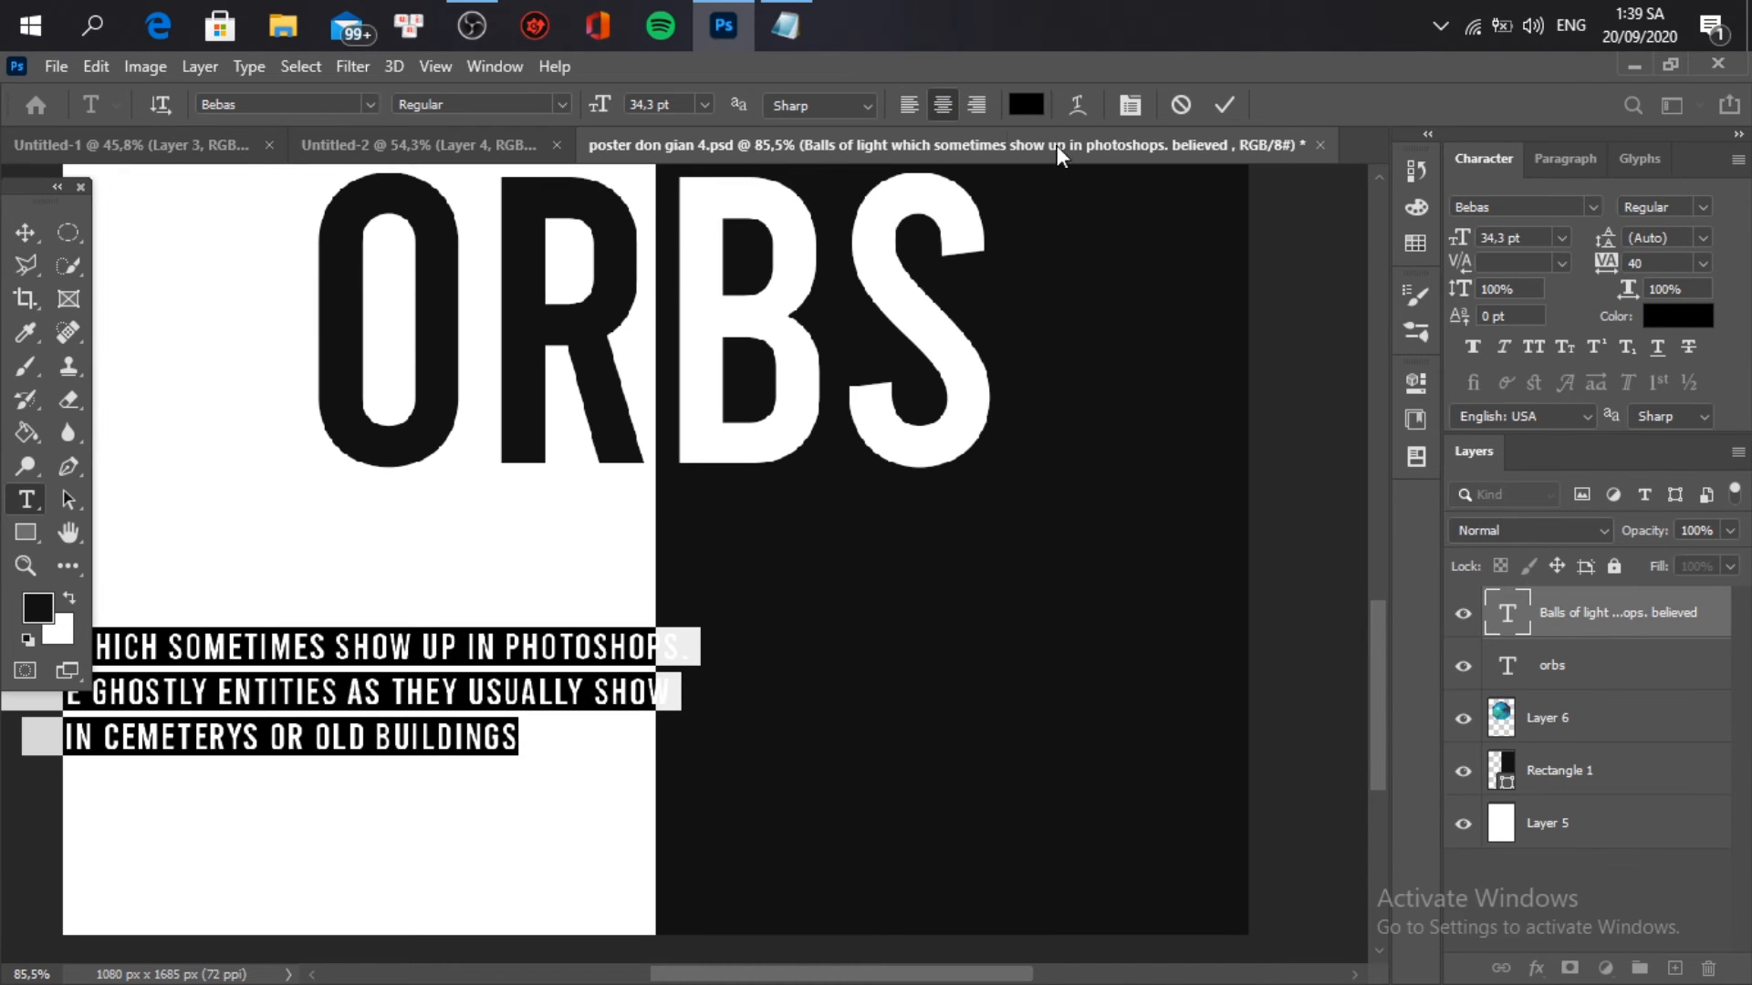
pyautogui.click(1225, 105)
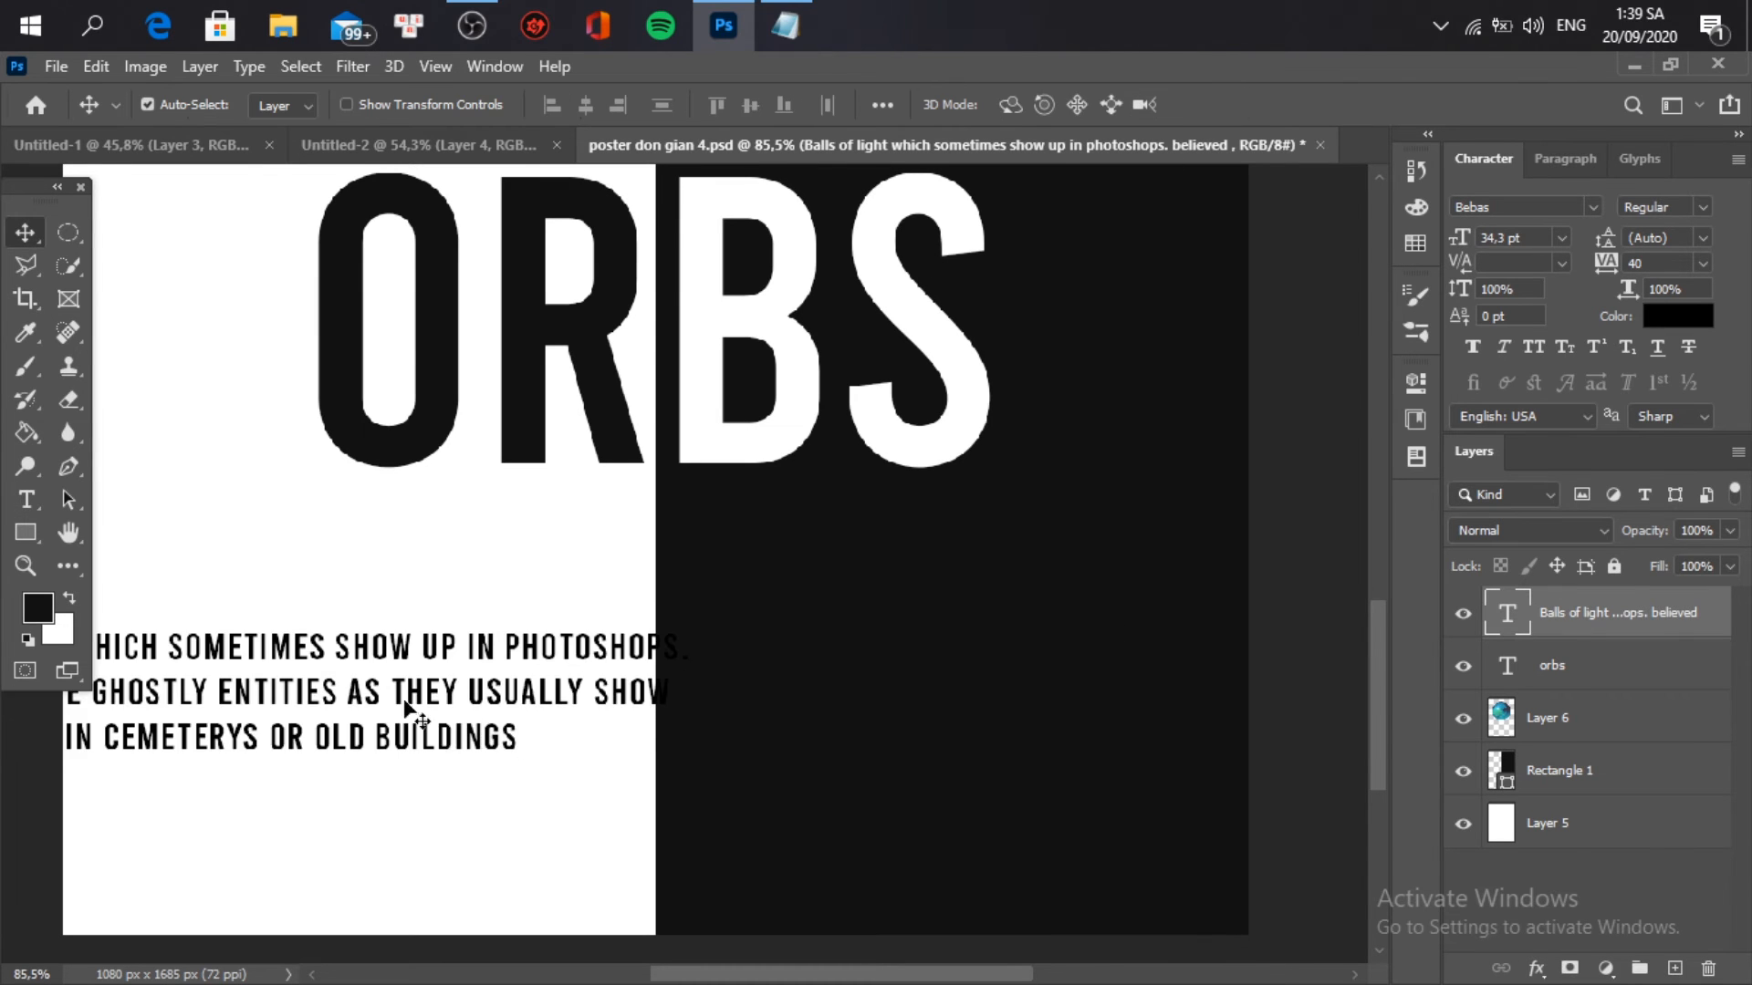
pyautogui.moveTo(399, 695); pyautogui.dragTo(796, 673)
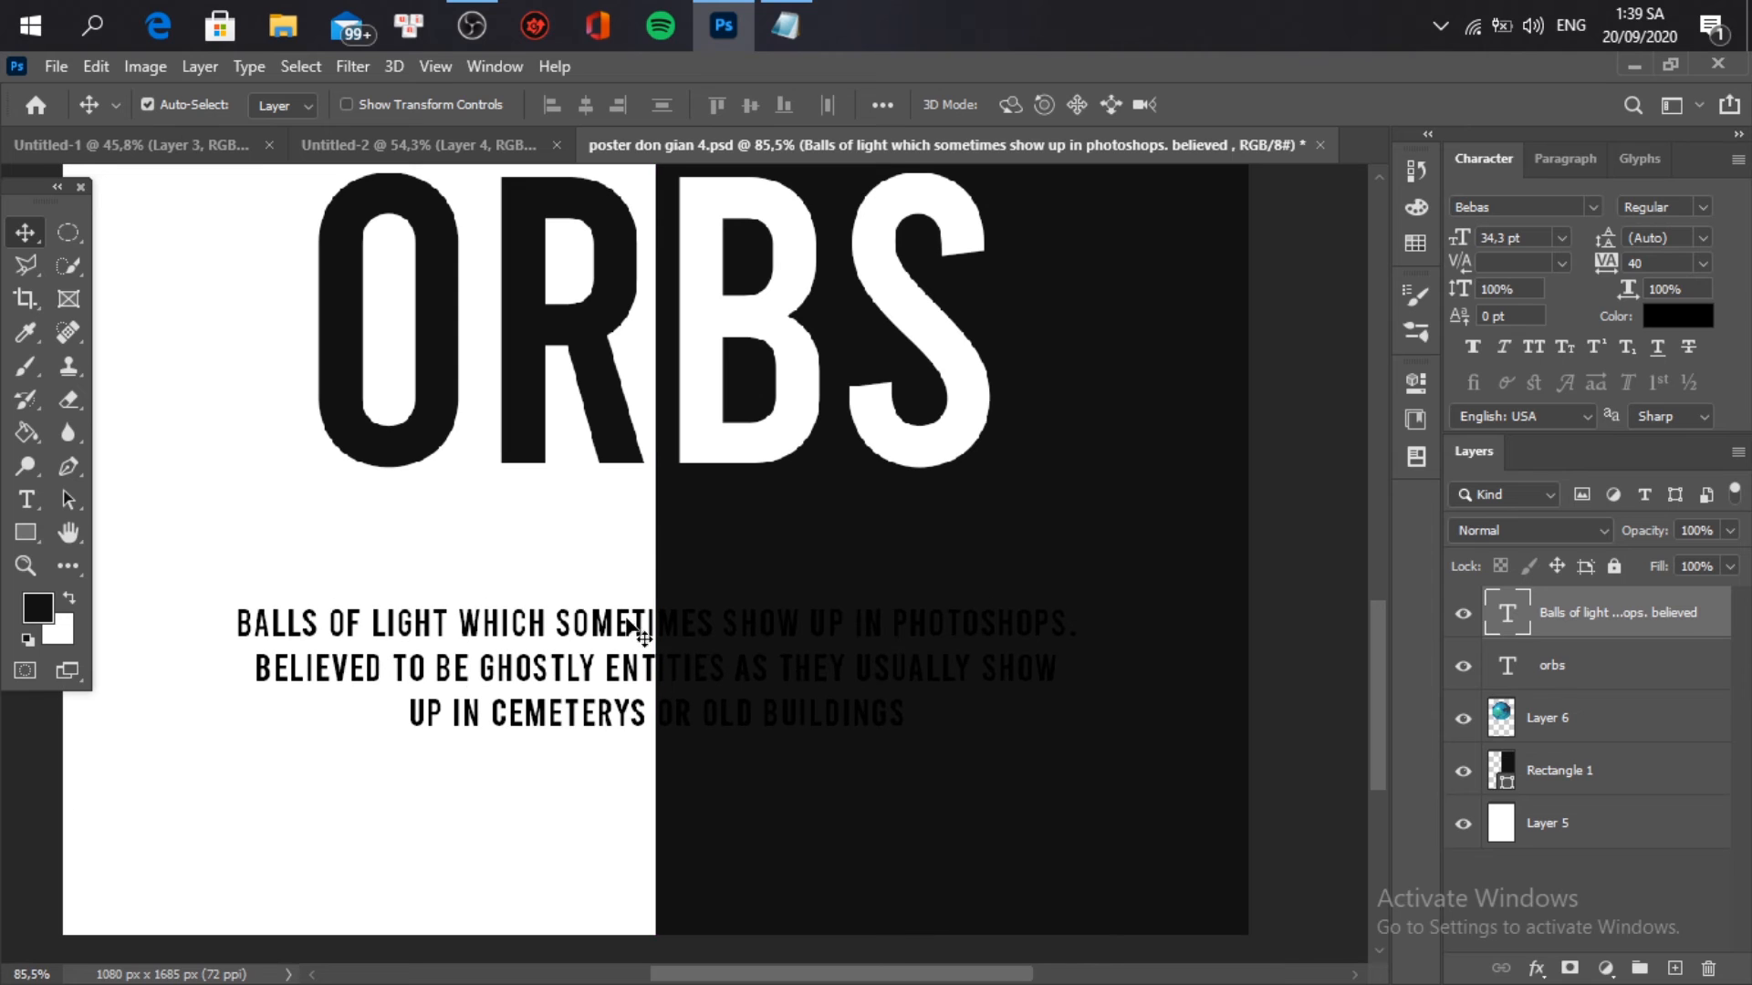
# Step: Set the part of the paragraph's first line over the black half to colour 121212
pyautogui.doubleClick(661, 623)
pyautogui.moveTo(658, 623); pyautogui.dragTo(1208, 625)
pyautogui.click(1703, 317)
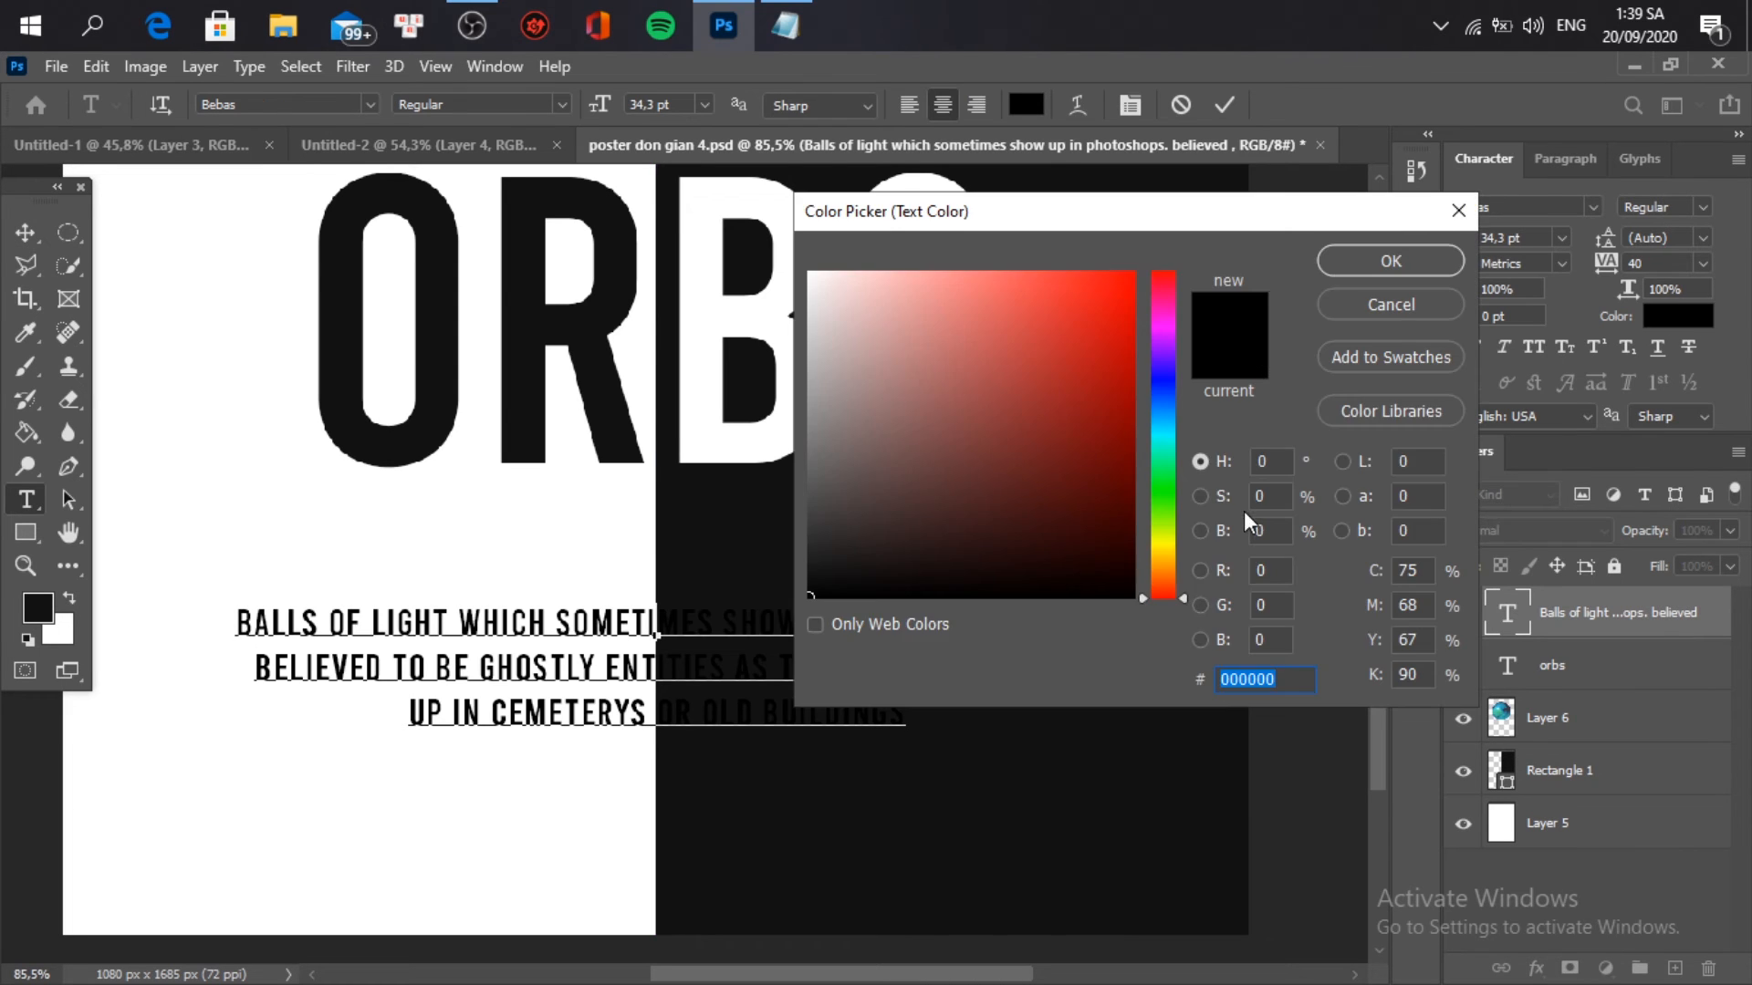
pyautogui.write('121212')
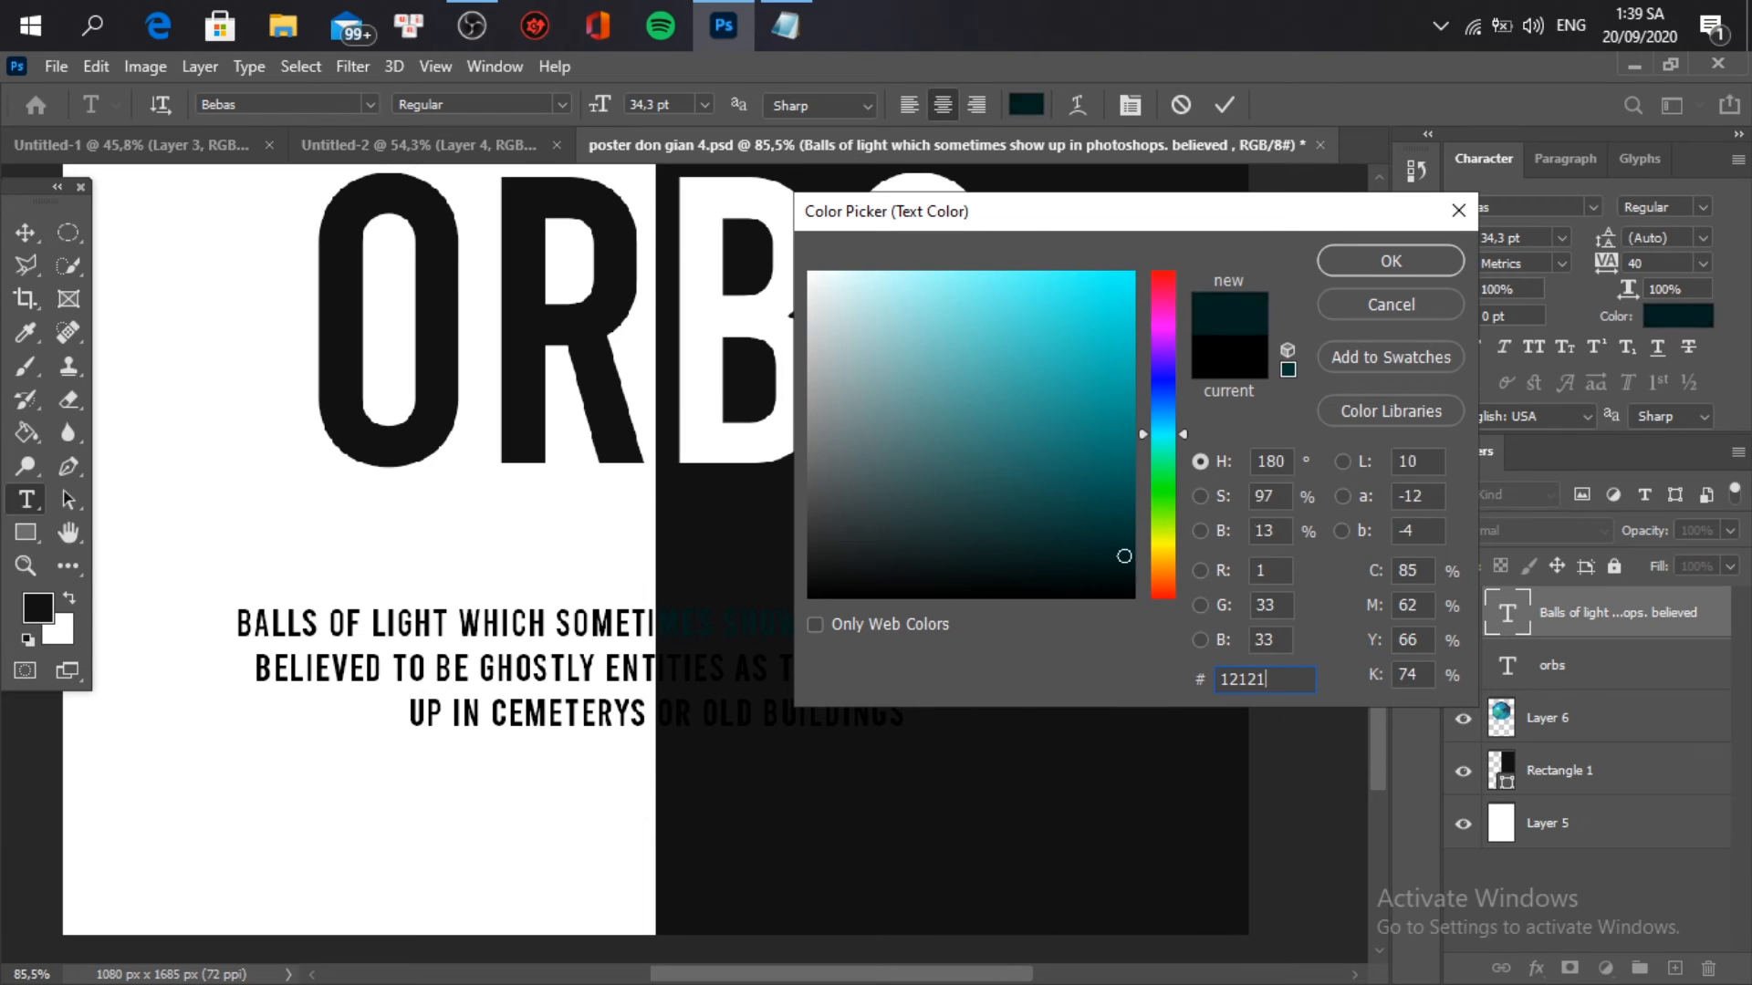
pyautogui.click(1390, 263)
# Step: Colour the part of the paragraph's second line that lies over the black half white, ffffff
pyautogui.click(663, 664)
pyautogui.moveTo(663, 664); pyautogui.dragTo(1230, 680)
pyautogui.click(1678, 316)
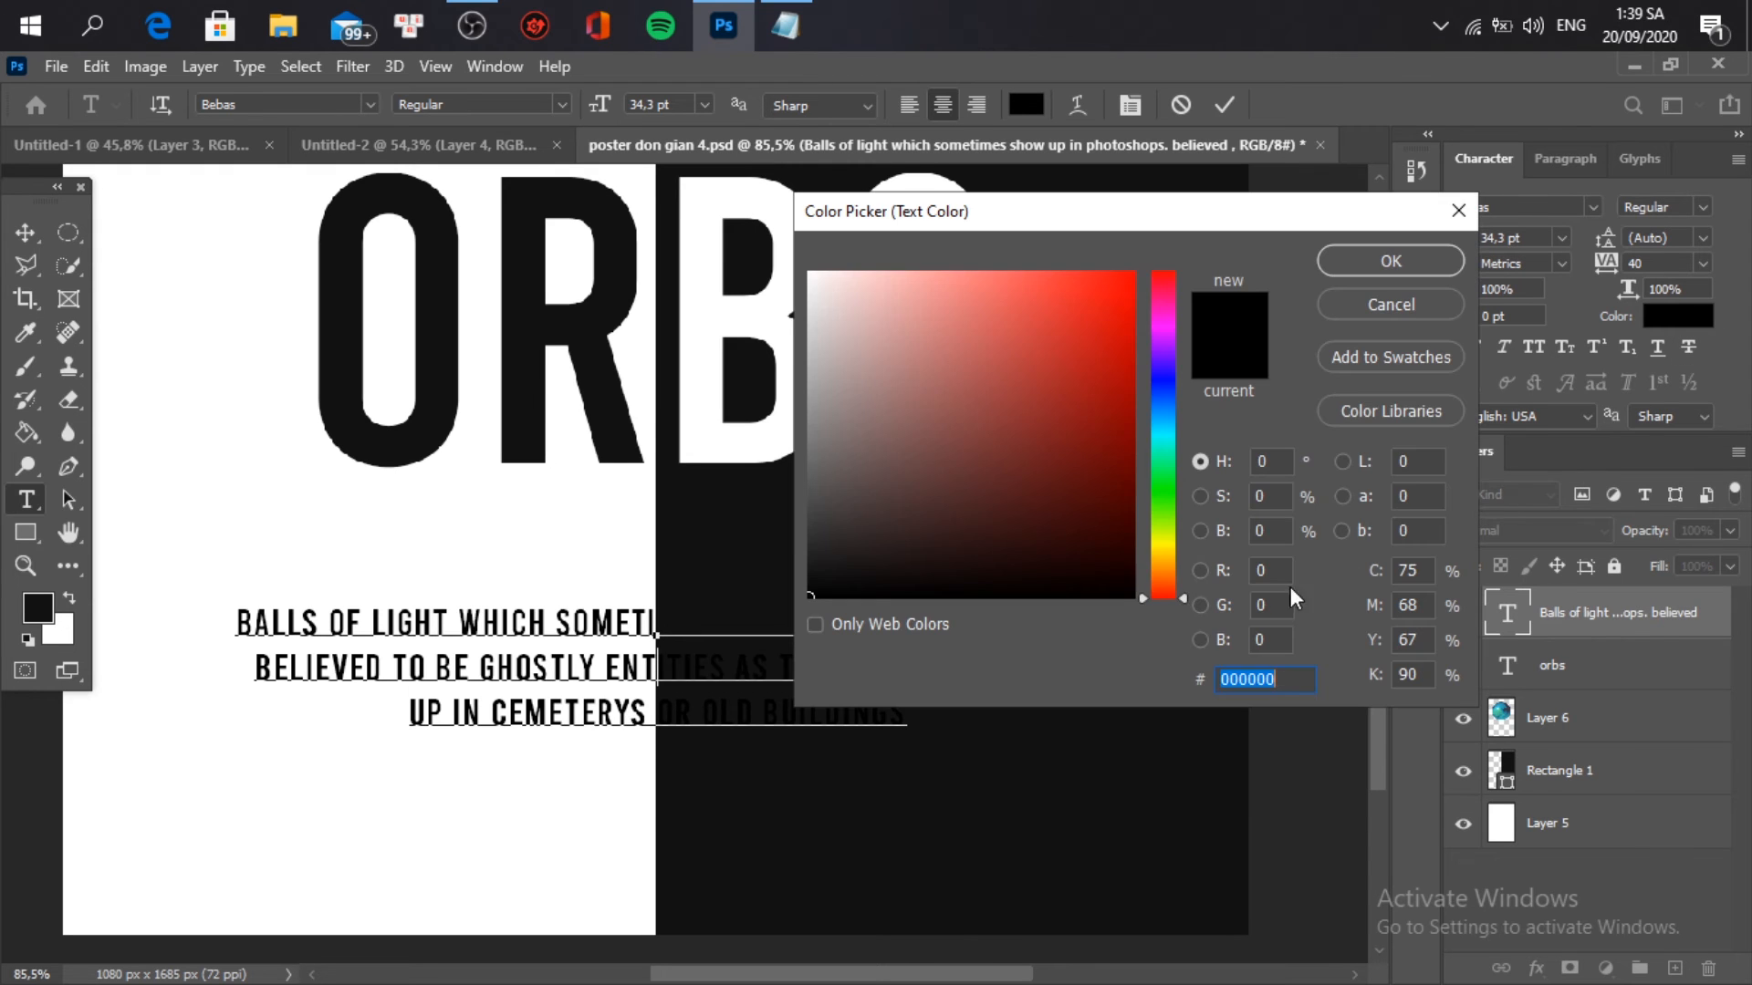
pyautogui.hotkey('ctrl', 'v')
pyautogui.click(1400, 250)
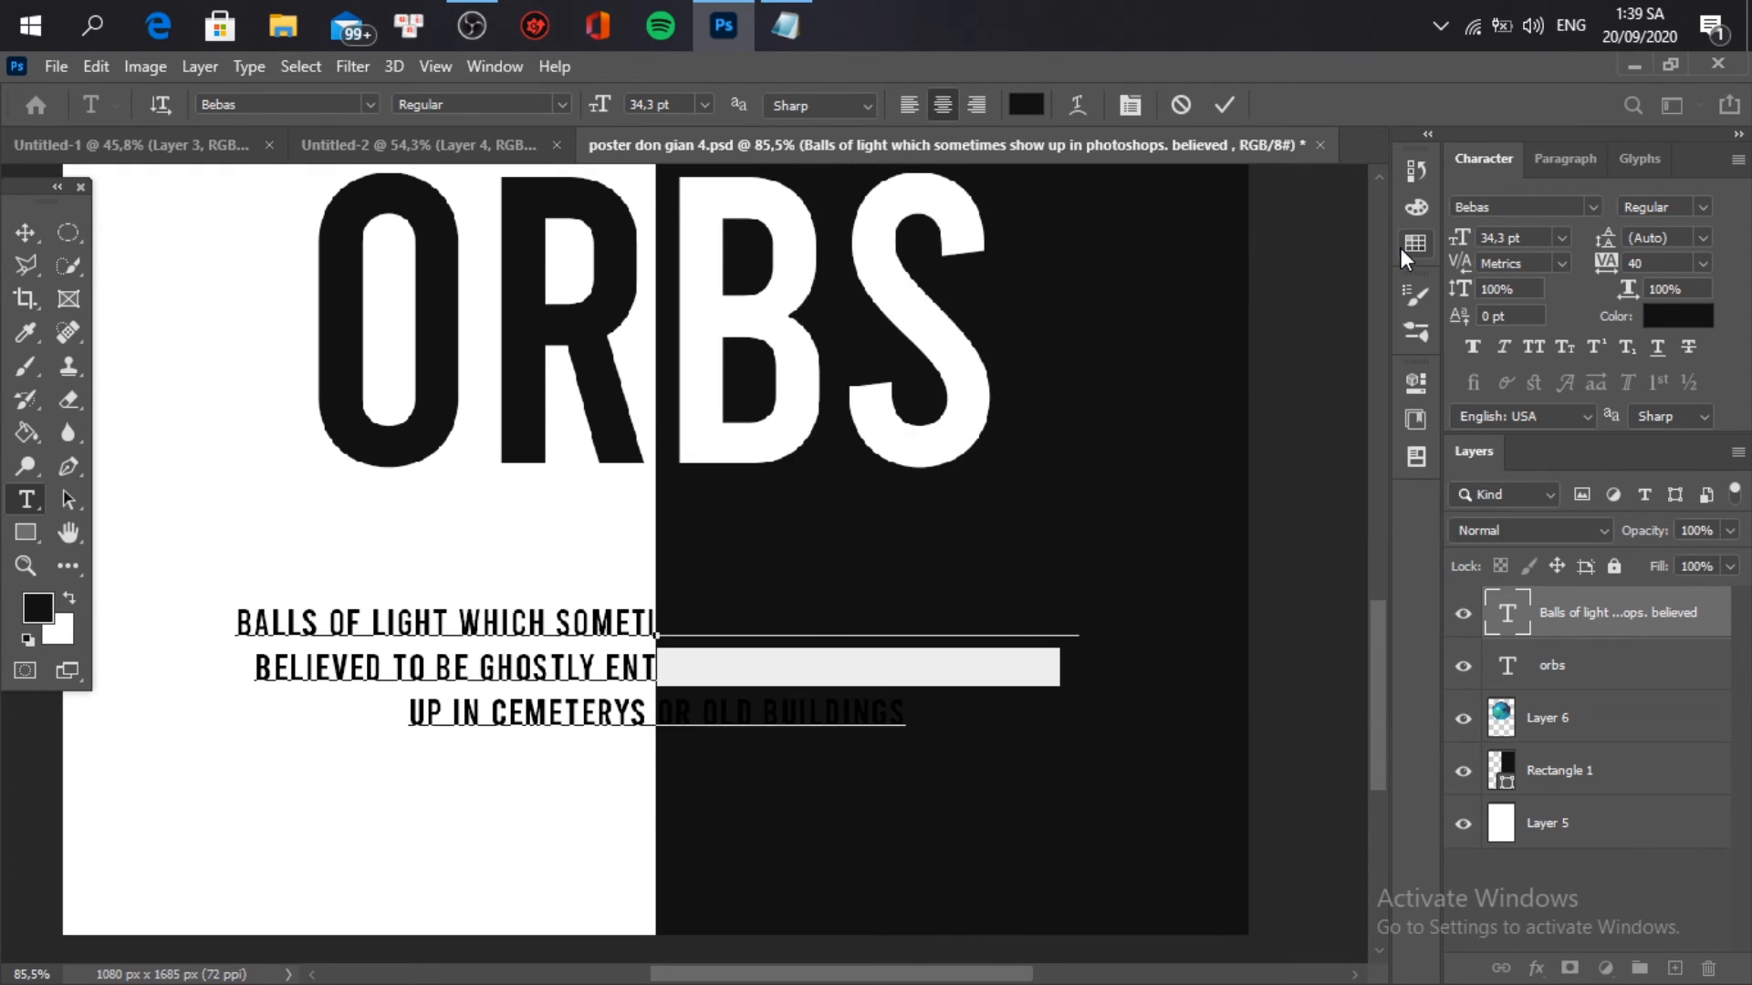
pyautogui.click(1678, 316)
pyautogui.write('ffffff')
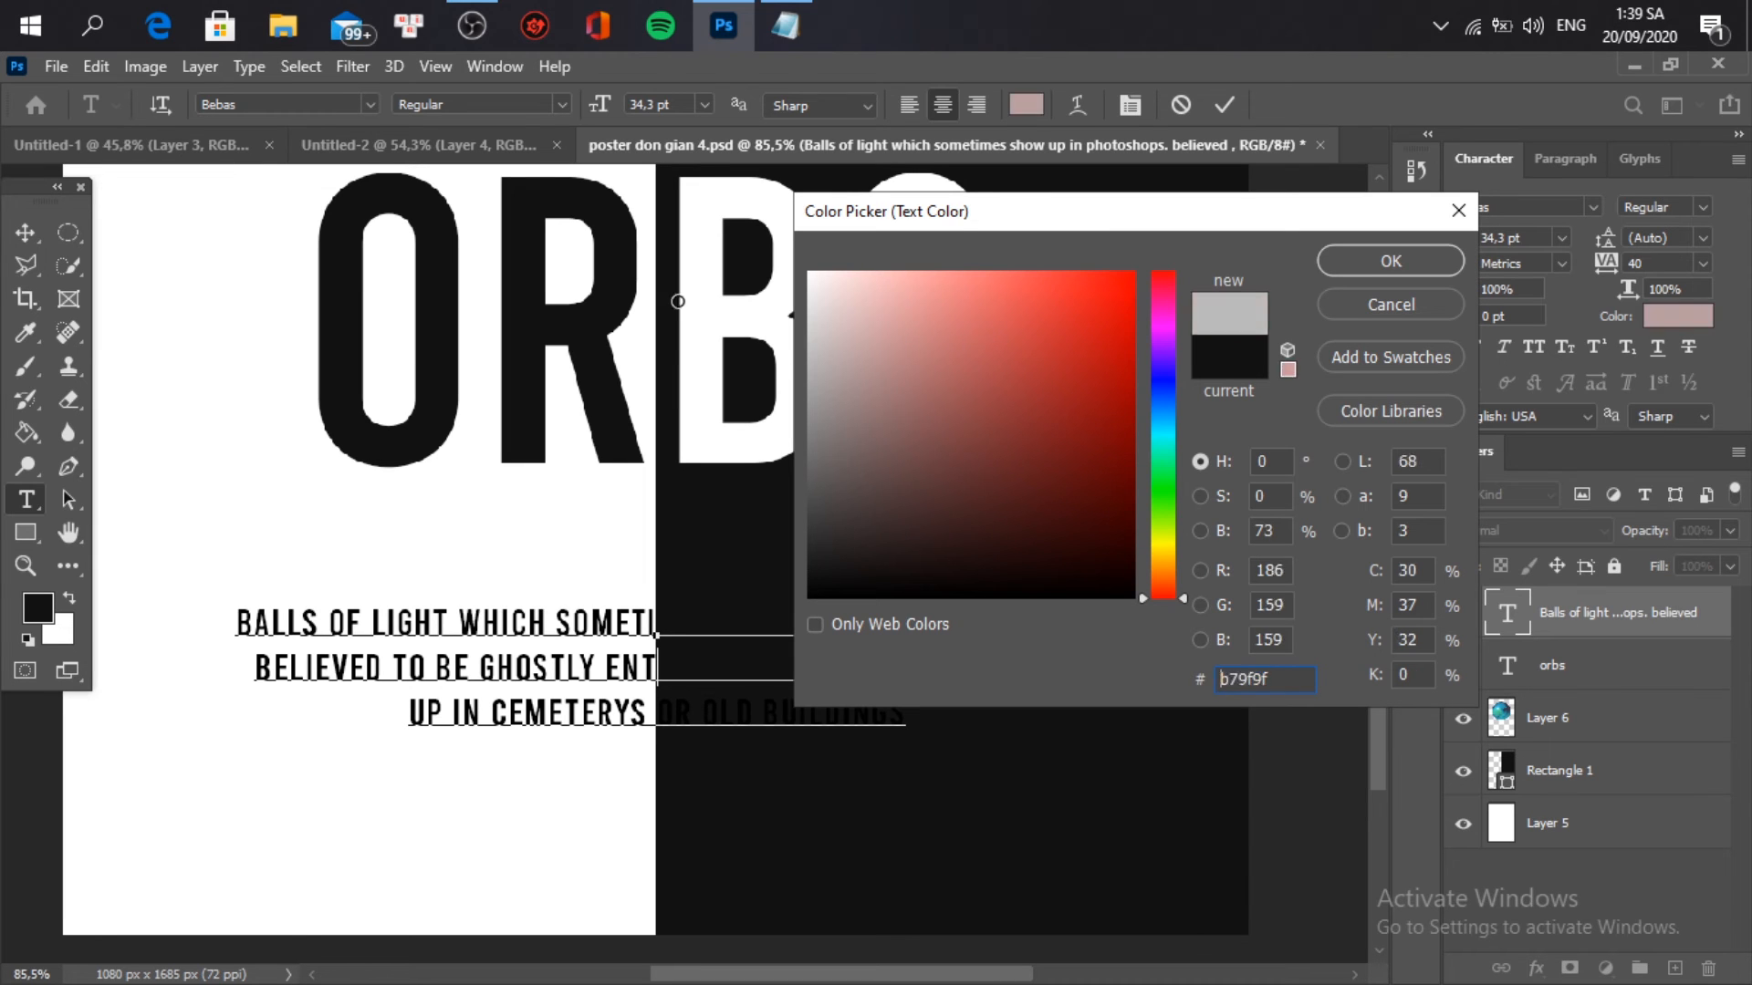
pyautogui.click(1363, 264)
# Step: Colour the parts of the paragraph's first and third lines over the black half white, ffffff
pyautogui.moveTo(654, 625); pyautogui.dragTo(1079, 626)
pyautogui.click(1677, 316)
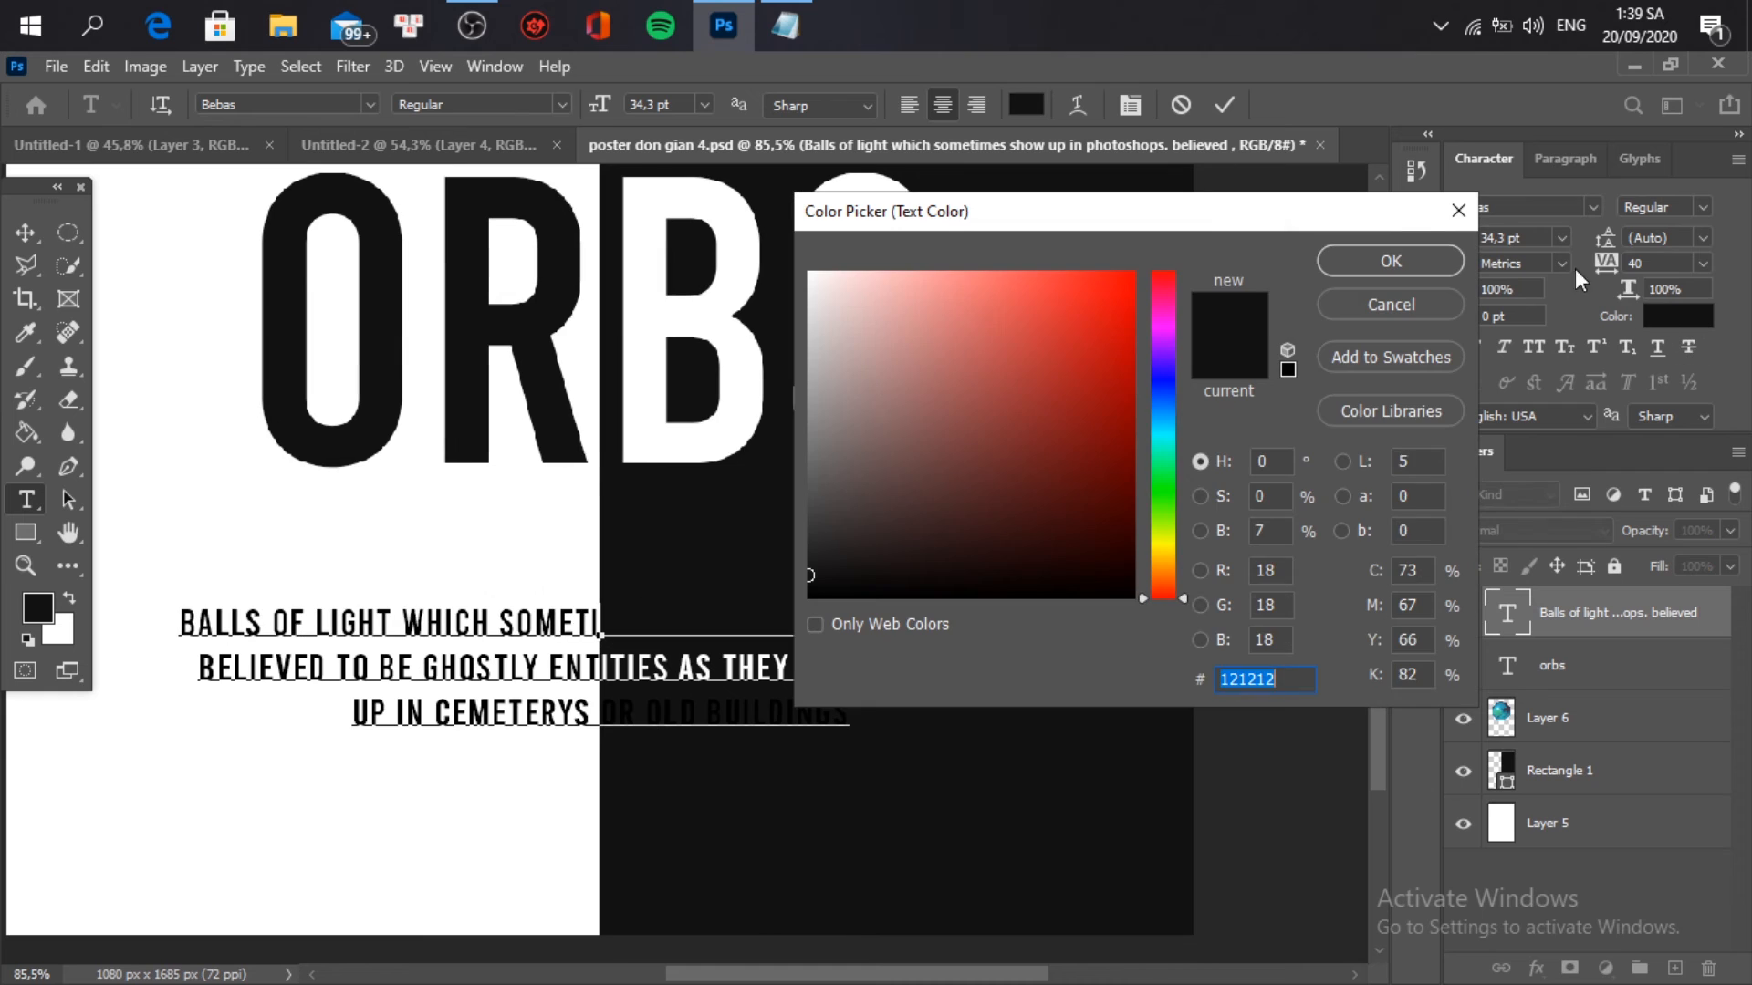
pyautogui.write('ffffff')
pyautogui.click(1390, 261)
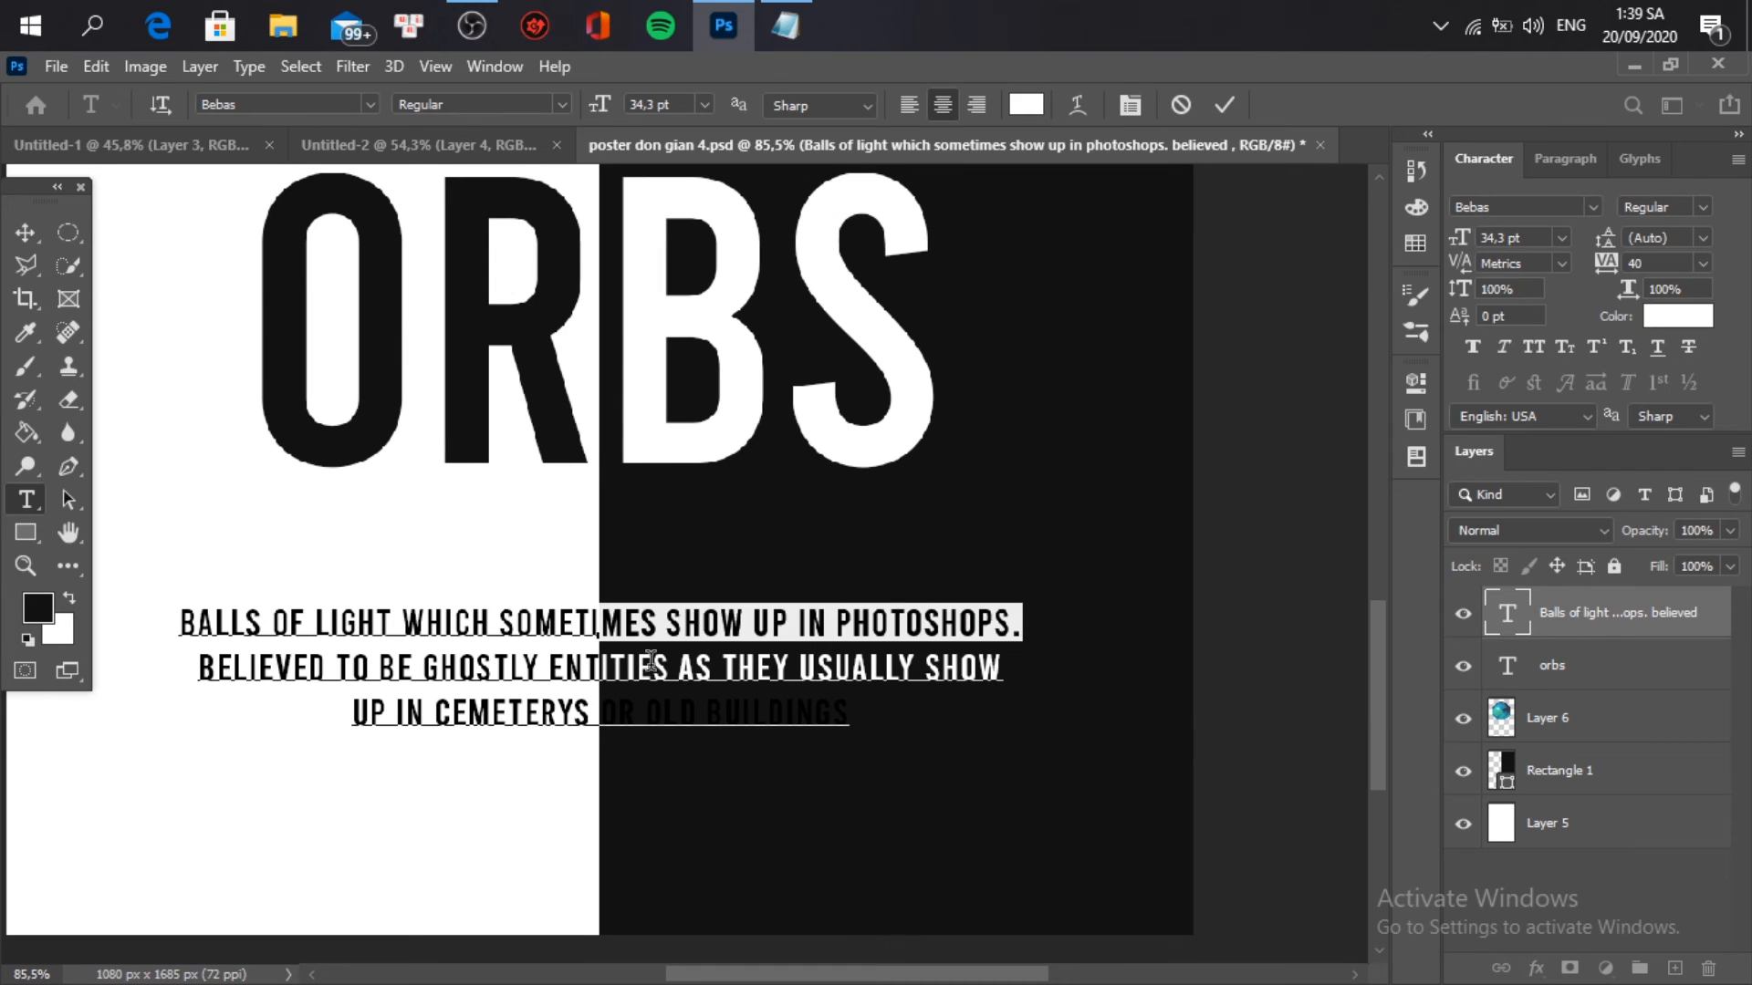
pyautogui.moveTo(601, 710); pyautogui.dragTo(915, 721)
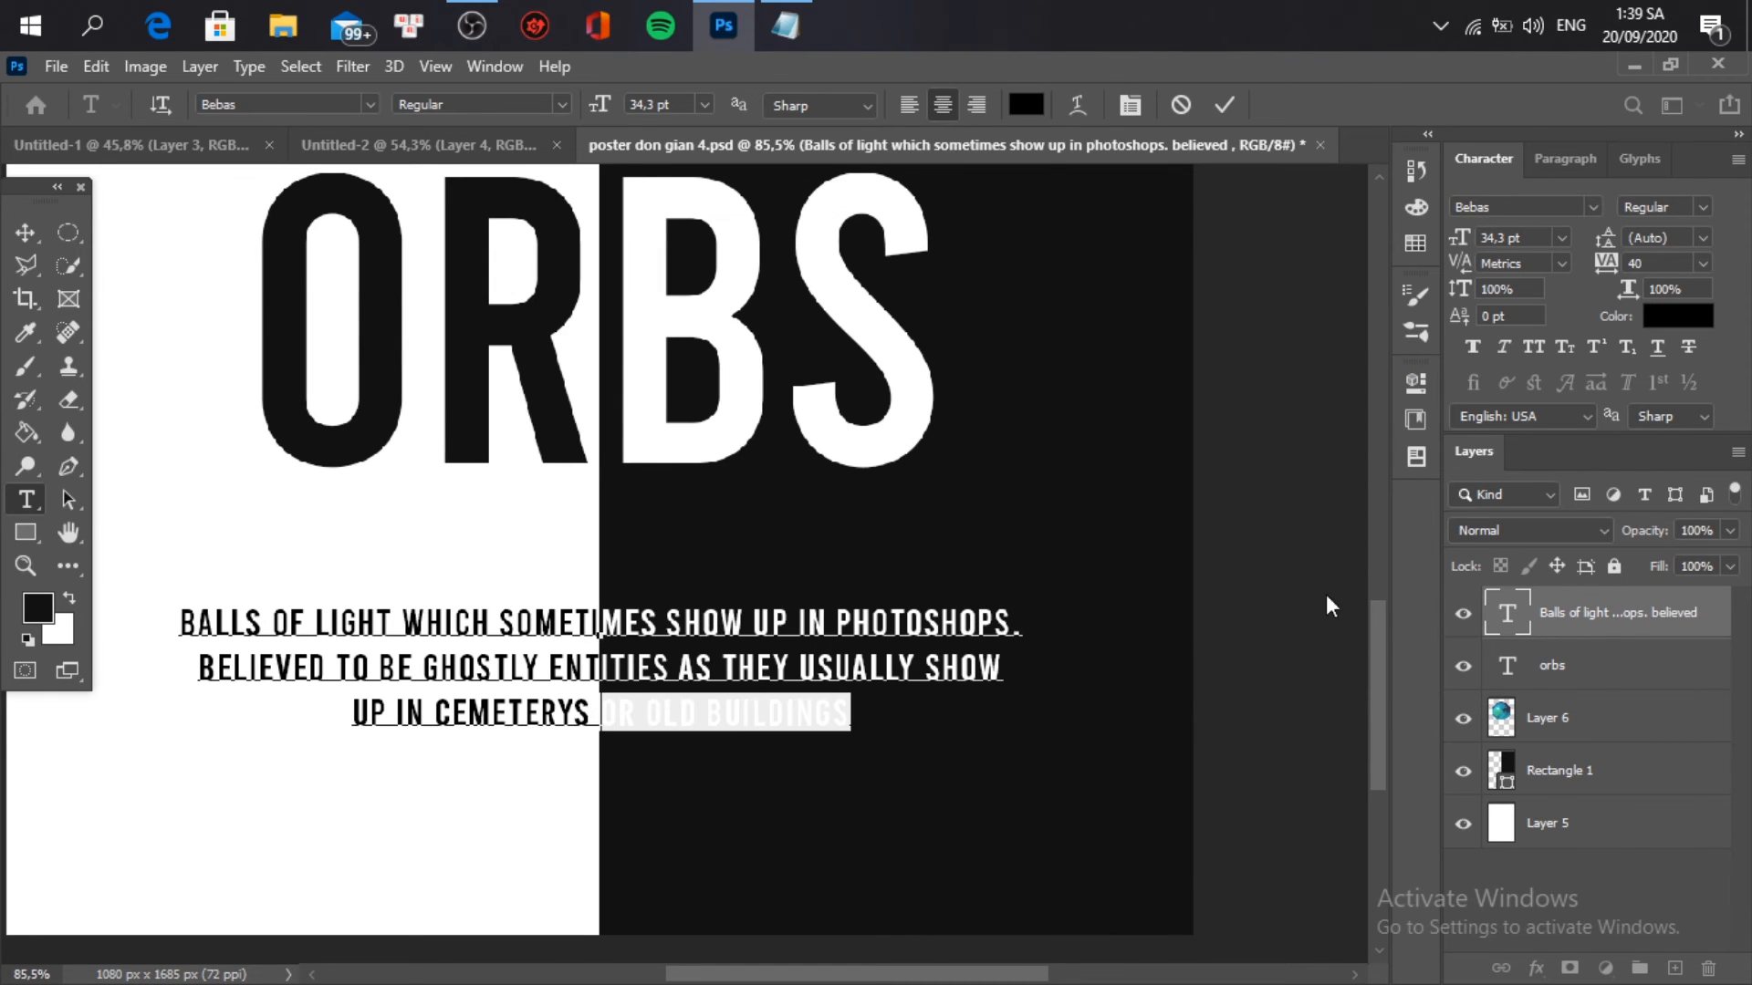
pyautogui.click(1687, 317)
pyautogui.write('ffffff')
pyautogui.click(1390, 261)
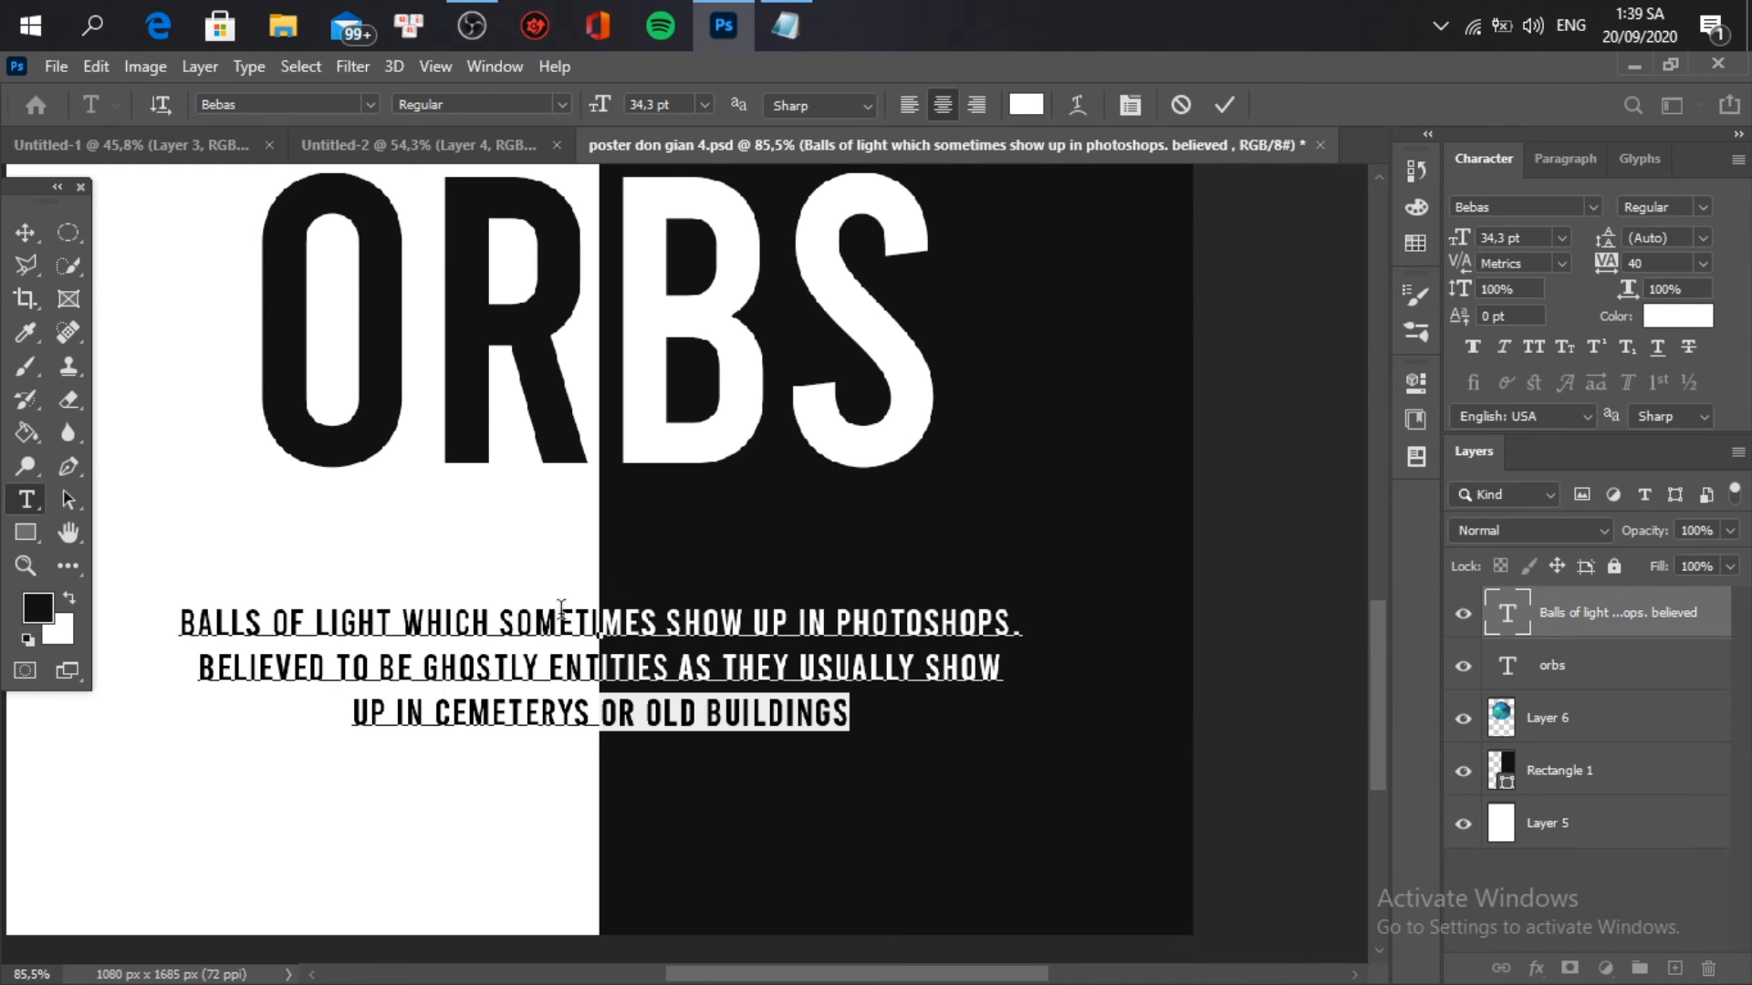
# Step: Set the parts of the paragraph's first and second lines over the white half to colour 111111
pyautogui.moveTo(594, 630); pyautogui.dragTo(38, 616)
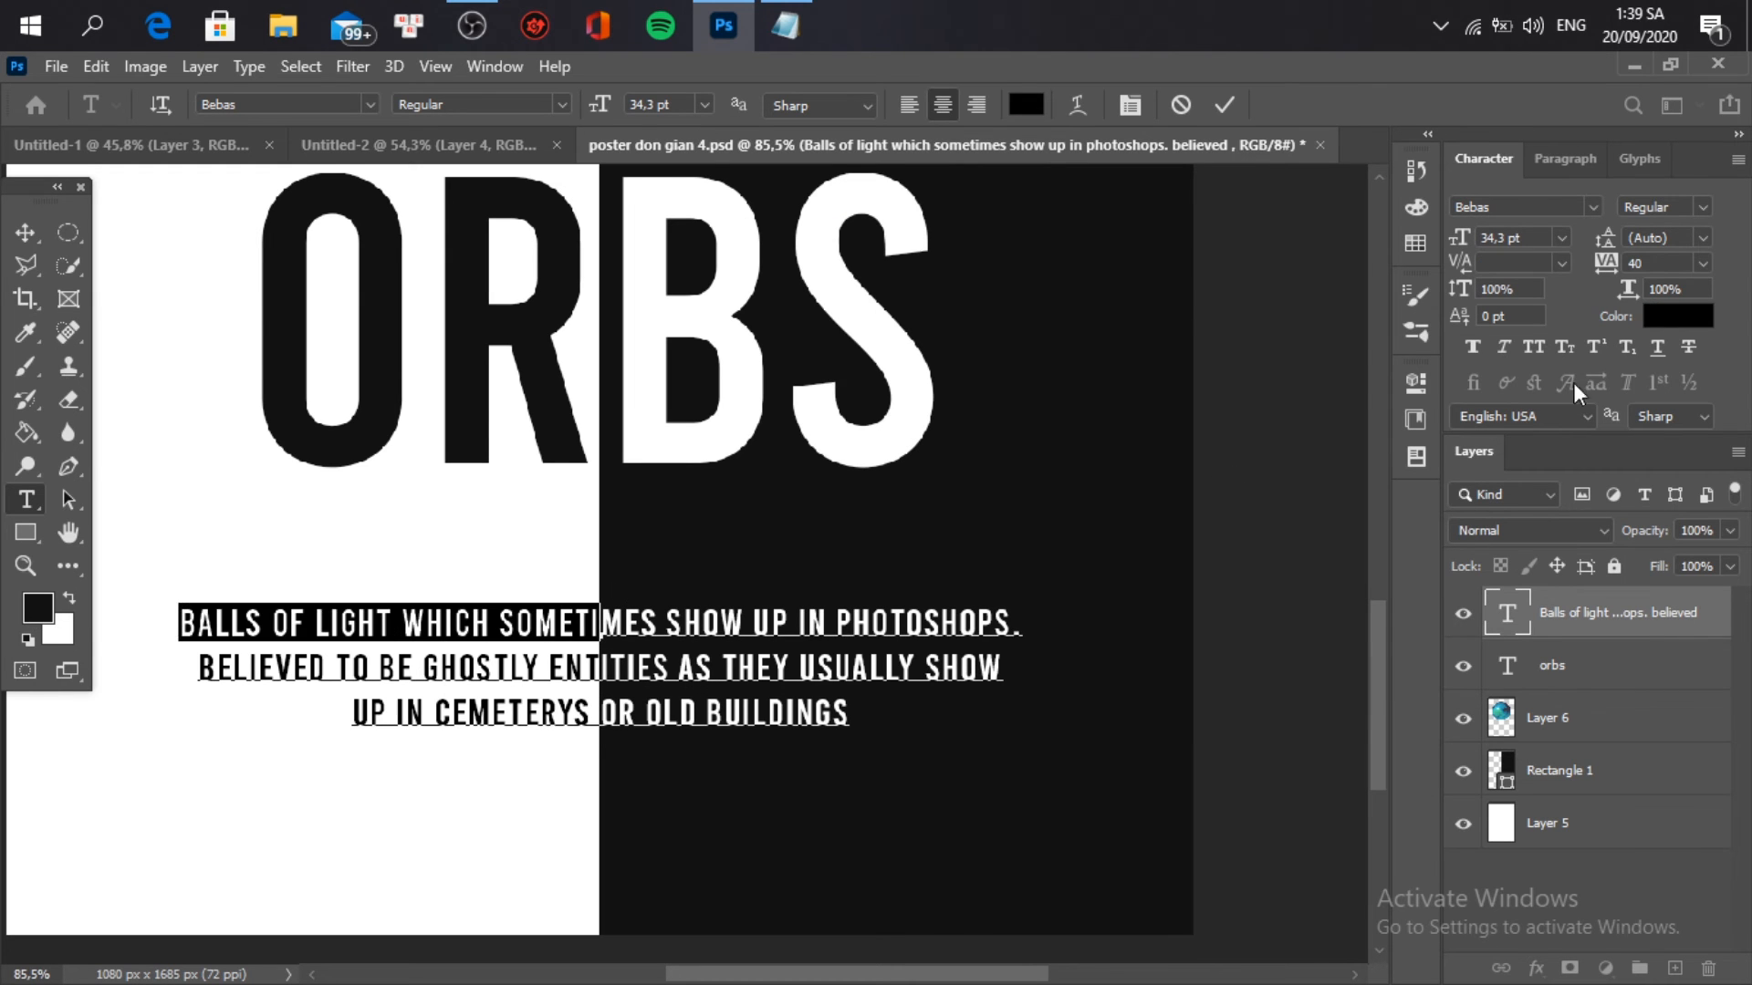
pyautogui.click(1687, 317)
pyautogui.write('111111')
pyautogui.click(1391, 262)
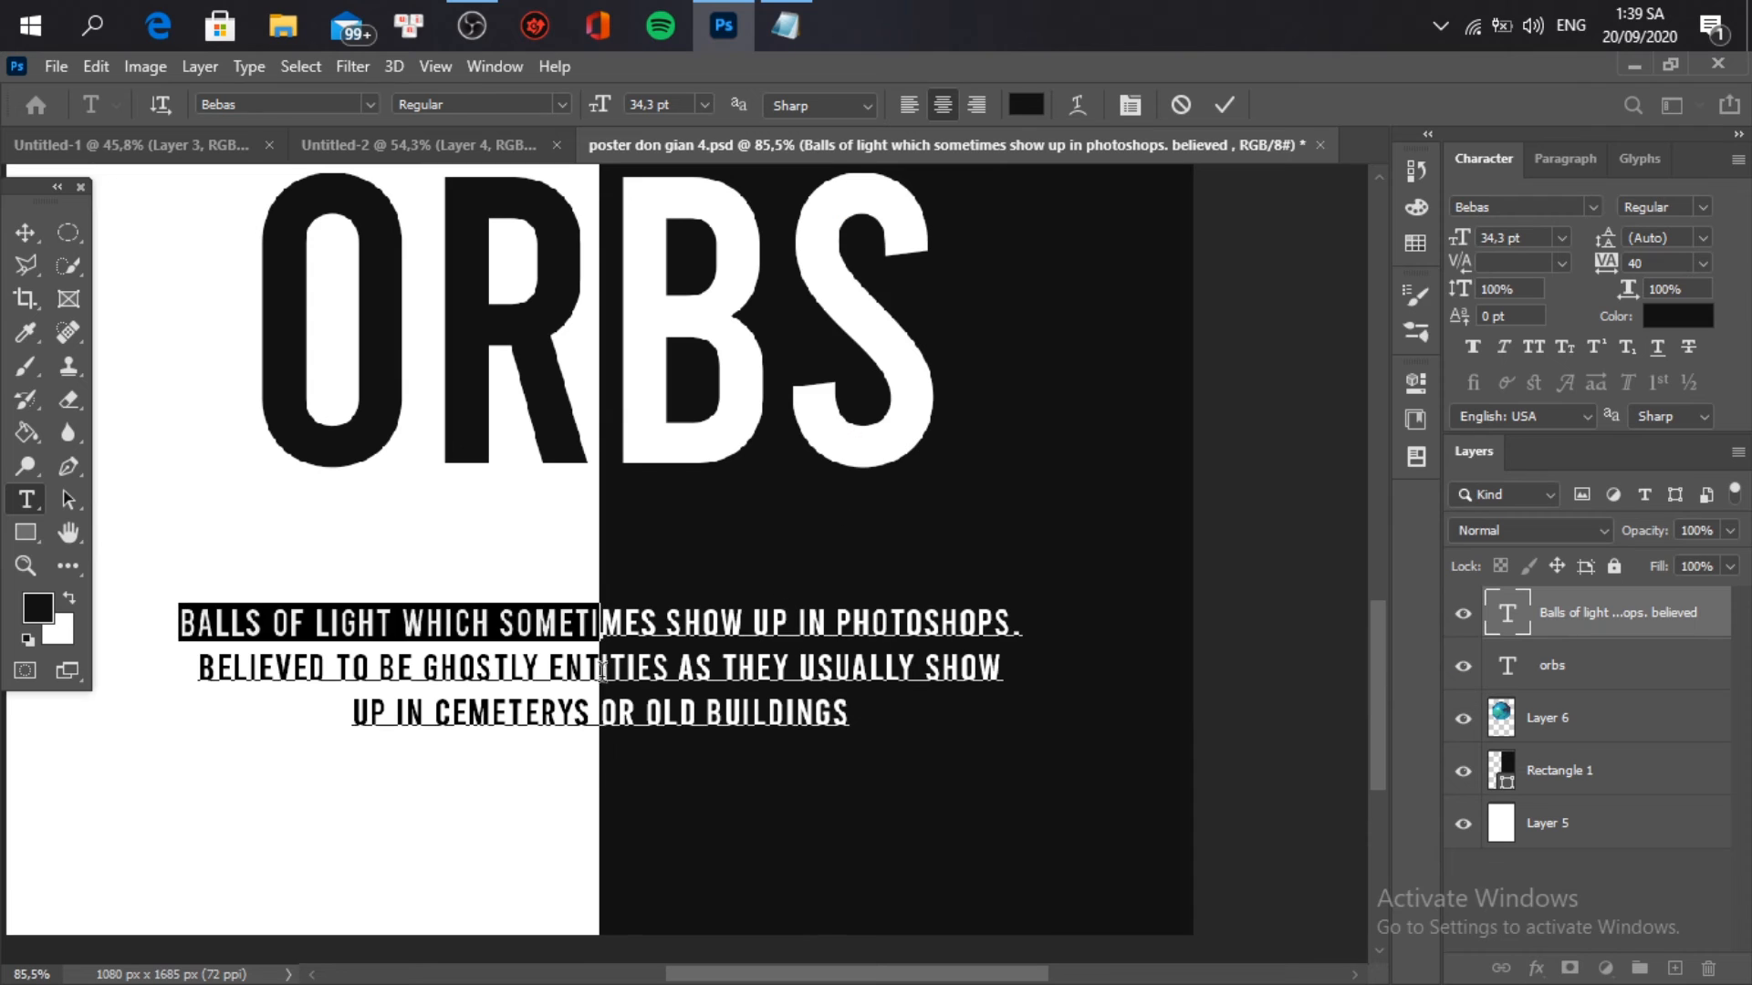
pyautogui.moveTo(593, 677); pyautogui.dragTo(84, 666)
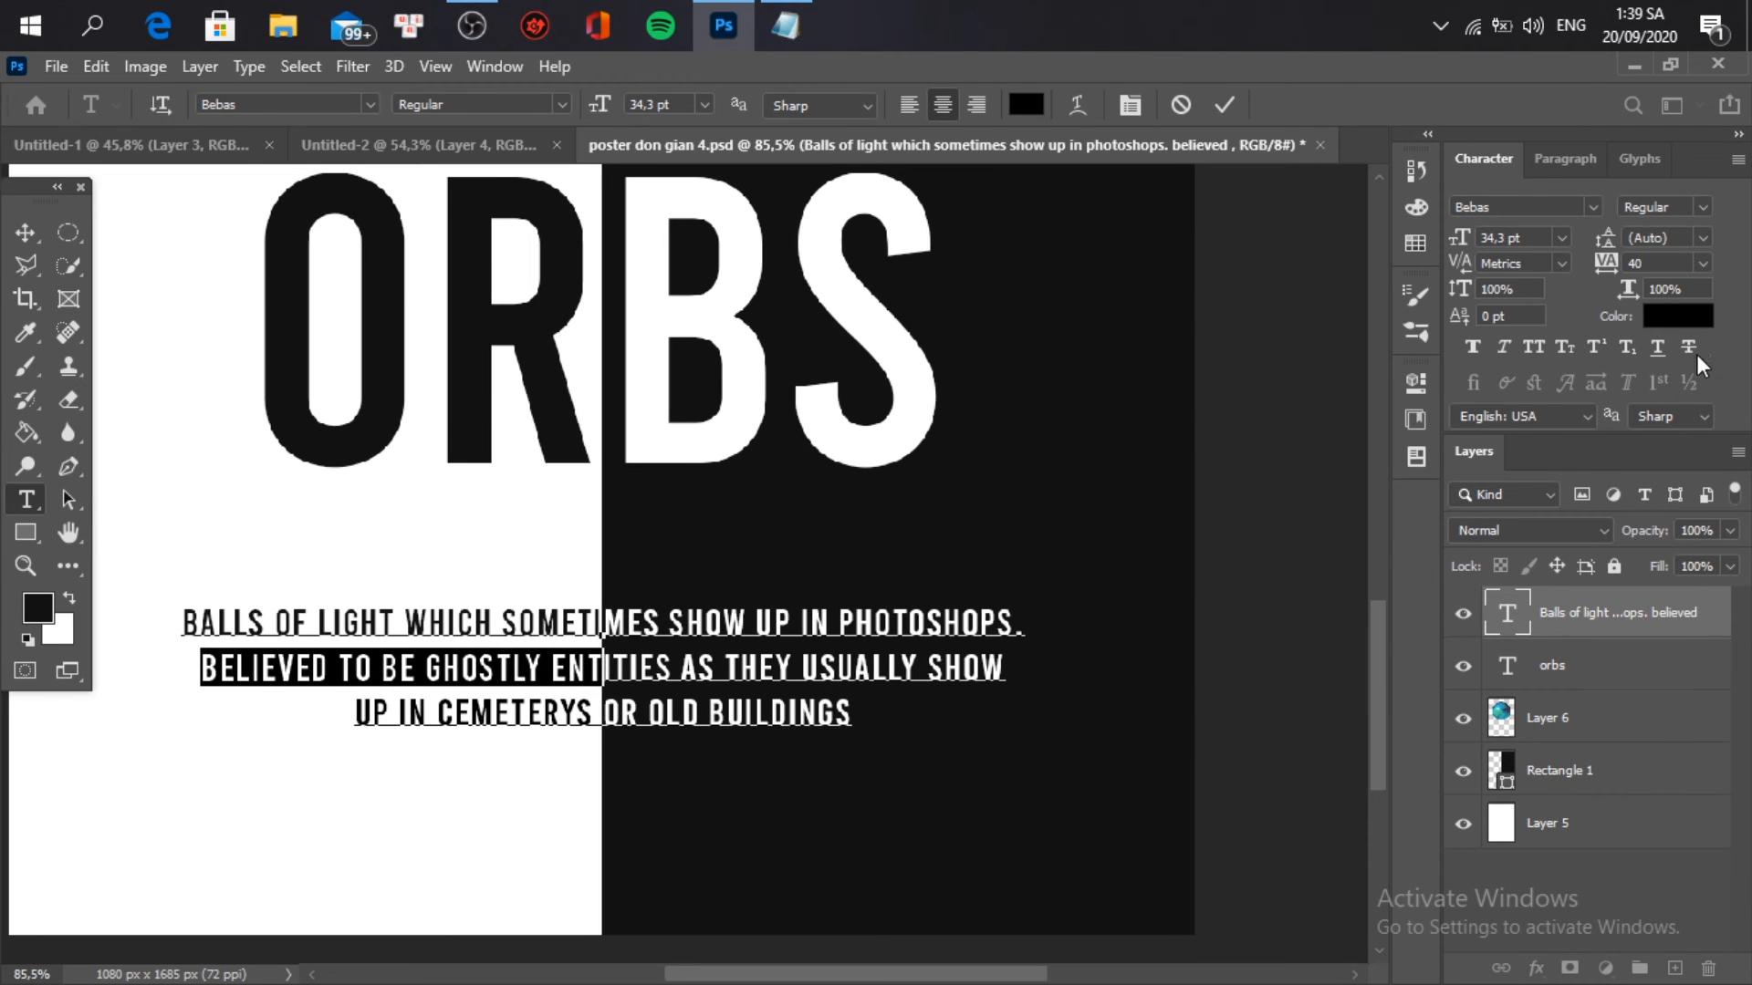
pyautogui.click(1699, 316)
pyautogui.write('111111')
pyautogui.click(1388, 261)
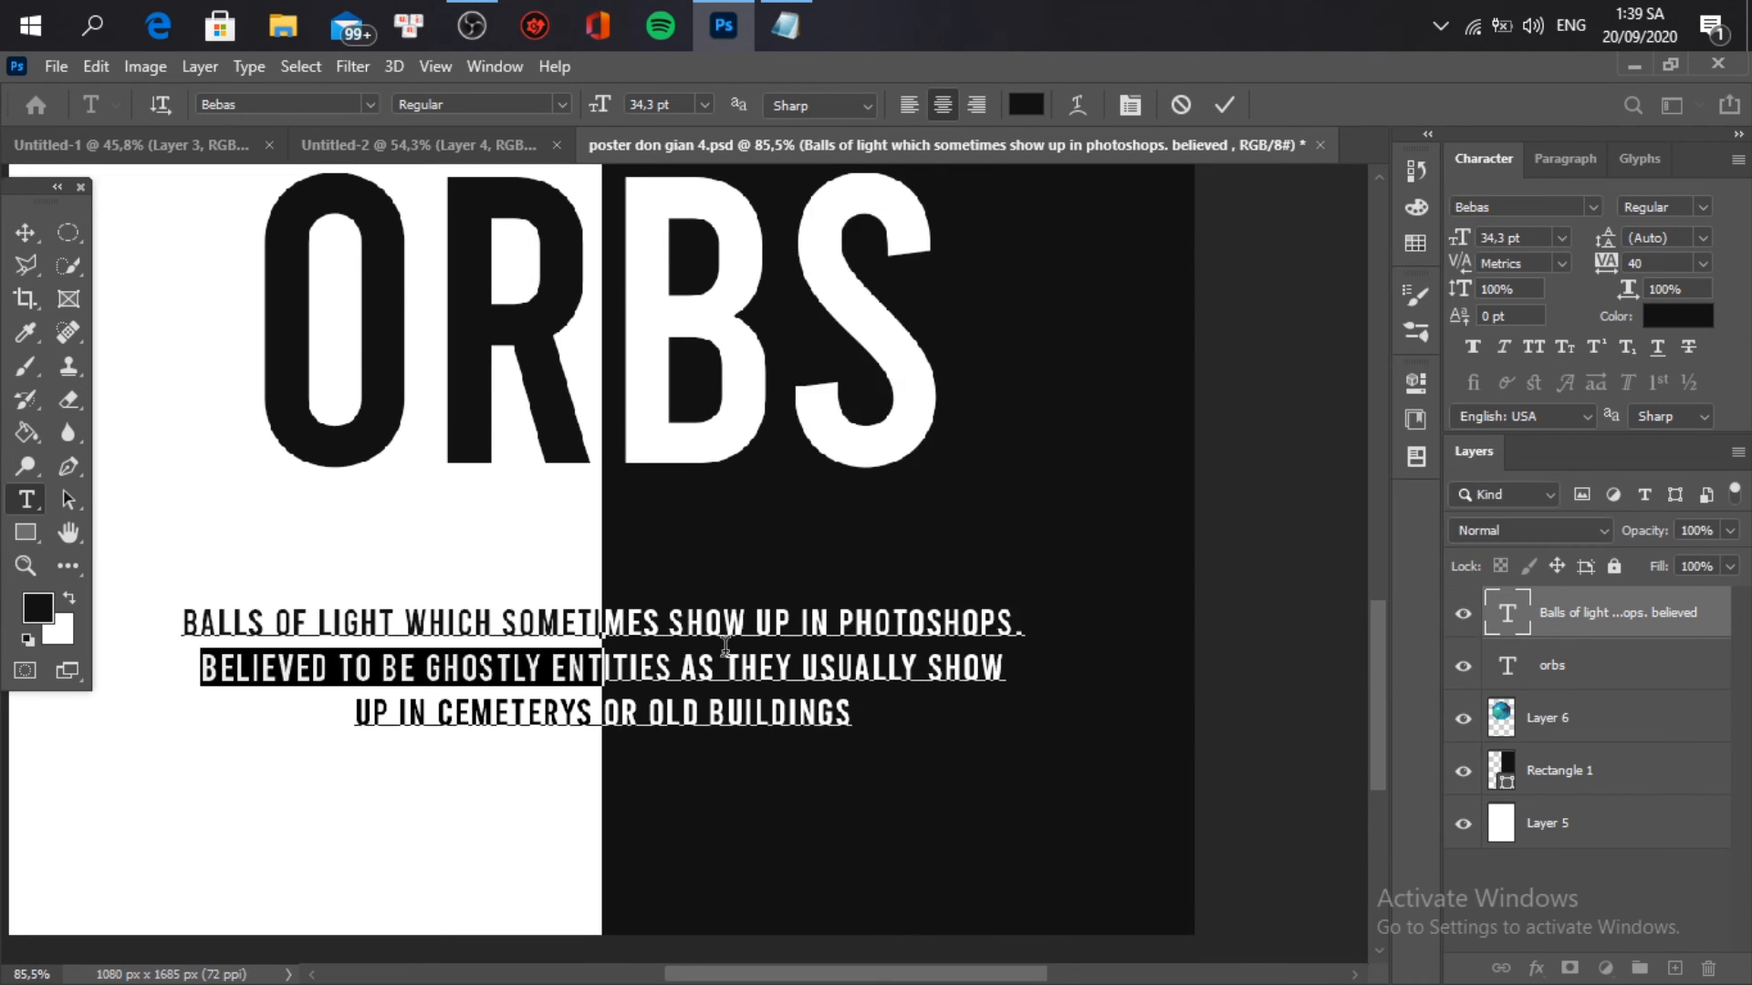
# Step: Set the part of the paragraph's third line over the white half to colour 111111 and finish editing the text
pyautogui.moveTo(591, 717); pyautogui.dragTo(135, 727)
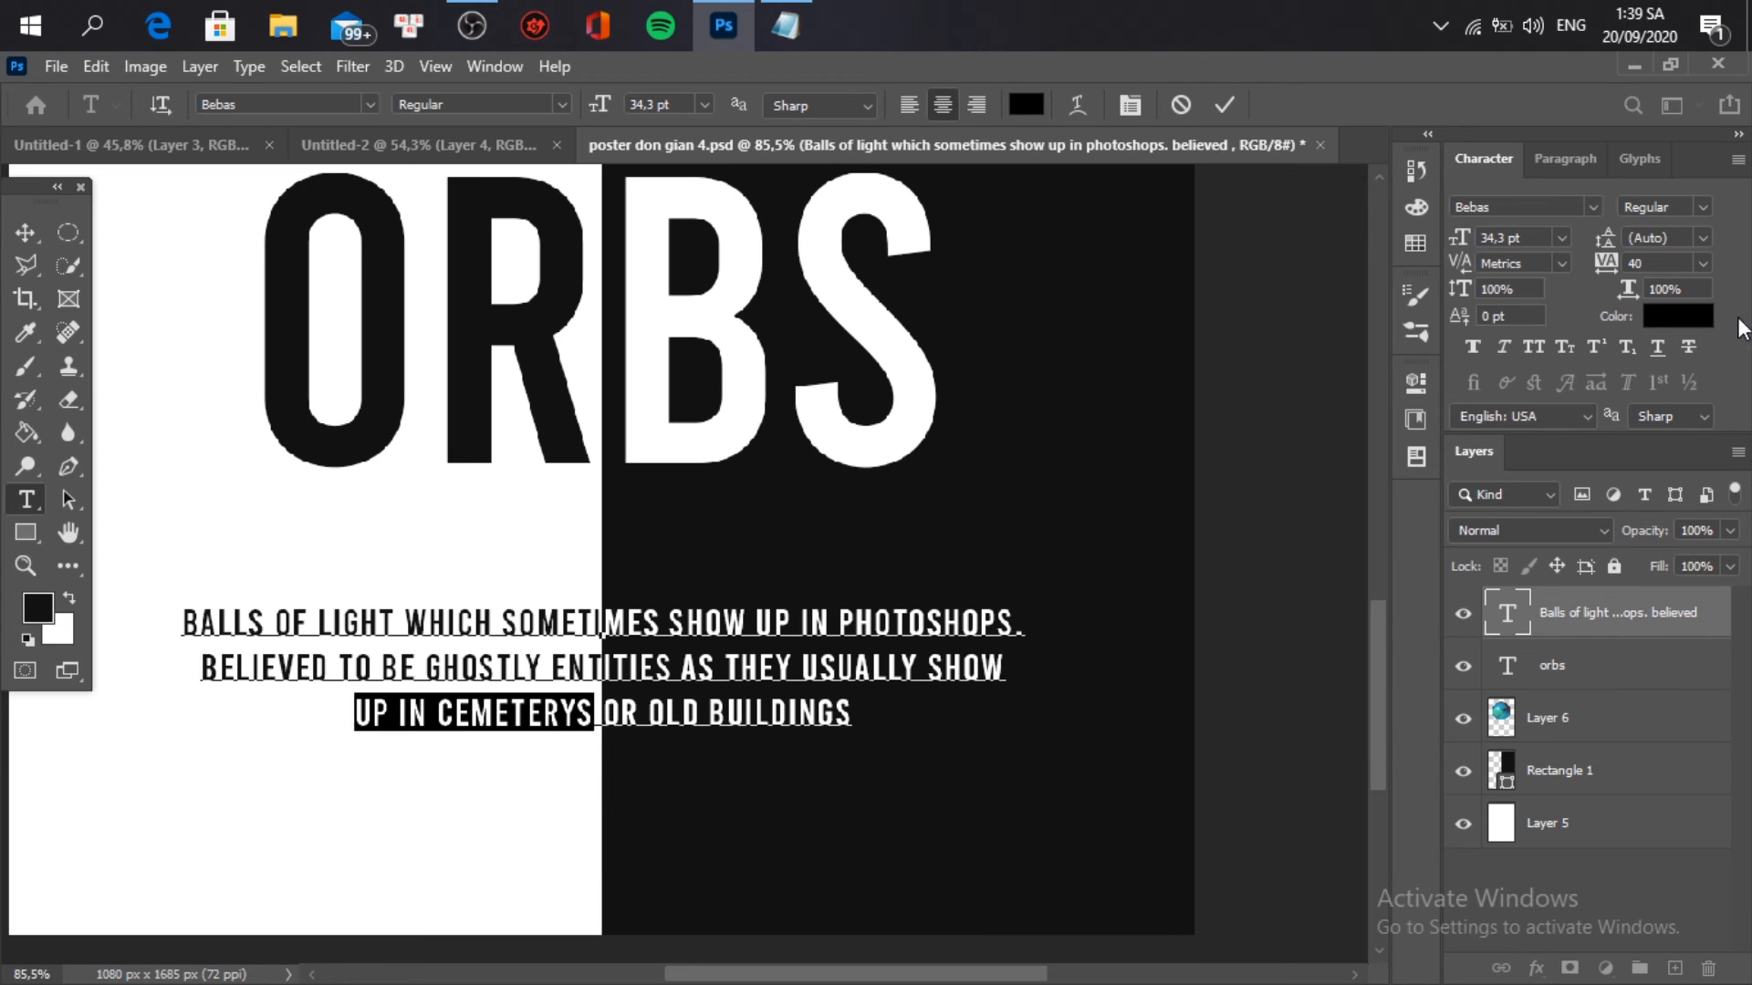
pyautogui.click(1704, 319)
pyautogui.write('111111')
pyautogui.click(1389, 260)
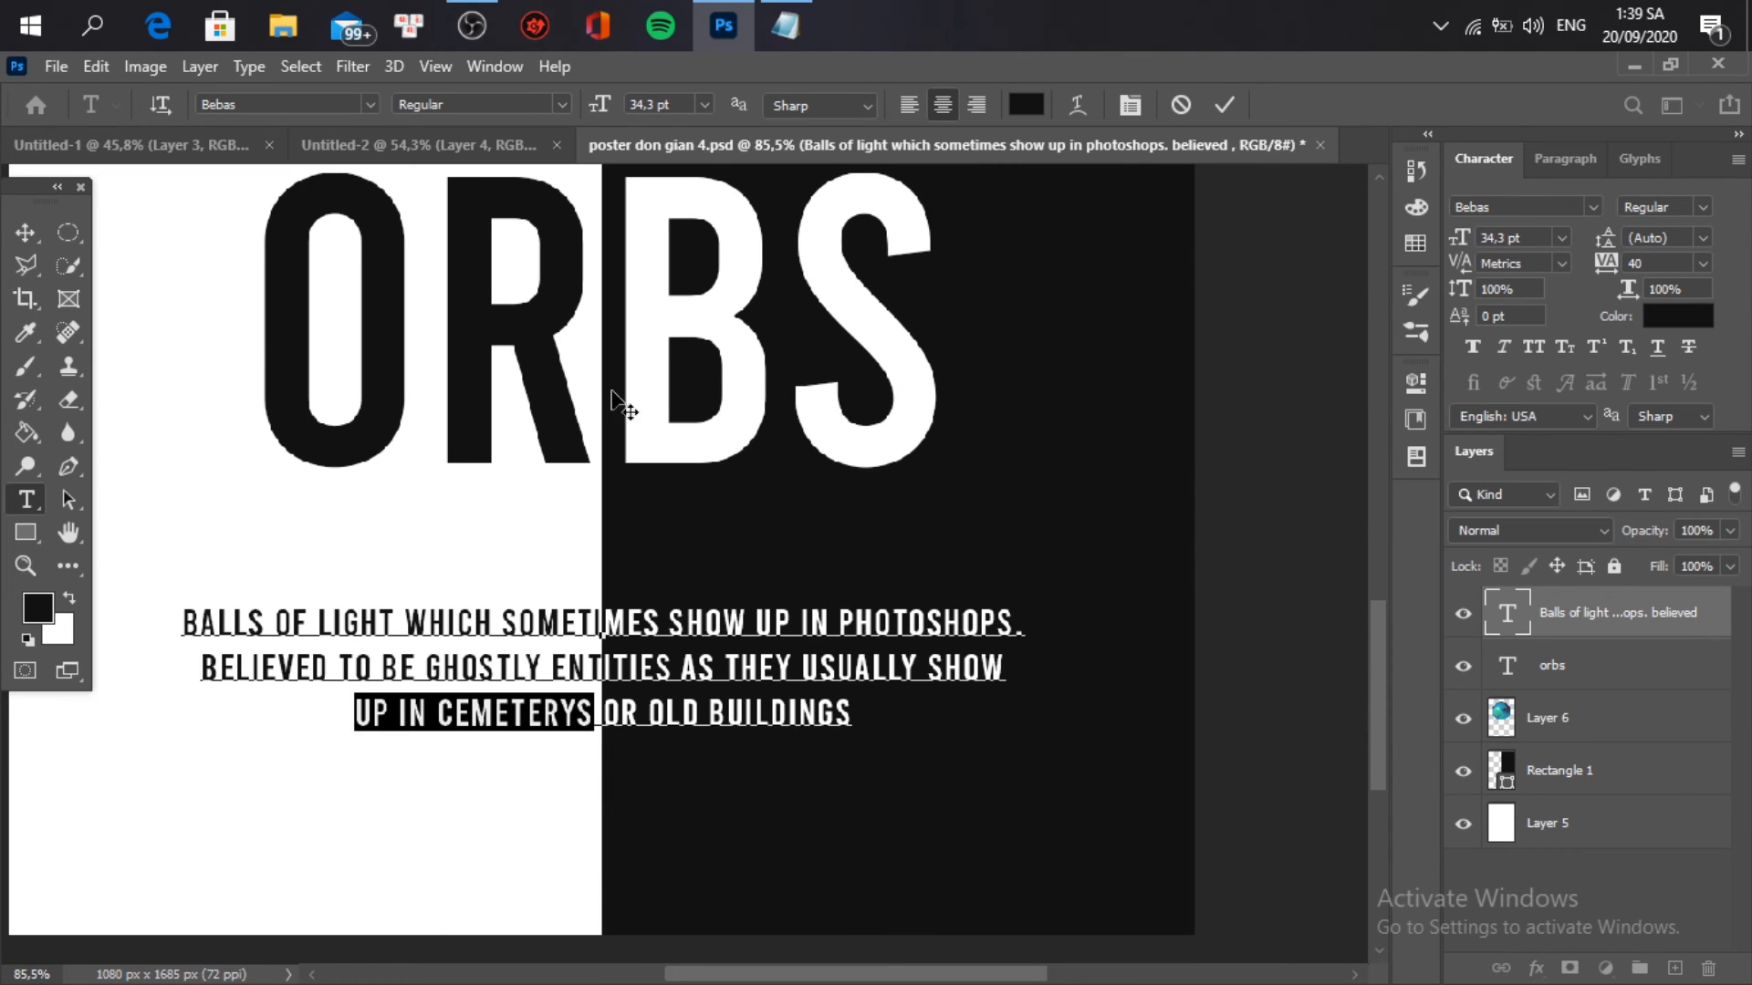
pyautogui.click(1224, 105)
pyautogui.press('v')
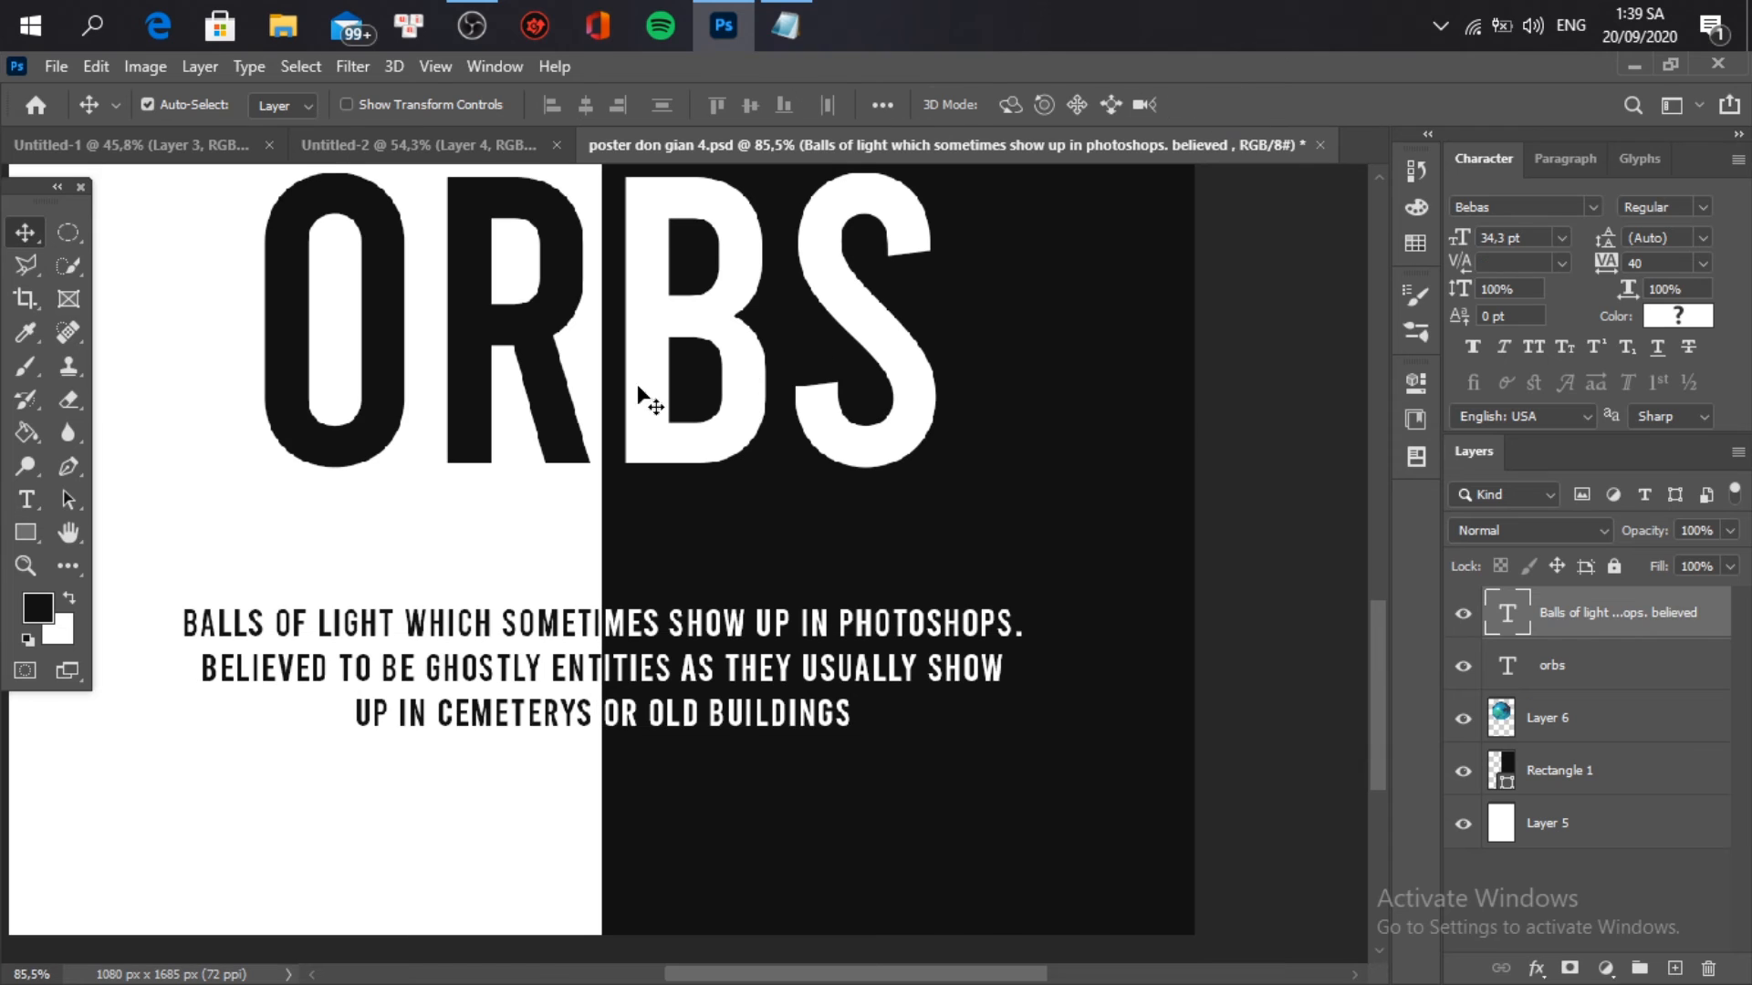
# Step: Check the text colour of the ORBS title's letters over the white half
pyautogui.doubleClick(584, 402)
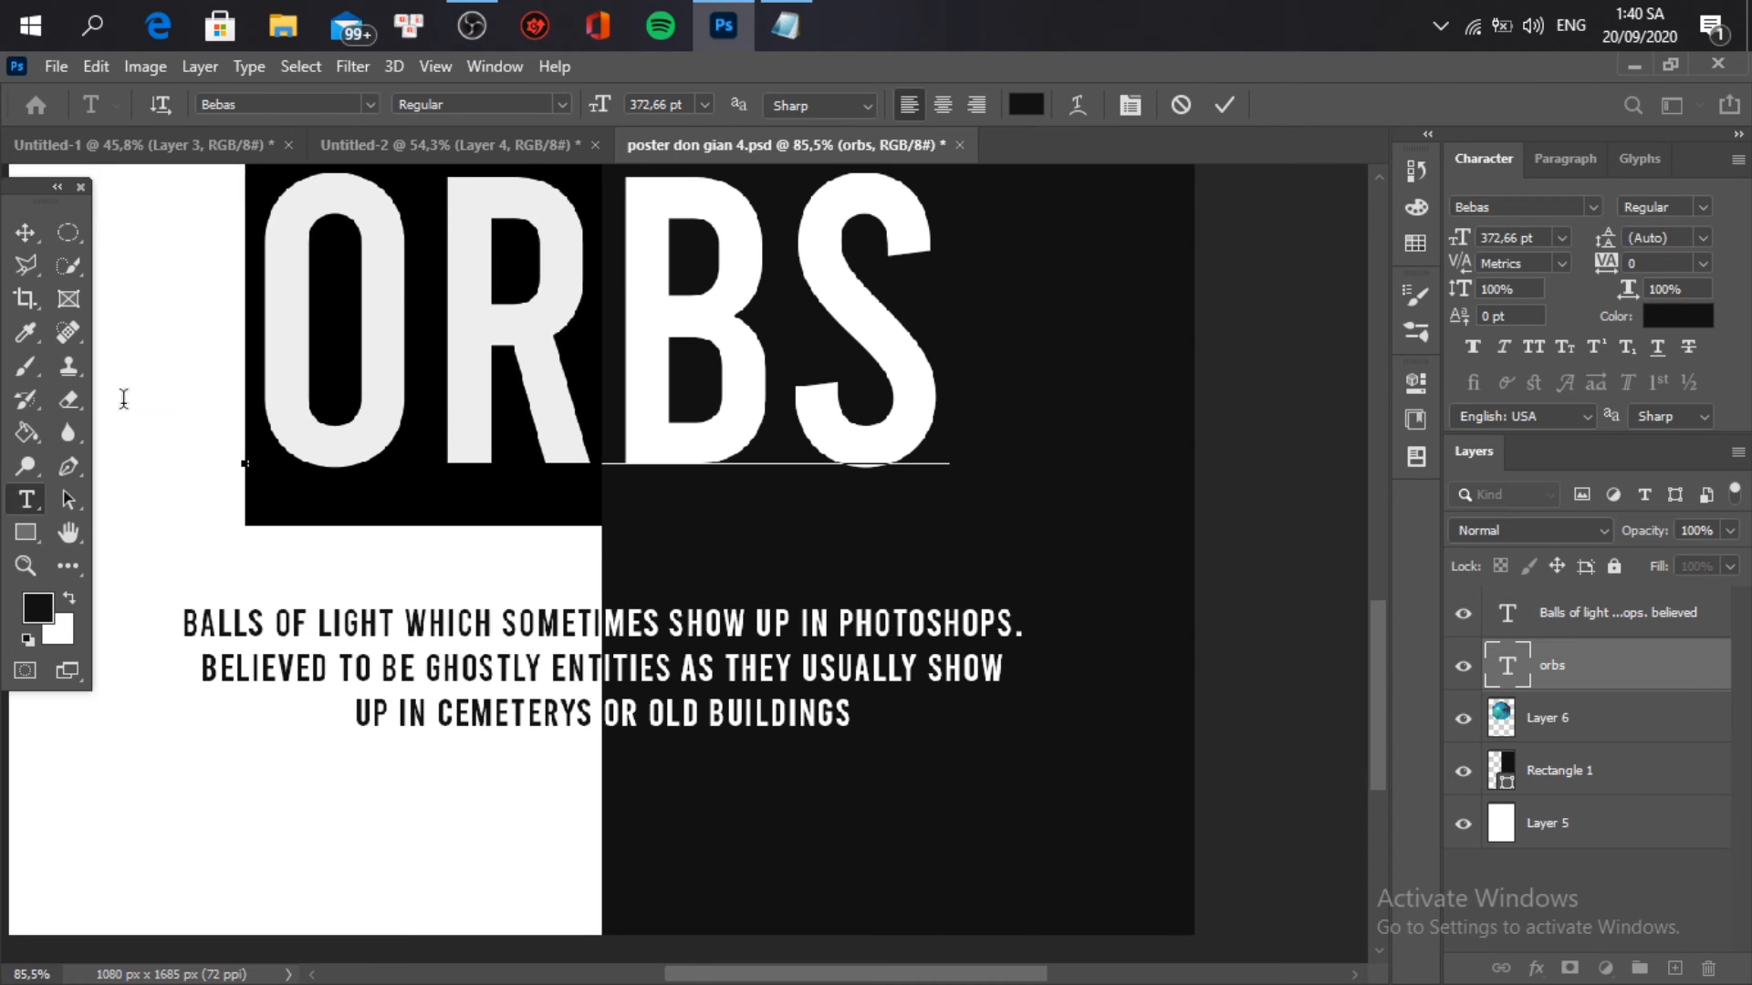
pyautogui.click(1711, 321)
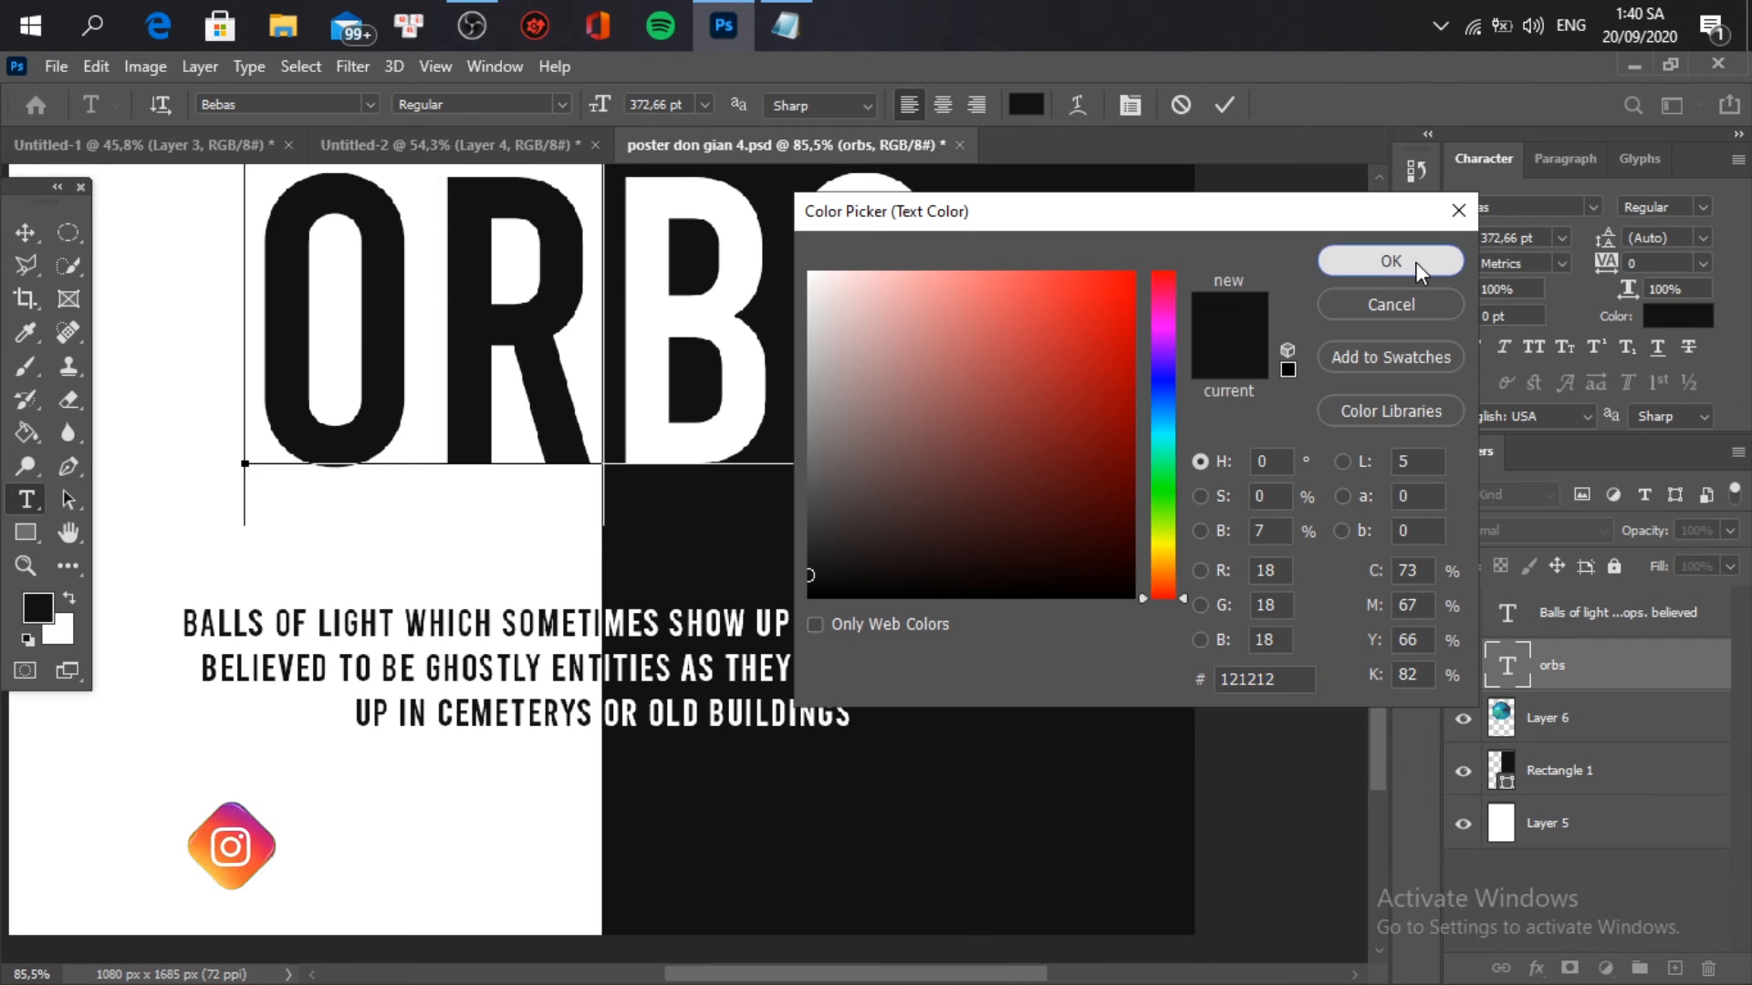
pyautogui.click(1443, 258)
pyautogui.click(1223, 105)
pyautogui.press('v')
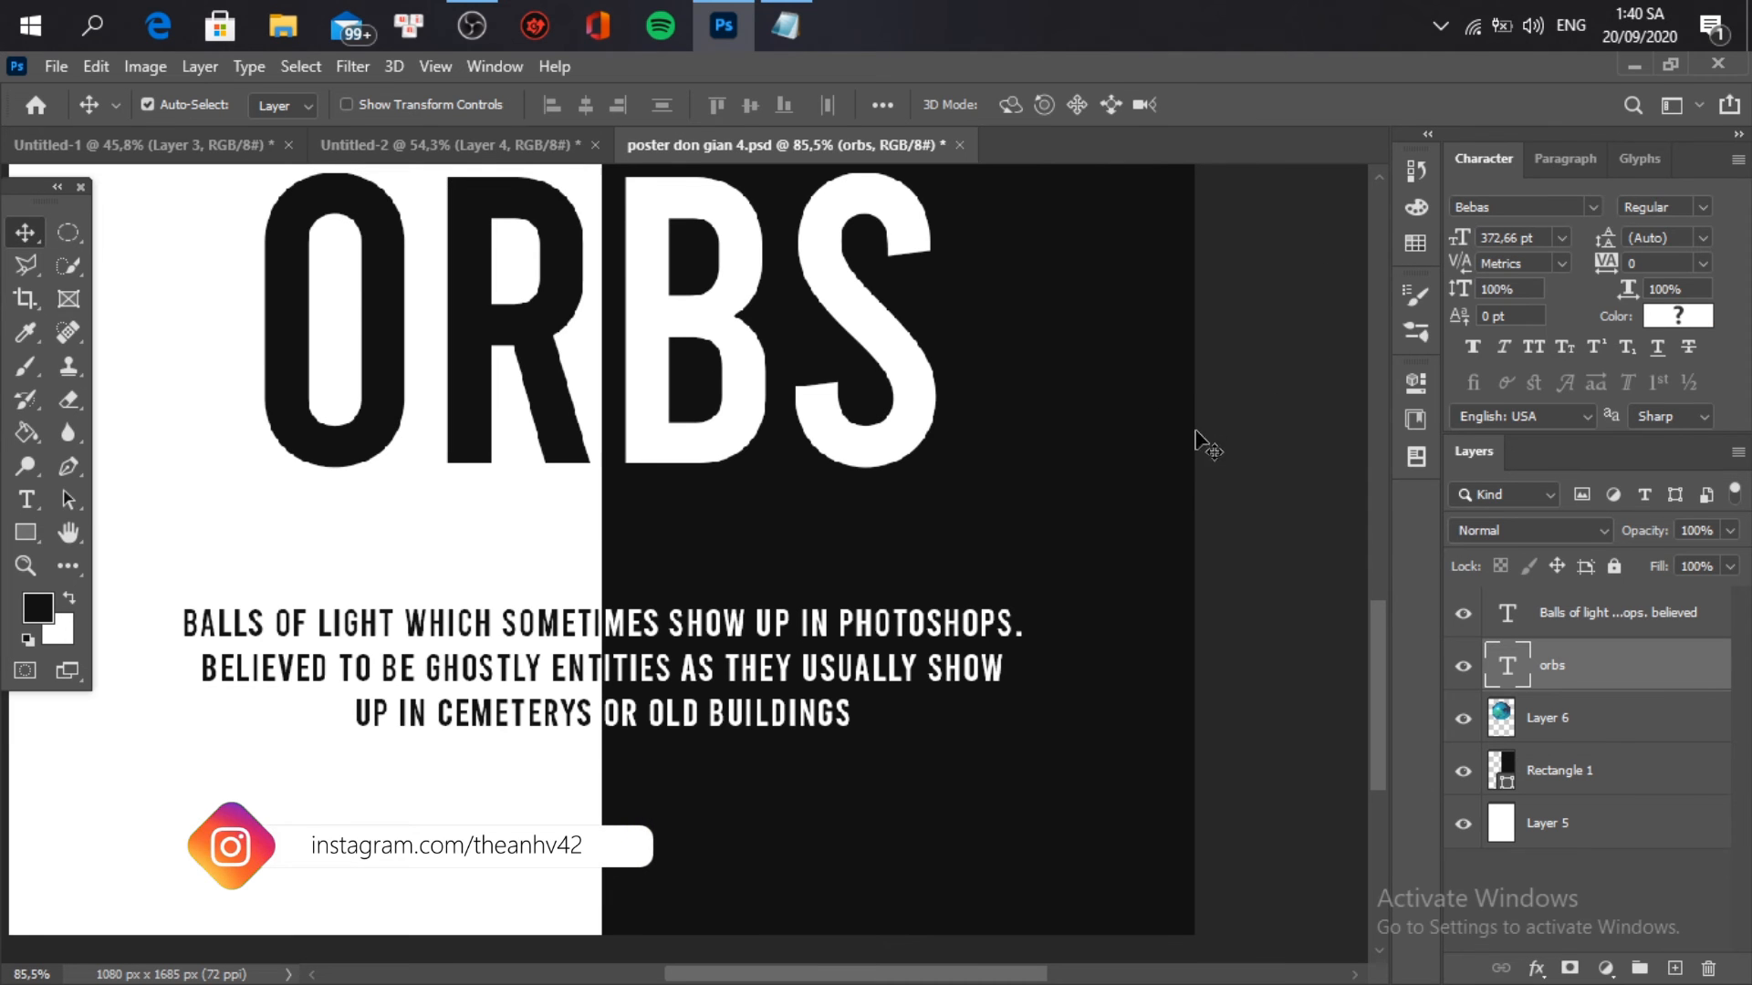
# Step: Move the glass ball slightly up, widening the gap between it and the ORBS title
pyautogui.scroll(-2, 1023, 548)
pyautogui.scroll(-4, 1024, 548)
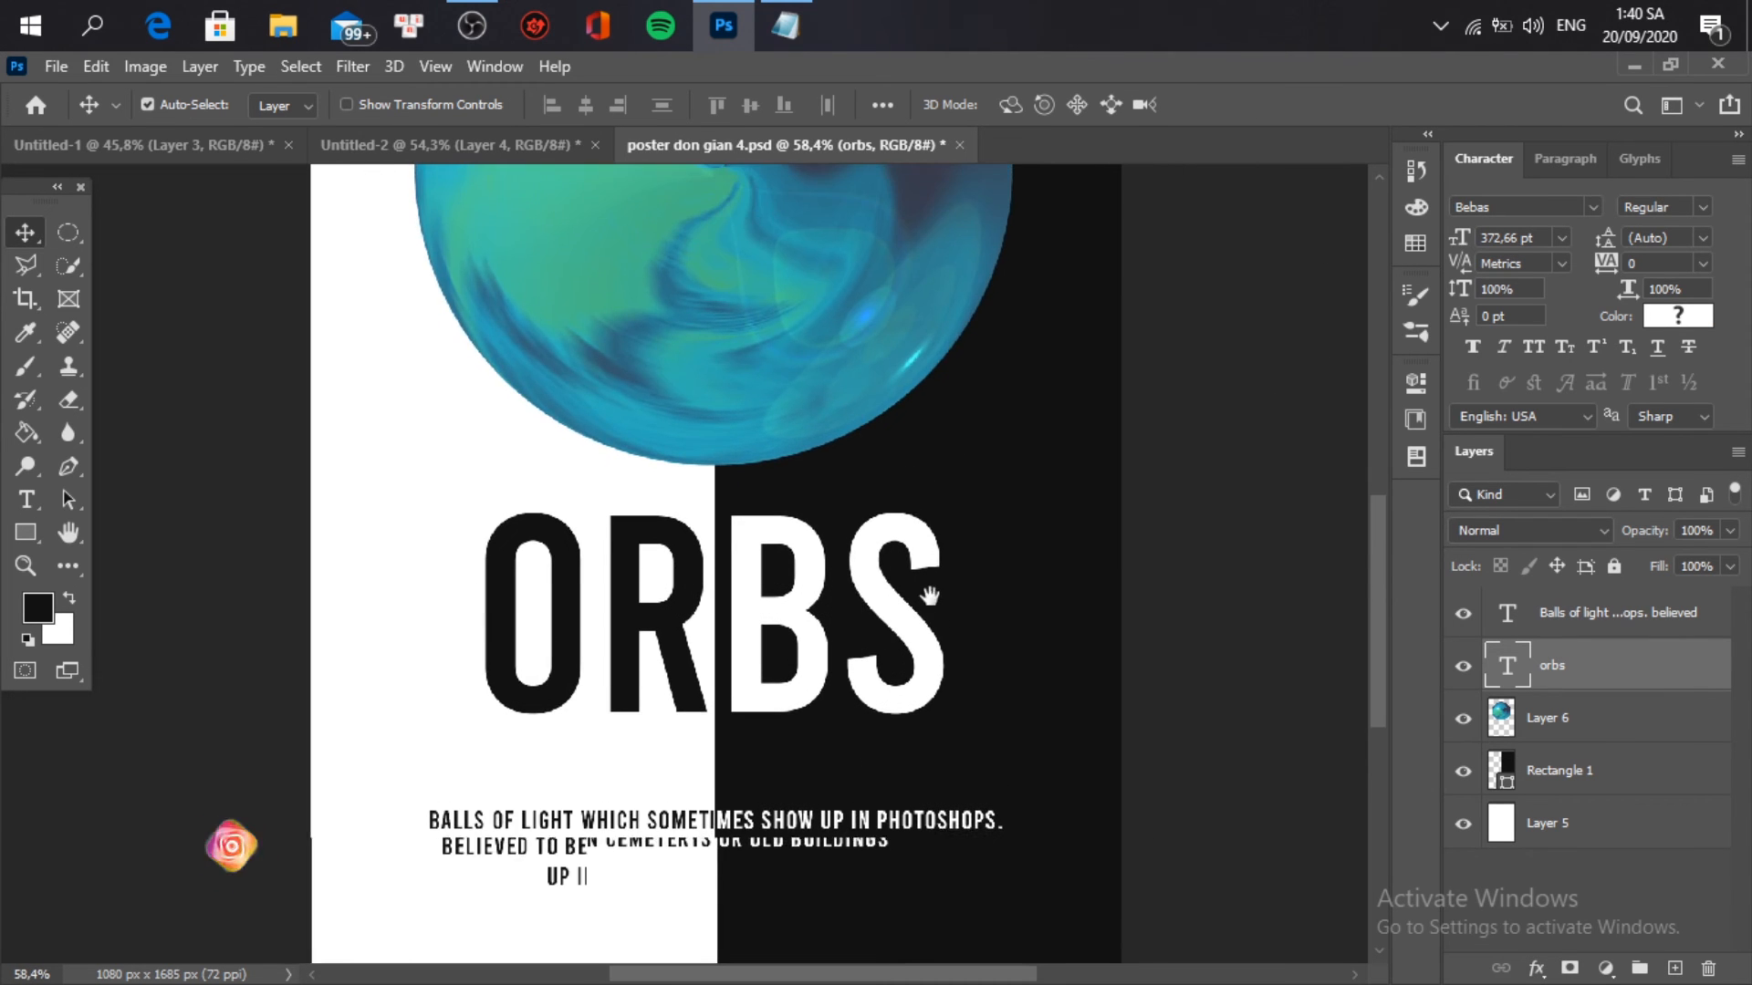
pyautogui.scroll(-2, 946, 597)
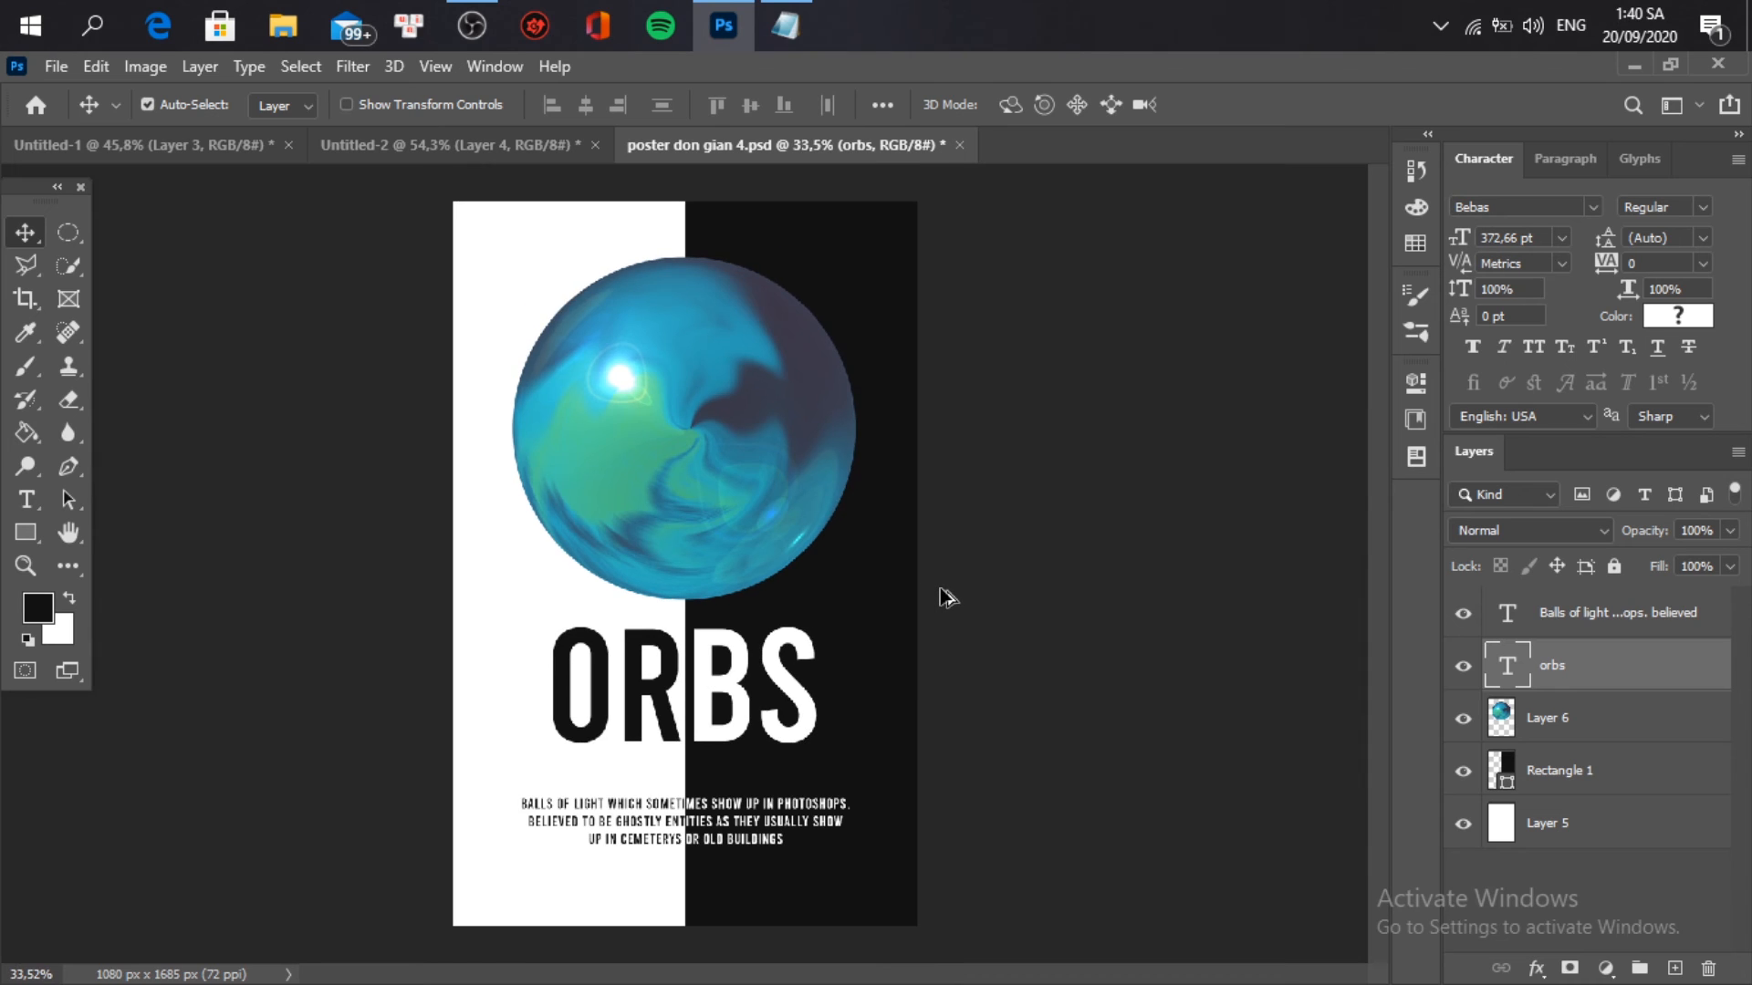
pyautogui.scroll(3, 946, 603)
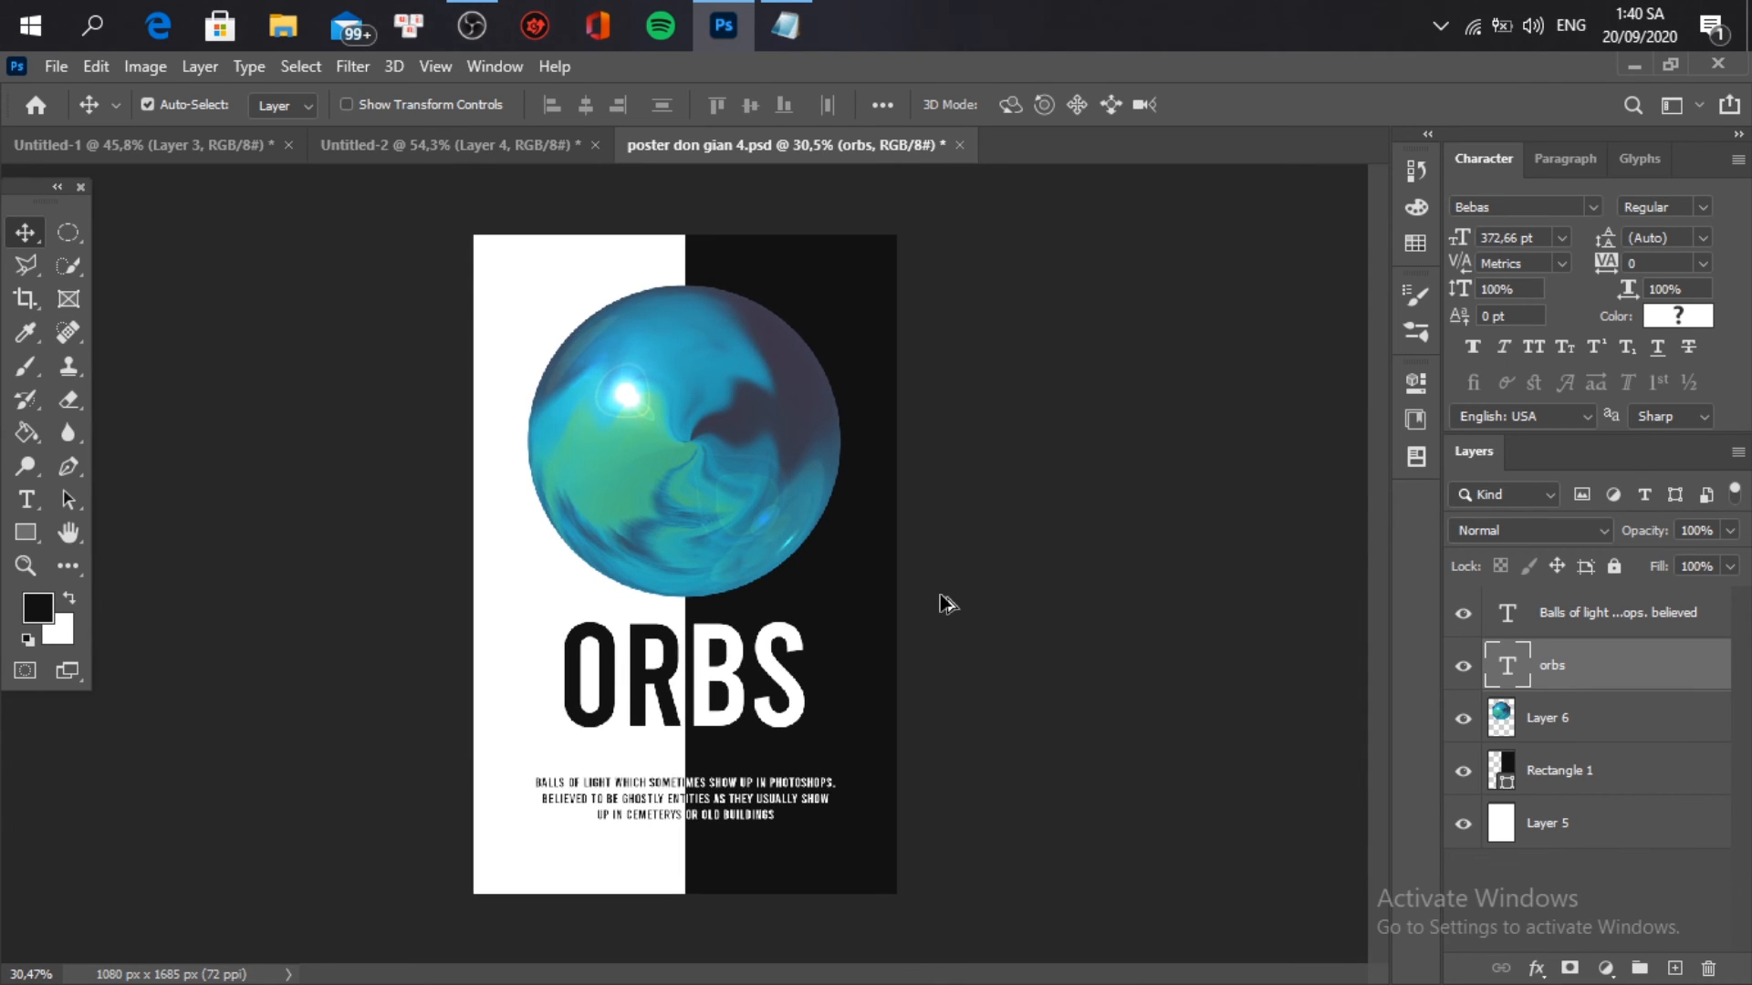
pyautogui.scroll(-1, 947, 604)
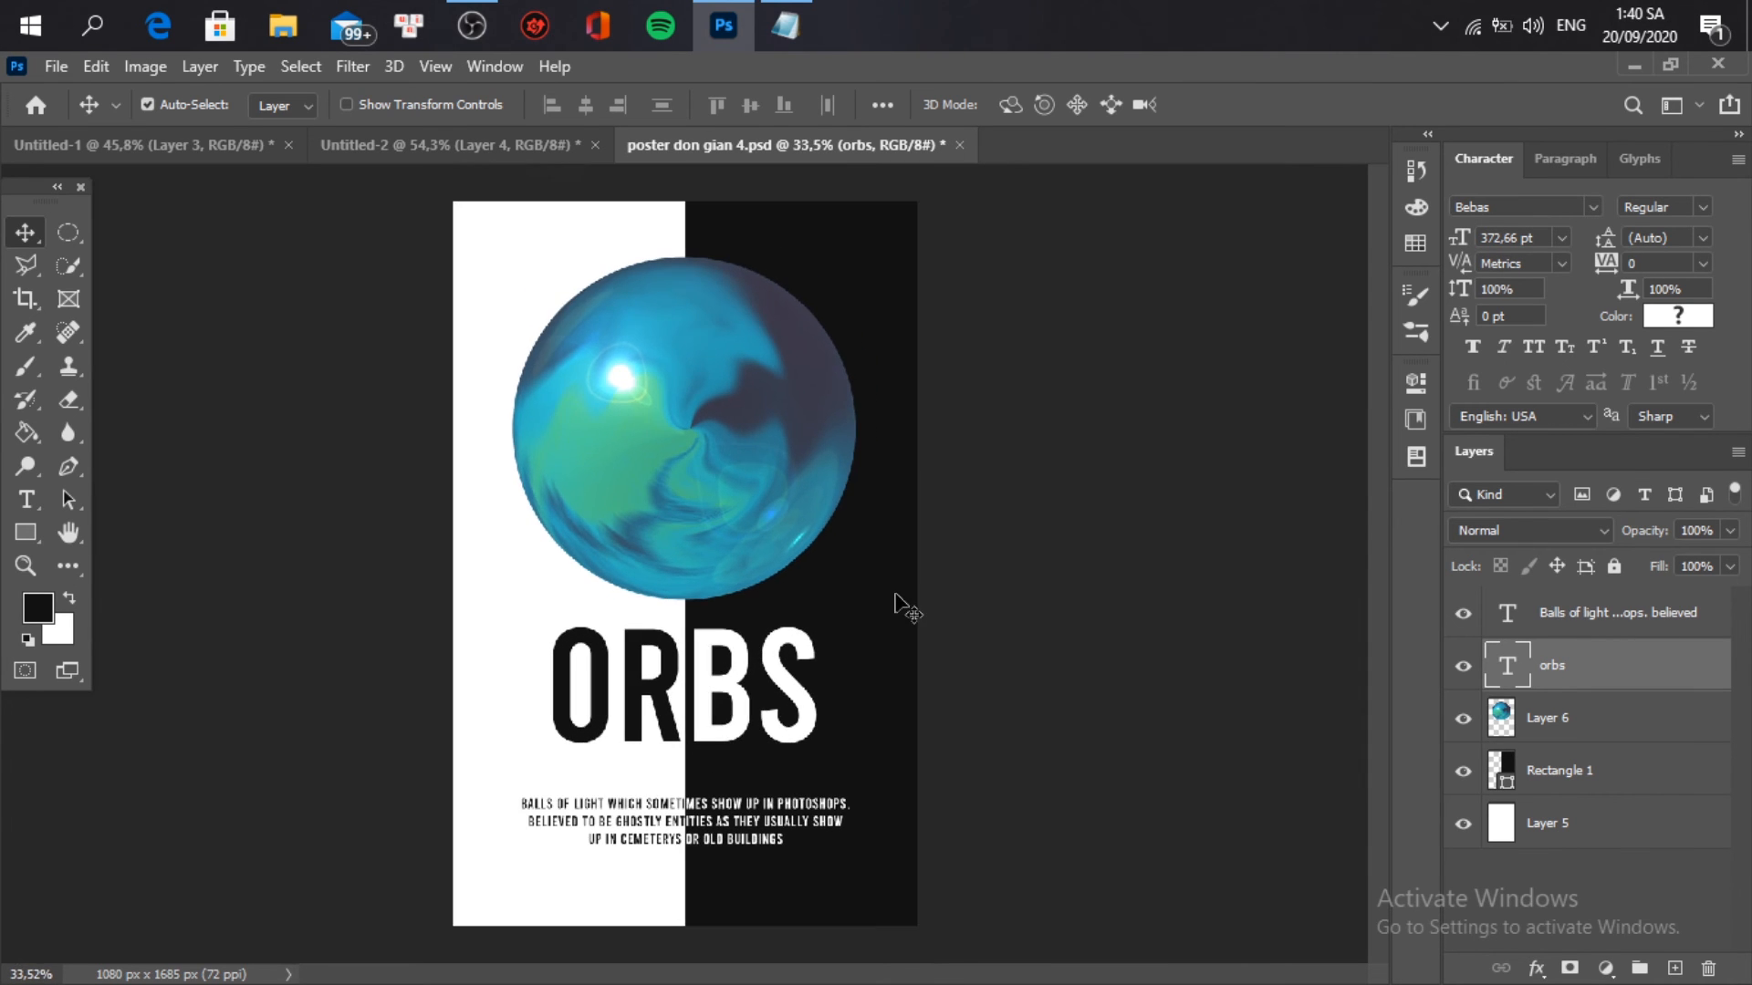
pyautogui.moveTo(713, 474); pyautogui.dragTo(713, 447)
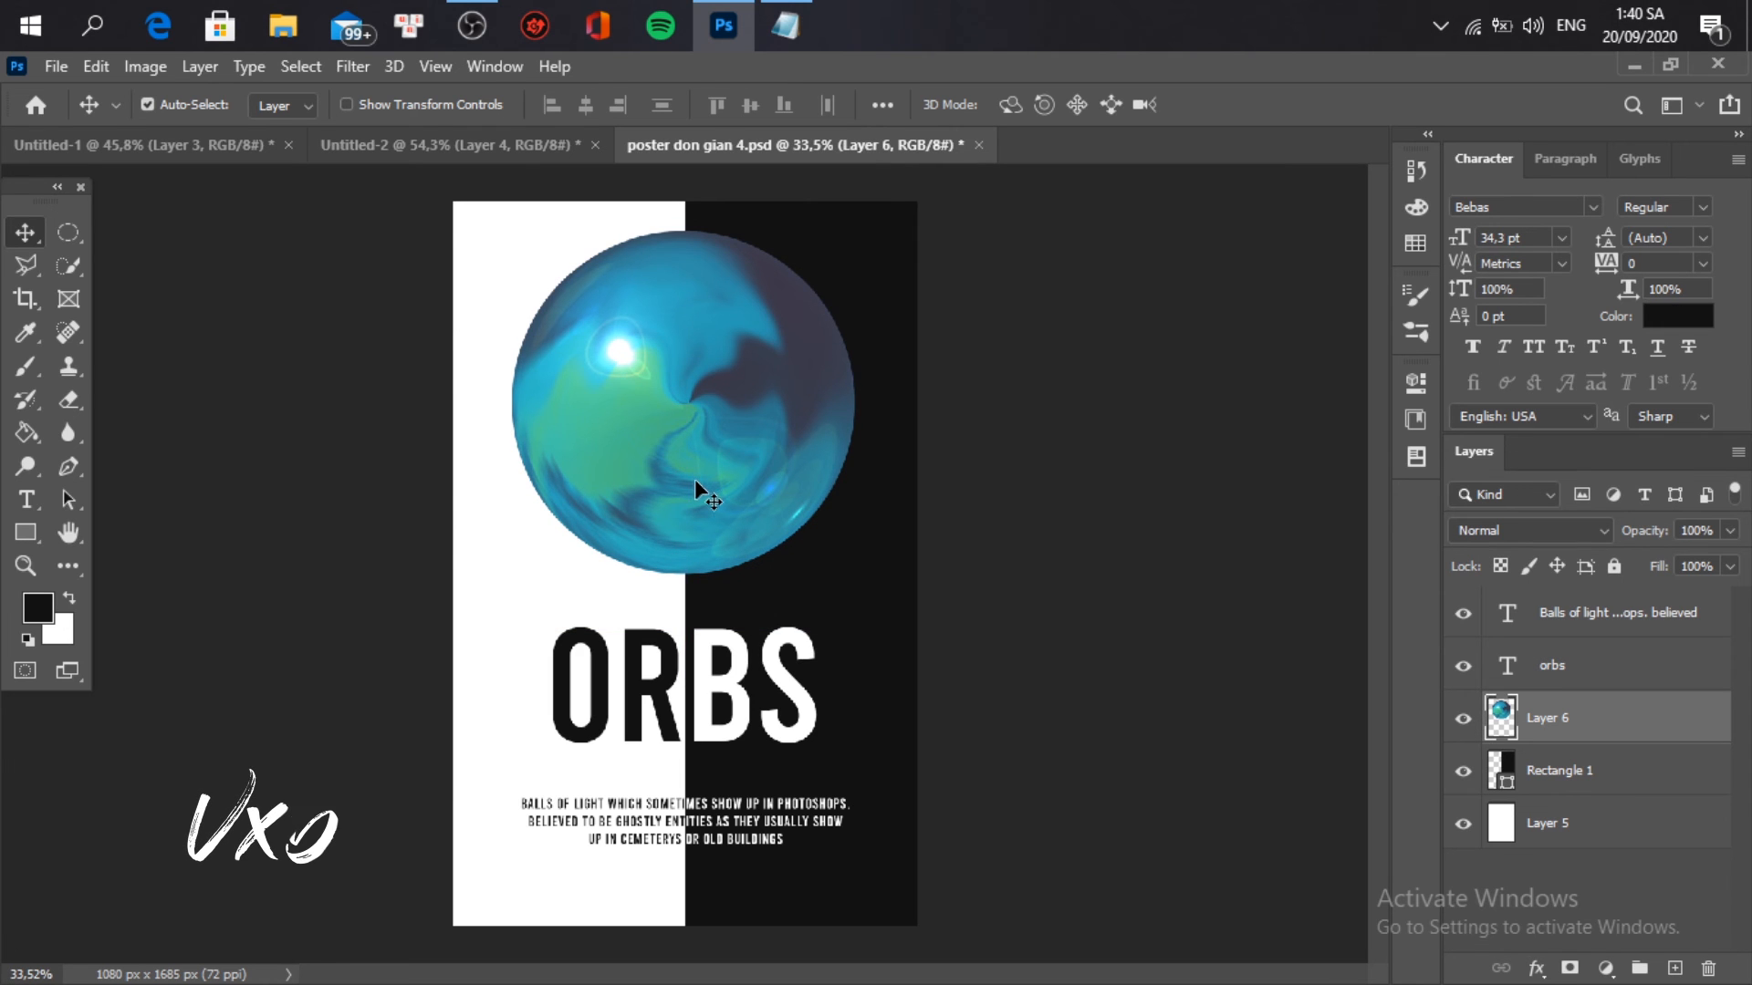
pyautogui.scroll(-3, 783, 571)
pyautogui.scroll(3, 784, 575)
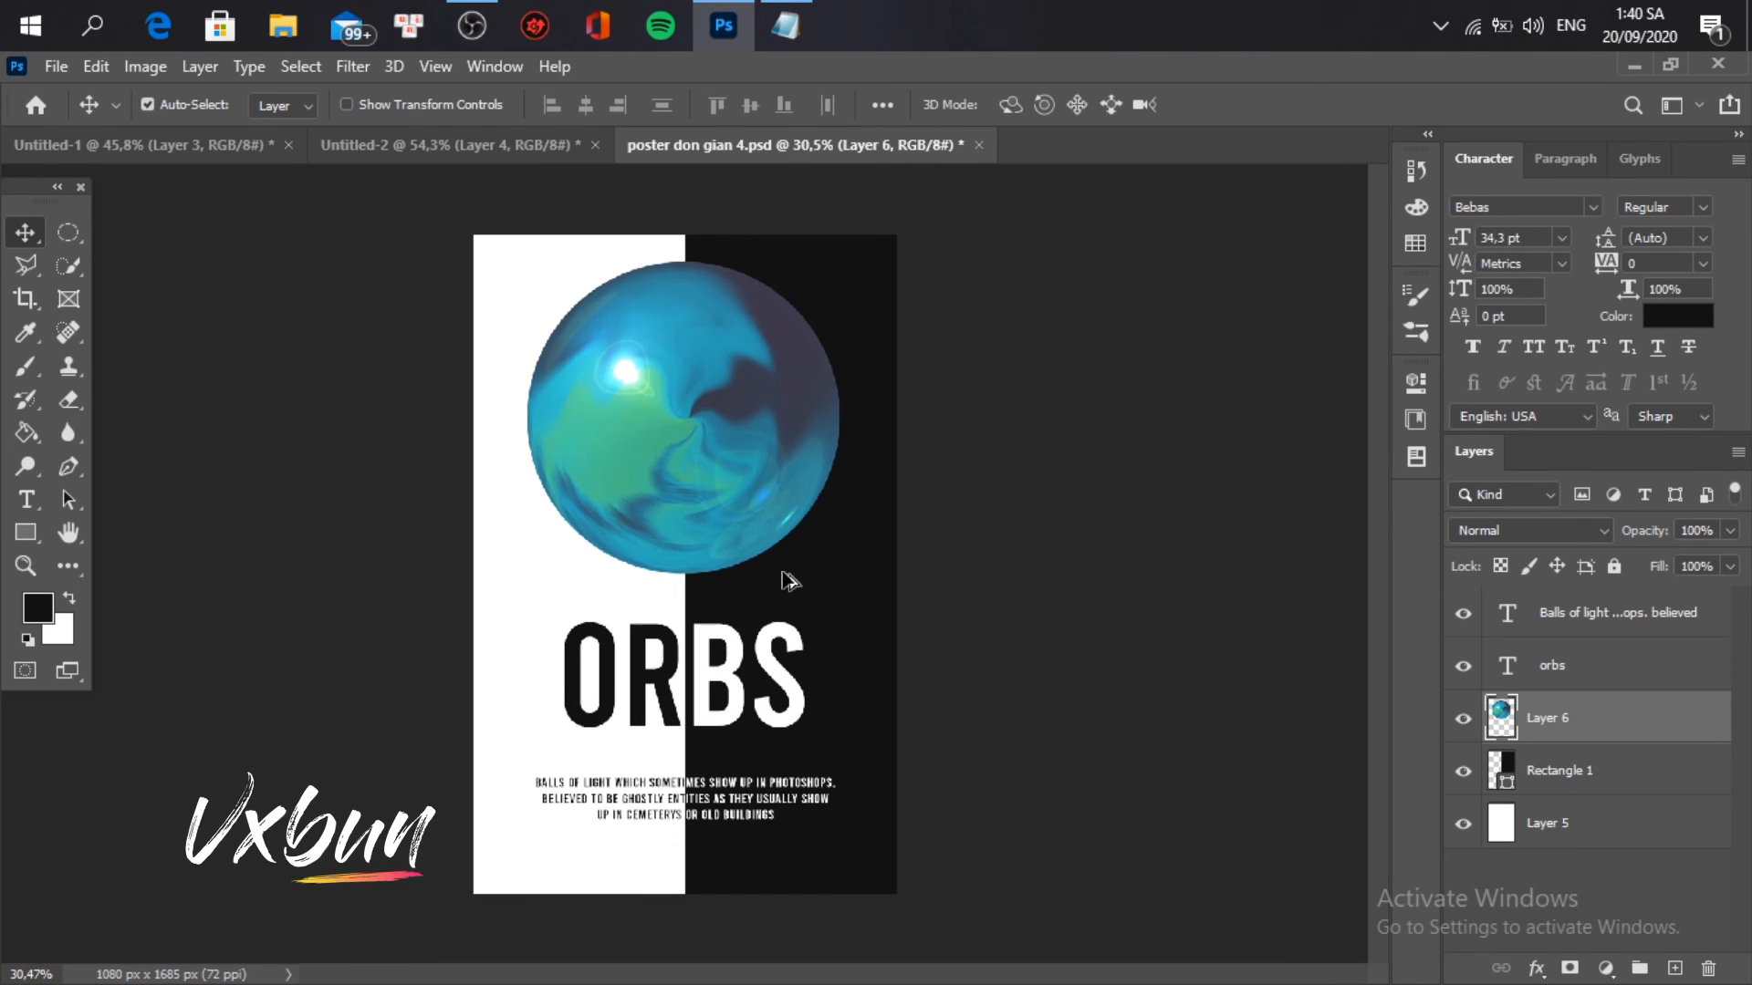
pyautogui.scroll(1, 790, 581)
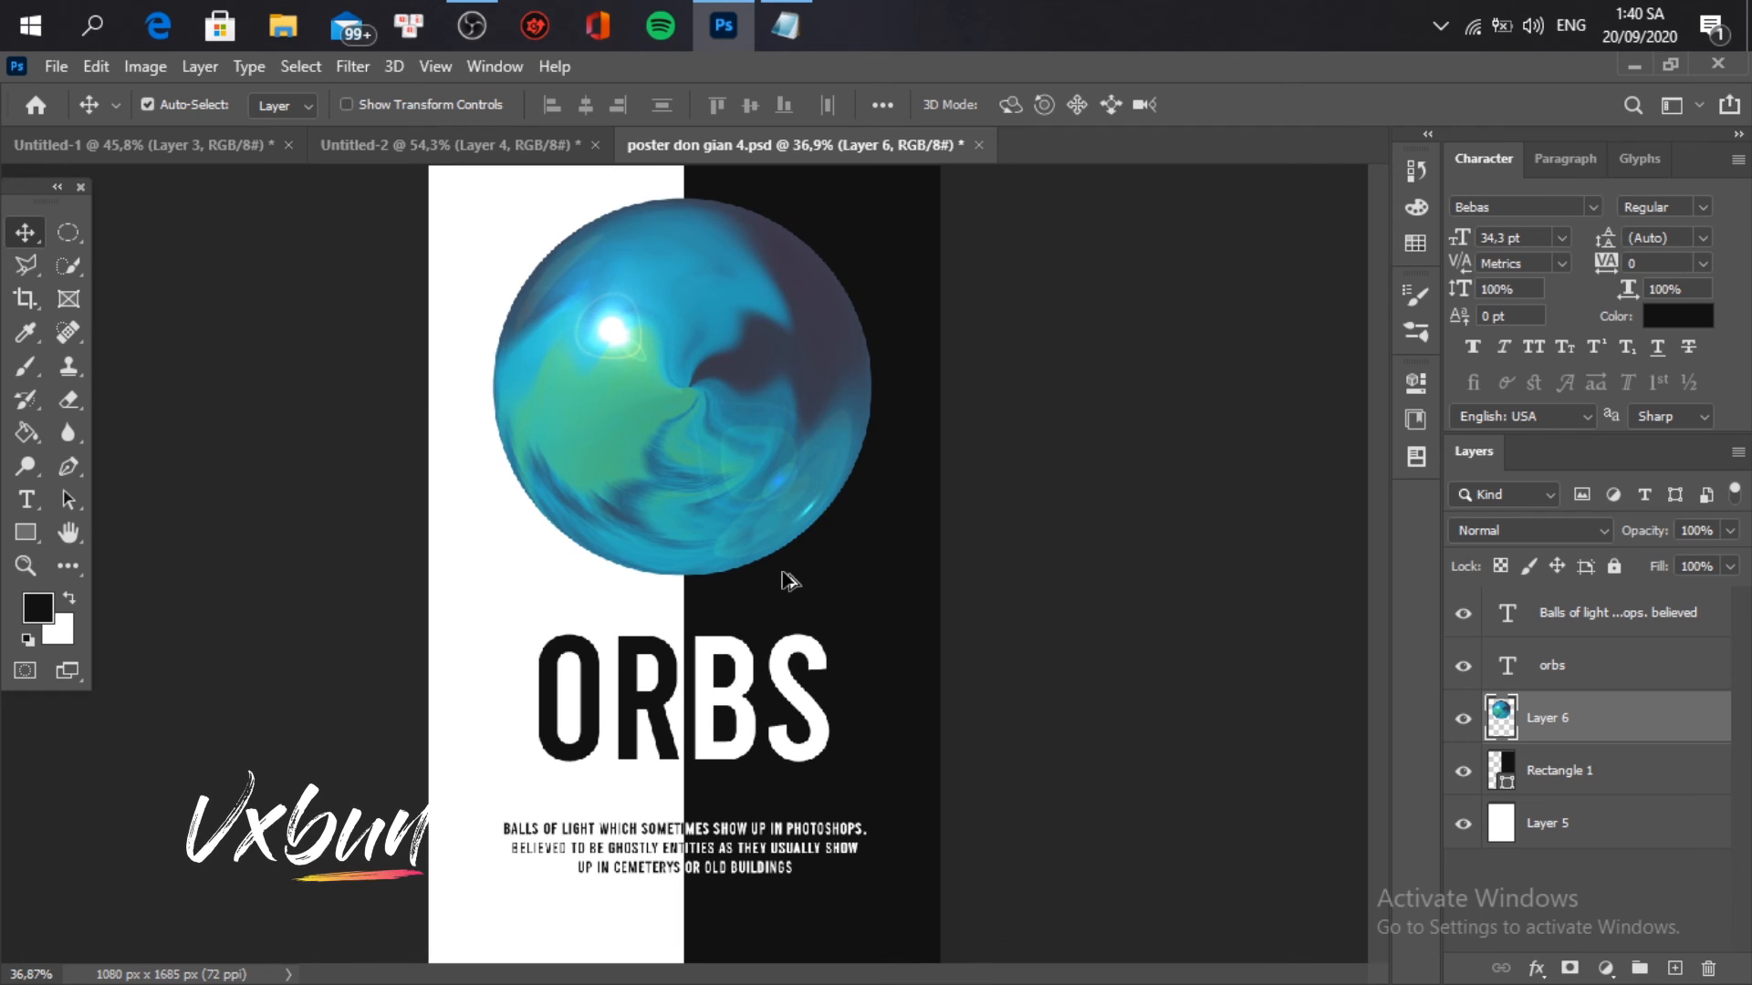
pyautogui.scroll(-1, 790, 580)
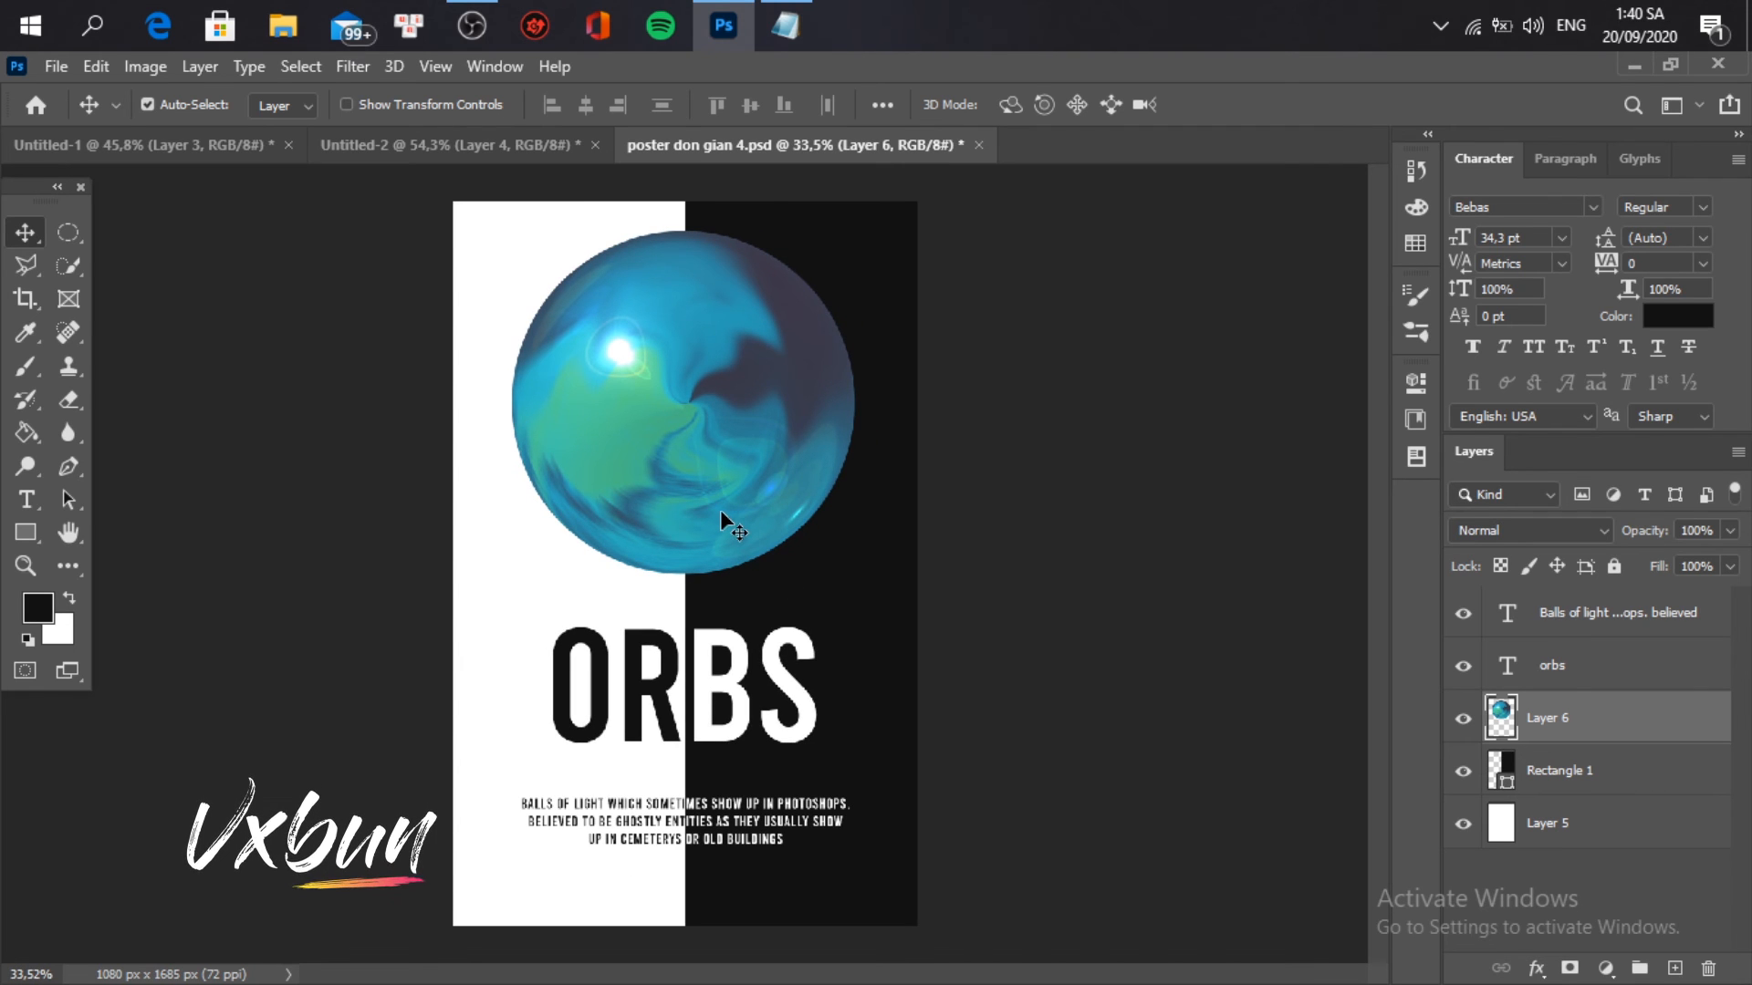
pyautogui.moveTo(720, 511); pyautogui.dragTo(719, 522)
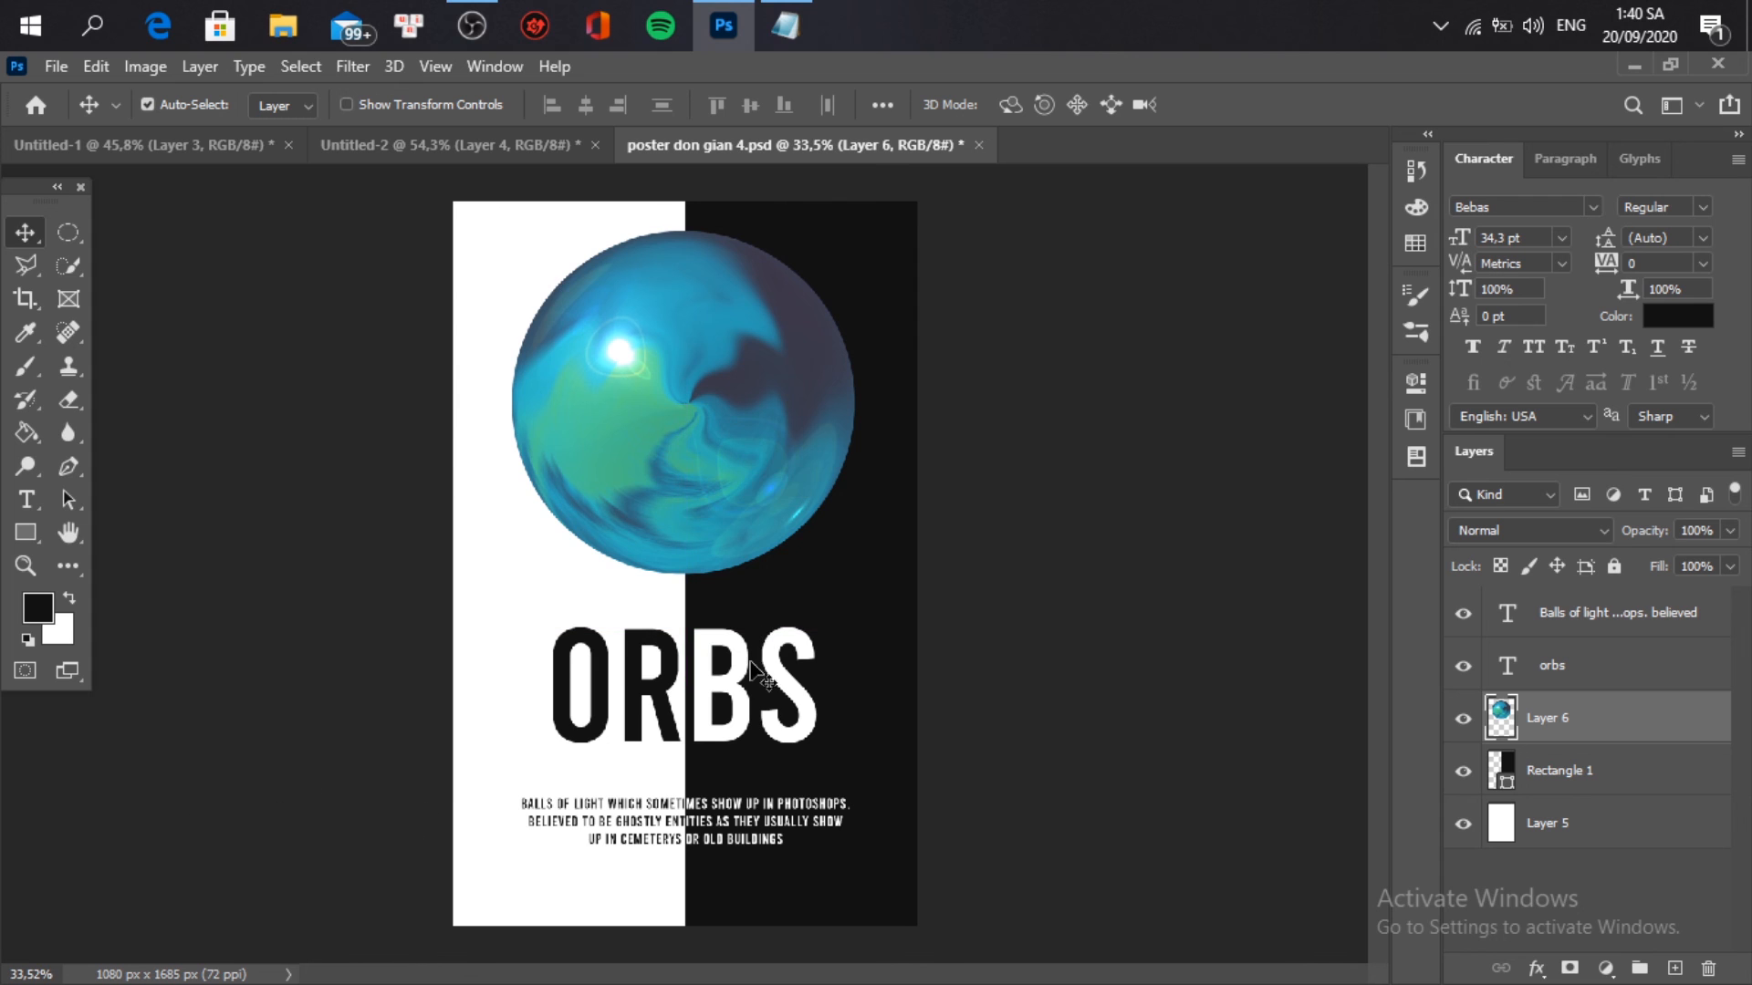
# Step: Nudge the paragraph slightly down, away from the ORBS title
pyautogui.click(774, 815)
pyautogui.press('Left')
pyautogui.press('Left')
pyautogui.press('Left')
pyautogui.press('Left')
pyautogui.moveTo(781, 753); pyautogui.dragTo(802, 746)
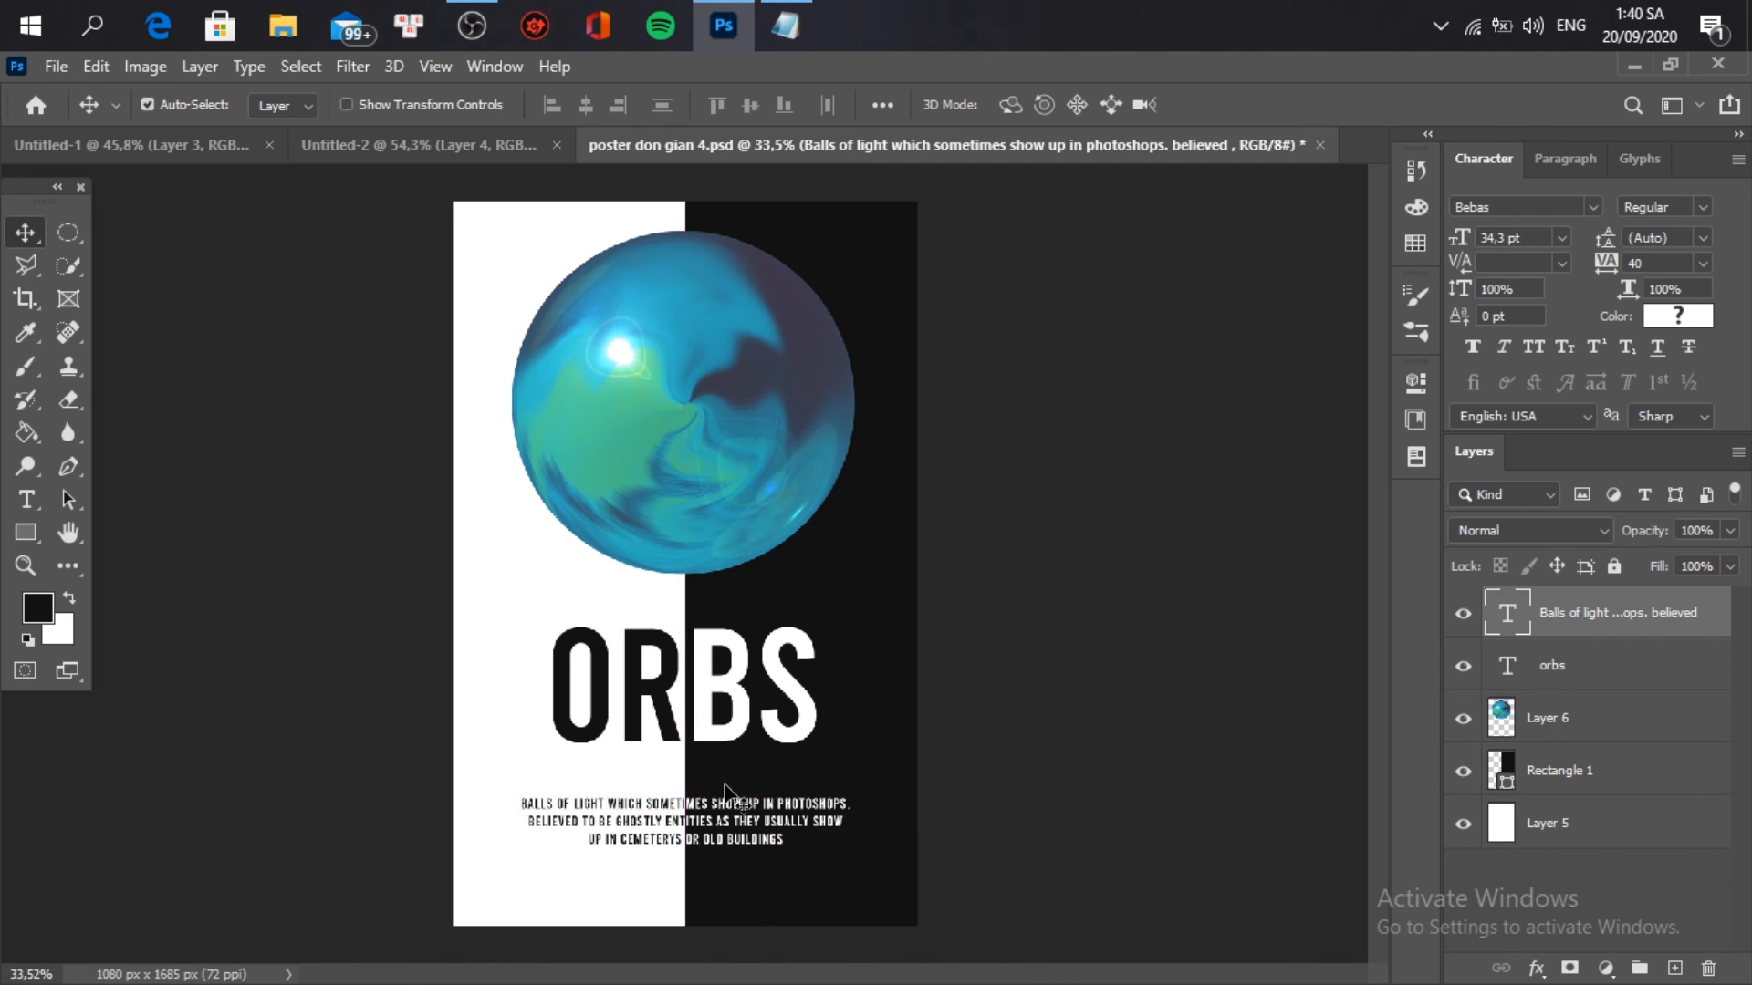
pyautogui.scroll(6, 708, 793)
pyautogui.moveTo(719, 821); pyautogui.dragTo(730, 665)
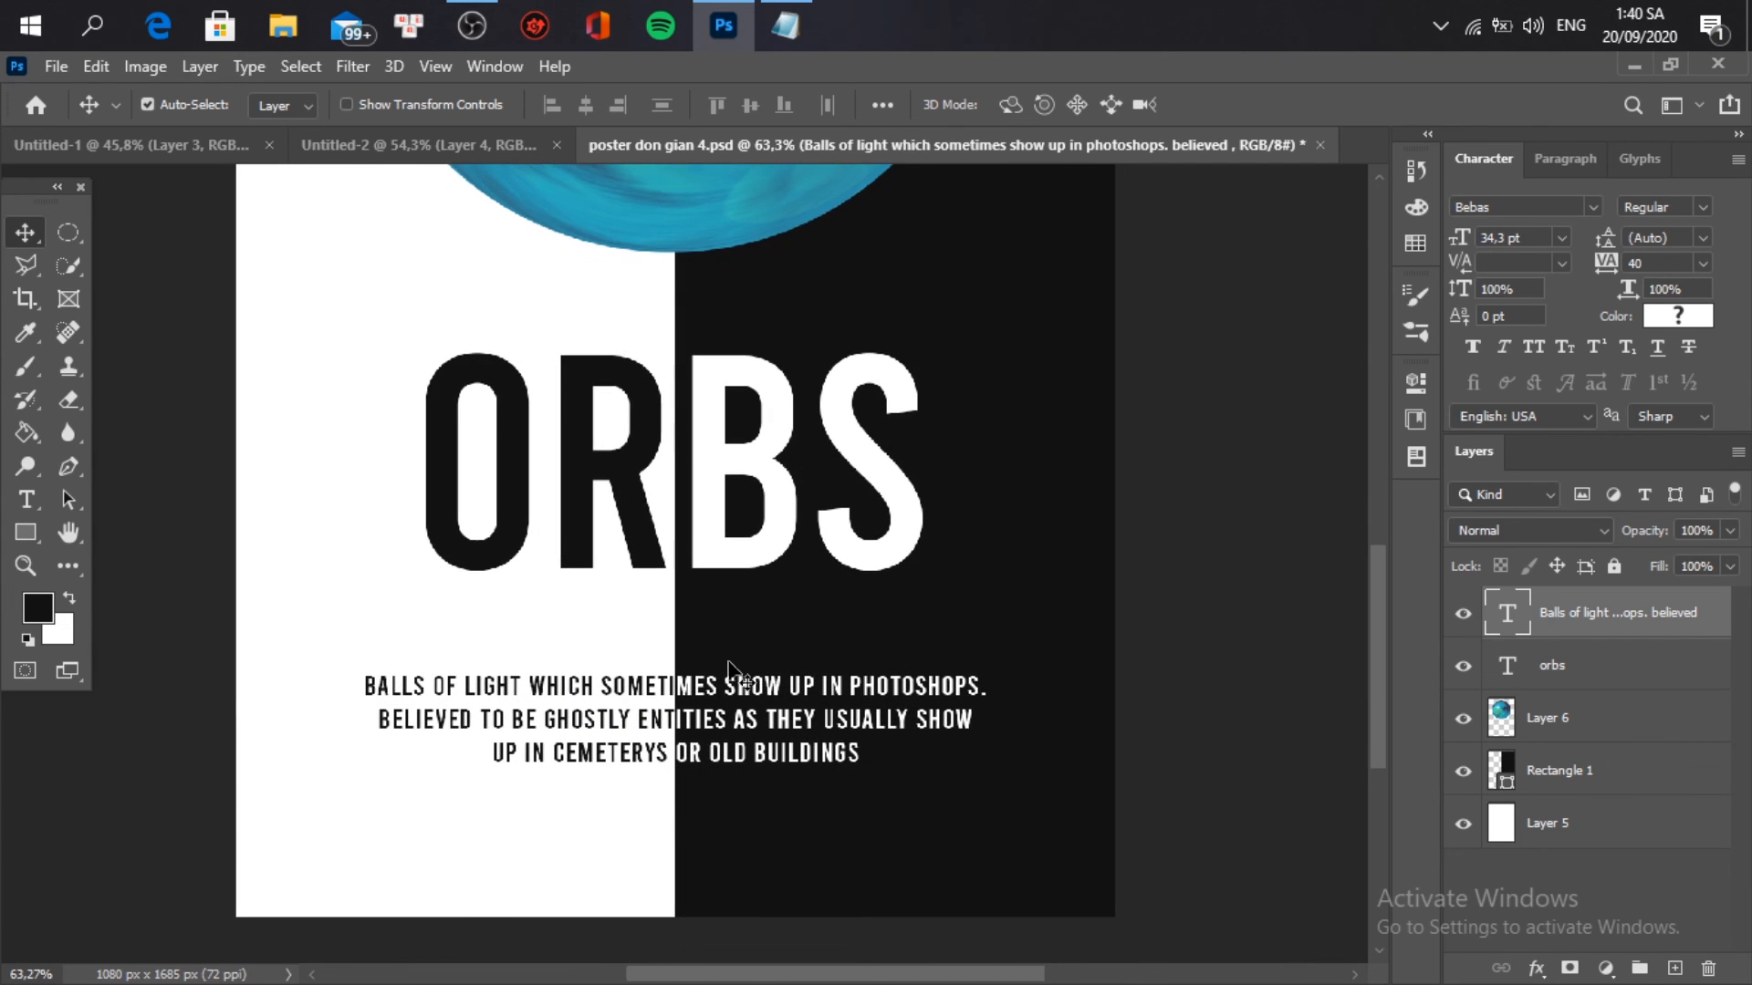
pyautogui.press('Down')
pyautogui.press('Down')
pyautogui.press('Down')
pyautogui.press('Down')
pyautogui.press('Down')
pyautogui.press('Down')
pyautogui.press('Down')
pyautogui.press('Down')
pyautogui.press('Down')
pyautogui.press('Down')
pyautogui.press('Down')
pyautogui.press('Down')
pyautogui.press('Down')
pyautogui.press('Down')
pyautogui.press('Down')
pyautogui.press('Down')
pyautogui.press('Down')
pyautogui.press('Down')
pyautogui.press('Down')
pyautogui.press('Down')
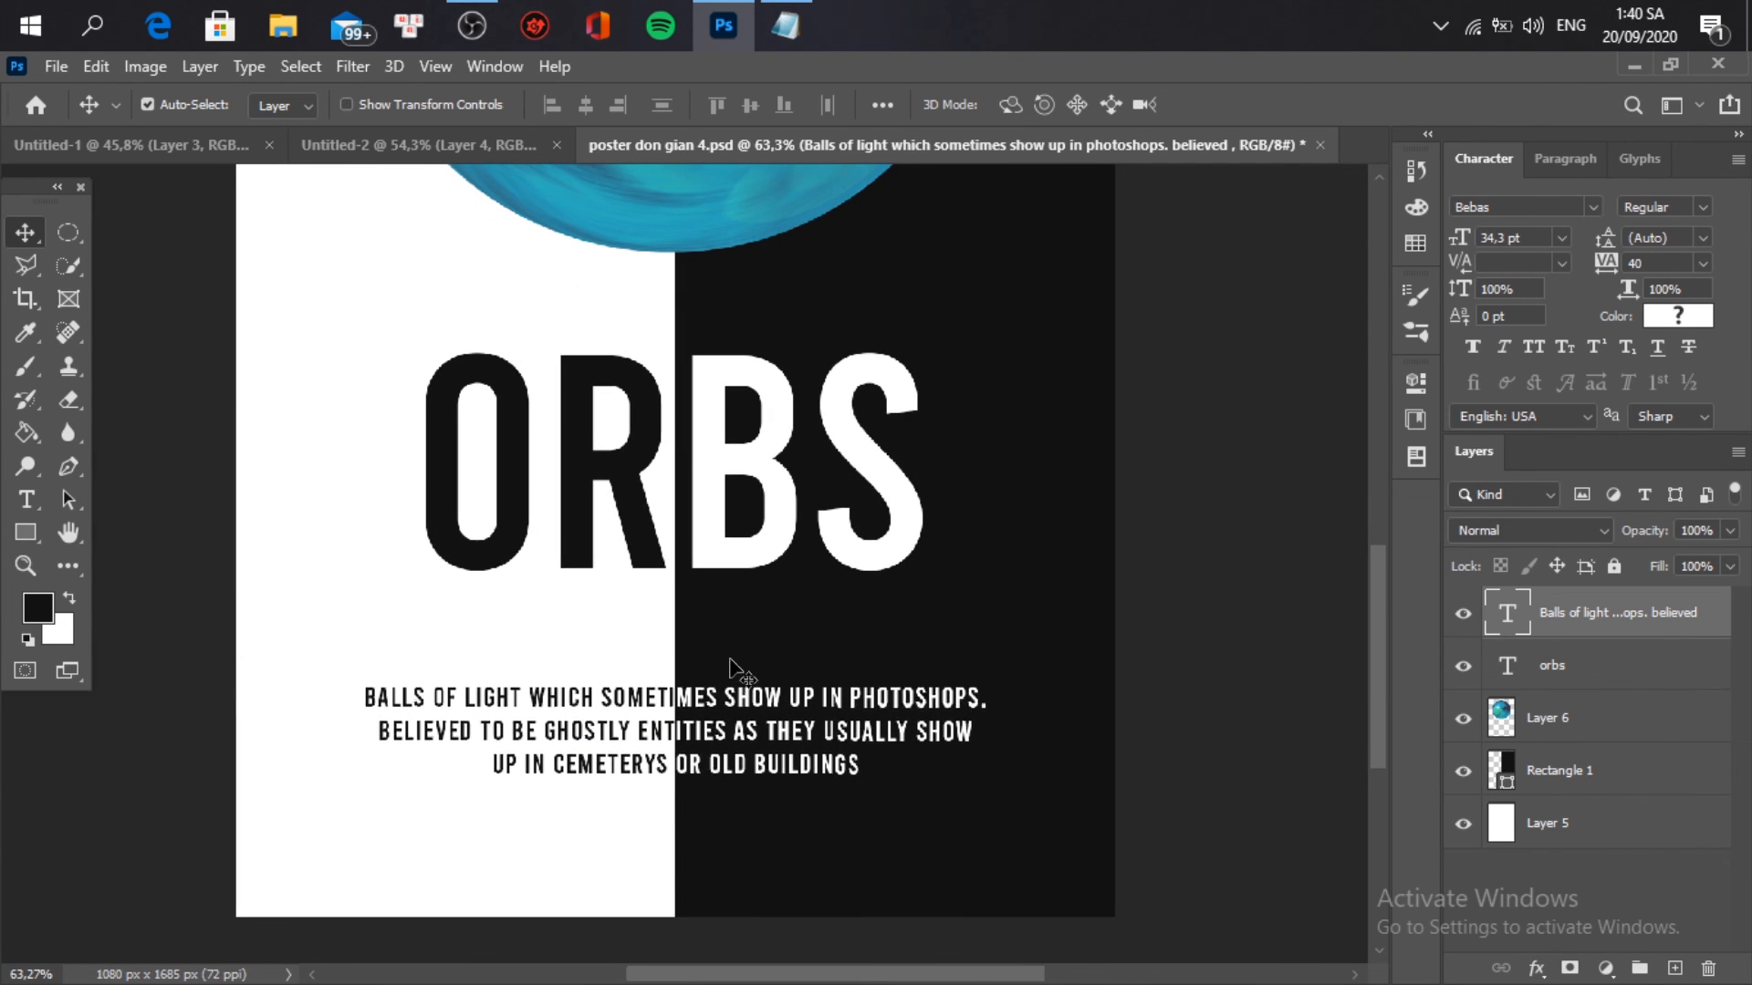
# Step: Nudge the ORBS title slightly down, closer to the paragraph
pyautogui.click(728, 536)
pyautogui.press('Down')
pyautogui.press('Down')
pyautogui.press('Down')
pyautogui.press('Down')
pyautogui.press('Down')
pyautogui.press('Down')
pyautogui.press('Down')
pyautogui.press('Down')
pyautogui.press('Down')
pyautogui.press('Down')
pyautogui.press('Down')
pyautogui.press('Down')
pyautogui.press('Down')
pyautogui.press('Down')
pyautogui.press('Down')
pyautogui.press('Down')
pyautogui.press('Down')
pyautogui.press('Down')
pyautogui.press('Down')
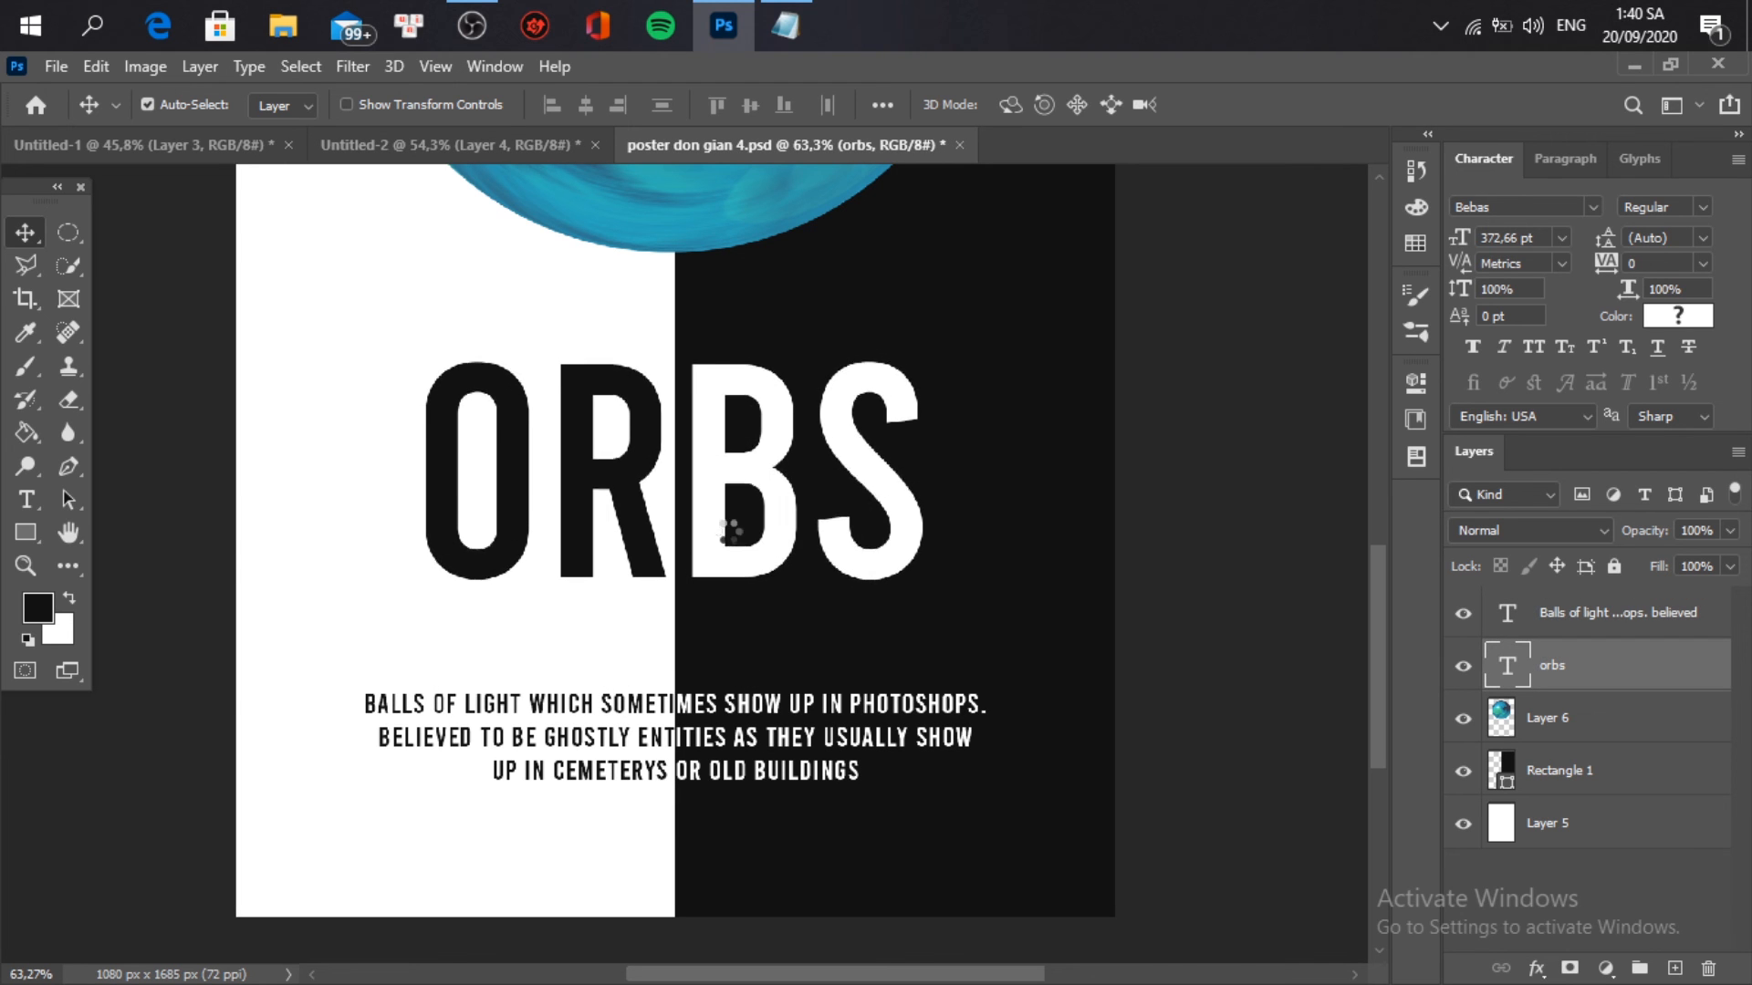
pyautogui.press('Down')
pyautogui.press('Down')
pyautogui.press('Down')
pyautogui.press('Down')
pyautogui.press('Down')
pyautogui.press('Down')
pyautogui.press('Down')
pyautogui.press('Down')
pyautogui.press('Down')
pyautogui.press('Down')
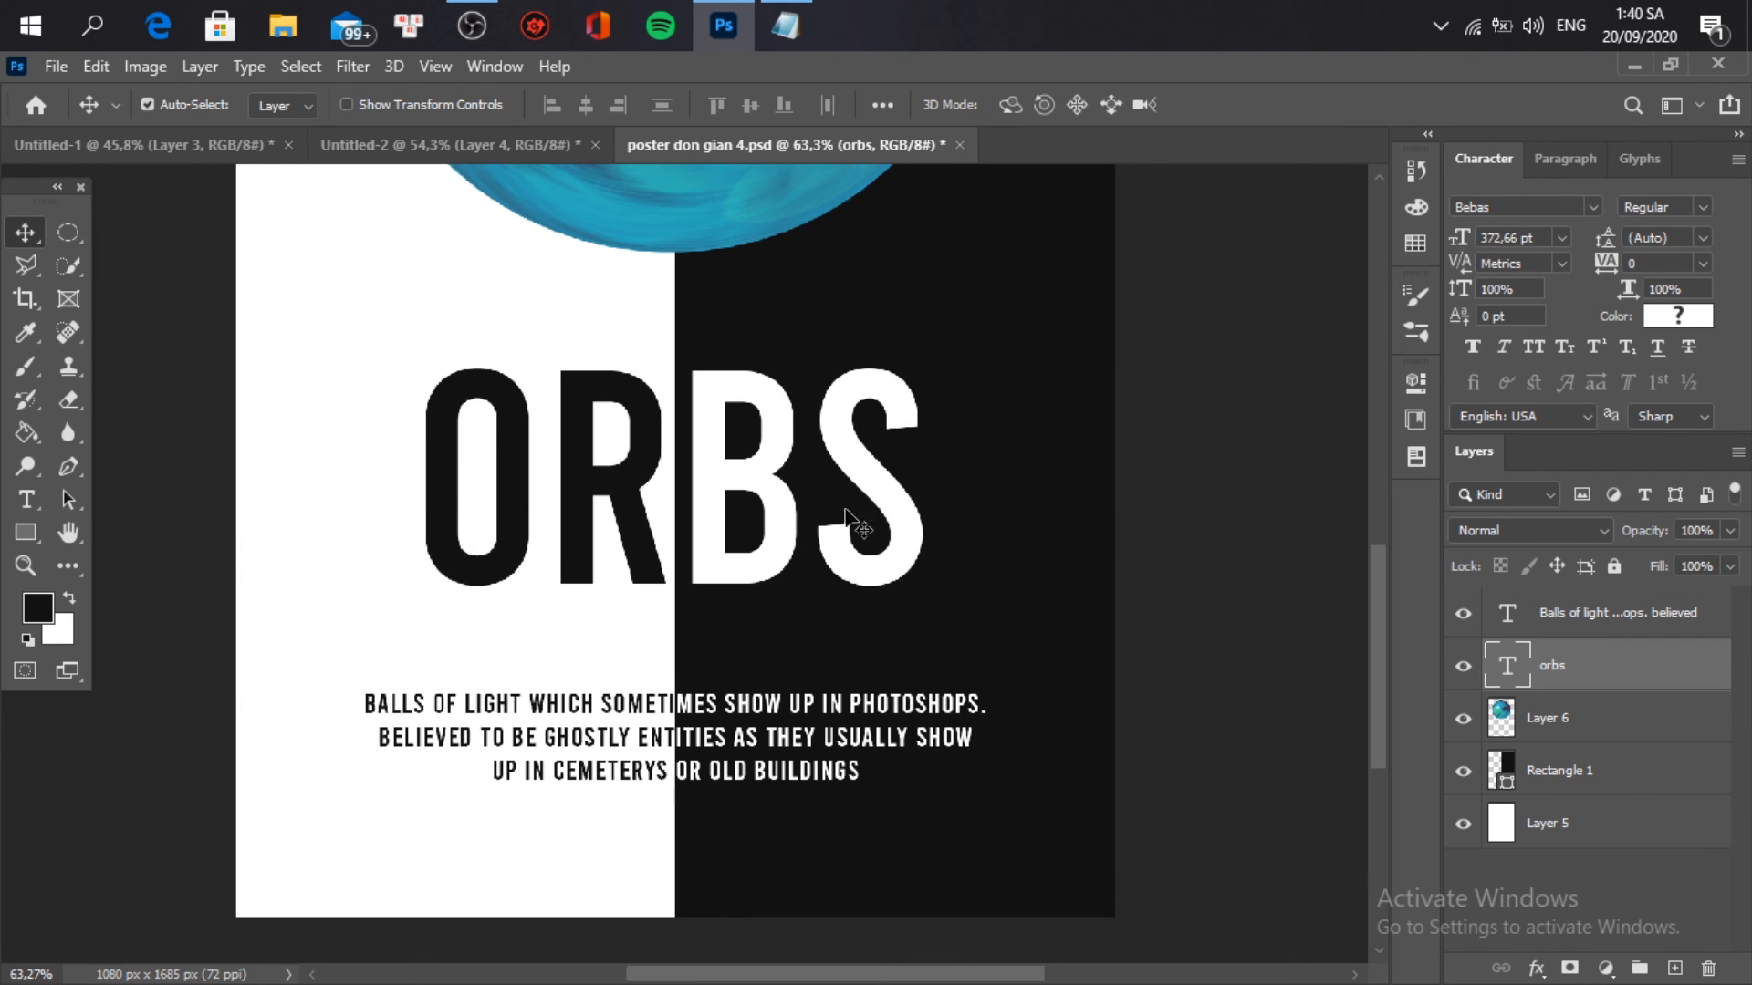
# Step: Move the paragraph slightly up, closer to the ORBS title, keeping it centred on the black-and-white divide
pyautogui.click(1195, 518)
pyautogui.hotkey('ctrl', '0')
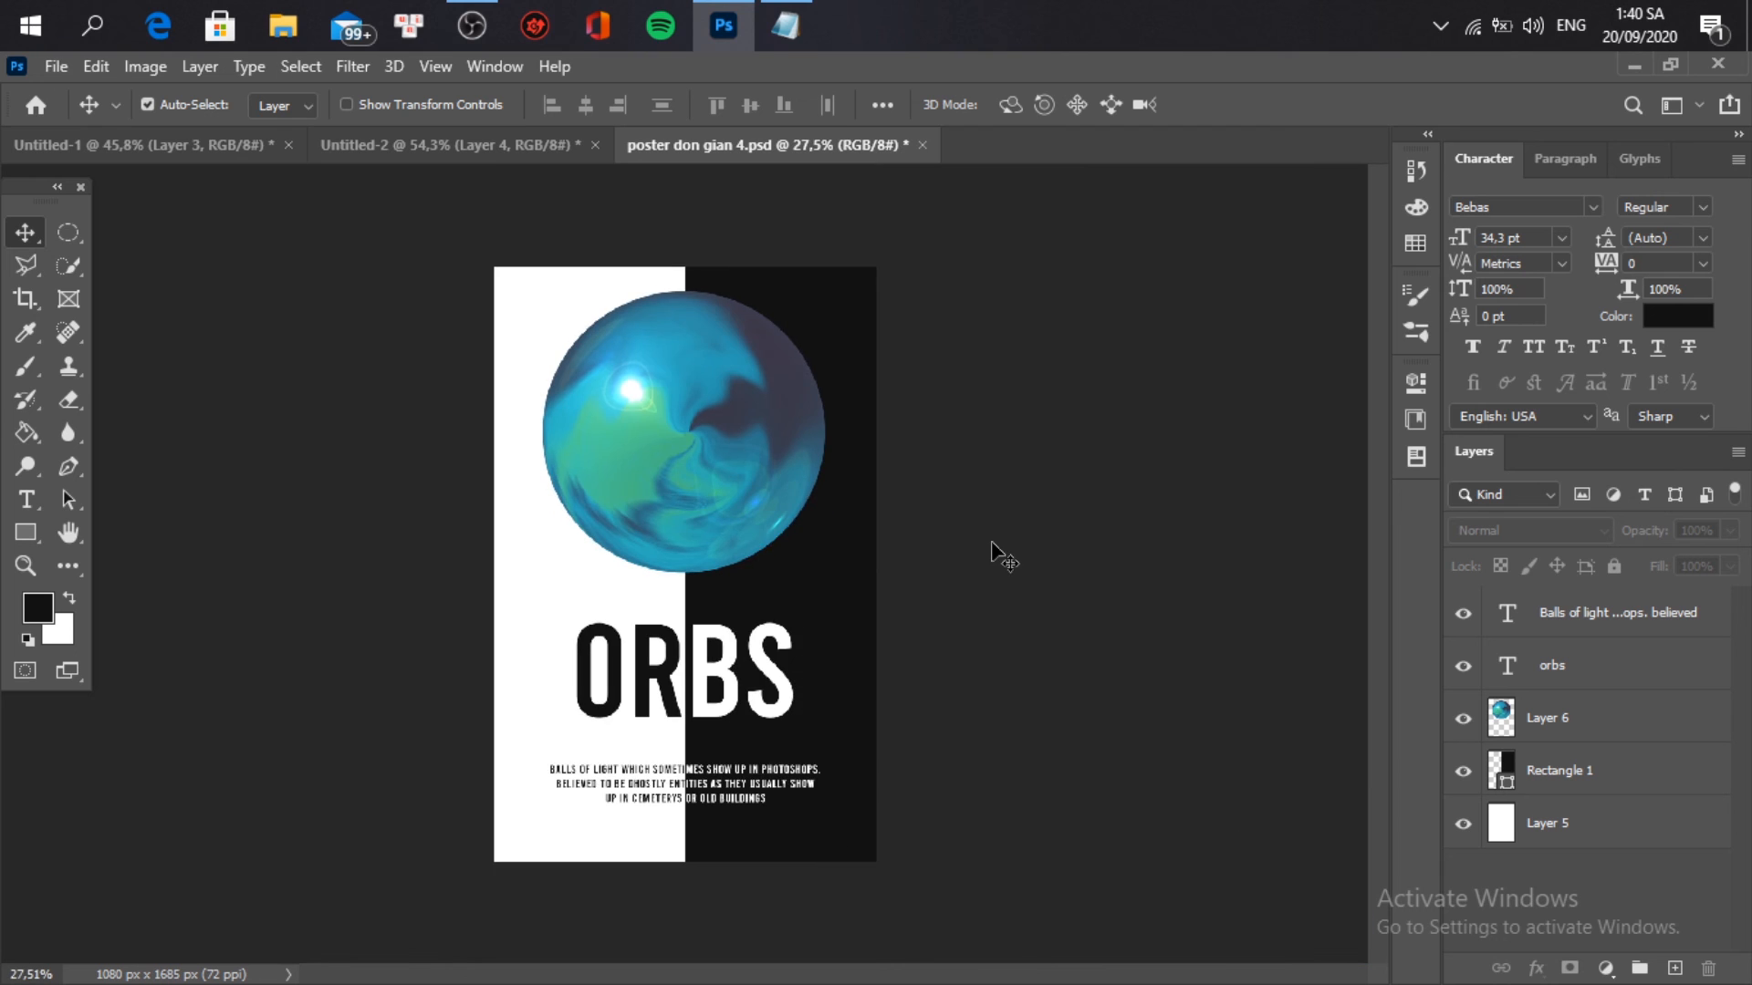
pyautogui.hotkey('ctrl', '-')
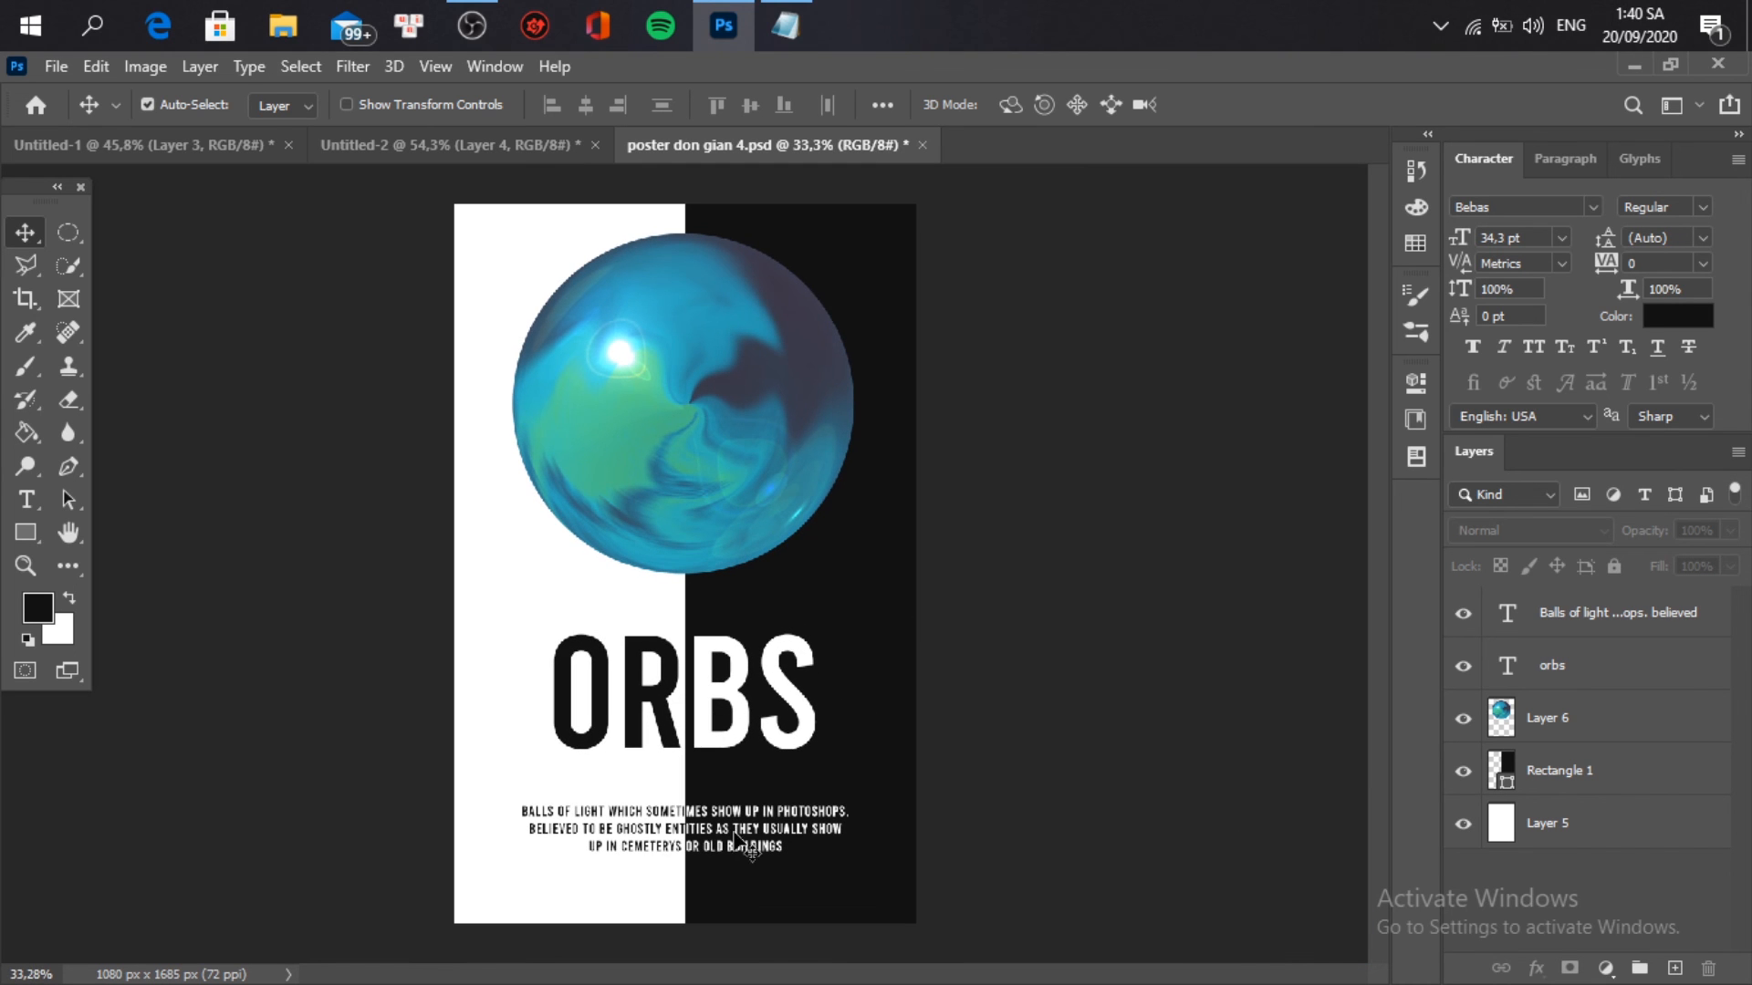
pyautogui.click(720, 843)
pyautogui.moveTo(720, 843); pyautogui.dragTo(717, 819)
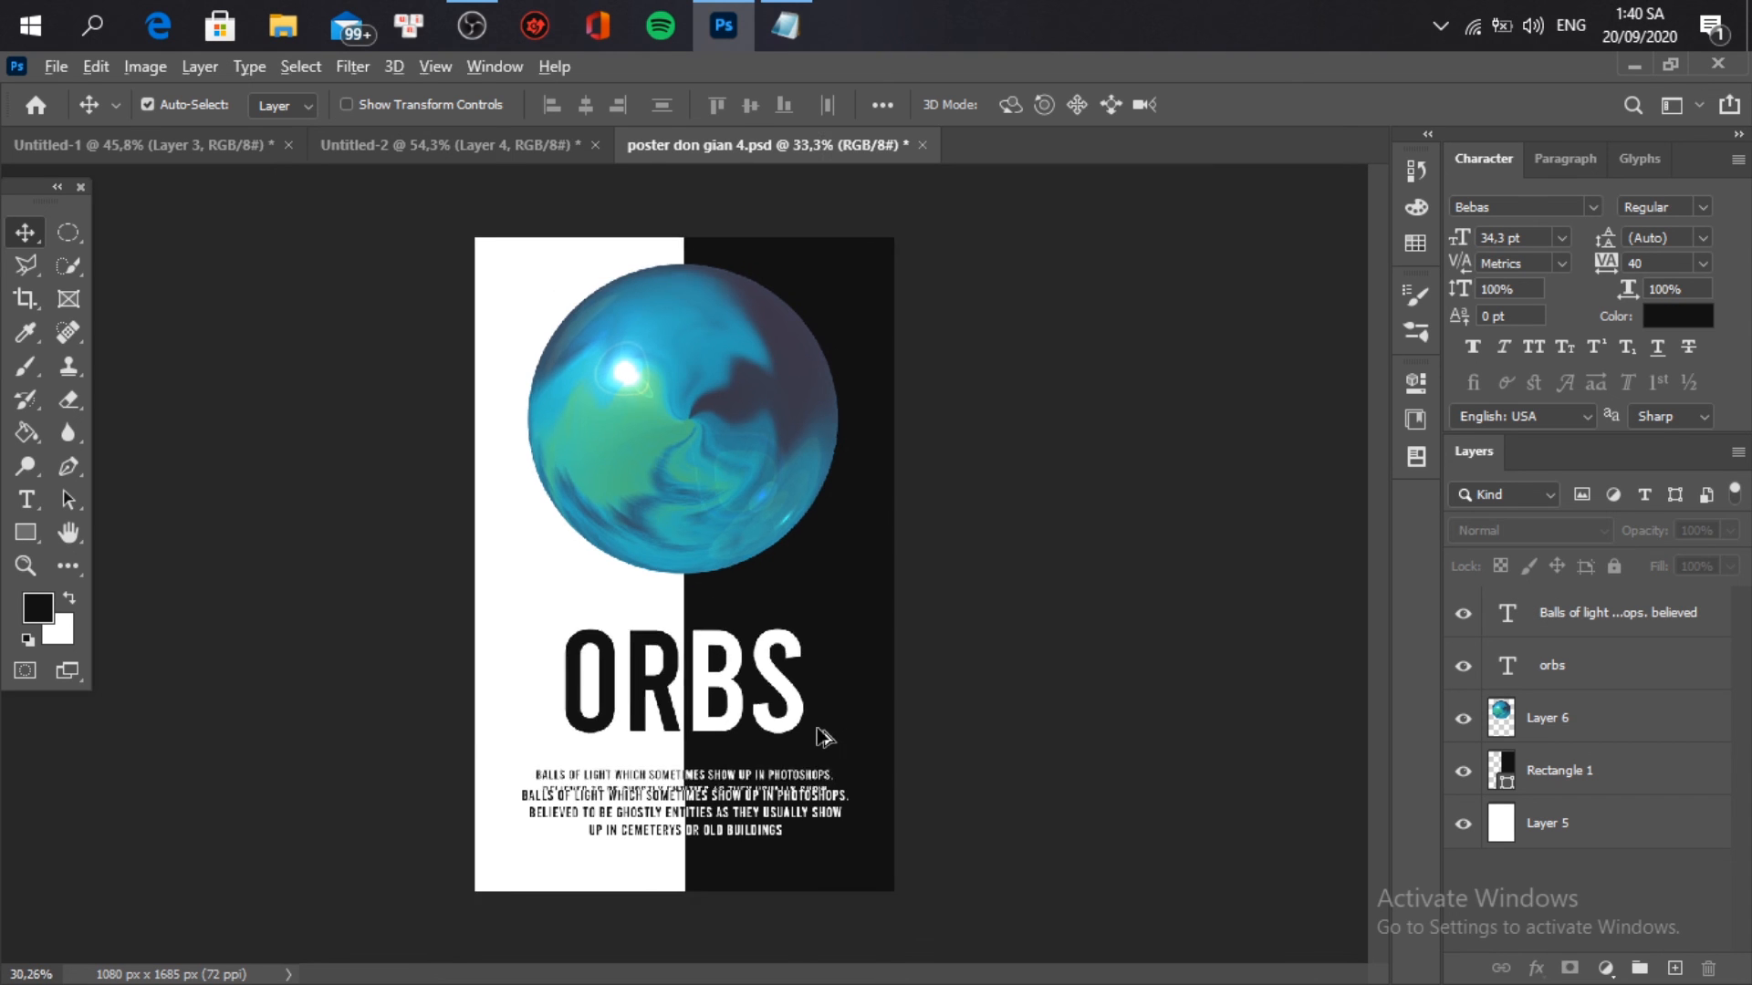
# Step: Move the glass ball slightly down towards the ORBS title, keeping it centred on the divide
pyautogui.click(716, 422)
pyautogui.moveTo(714, 420); pyautogui.dragTo(720, 428)
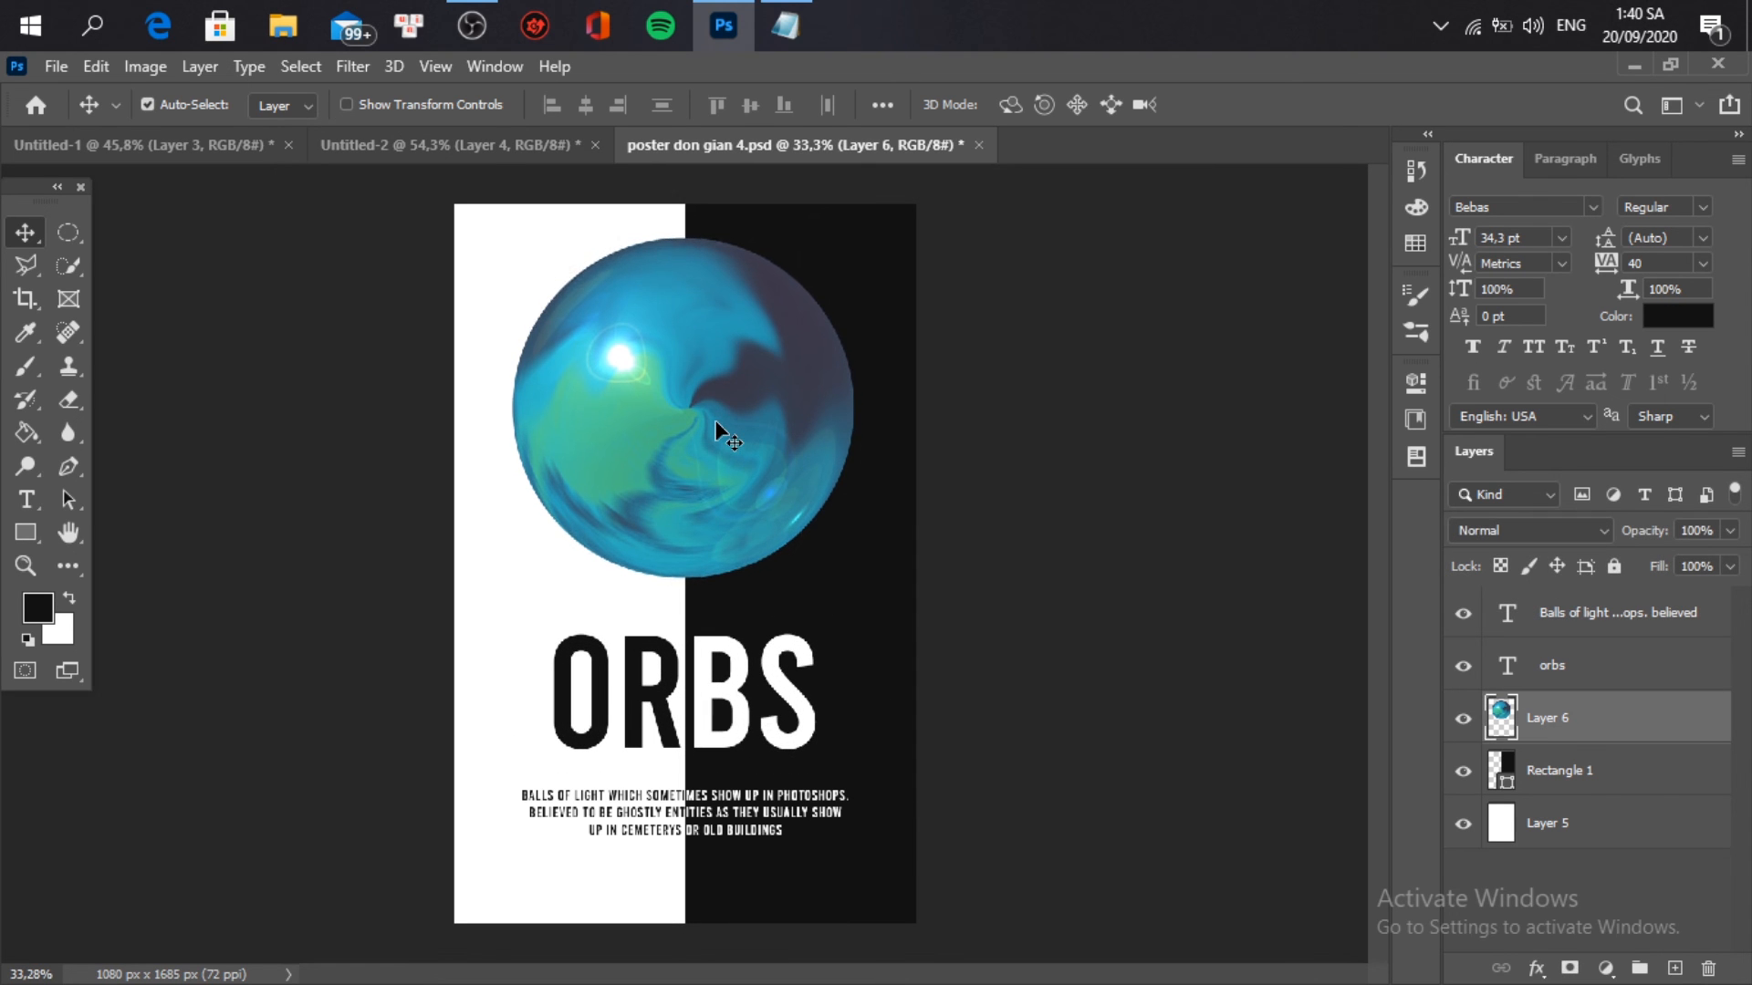
pyautogui.click(1078, 518)
# Step: Place the Spoon Graphics Washed & Worn 1 texture from the desktop into the poster and stretch it vertically over the whole canvas
pyautogui.moveTo(779, 62); pyautogui.dragTo(698, 91)
pyautogui.moveTo(1681, 557); pyautogui.dragTo(454, 537)
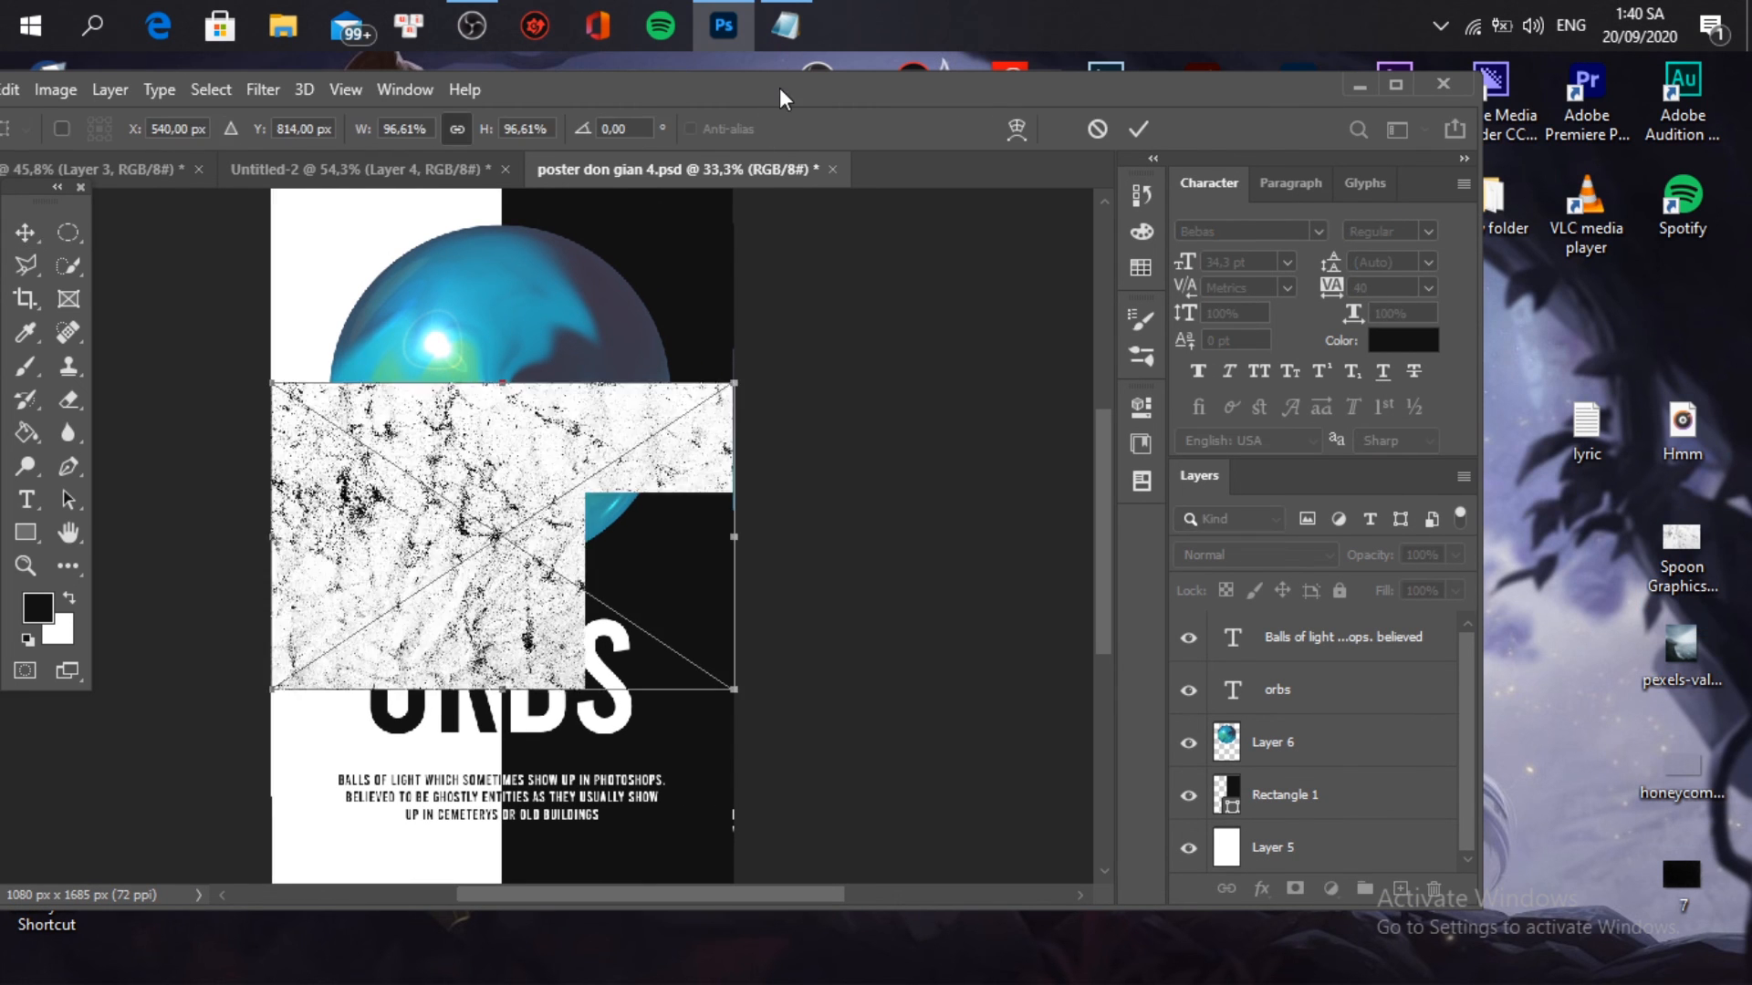
pyautogui.moveTo(781, 91); pyautogui.dragTo(907, 57)
pyautogui.moveTo(929, 399); pyautogui.dragTo(929, 206)
pyautogui.moveTo(912, 725); pyautogui.dragTo(917, 924)
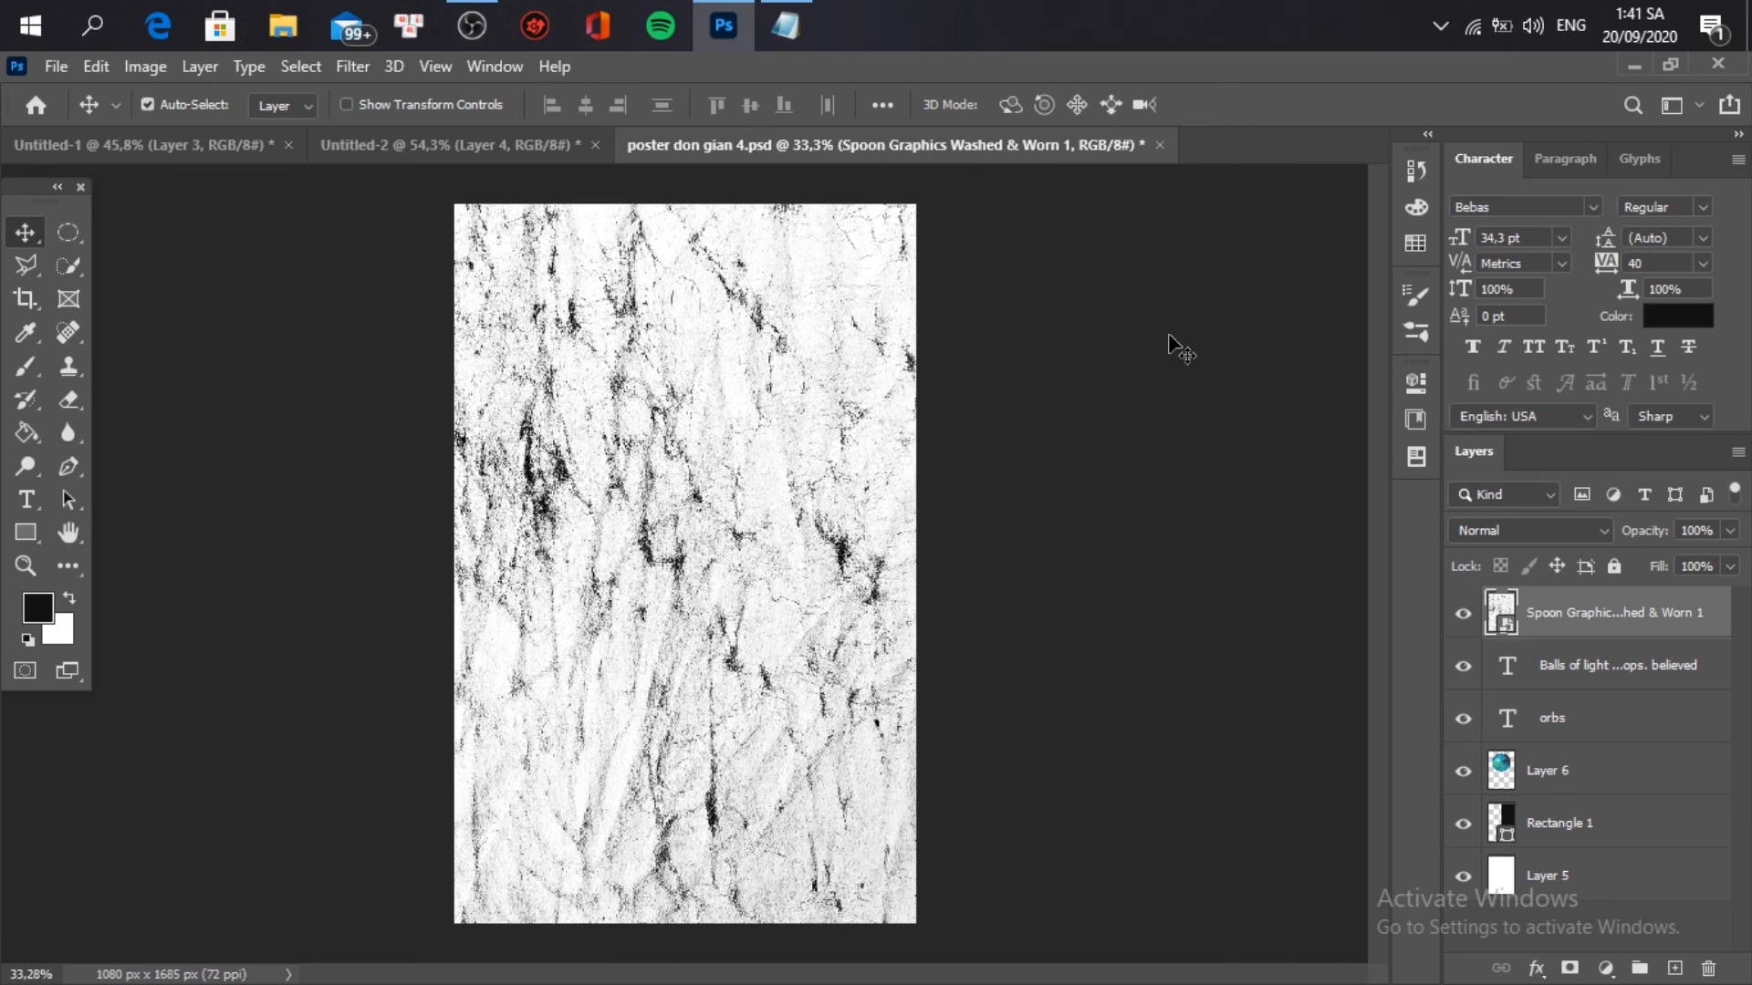
# Step: Set the blend mode of the Washed & Worn texture layer to Linear Burn
pyautogui.click(1479, 533)
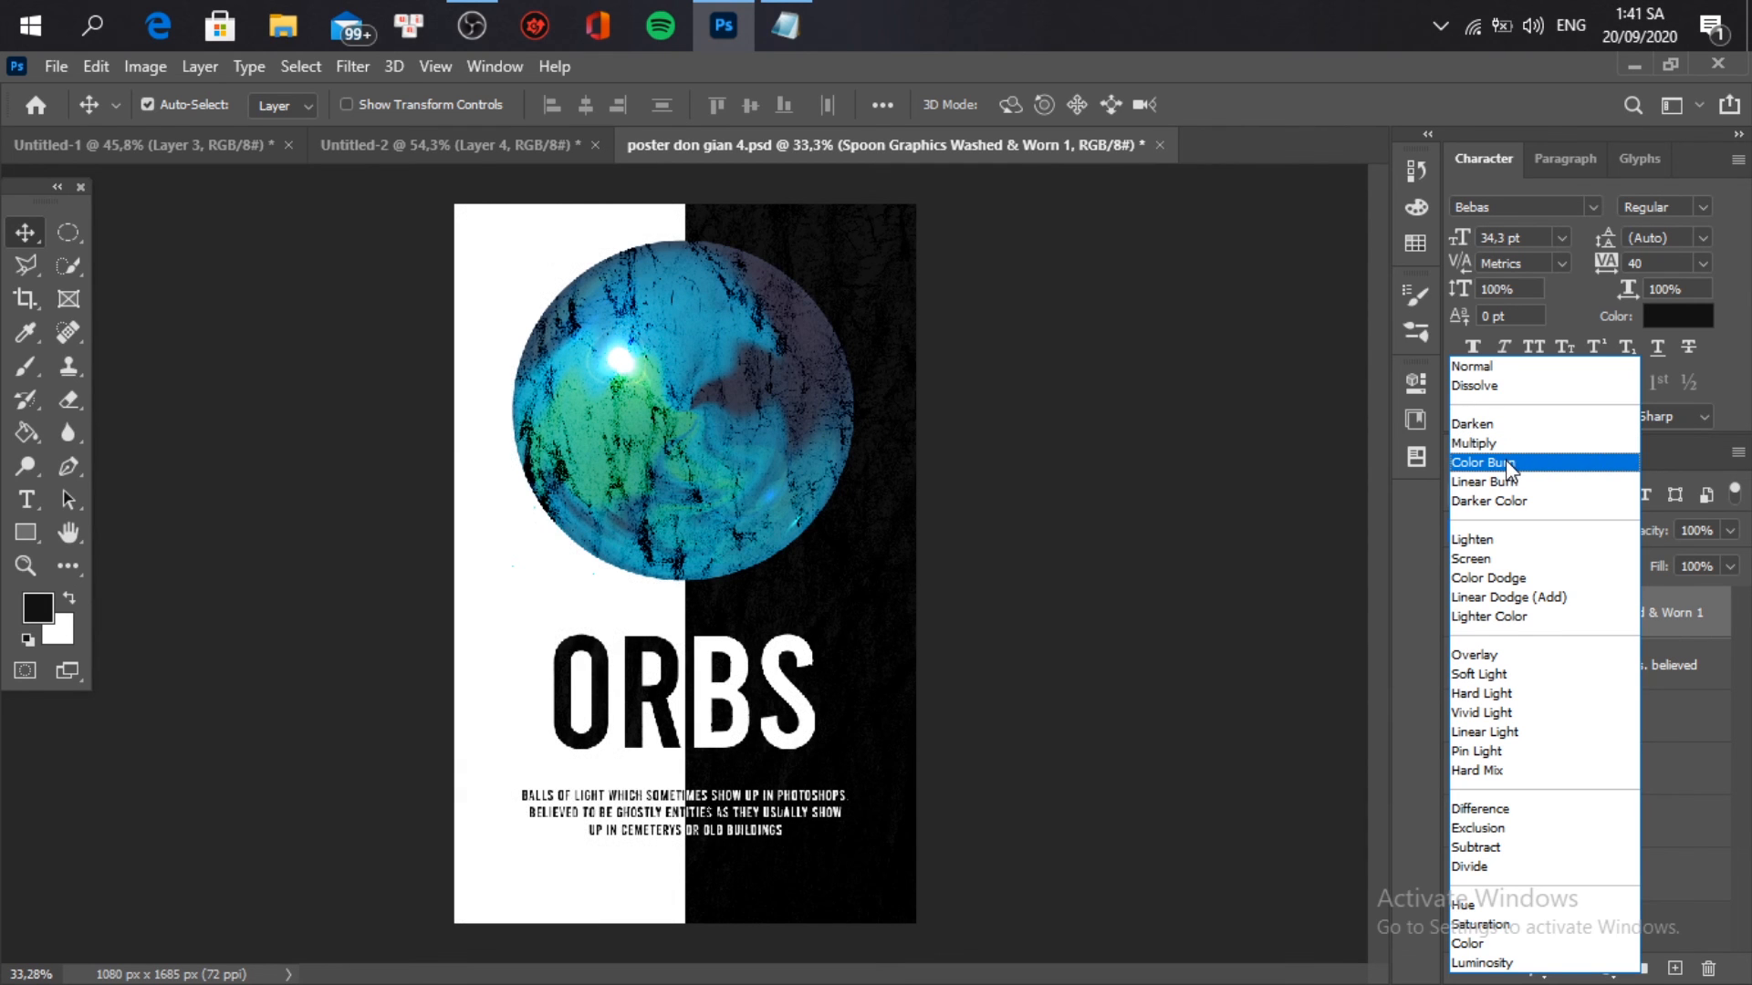
pyautogui.click(1507, 480)
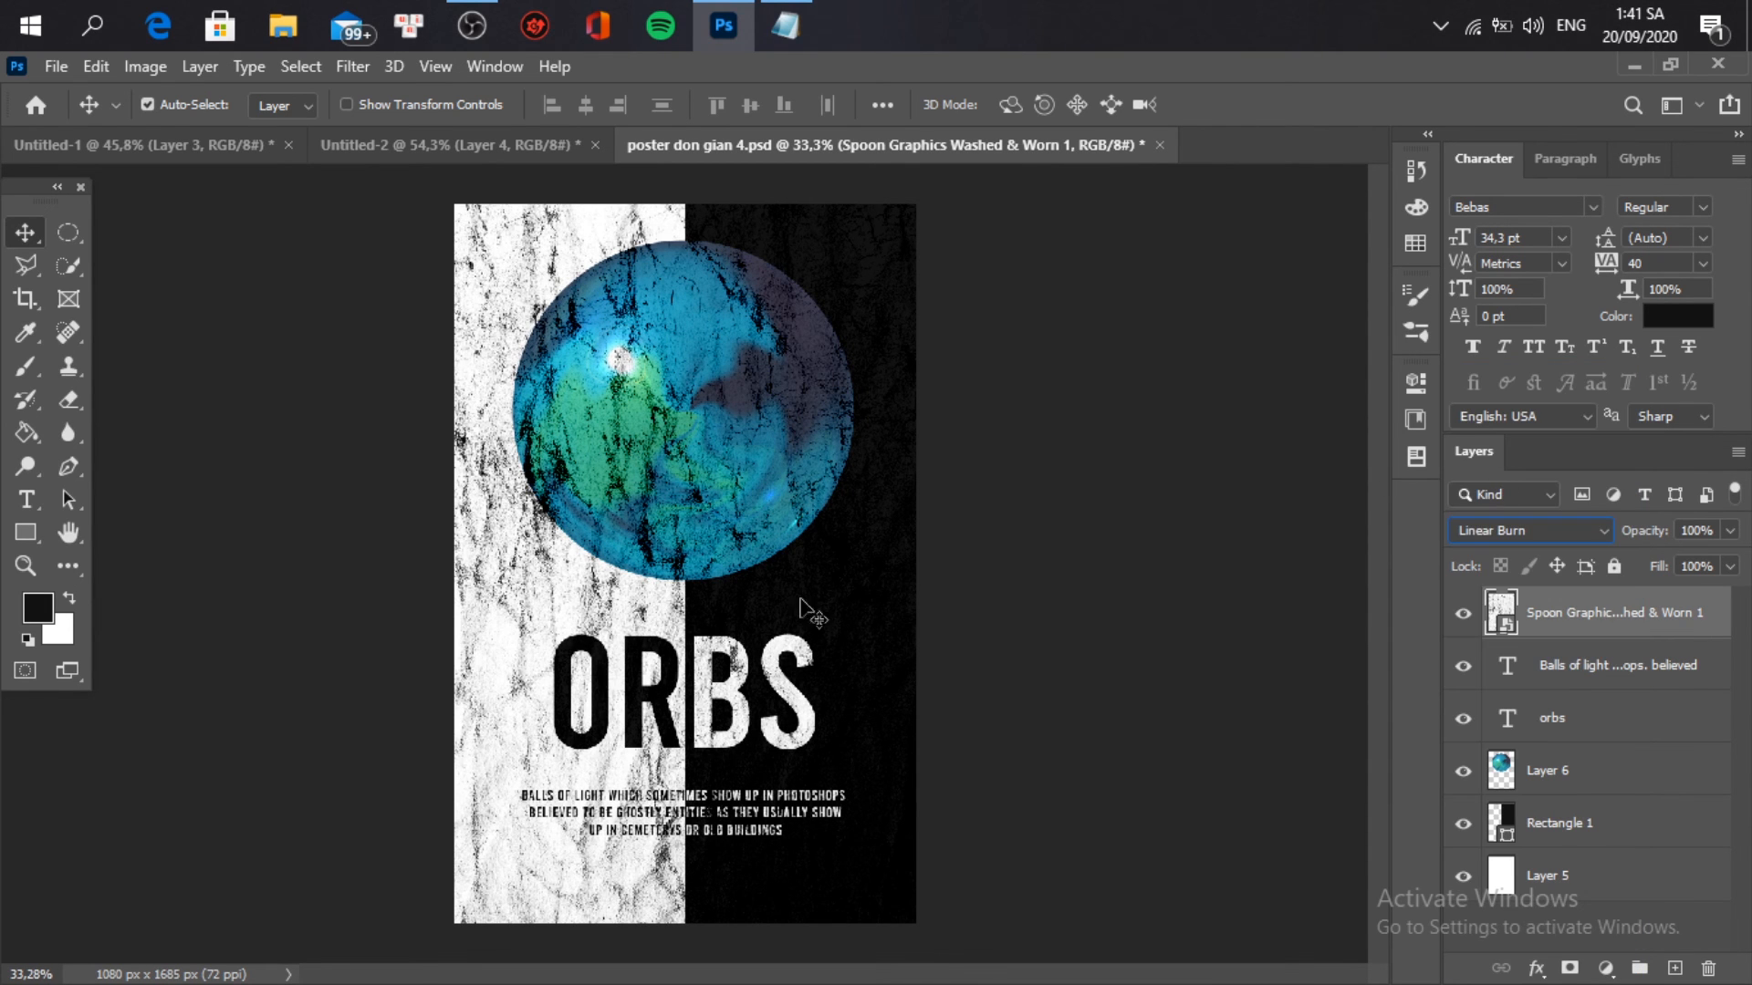
pyautogui.click(1184, 704)
# Step: Add a layer mask to the Washed & Worn texture layer and paint black over the glass ball with a 50% opacity brush
pyautogui.click(1530, 629)
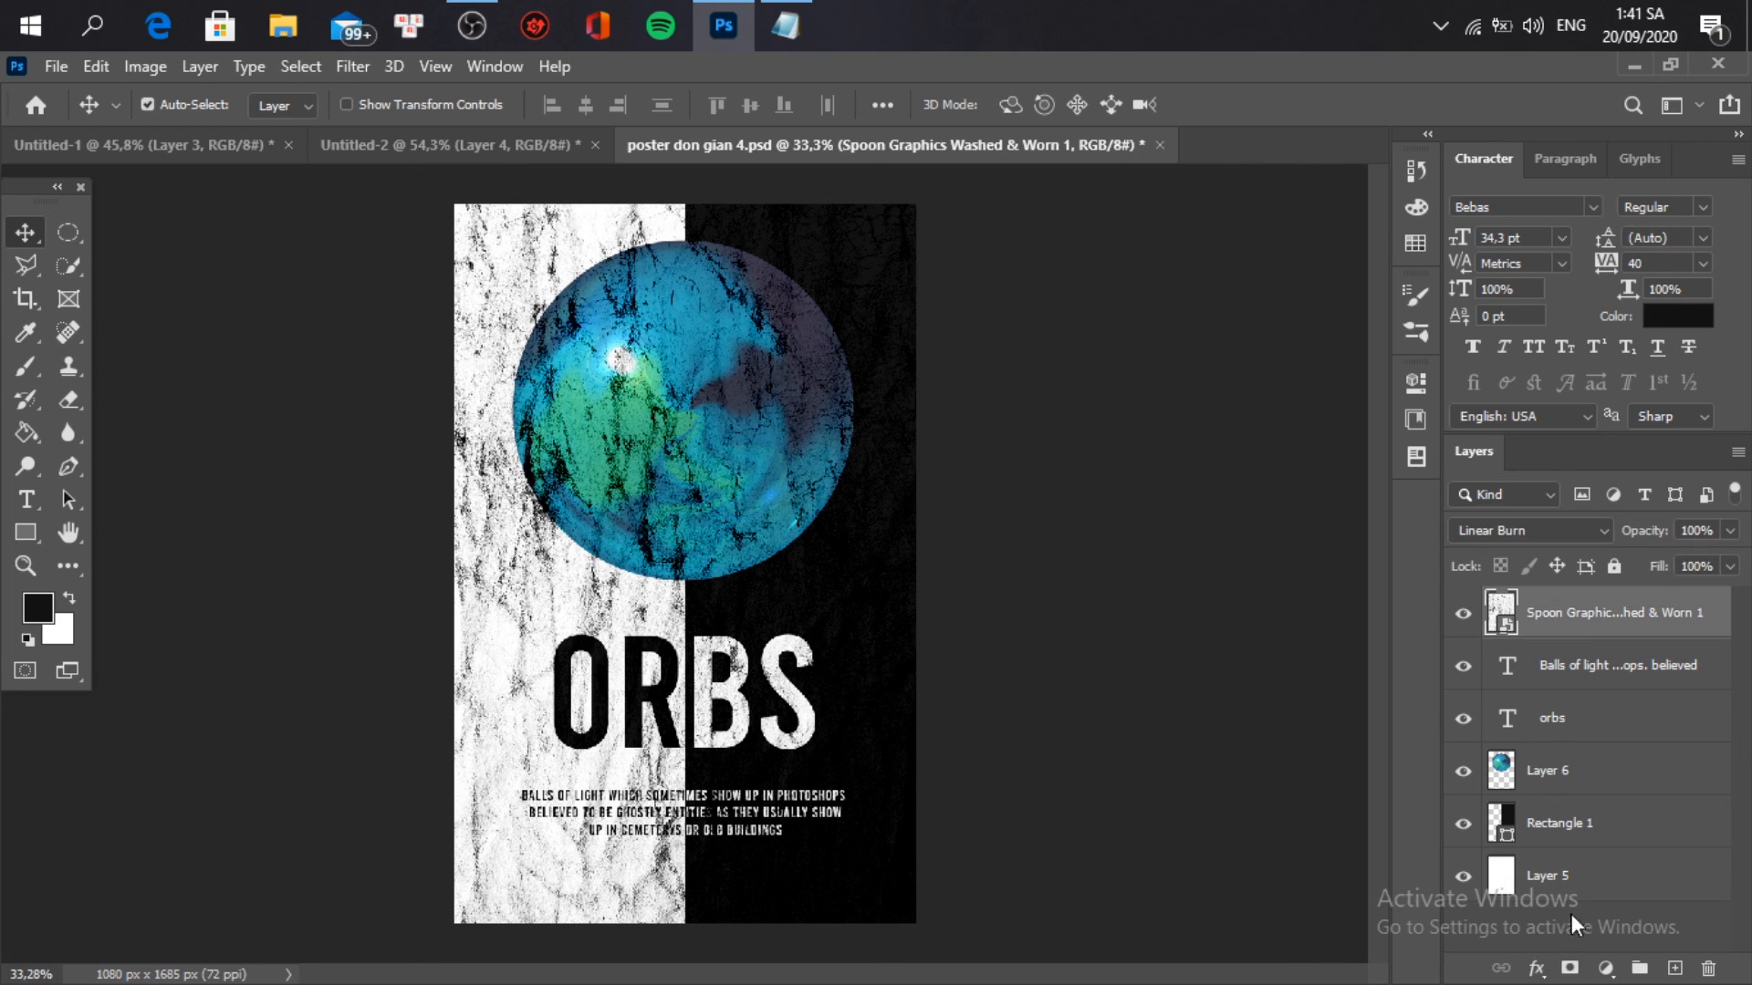
pyautogui.click(1569, 968)
pyautogui.scroll(5, 743, 452)
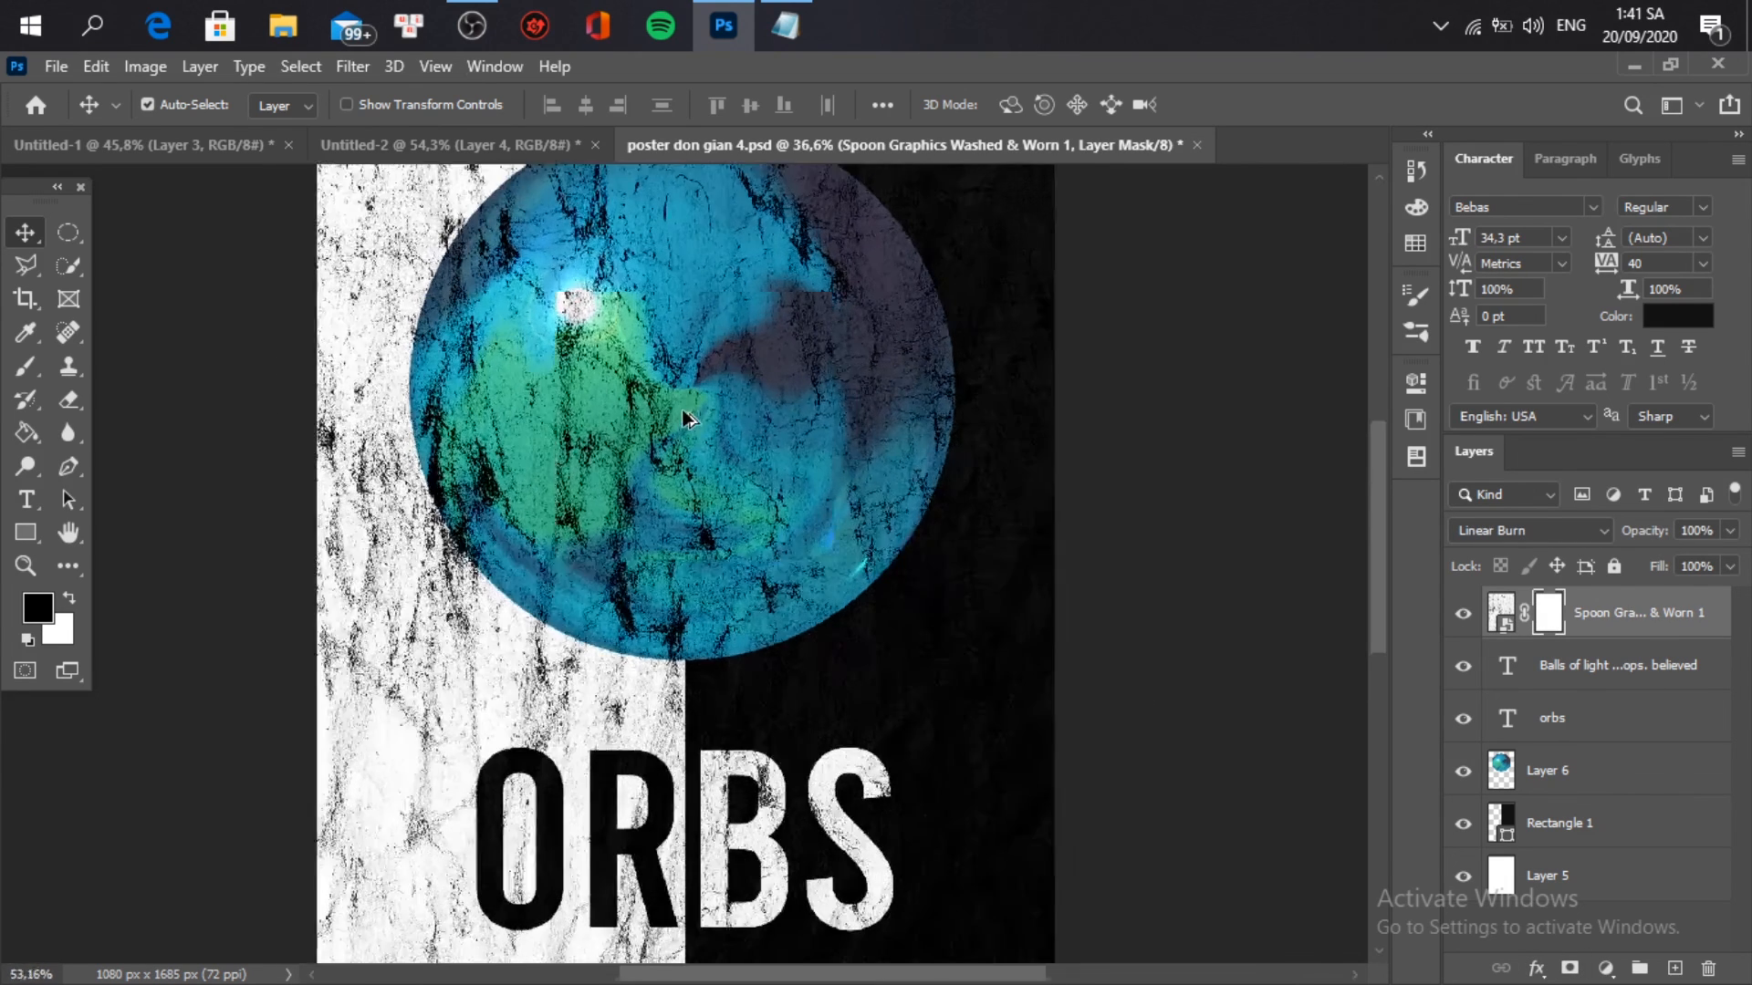
pyautogui.press('b')
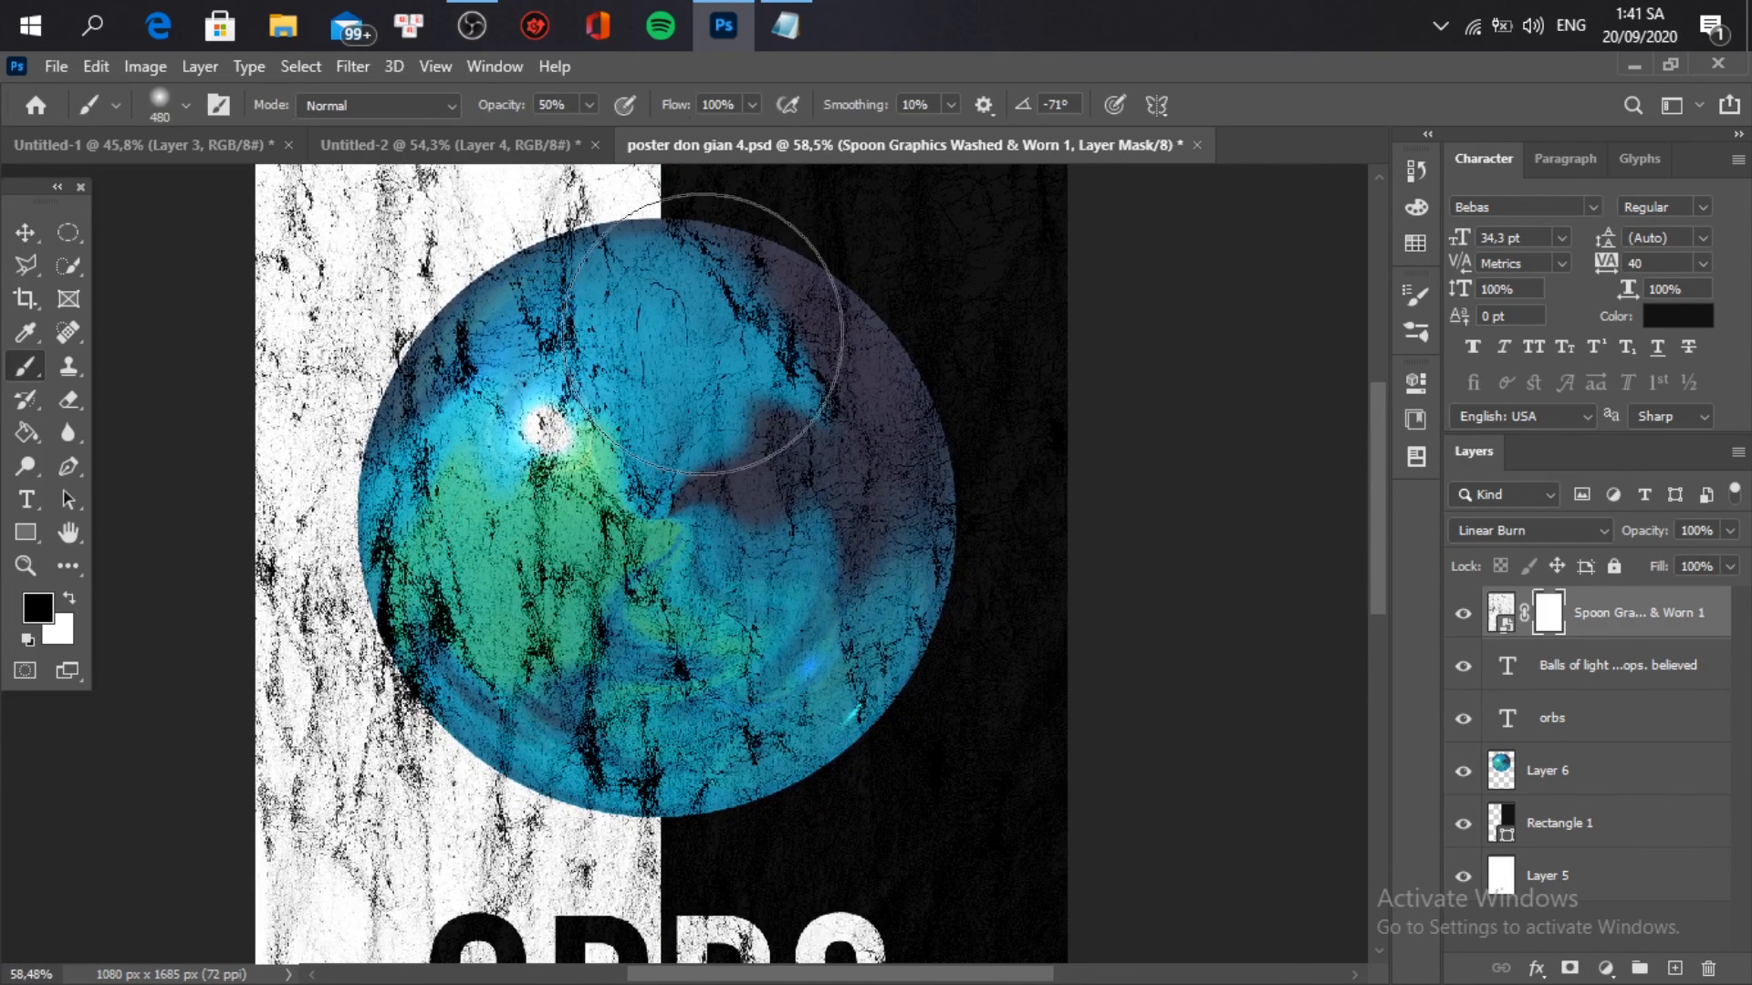
pyautogui.moveTo(674, 543)
pyautogui.mouseDown()
pyautogui.moveTo(575, 496)
pyautogui.moveTo(579, 415)
pyautogui.moveTo(688, 393)
pyautogui.moveTo(759, 448)
pyautogui.moveTo(719, 548)
pyautogui.moveTo(565, 602)
pyautogui.moveTo(588, 593)
pyautogui.moveTo(599, 644)
pyautogui.moveTo(522, 606)
pyautogui.moveTo(499, 532)
pyautogui.moveTo(511, 378)
pyautogui.moveTo(639, 321)
pyautogui.moveTo(764, 341)
pyautogui.moveTo(839, 458)
pyautogui.moveTo(811, 586)
pyautogui.moveTo(687, 668)
pyautogui.moveTo(447, 655)
pyautogui.moveTo(425, 558)
pyautogui.moveTo(520, 349)
pyautogui.moveTo(760, 338)
pyautogui.moveTo(868, 523)
pyautogui.moveTo(846, 622)
pyautogui.moveTo(676, 697)
pyautogui.moveTo(595, 701)
pyautogui.moveTo(513, 639)
pyautogui.moveTo(479, 531)
pyautogui.moveTo(604, 358)
pyautogui.moveTo(908, 501)
pyautogui.mouseUp()
pyautogui.hotkey('ctrl', 'z')
pyautogui.moveTo(976, 777)
pyautogui.mouseDown()
pyautogui.moveTo(867, 587)
pyautogui.moveTo(853, 438)
pyautogui.moveTo(565, 392)
pyautogui.moveTo(776, 726)
pyautogui.mouseUp()
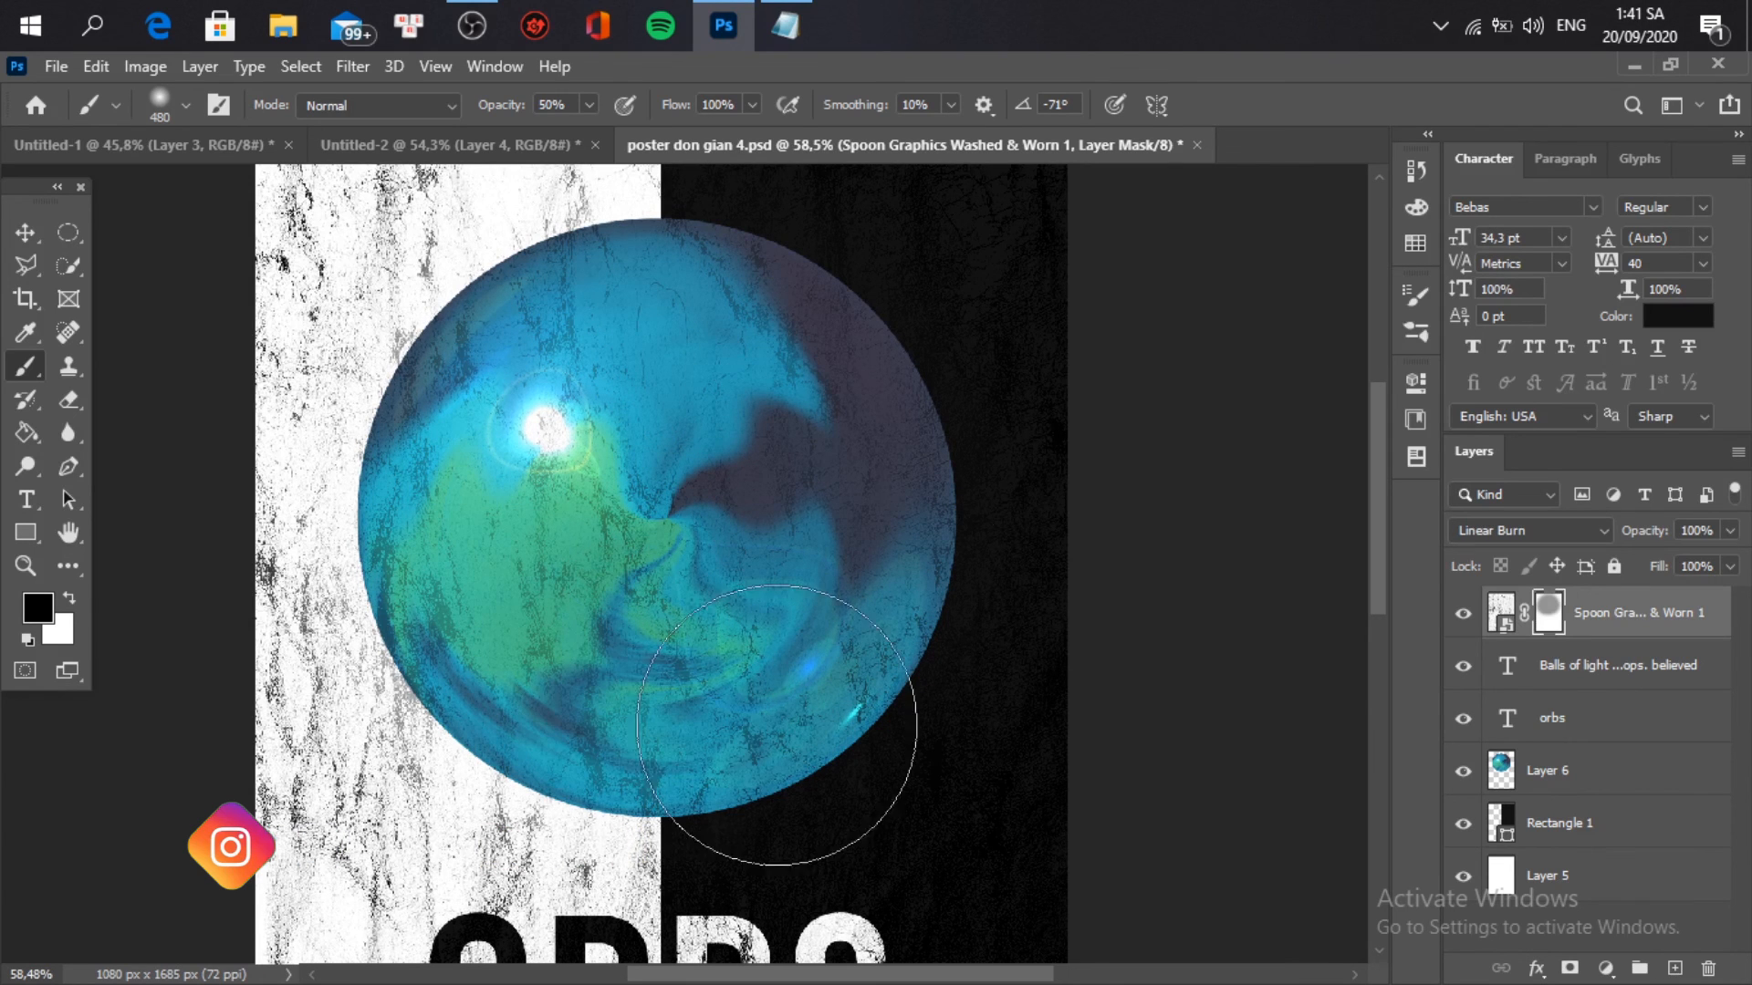
pyautogui.hotkey('ctrl', 'z')
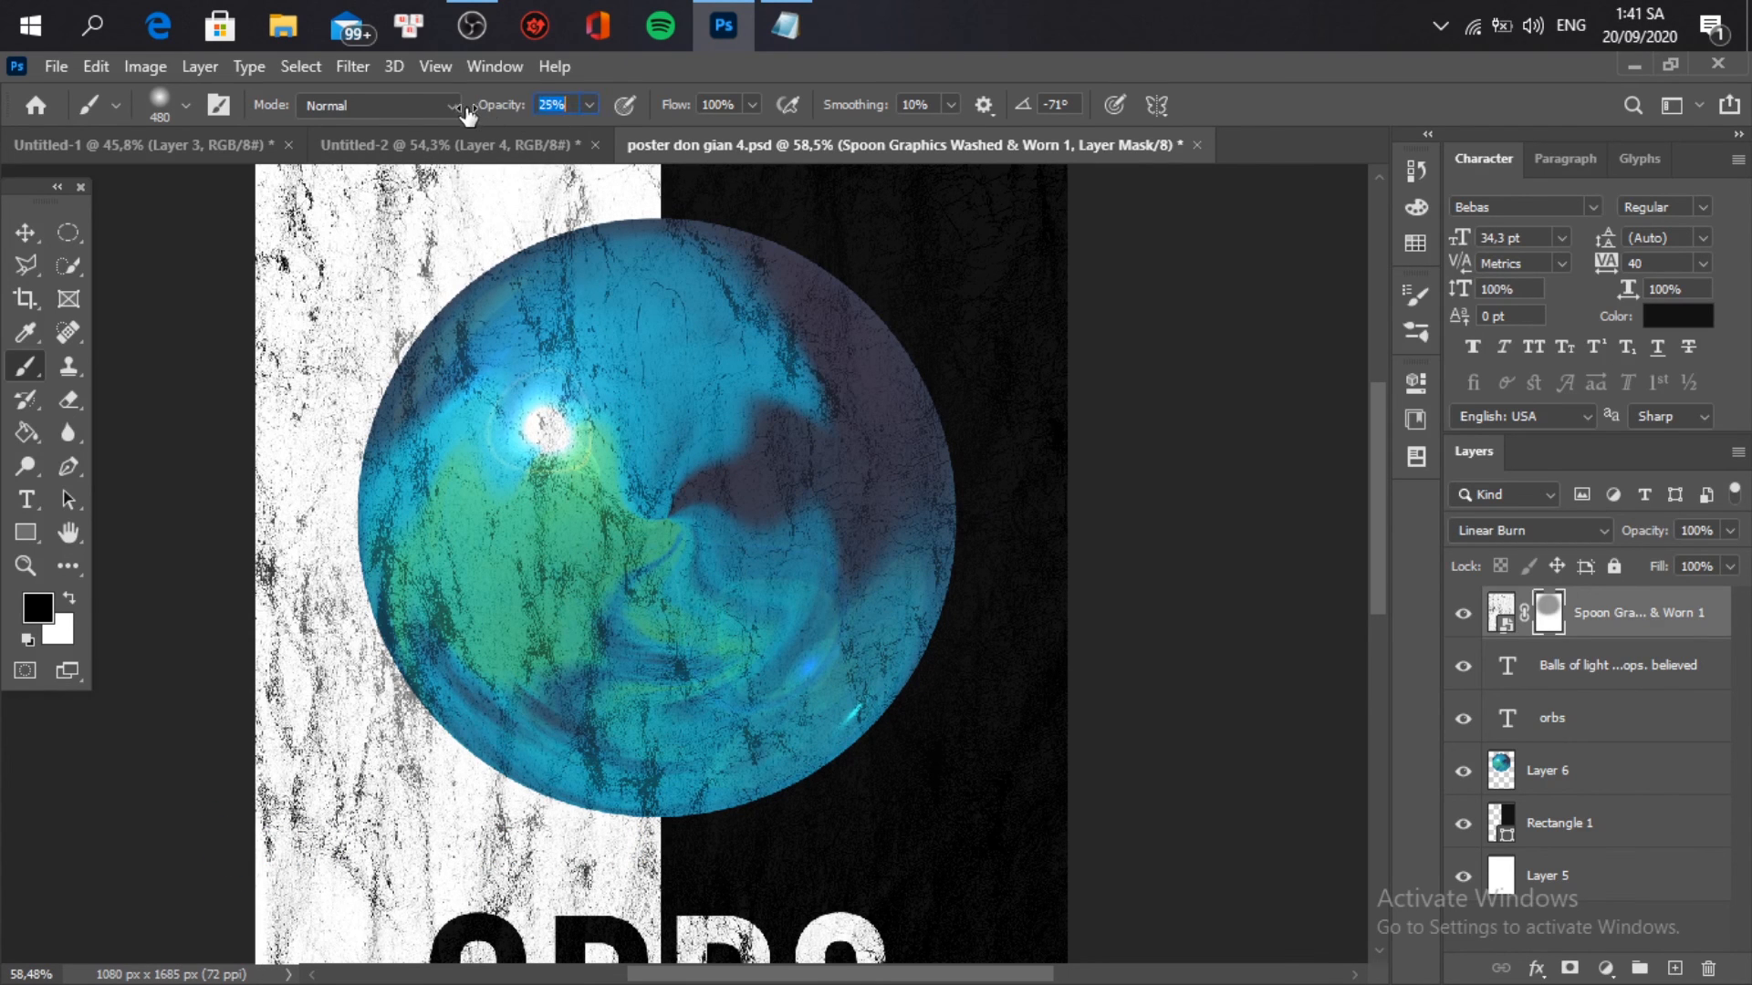
# Step: Lower the brush opacity to 13% and paint more black on the mask to soften the remaining texture over the glass ball
pyautogui.moveTo(712, 365)
pyautogui.mouseDown()
pyautogui.moveTo(700, 324)
pyautogui.moveTo(534, 330)
pyautogui.moveTo(625, 705)
pyautogui.moveTo(827, 386)
pyautogui.moveTo(801, 356)
pyautogui.moveTo(762, 712)
pyautogui.moveTo(460, 412)
pyautogui.moveTo(573, 355)
pyautogui.moveTo(464, 450)
pyautogui.moveTo(794, 369)
pyautogui.moveTo(744, 657)
pyautogui.mouseUp()
pyautogui.scroll(-4, 774, 665)
pyautogui.scroll(-2, 774, 665)
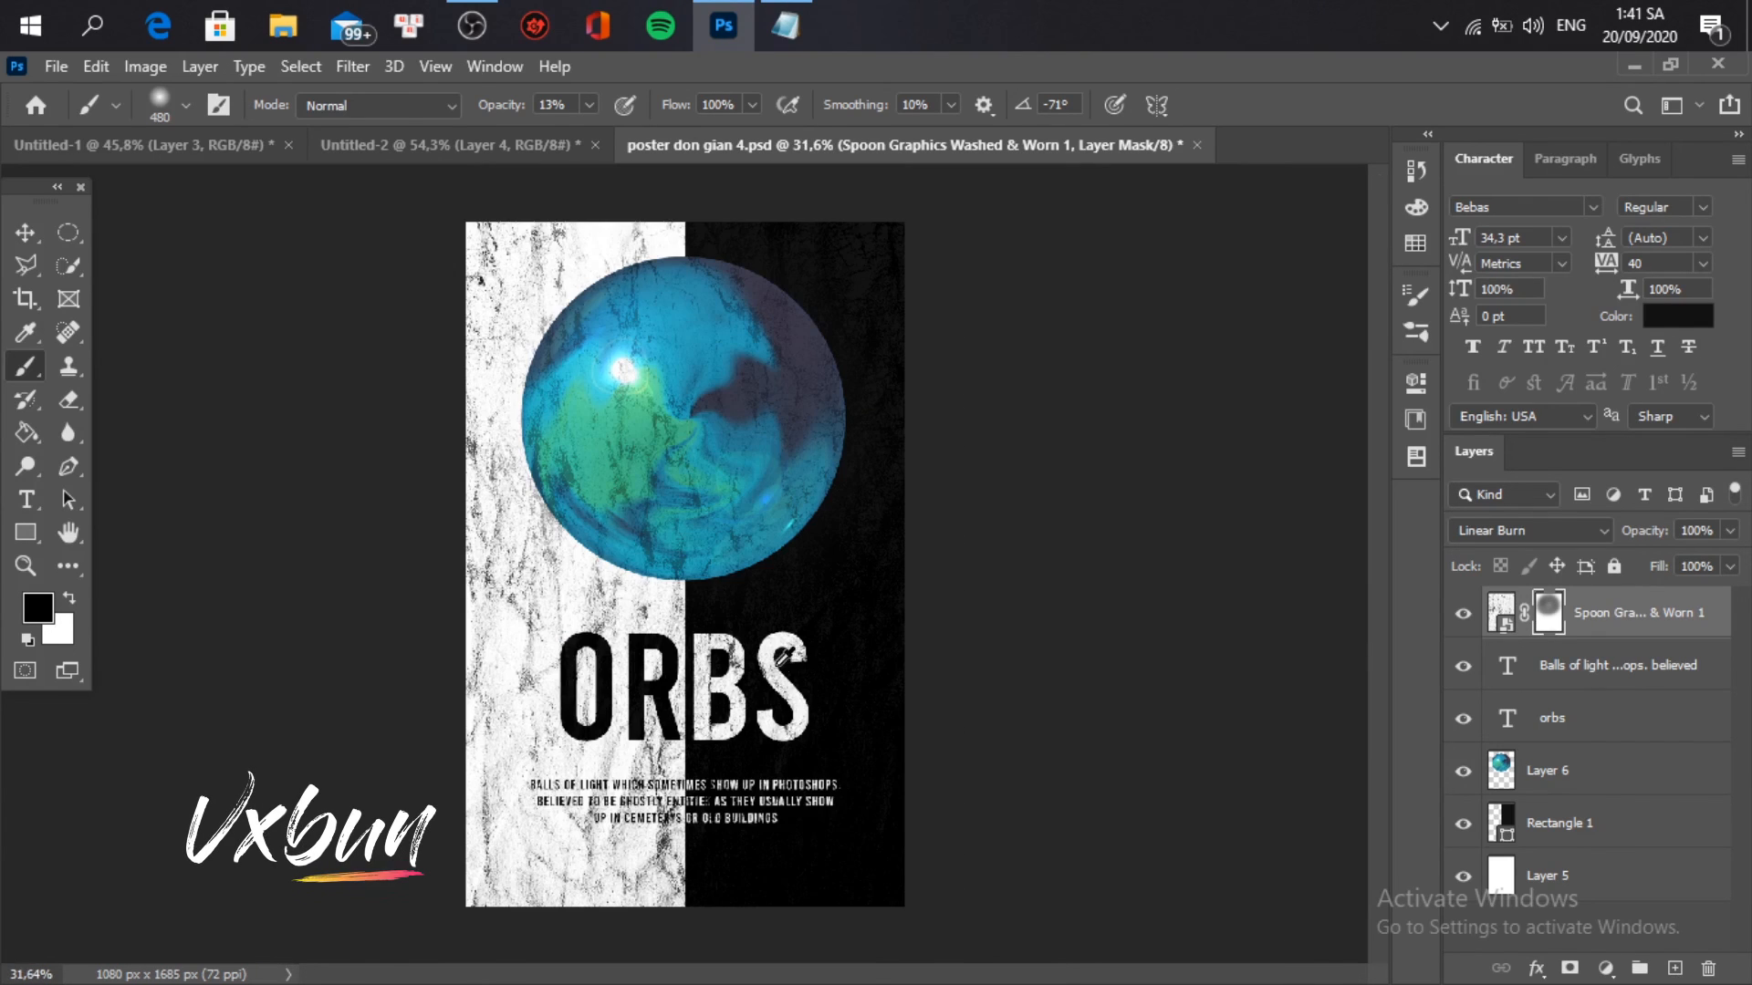
pyautogui.scroll(2, 774, 639)
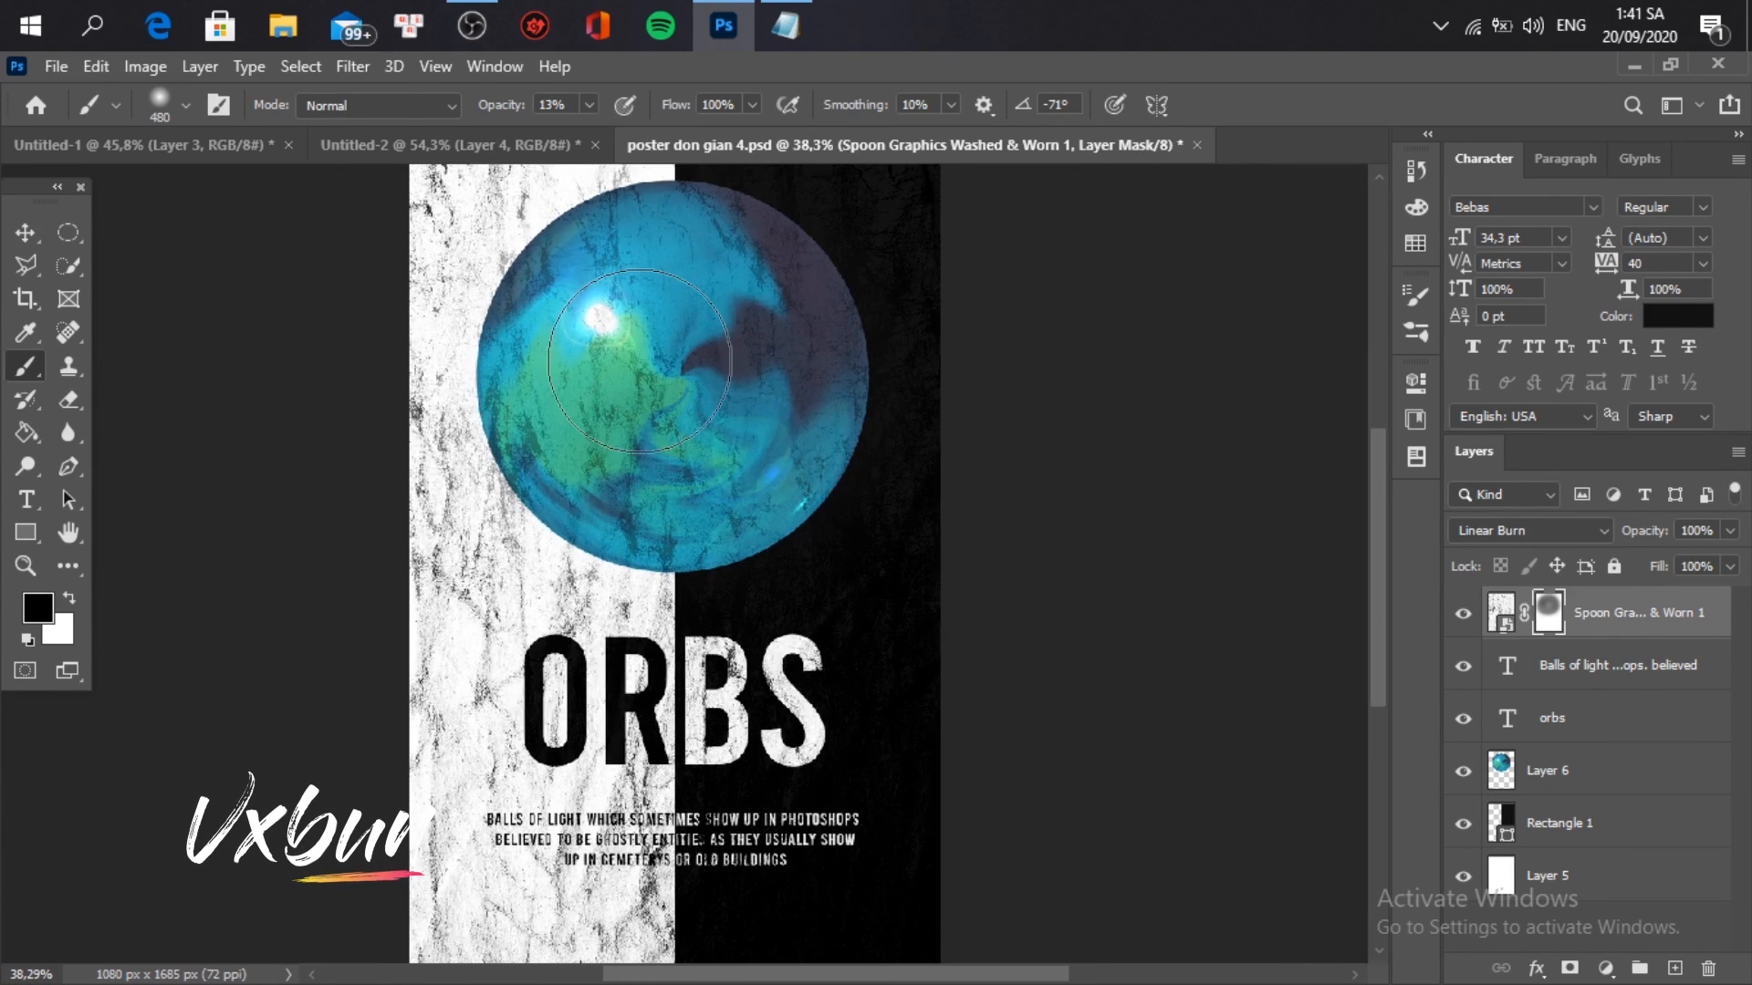
pyautogui.moveTo(640, 360)
pyautogui.mouseDown()
pyautogui.moveTo(699, 497)
pyautogui.moveTo(749, 347)
pyautogui.moveTo(580, 306)
pyautogui.moveTo(575, 205)
pyautogui.moveTo(584, 233)
pyautogui.moveTo(821, 415)
pyautogui.moveTo(766, 270)
pyautogui.moveTo(825, 275)
pyautogui.moveTo(812, 467)
pyautogui.moveTo(634, 521)
pyautogui.mouseUp()
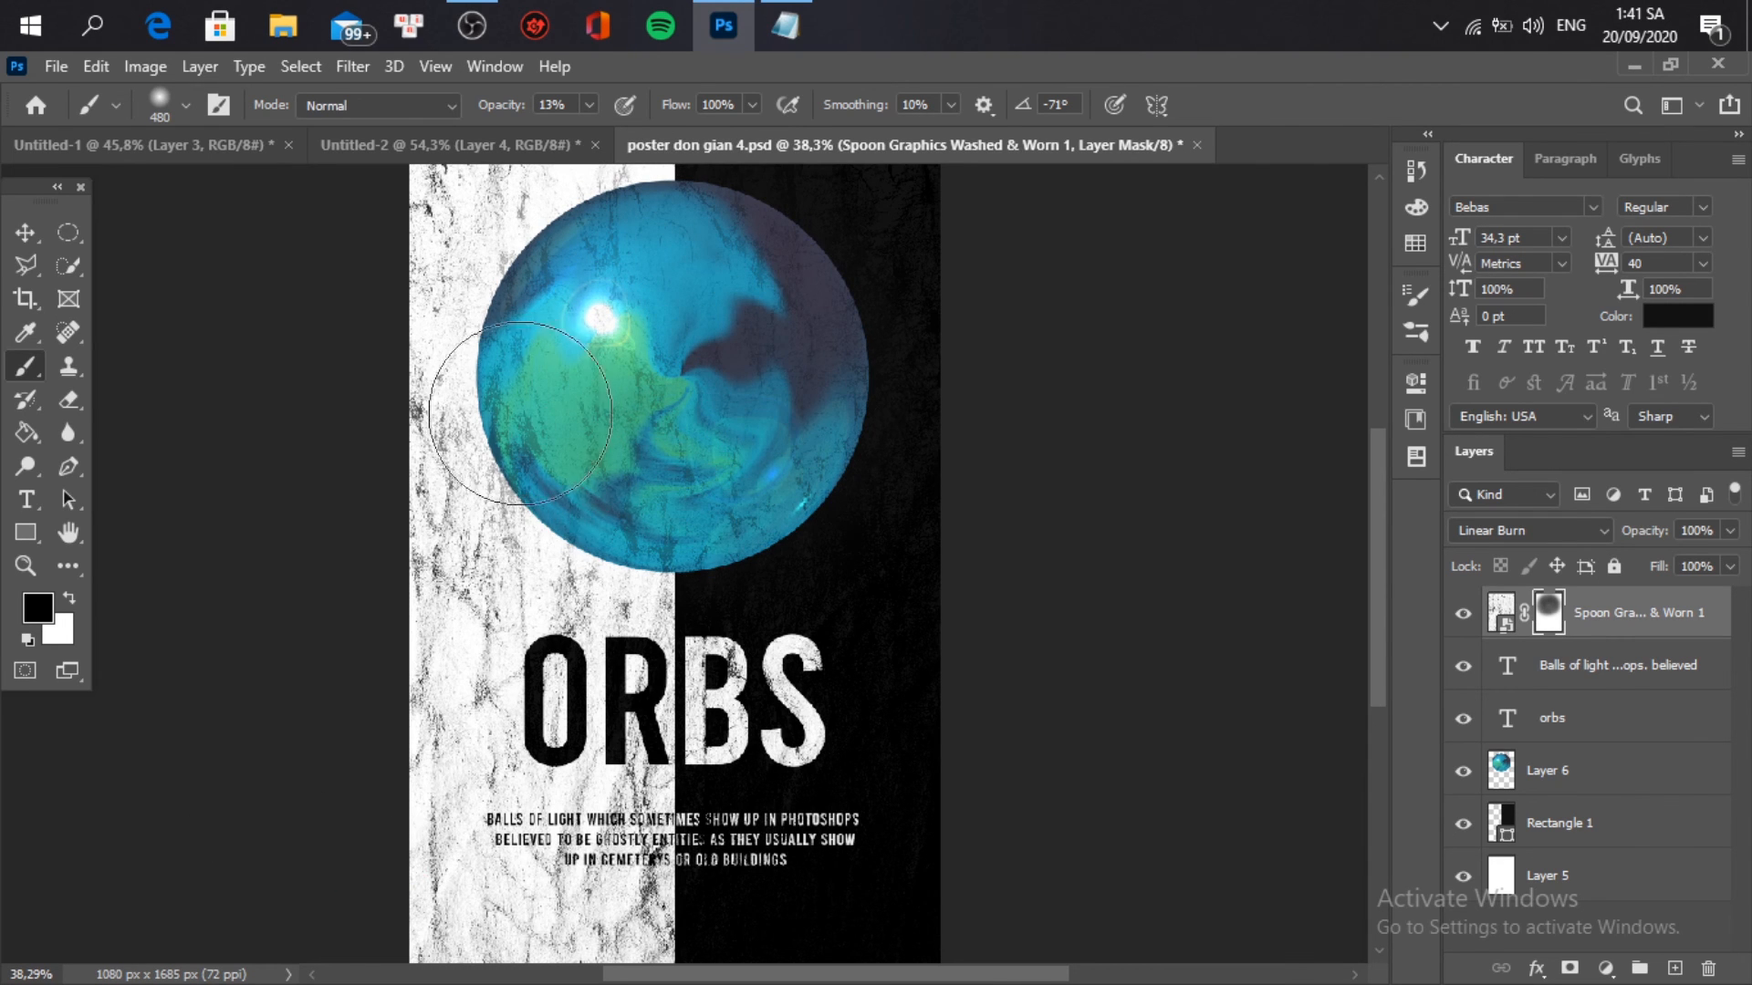
pyautogui.scroll(-2, 757, 591)
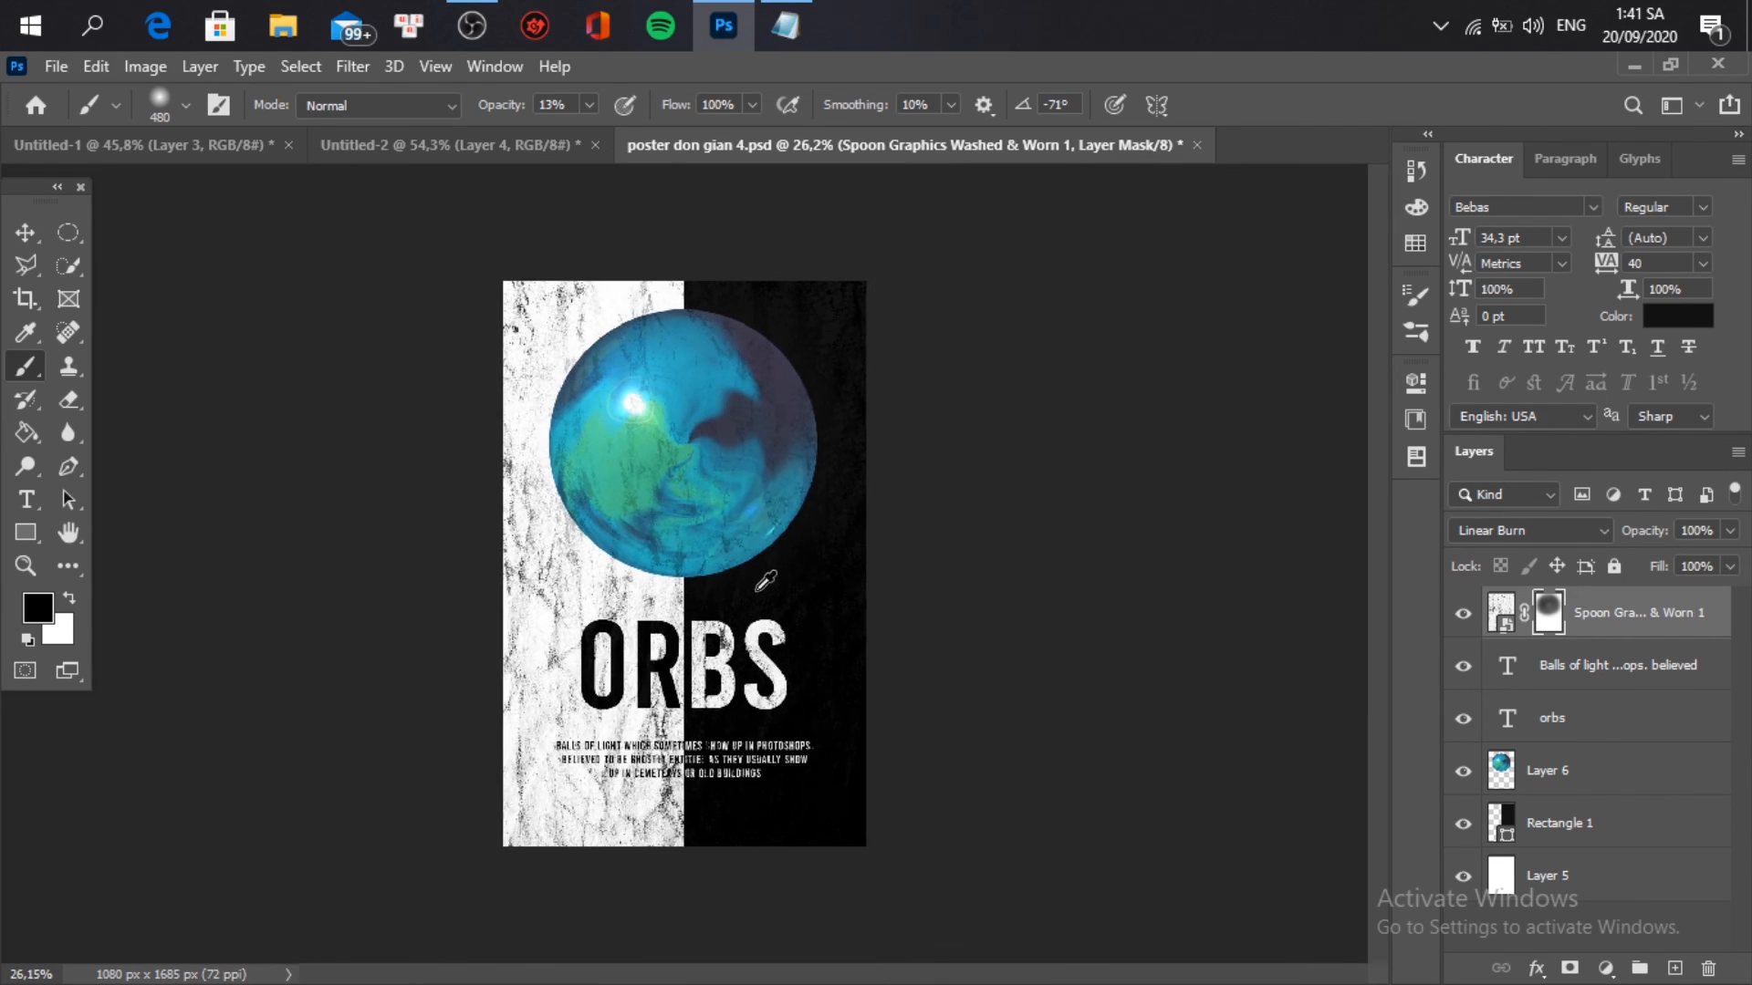
# Step: Reduce the Washed & Worn texture layer's opacity to about 80% and deselect all layers
pyautogui.scroll(2, 766, 593)
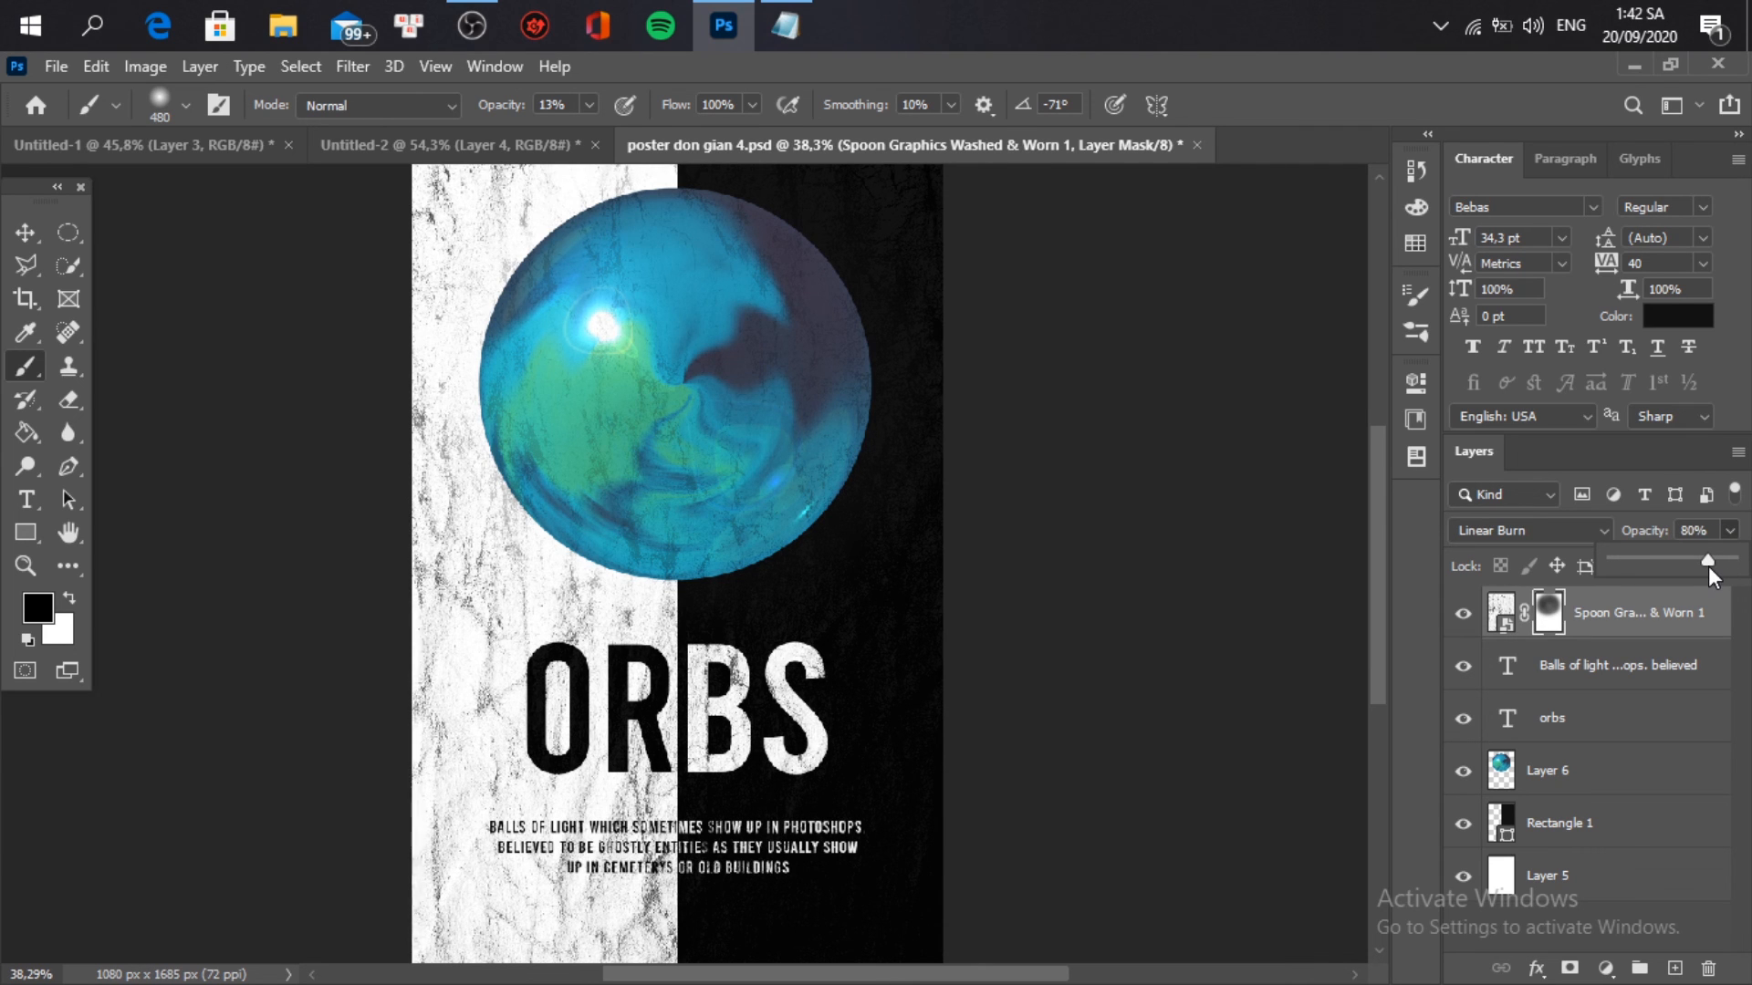
pyautogui.press('v')
pyautogui.click(1090, 396)
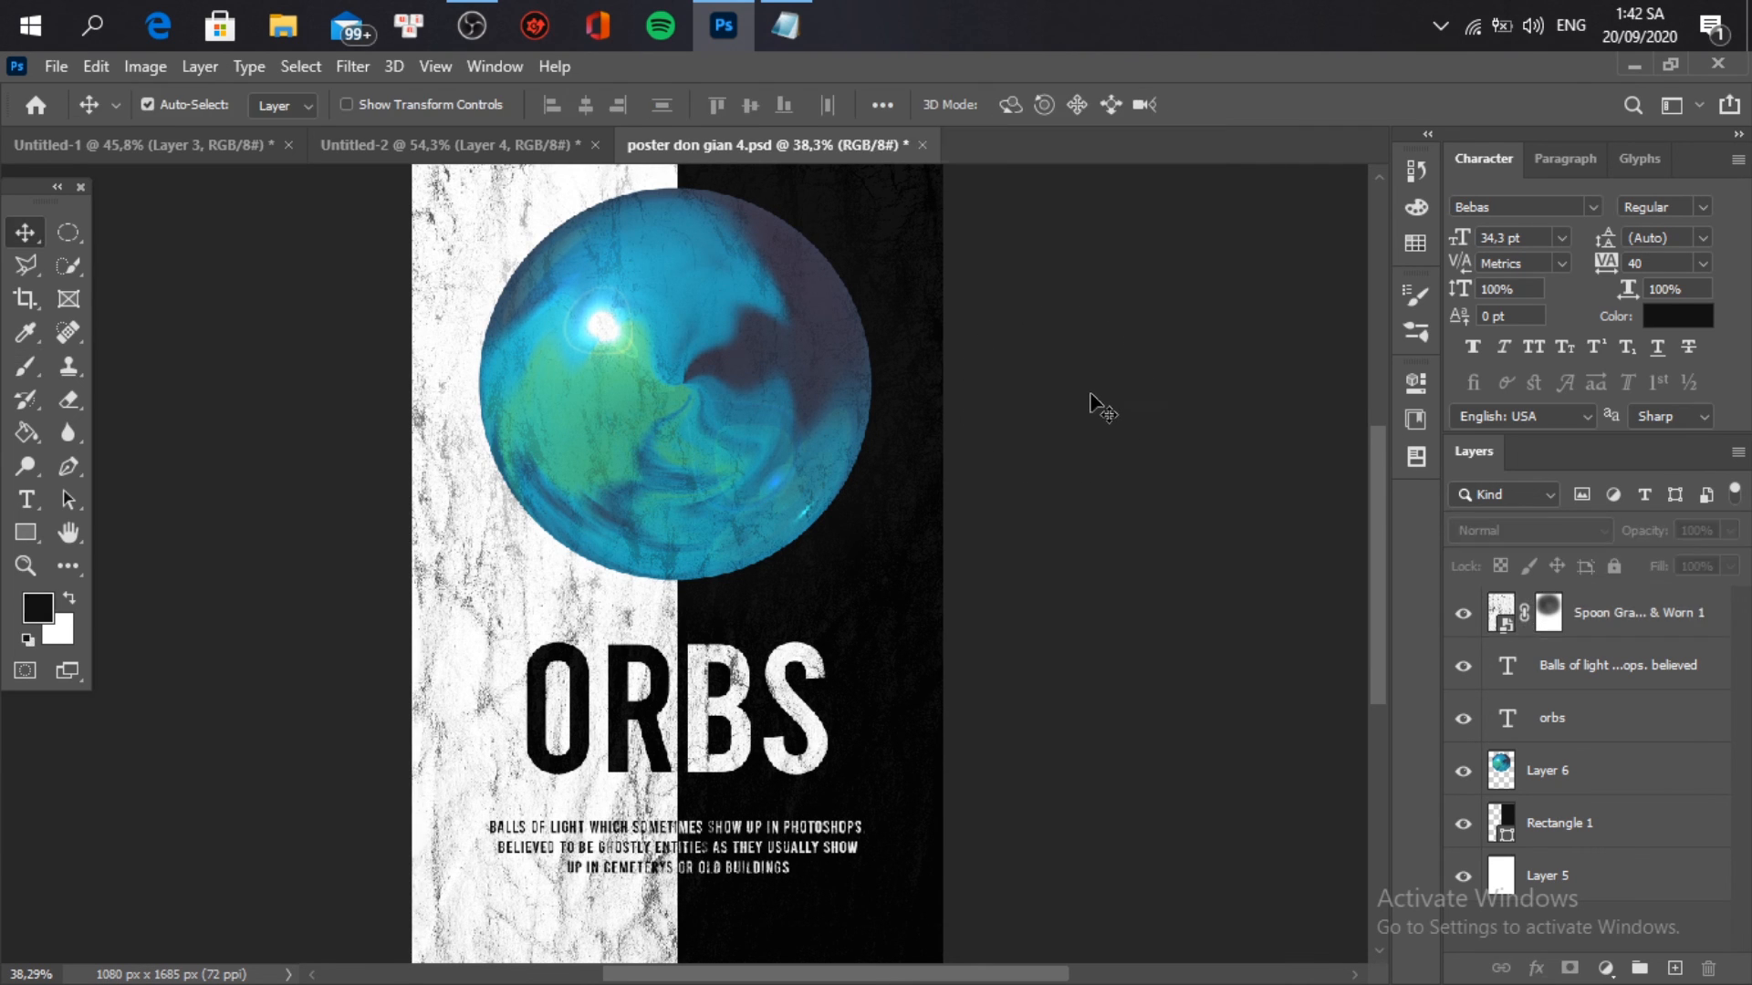
pyautogui.scroll(-6, 1048, 516)
pyautogui.scroll(5, 1040, 522)
pyautogui.scroll(1, 1040, 521)
pyautogui.scroll(-1, 1040, 522)
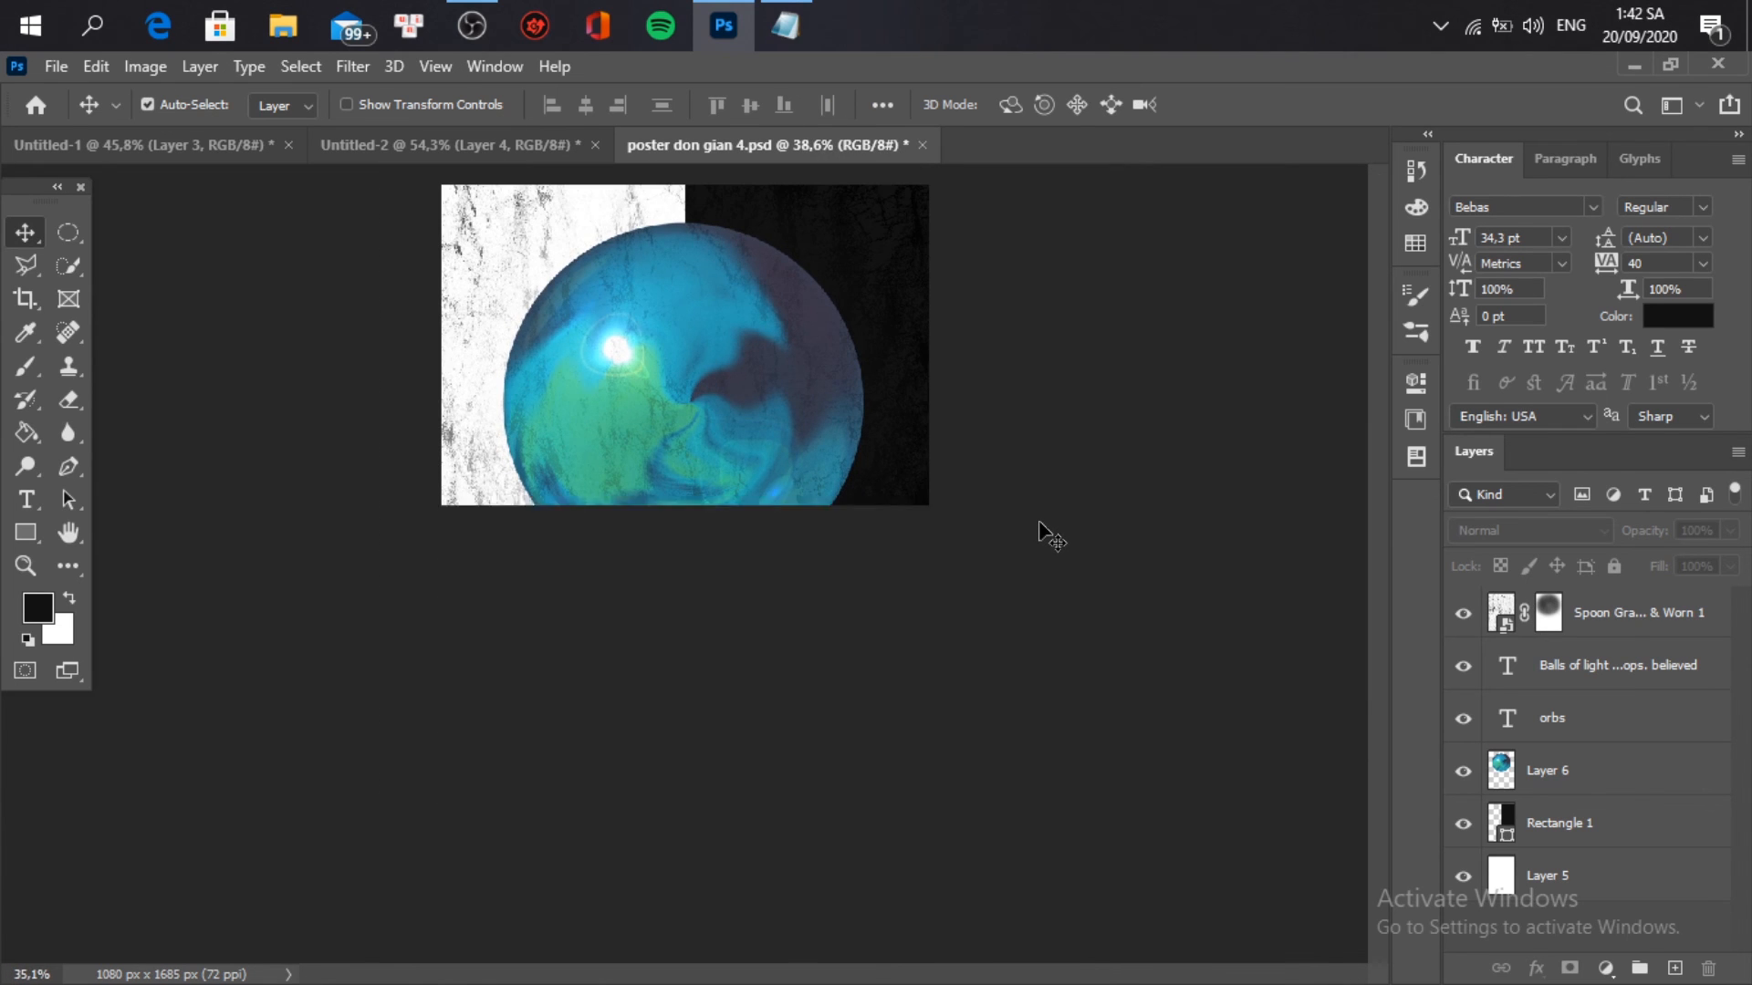